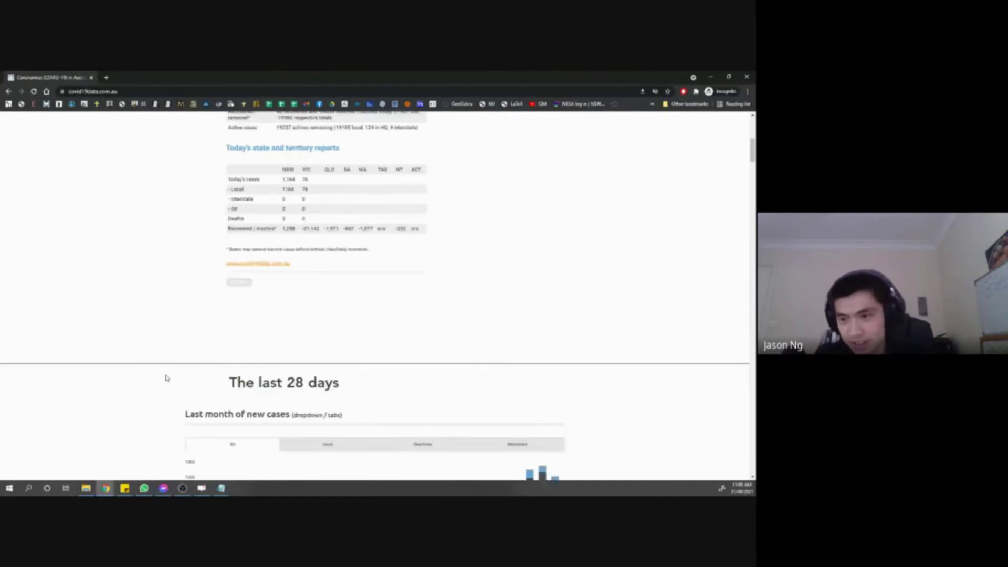
Examine the daily briefing figures and the new-case charts for the last 28 days on the COVID-19 data site.
scroll(162, 380, "down", 4)
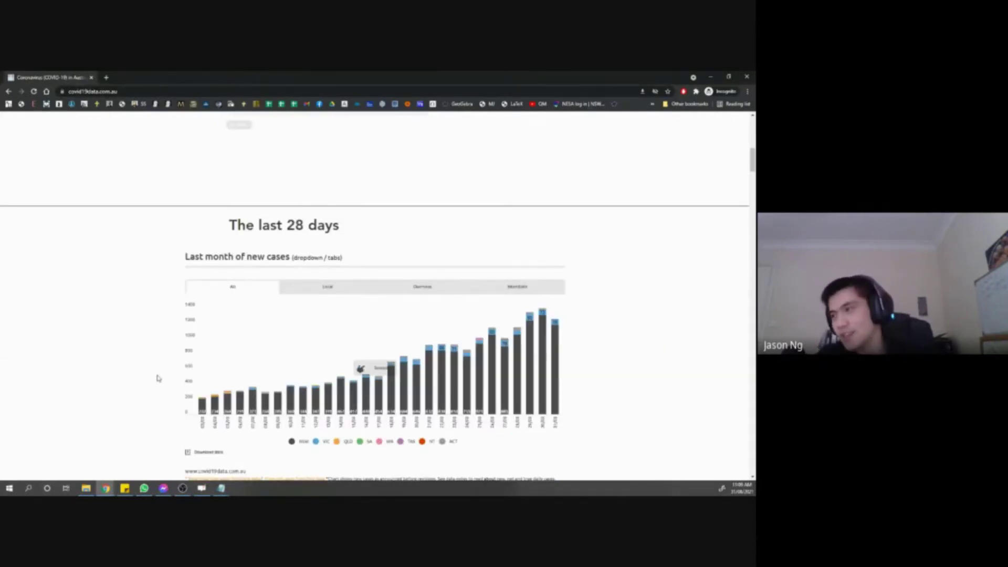
scroll(162, 351, "up", 7)
scroll(163, 341, "down", 4)
scroll(162, 336, "down", 6)
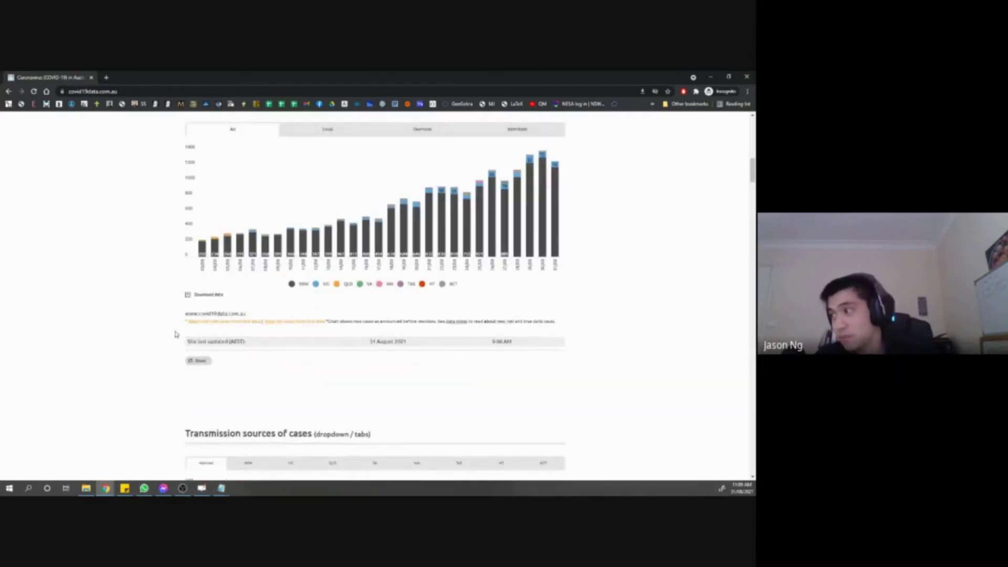
scroll(171, 331, "up", 2)
mouse_move(558, 331)
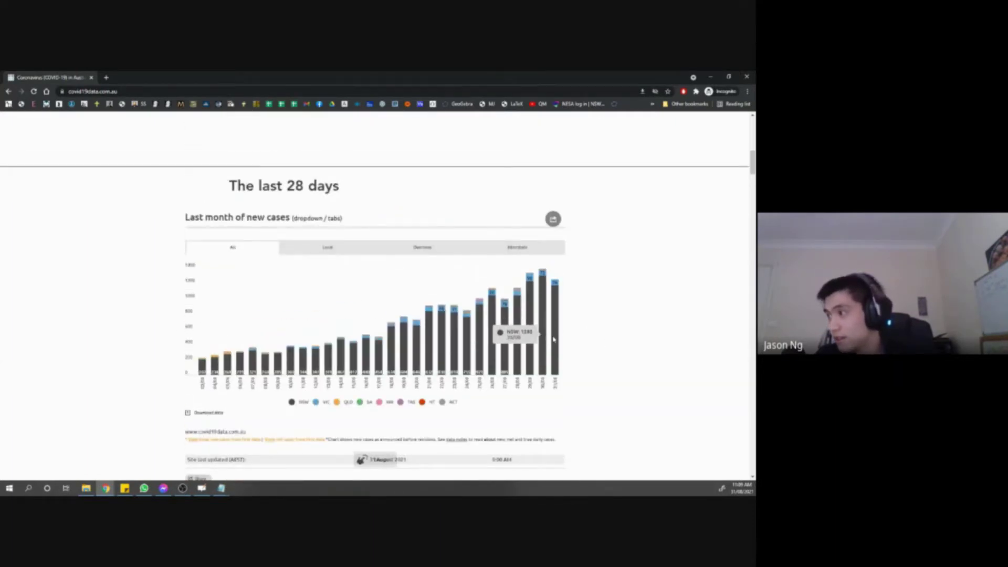
scroll(556, 339, "down", 3)
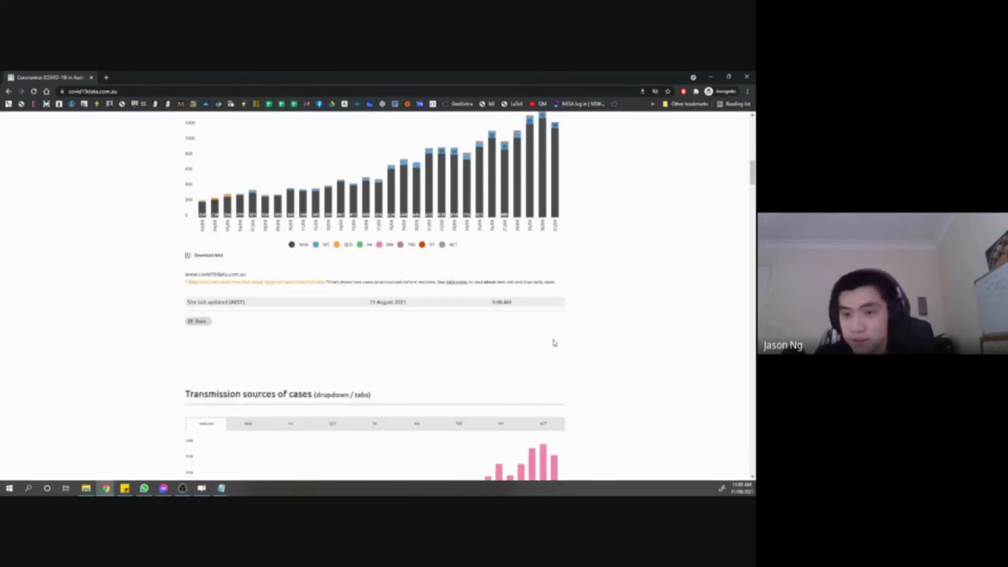
scroll(555, 342, "down", 12)
scroll(460, 430, "up", 2)
scroll(460, 429, "up", 10)
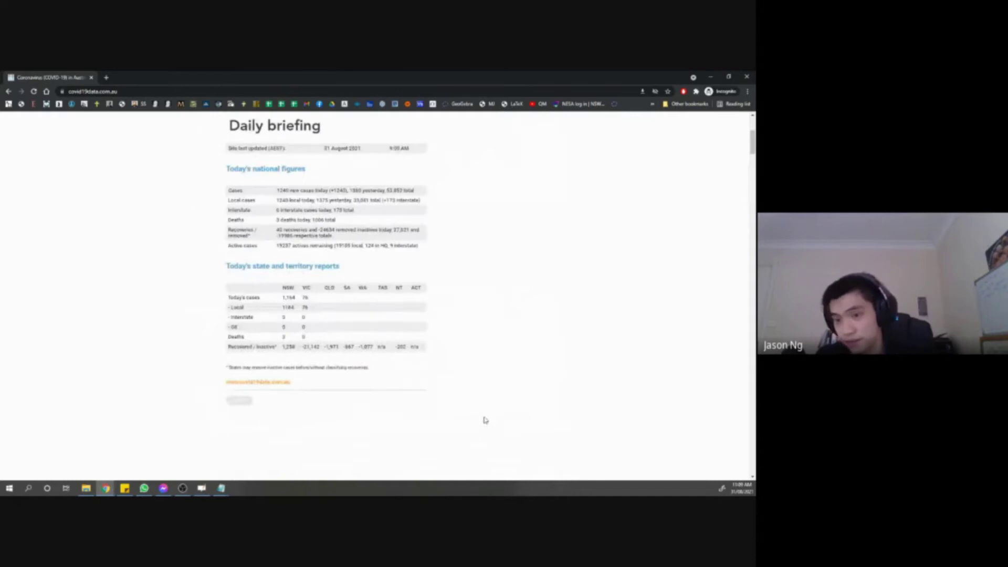
scroll(485, 420, "down", 1)
scroll(484, 416, "down", 15)
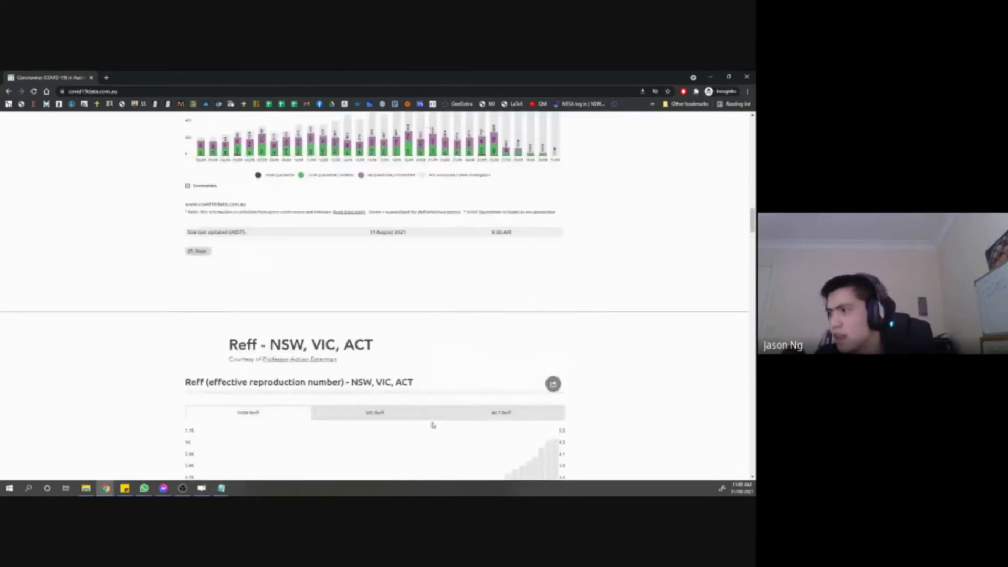
Download the data of the NSW active cases chart as a CSV into the Exponential Modelling Live folder and open it in Excel.
scroll(442, 425, "down", 8)
scroll(443, 423, "down", 2)
scroll(443, 423, "up", 2)
left_click_drag(230, 198, 322, 205)
left_click(347, 211)
scroll(247, 427, "down", 1)
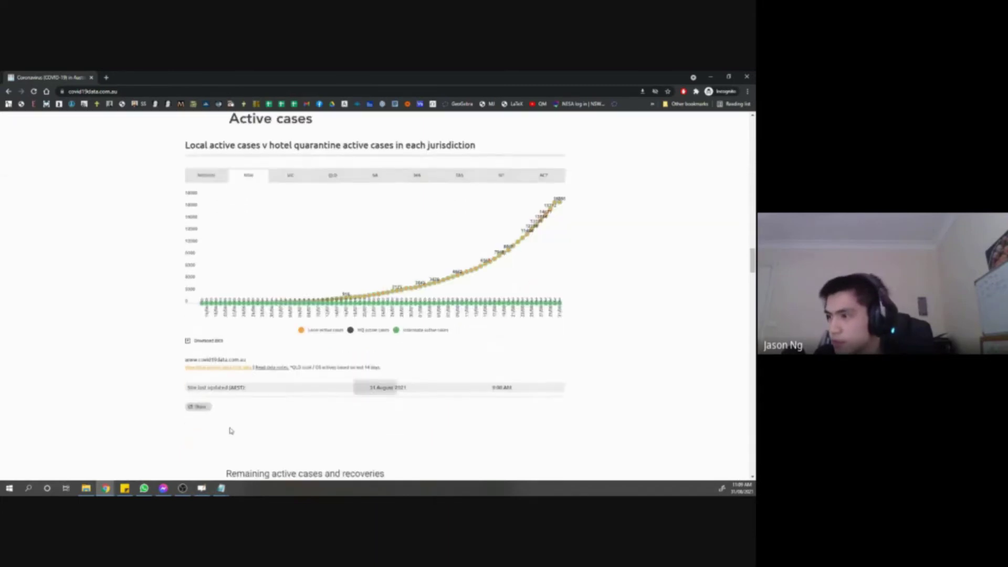
scroll(228, 429, "up", 1)
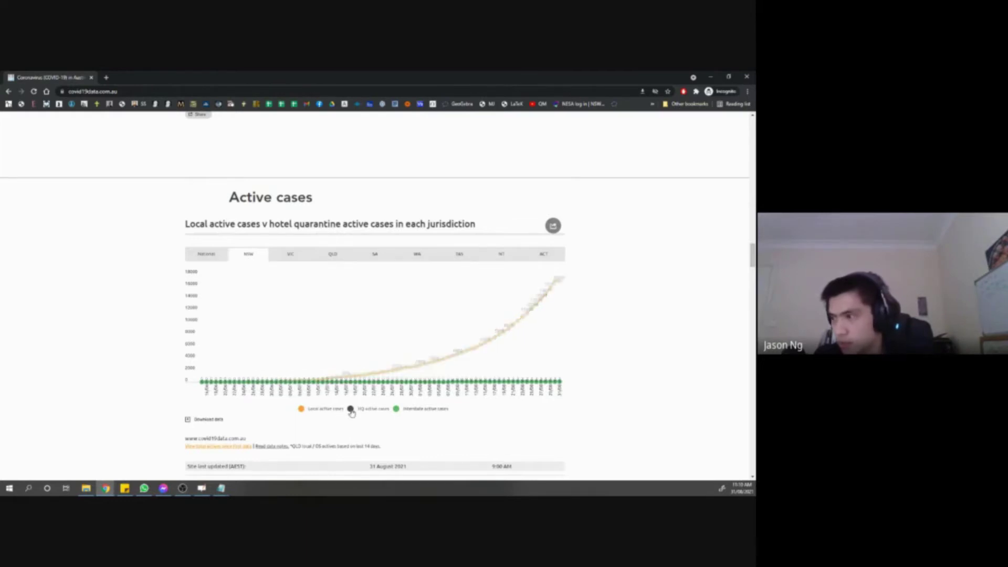
left_click(217, 421)
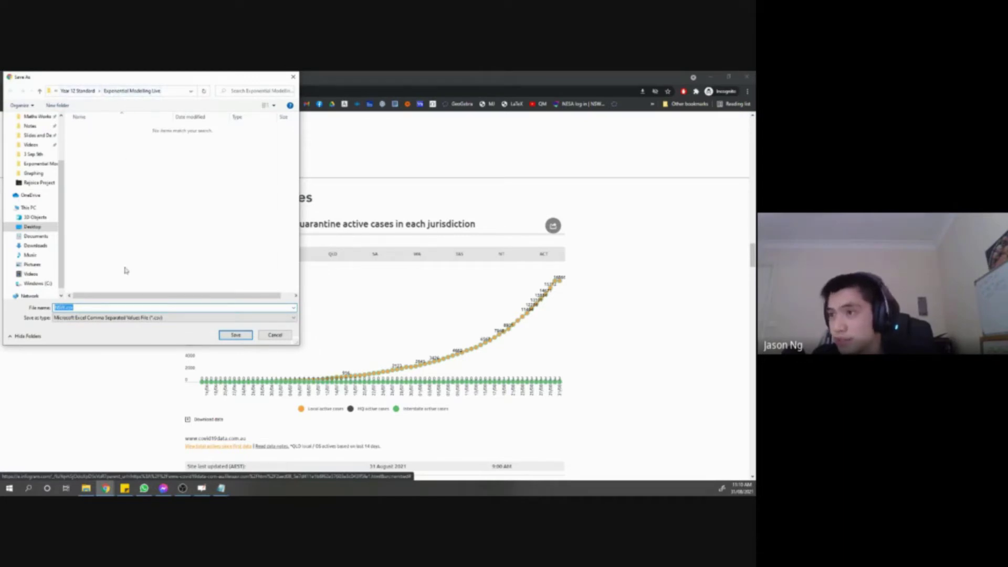
left_click(235, 334)
left_click(53, 473)
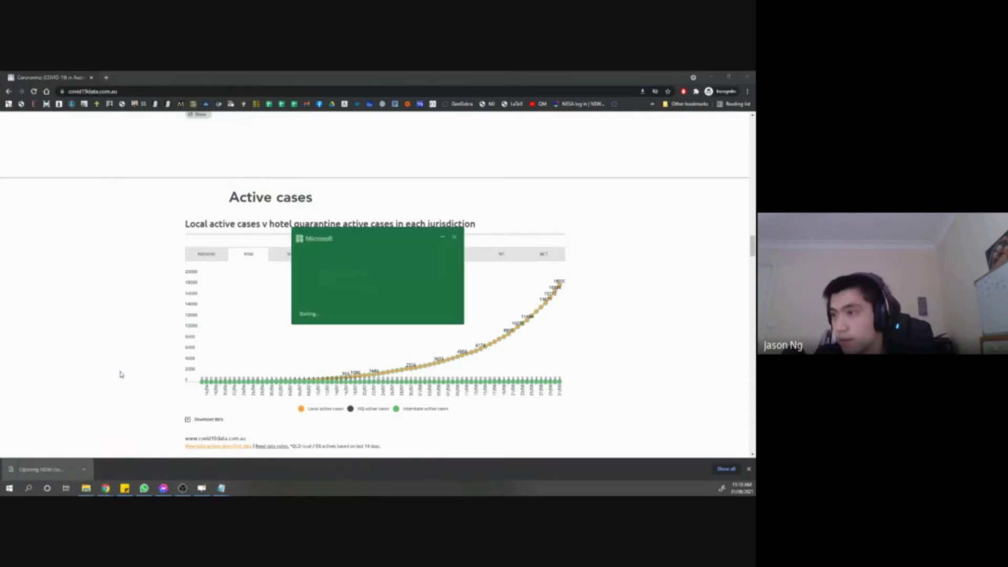
left_click(174, 236)
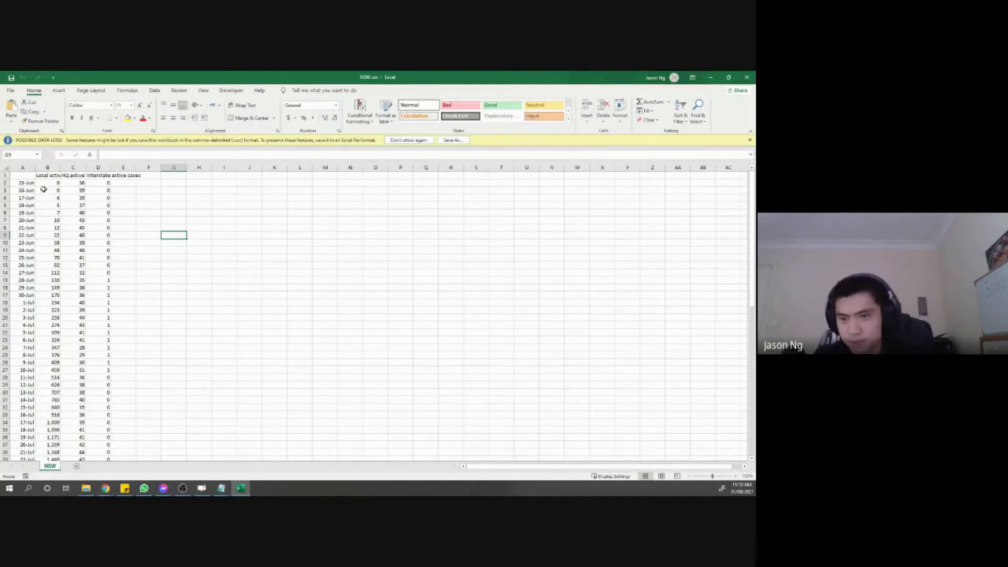
Save the NSW data as an Excel Workbook (.xlsx) in the Exponential Modelling Live folder.
left_click(453, 140)
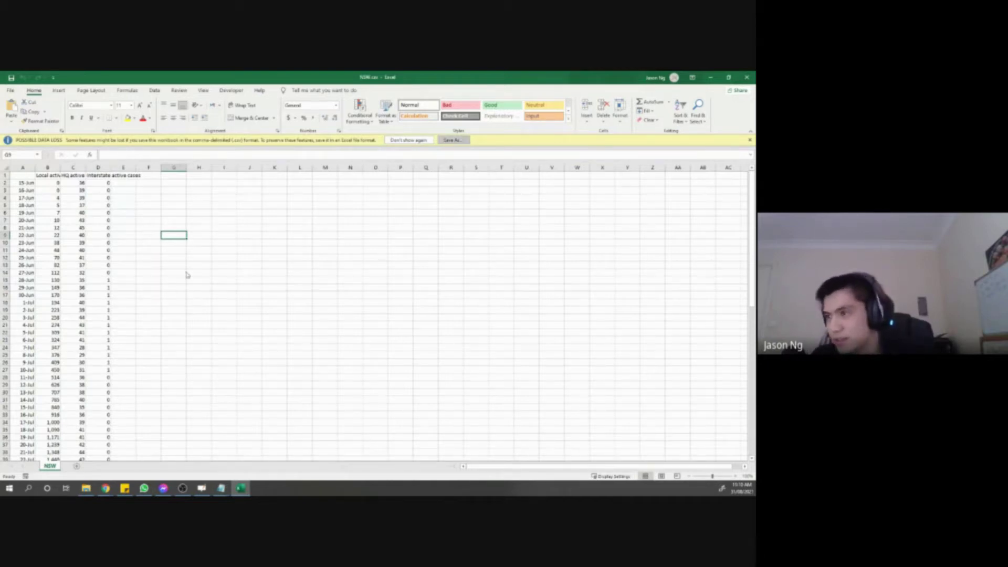
left_click(160, 214)
left_click(158, 222)
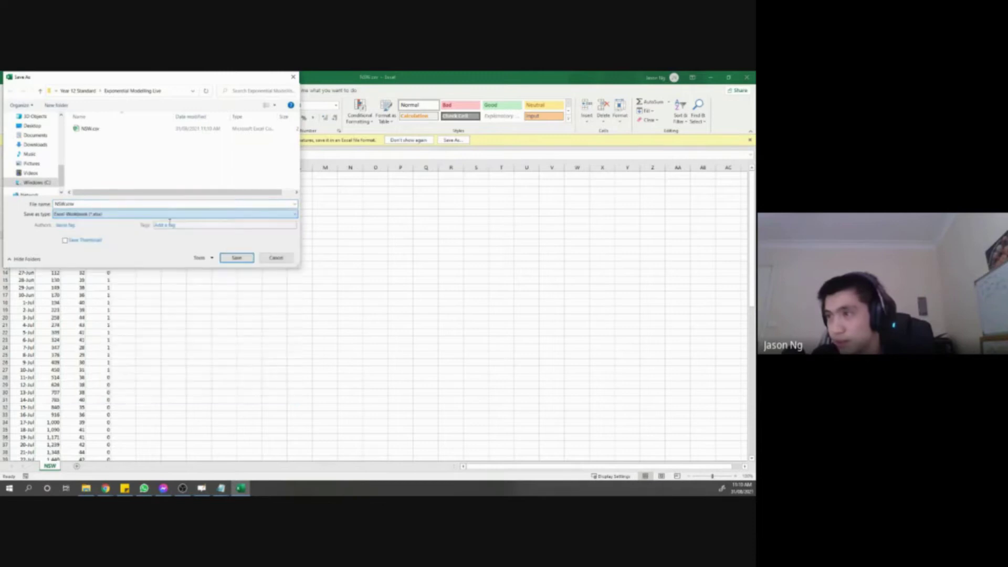
left_click(236, 259)
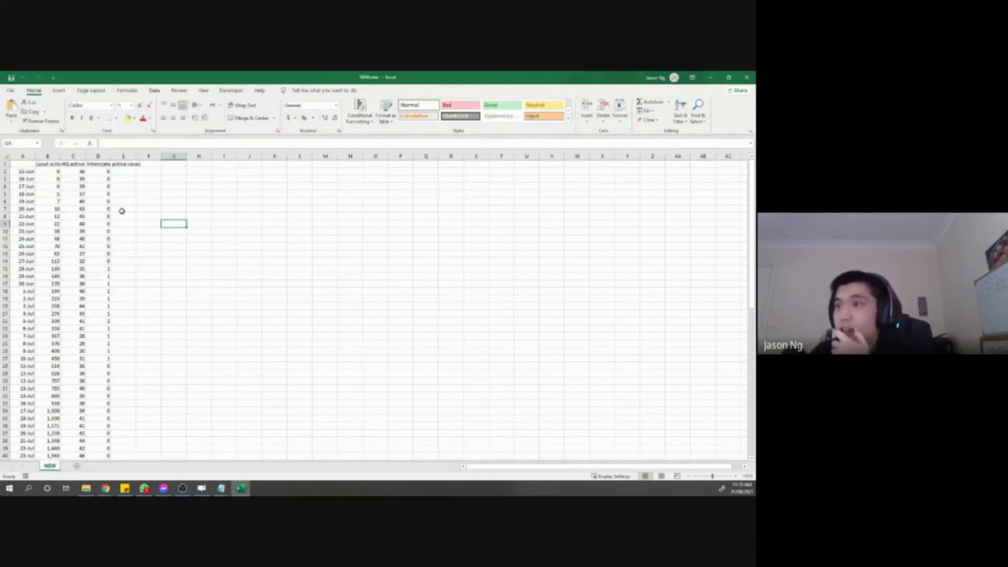
Delete the HQ and interstate active cases columns and fit column B's width to its contents.
left_click(73, 187)
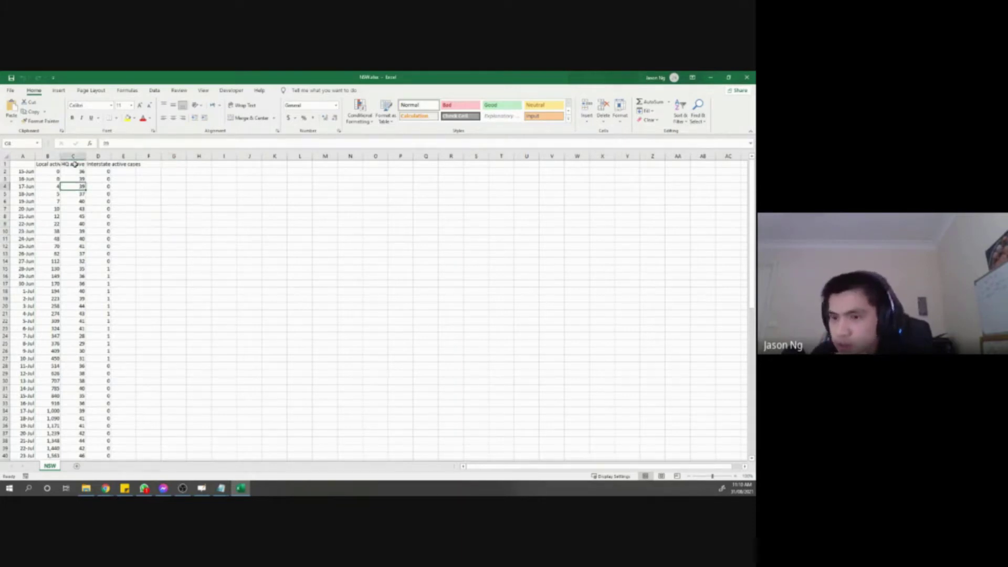
left_click(74, 164)
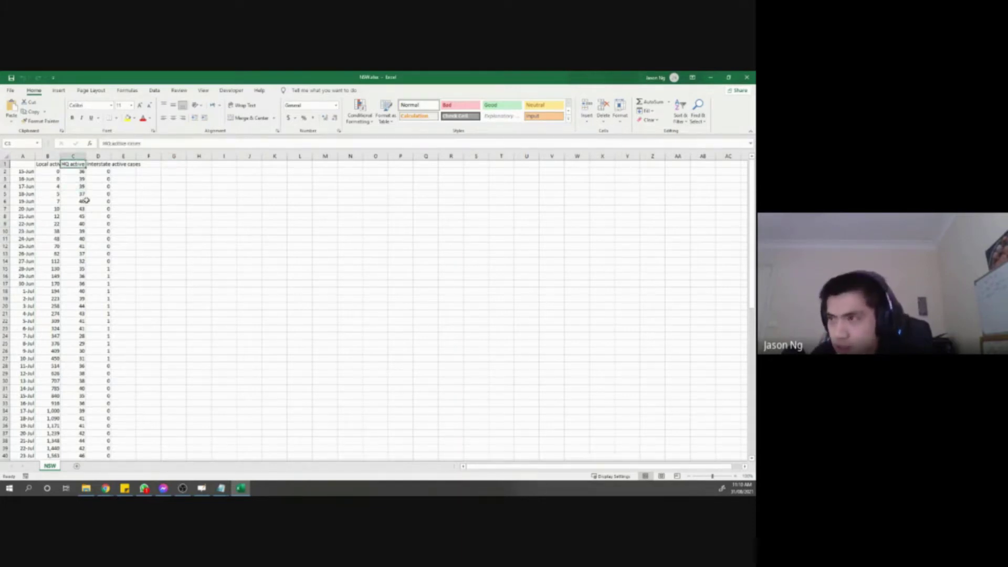
left_click_drag(73, 156, 98, 155)
right_click(94, 156)
left_click(116, 232)
left_click(122, 202)
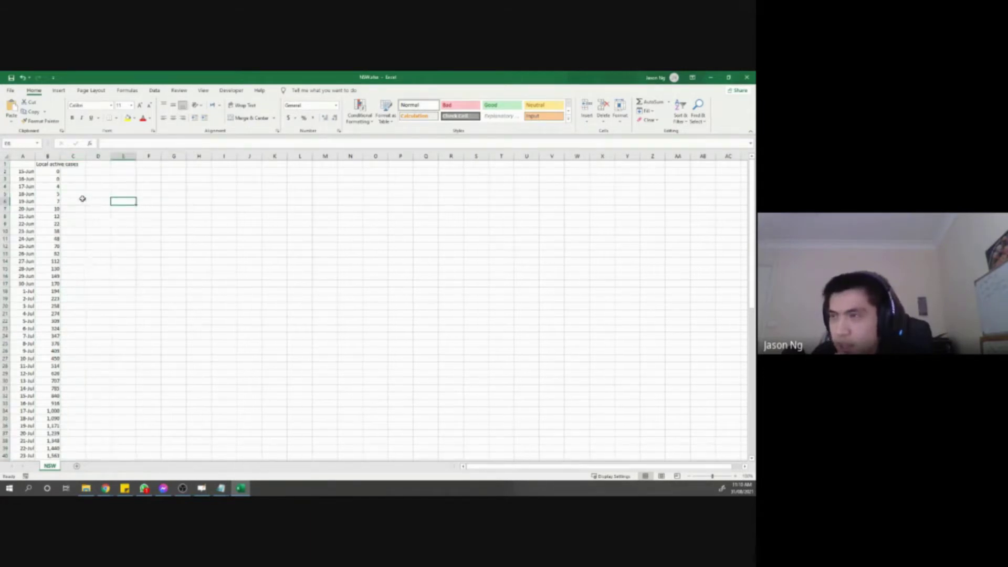
left_click(77, 179)
double_click(61, 156)
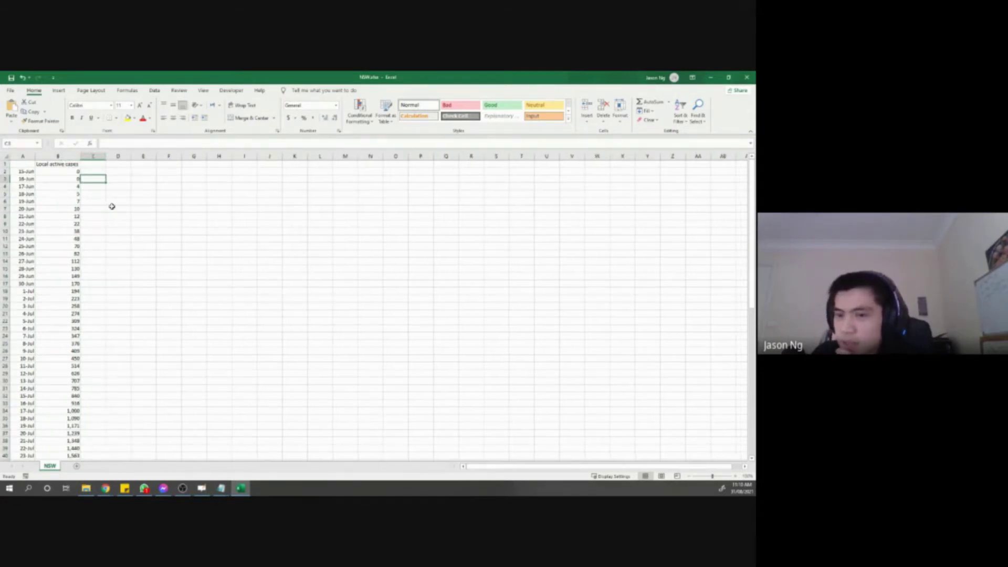
left_click(73, 178)
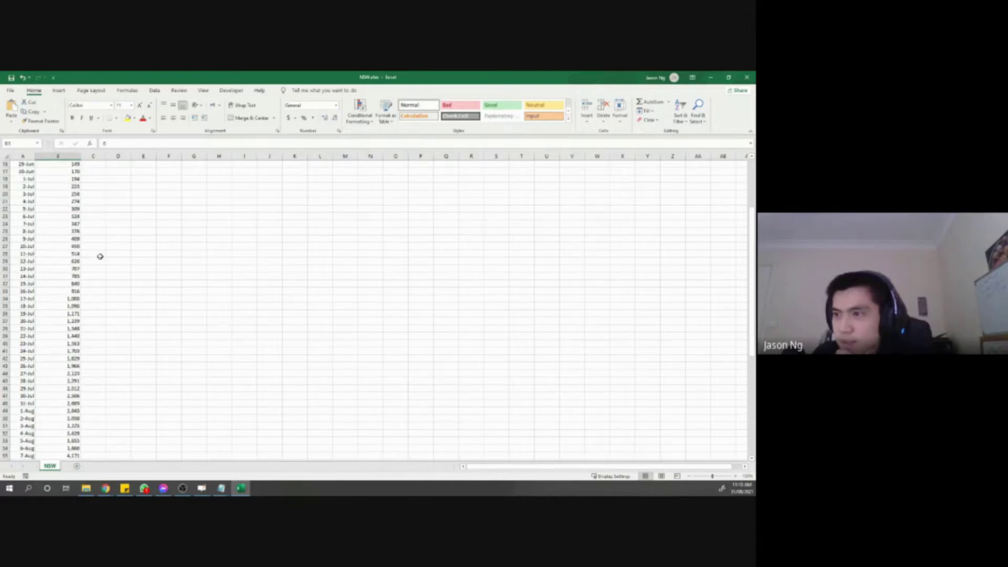
left_click_drag(23, 171, 21, 296)
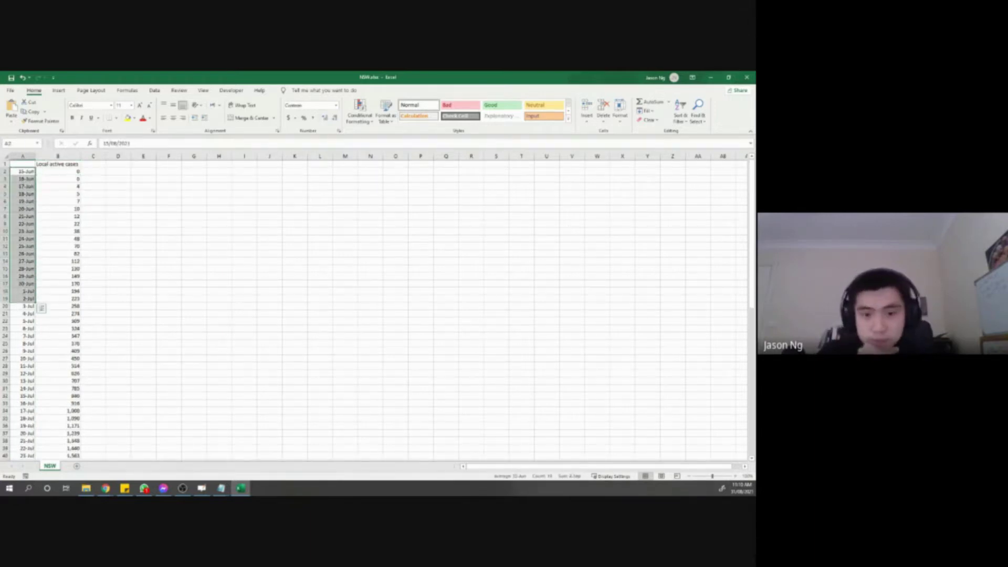
left_click(118, 231)
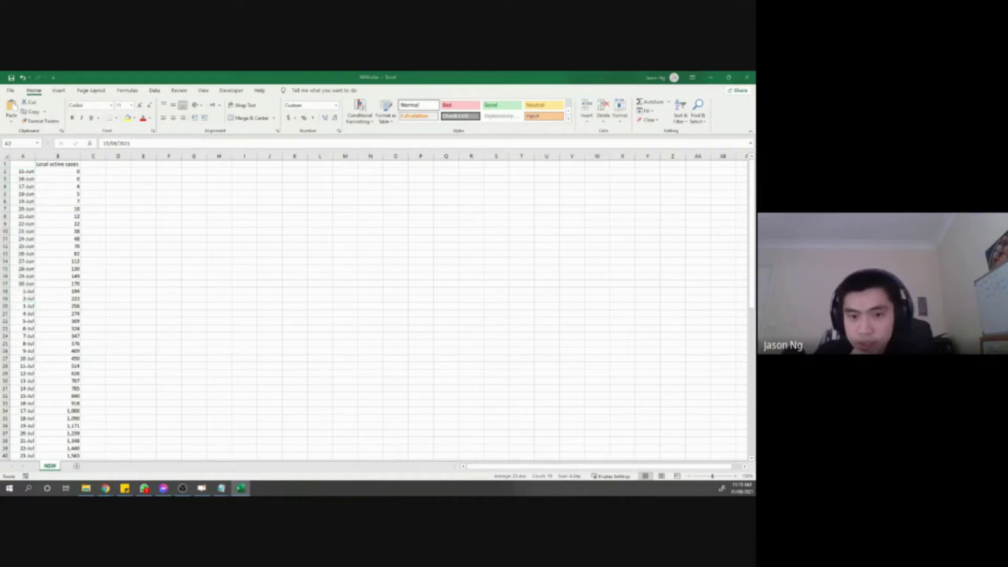
left_click(43, 195)
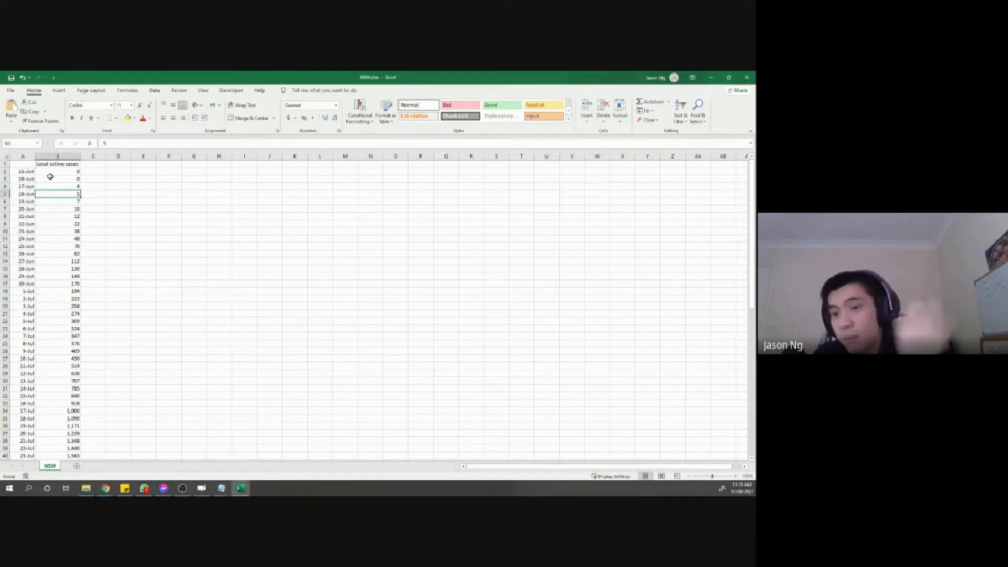
left_click(57, 208)
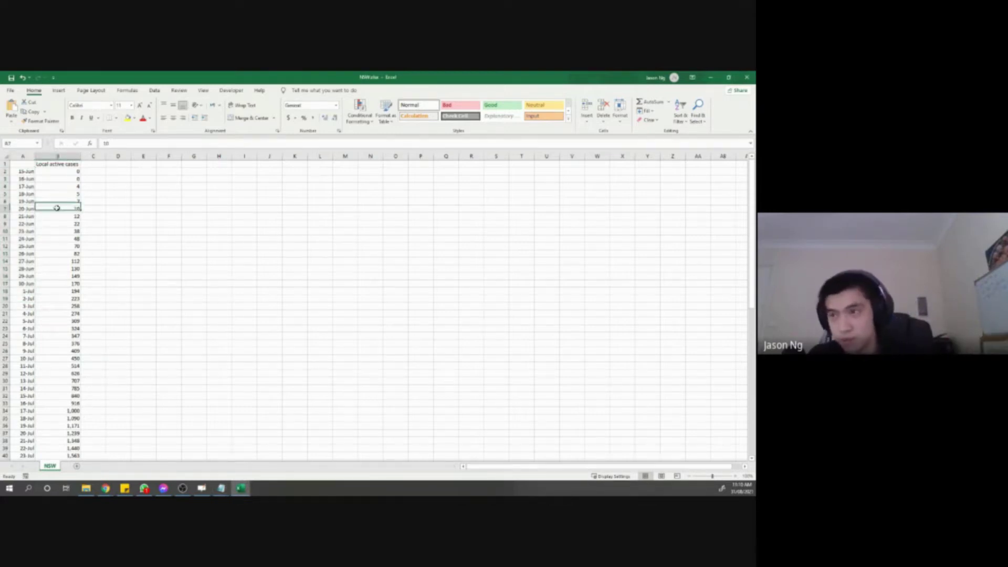
Insert a column before the local active cases, give it the header Day, and enter 0 for 15-Jun.
right_click(57, 156)
left_click(74, 223)
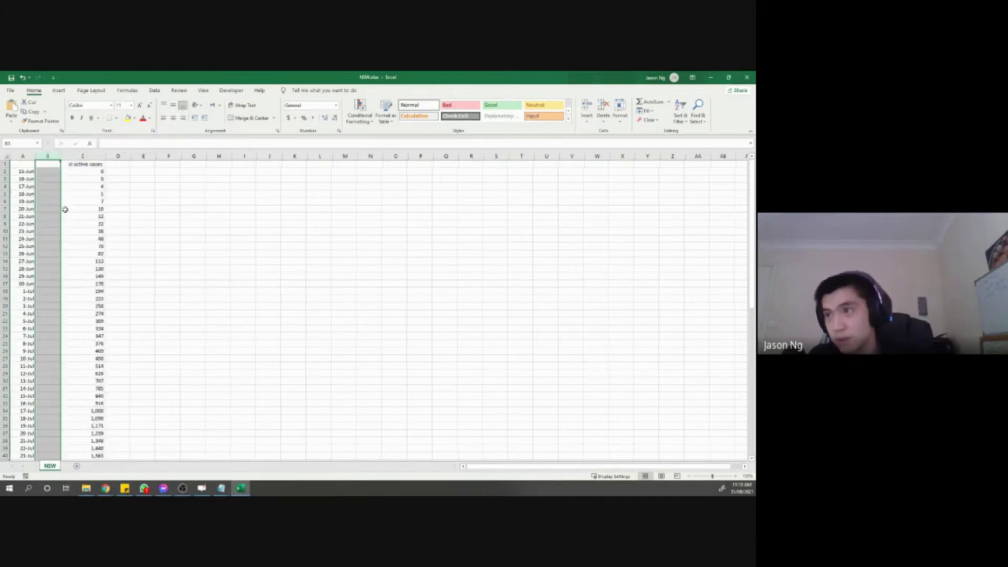
left_click(49, 165)
type("Da")
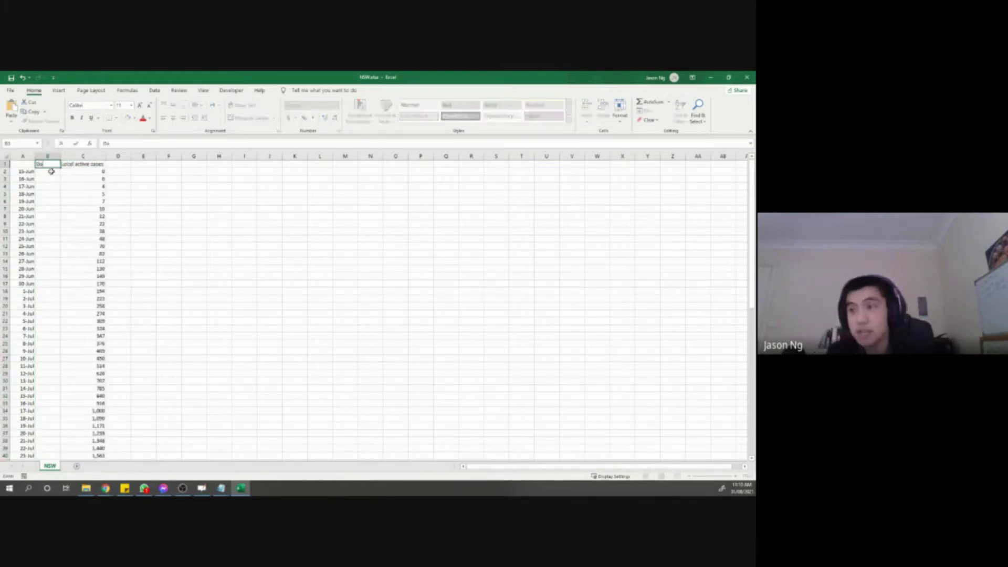
type("y")
key("Return")
type("0")
key("Return")
left_click(66, 201)
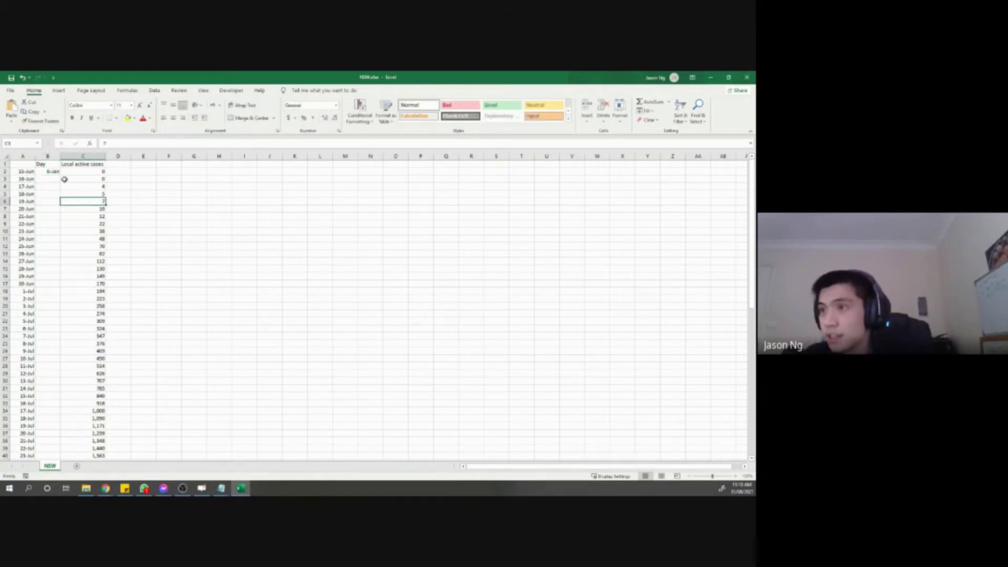
Fill the Day series down from 0 to the last data row and format it as Number without decimals.
left_click(51, 173)
left_click_drag(59, 178, 63, 456)
scroll(118, 336, "up", 13)
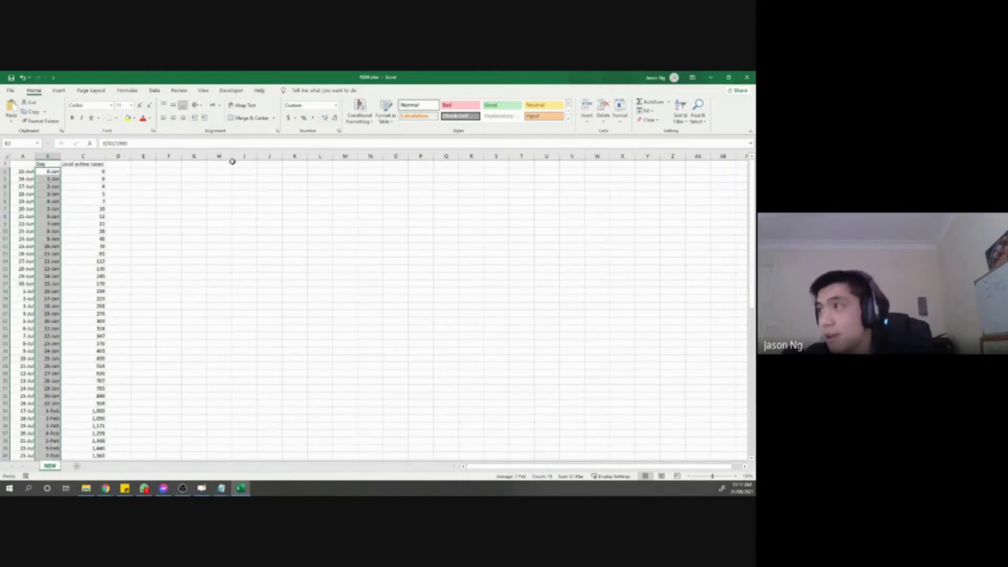
left_click(336, 105)
left_click(310, 138)
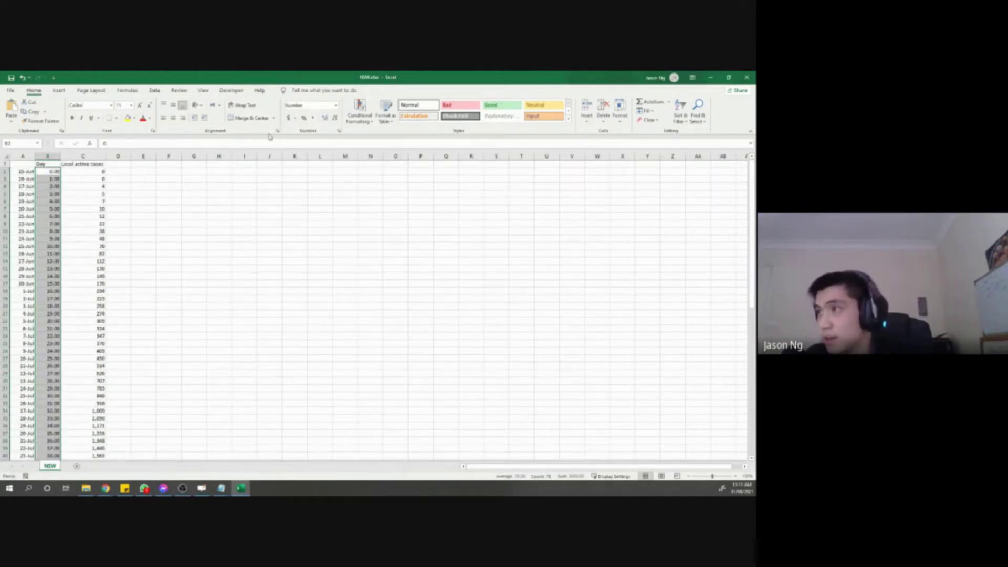
left_click(335, 118)
left_click(335, 119)
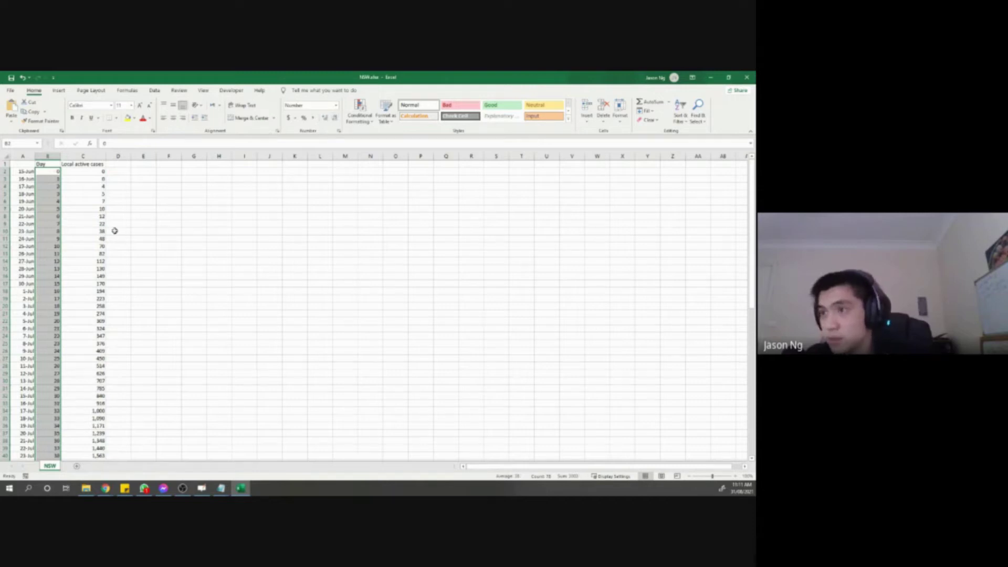
left_click_drag(100, 213, 100, 304)
left_click_drag(47, 187, 46, 260)
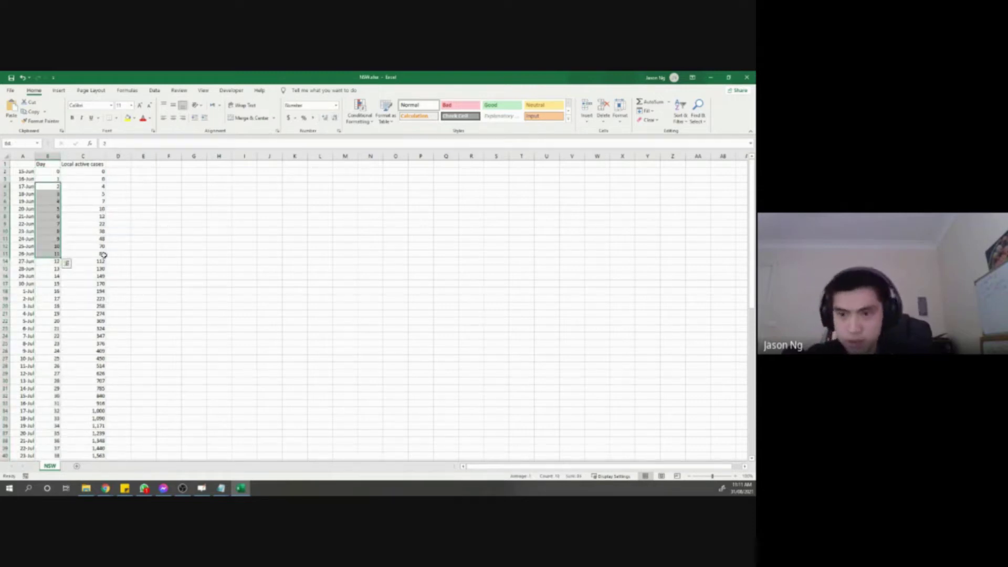
left_click(118, 195)
left_click_drag(47, 163, 51, 276)
left_click_drag(81, 165, 90, 258)
left_click(166, 216)
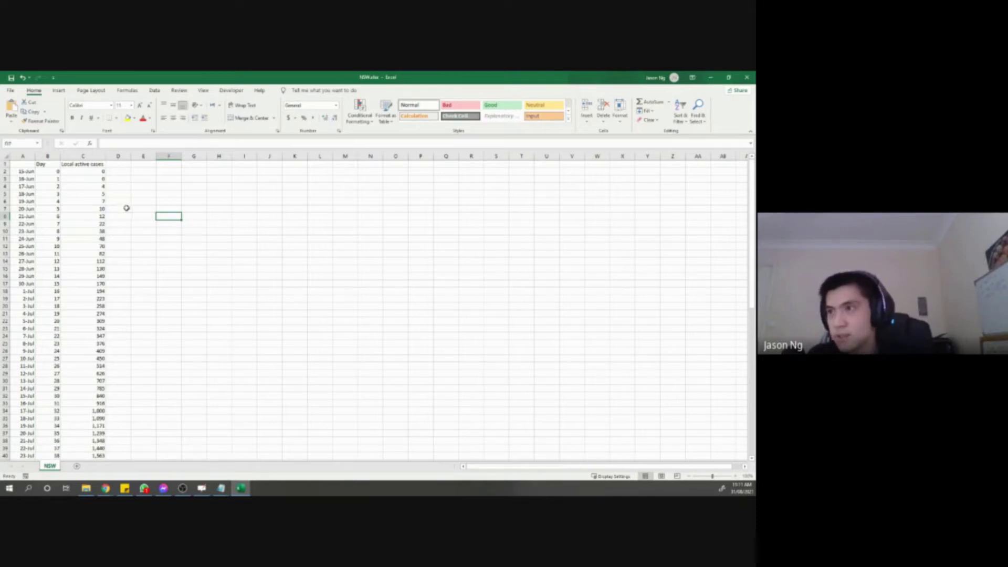
Insert the recommended scatter chart of local active cases against Day, using columns B and C including their headers.
left_click_drag(48, 164, 99, 455)
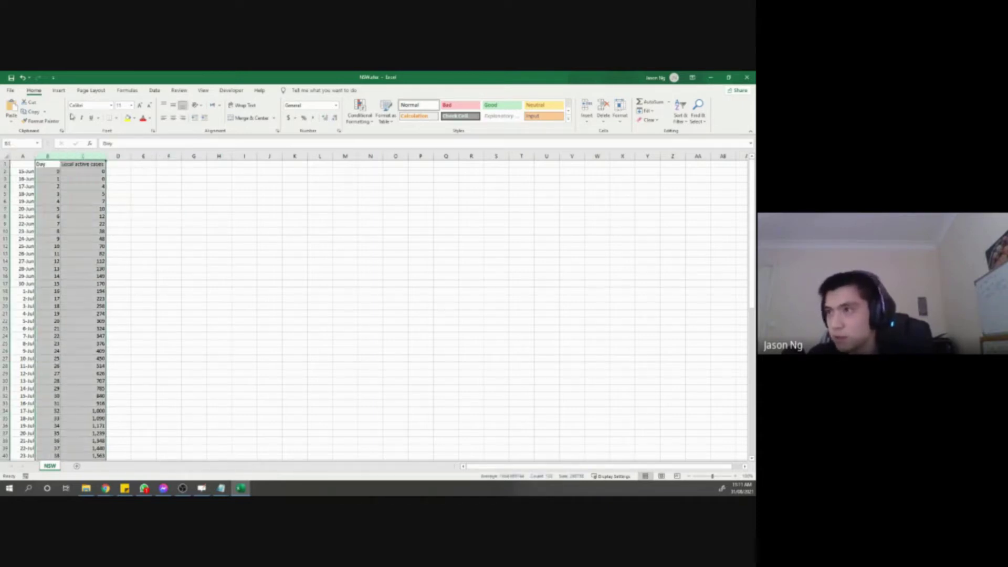
left_click(56, 91)
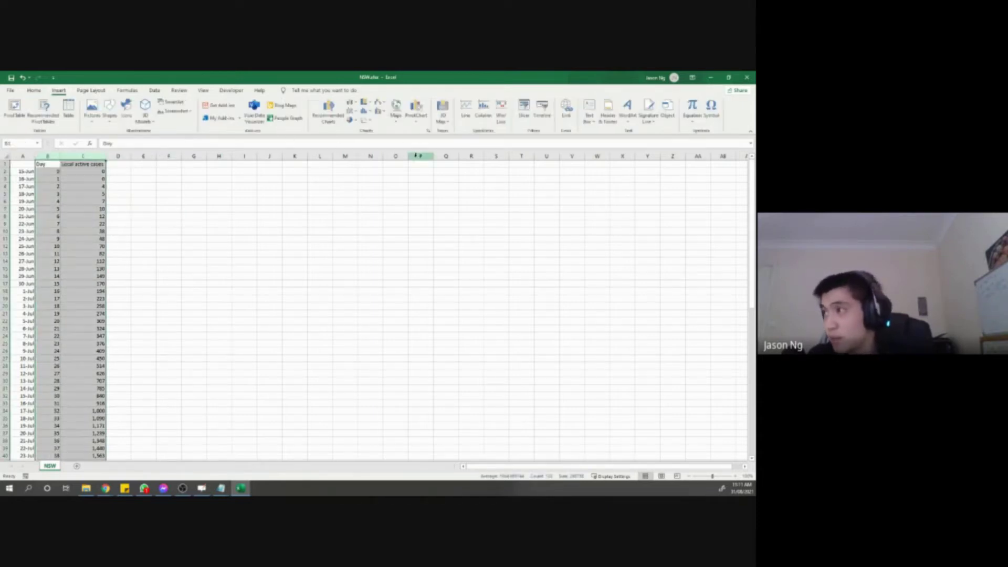
left_click(428, 131)
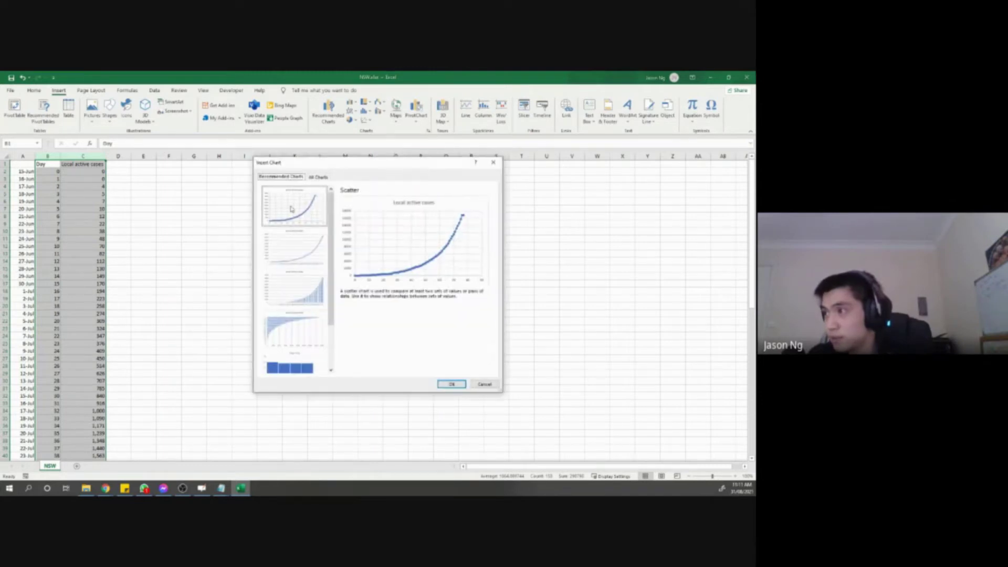
left_click(445, 385)
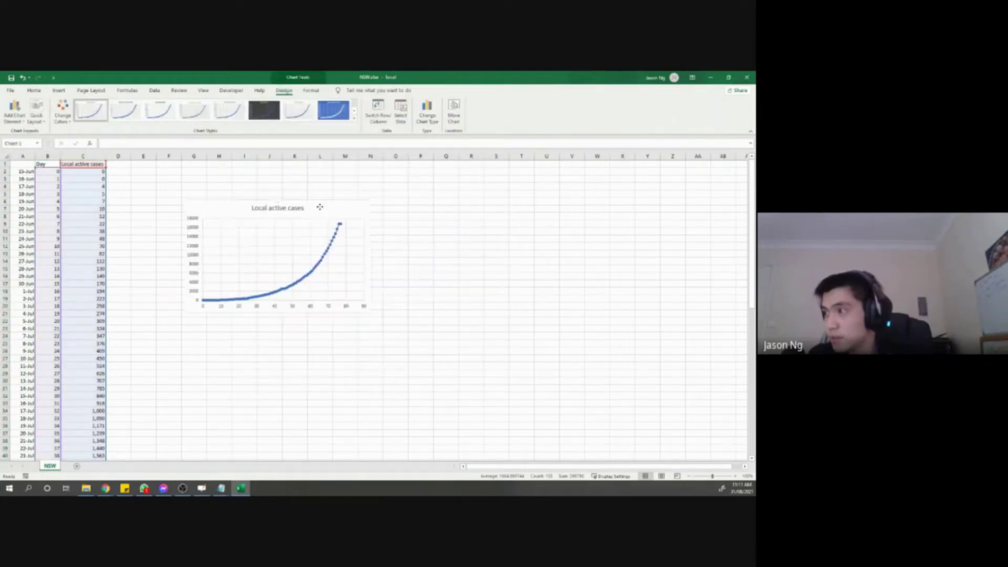
Enlarge the local active cases scatter chart so it reaches to about column U and row 35.
left_click_drag(370, 315, 553, 420)
left_click(649, 381)
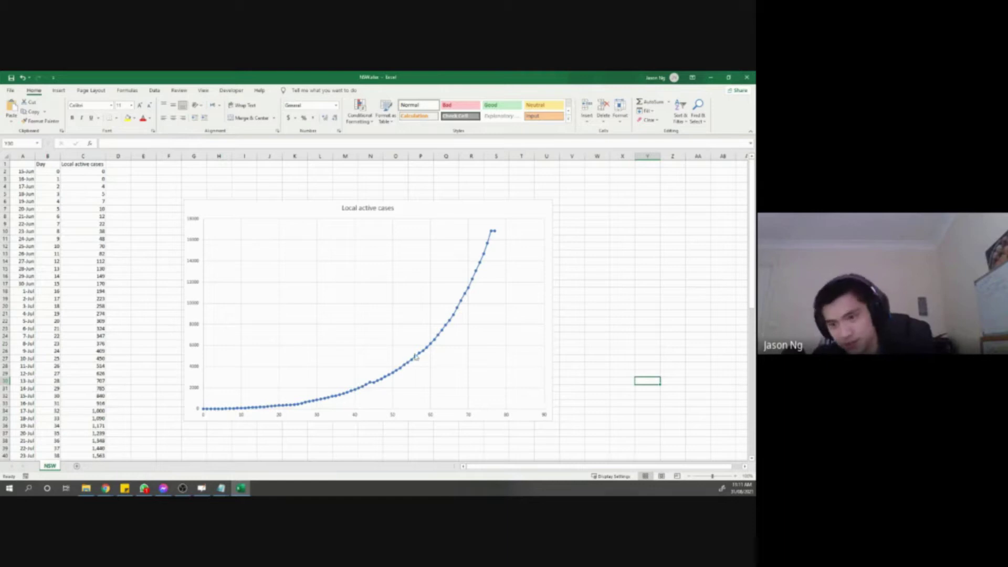
mouse_move(417, 358)
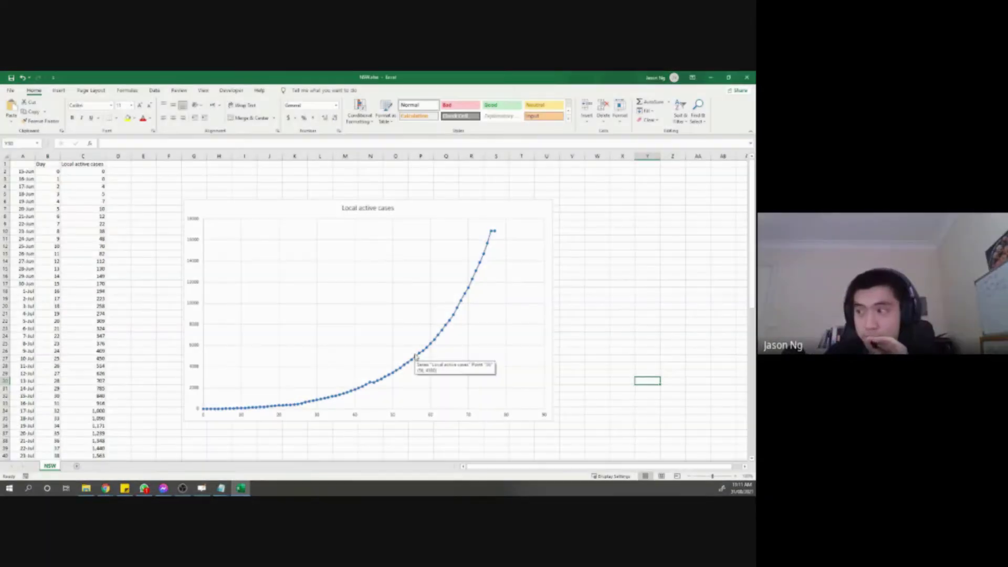
left_click(593, 374)
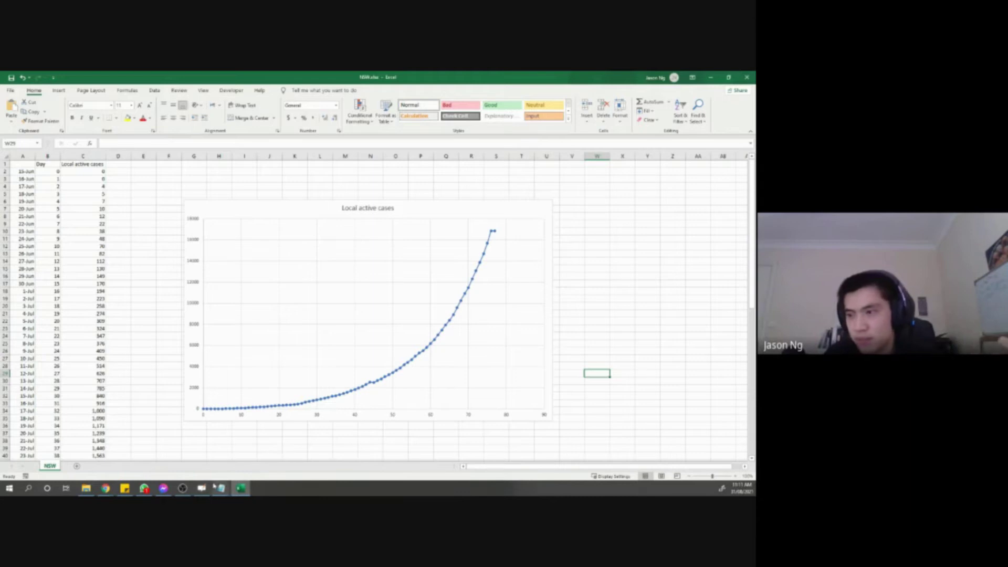
left_click(345, 441)
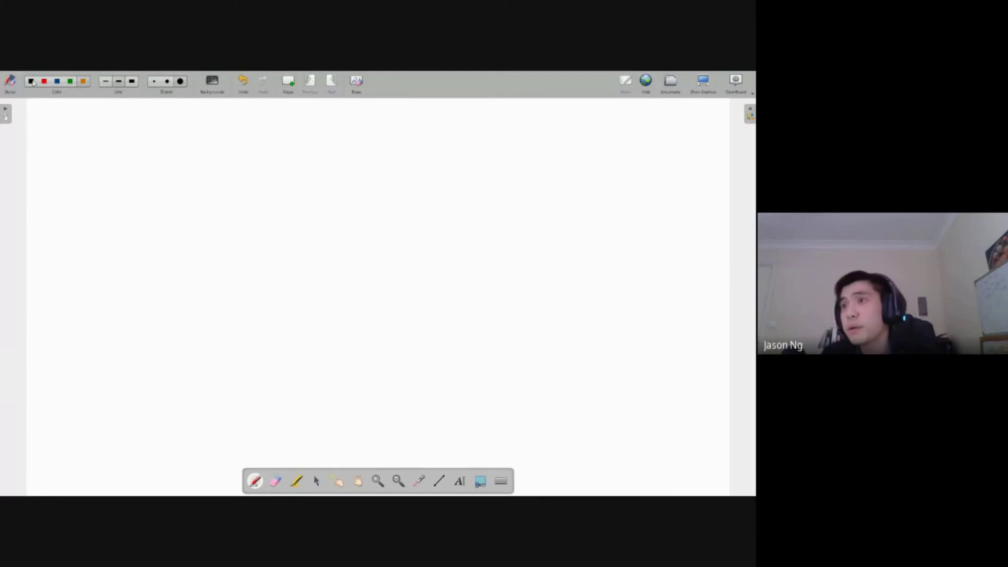
Switch to OpenBoard and draw a filled black centre node joined by lines to six small open circles.
left_click(31, 81)
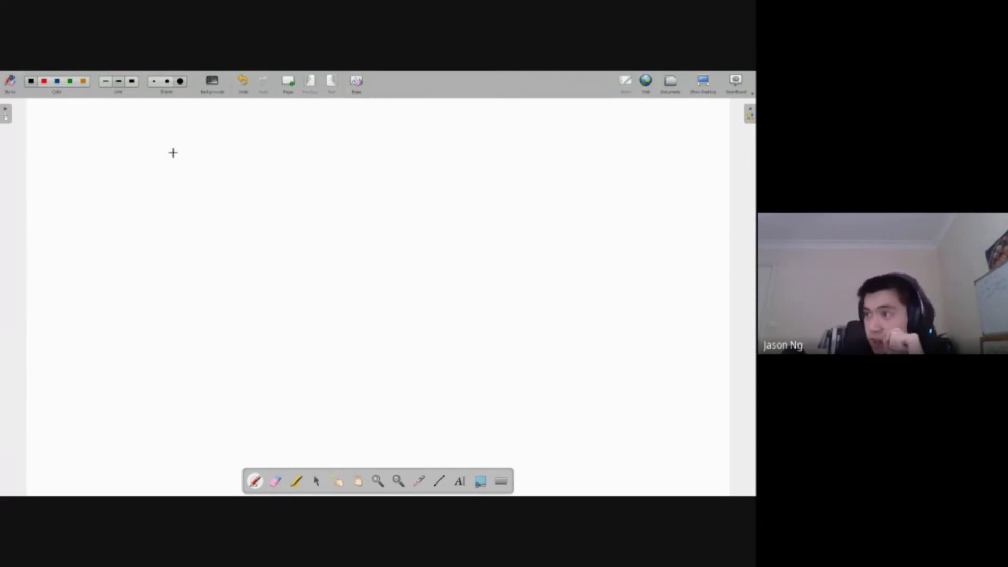
left_click_drag(209, 158, 208, 167)
left_click_drag(205, 131, 204, 139)
left_click_drag(168, 197, 208, 205)
left_click_drag(257, 168, 251, 169)
left_click_drag(245, 137, 245, 139)
left_click_drag(179, 156, 203, 164)
mouse_move(206, 141)
left_mouse_down()
mouse_move(204, 160)
mouse_move(249, 147)
left_mouse_up()
mouse_move(218, 168)
left_mouse_down()
mouse_move(254, 181)
mouse_move(212, 214)
left_mouse_up()
left_click_drag(204, 173, 187, 190)
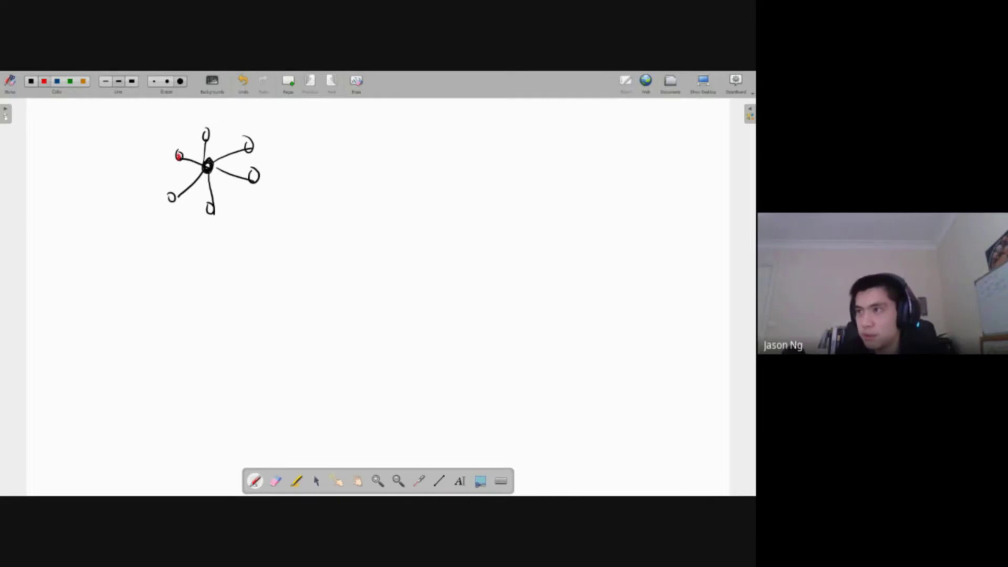
Mark four of the outer circles in red and draw several black branch lines outward from each.
left_click_drag(210, 207, 211, 211)
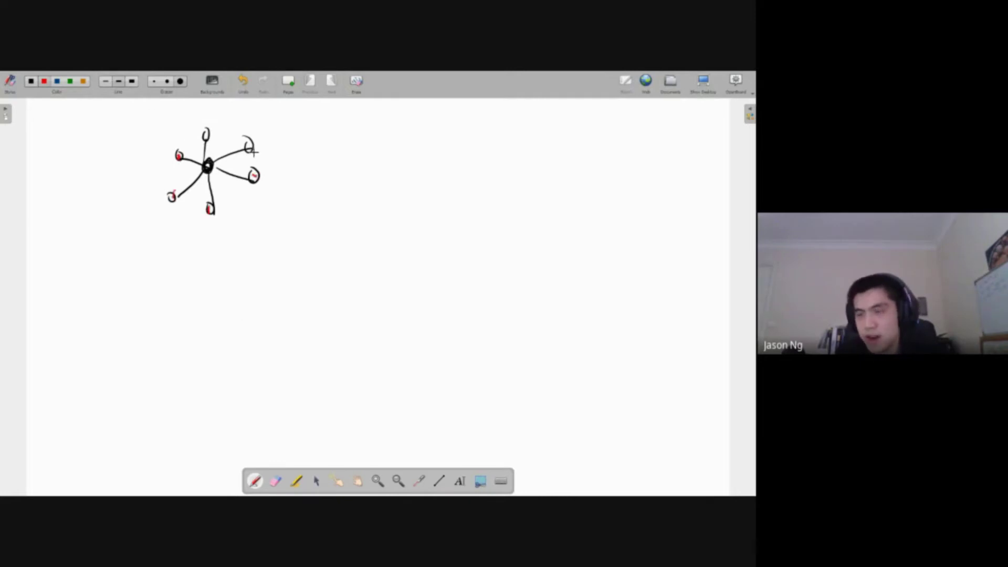
mouse_move(262, 173)
left_mouse_down()
mouse_move(312, 141)
mouse_move(298, 210)
mouse_move(255, 250)
mouse_move(319, 172)
mouse_move(271, 135)
left_mouse_up()
left_click_drag(211, 215, 226, 266)
mouse_move(207, 217)
left_mouse_down()
mouse_move(191, 260)
mouse_move(166, 240)
left_mouse_up()
left_click_drag(218, 211, 247, 260)
mouse_move(163, 202)
left_mouse_down()
mouse_move(134, 256)
mouse_move(108, 201)
left_mouse_up()
mouse_move(163, 195)
left_mouse_down()
mouse_move(120, 181)
mouse_move(140, 156)
mouse_move(126, 152)
left_mouse_up()
mouse_move(174, 155)
left_mouse_down()
mouse_move(171, 128)
mouse_move(184, 128)
mouse_move(149, 135)
left_mouse_up()
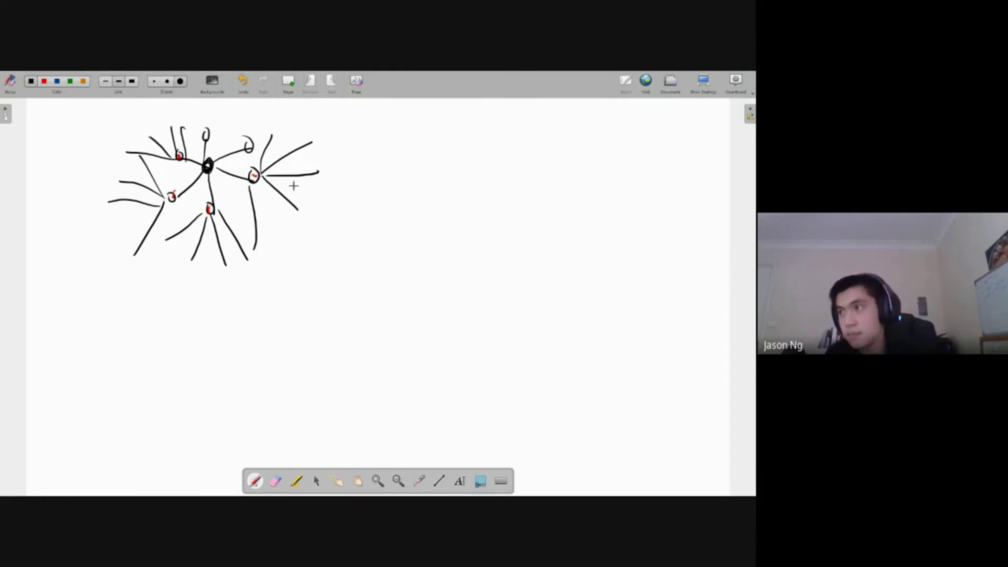
Draw small red circles at the ends of the outer branch lines.
left_click_drag(254, 176, 258, 172)
left_click_drag(278, 129, 278, 129)
left_click_drag(311, 136, 312, 136)
left_click_drag(322, 174, 323, 168)
left_click_drag(241, 261, 201, 261)
left_click_drag(166, 241, 134, 257)
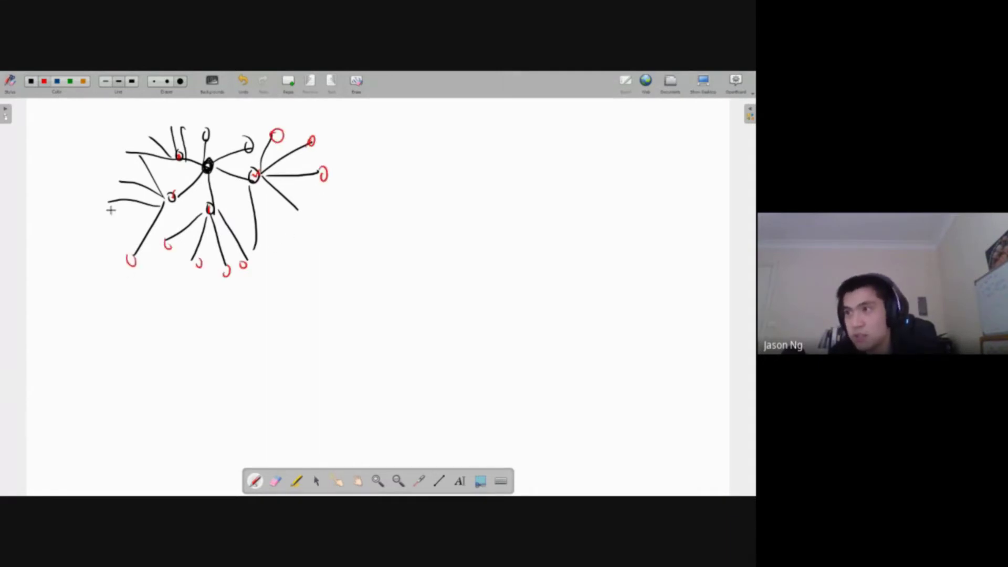
left_click_drag(121, 180, 118, 186)
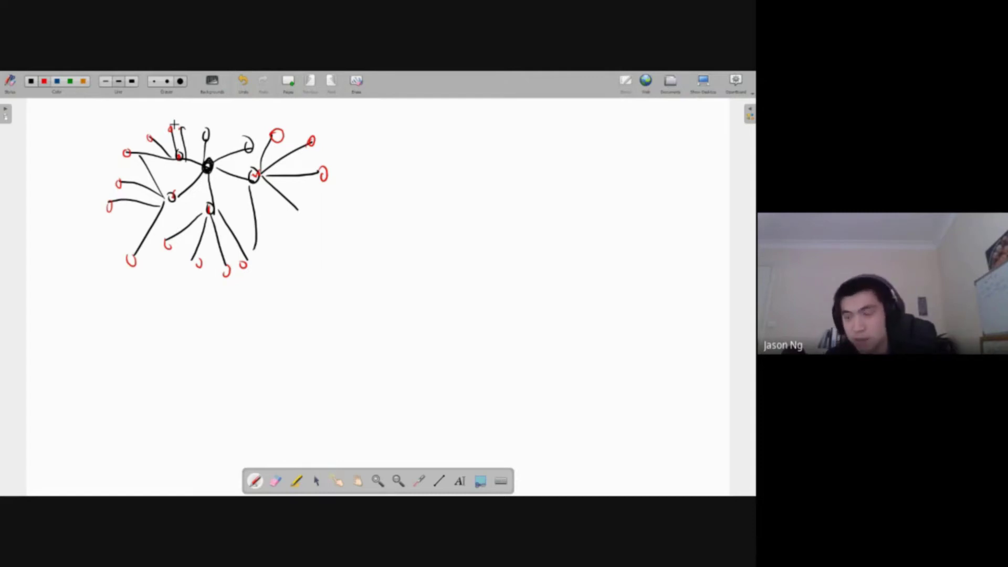
Select everything drawn on the whiteboard page and delete it.
left_click(316, 481)
key("ctrl+a")
key("Delete")
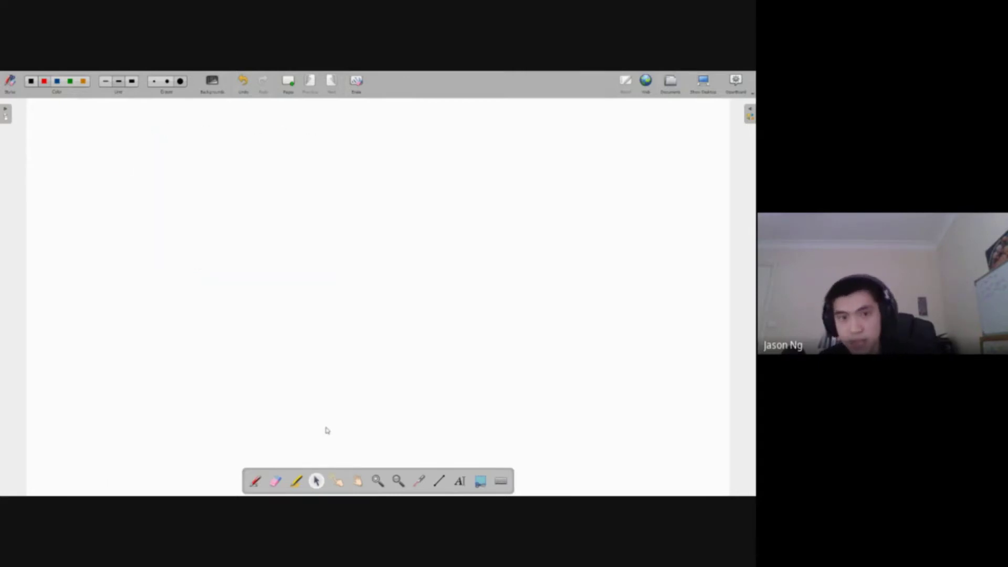
Switch back to Excel and add a trendline to the local active cases series in the chart.
key("alt+Tab")
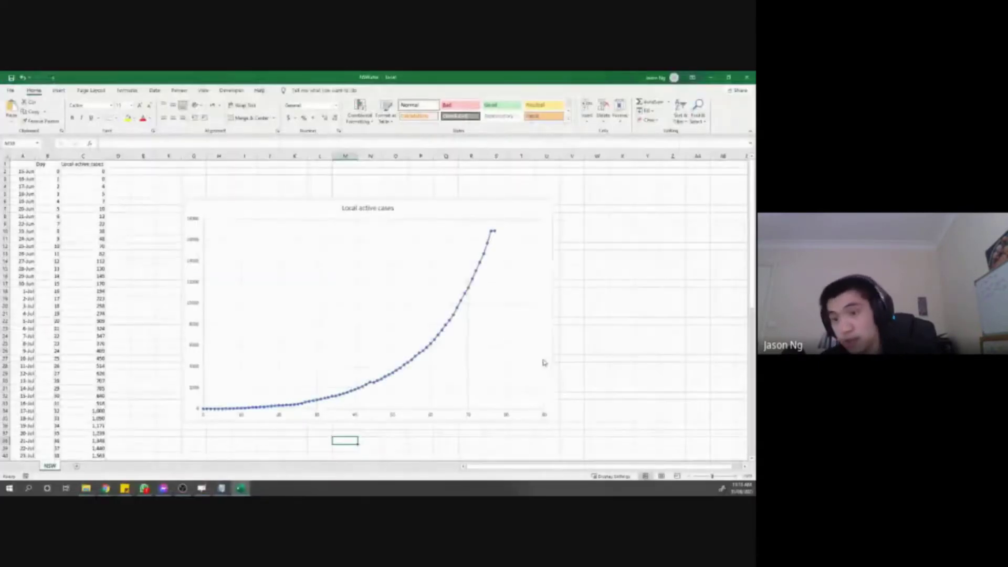
left_click(587, 329)
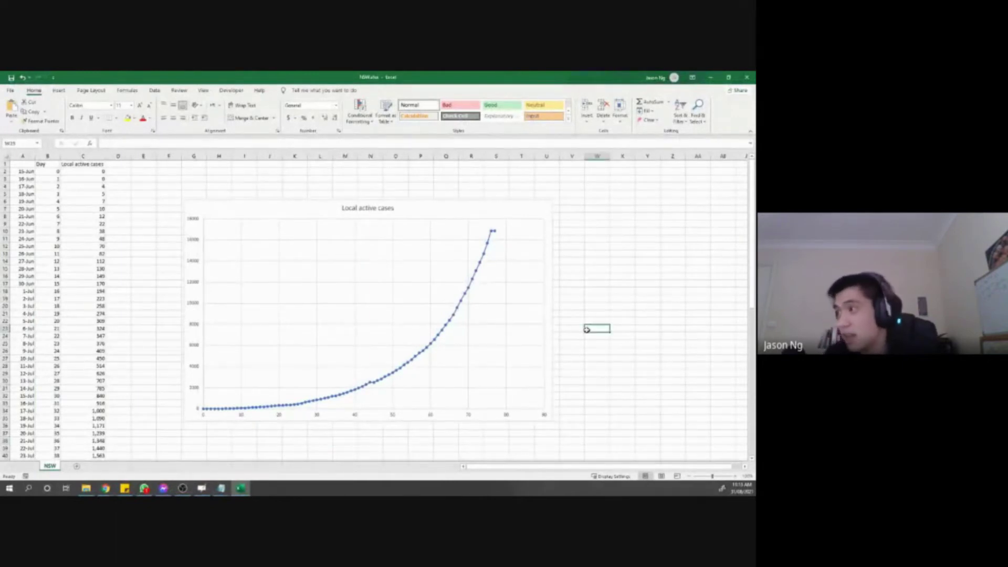
left_click(451, 327)
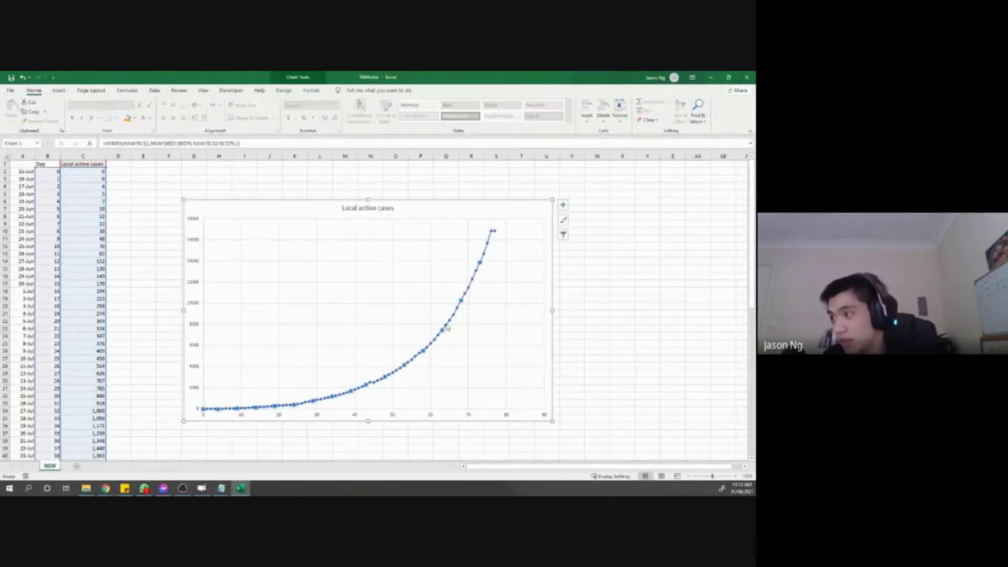
right_click(447, 328)
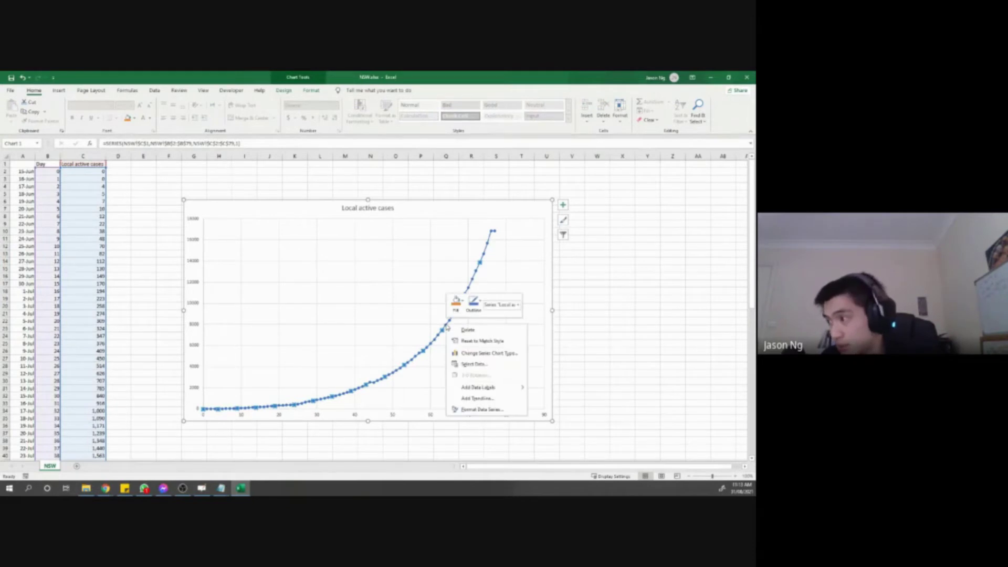
left_click(462, 401)
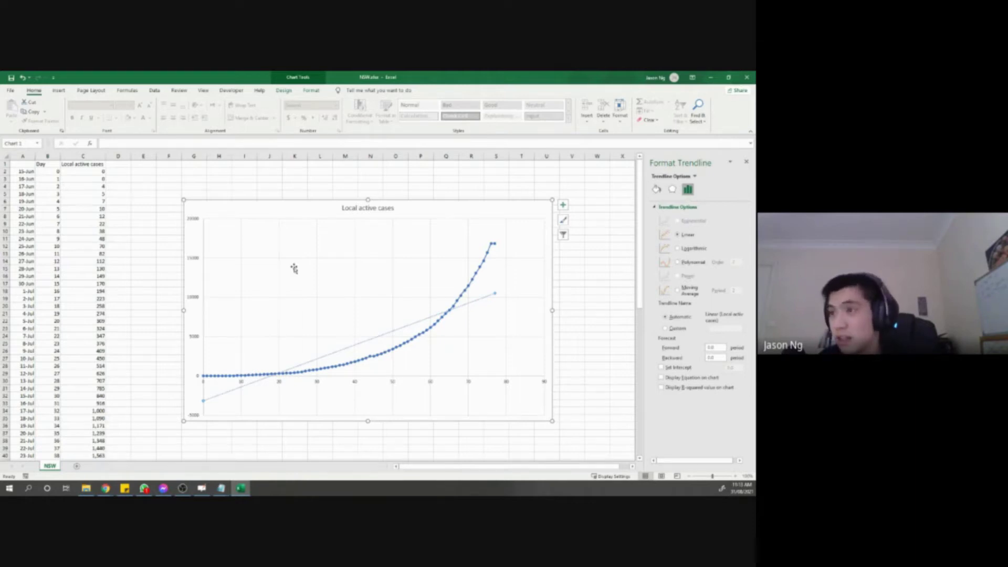
Clear the local active cases values for 15-Jun and 16-Jun in C2:C3.
left_click(137, 212)
left_click_drag(90, 171, 91, 178)
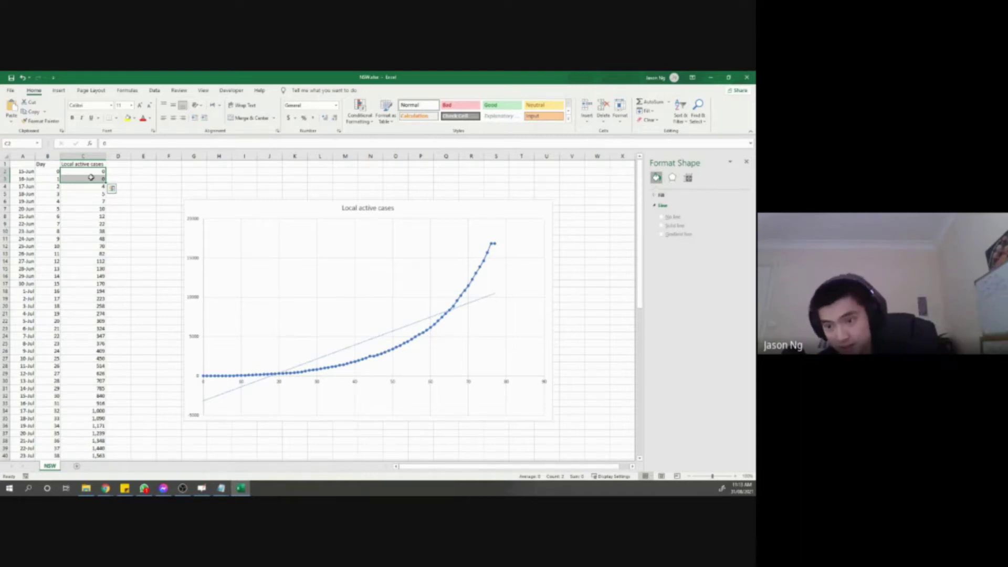
left_click(150, 201)
left_click_drag(100, 173, 84, 171)
left_click(84, 209)
key("Delete")
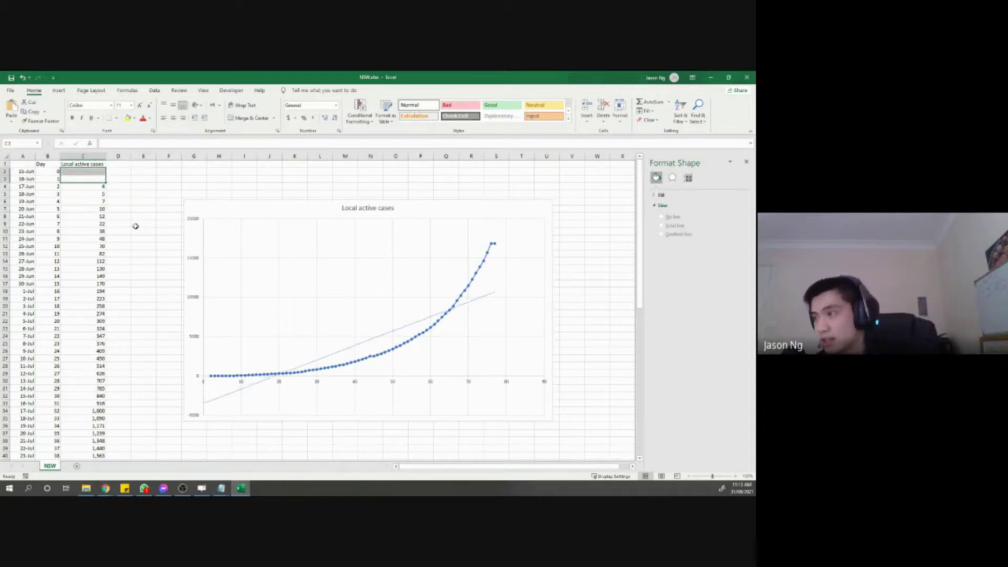
left_click(134, 225)
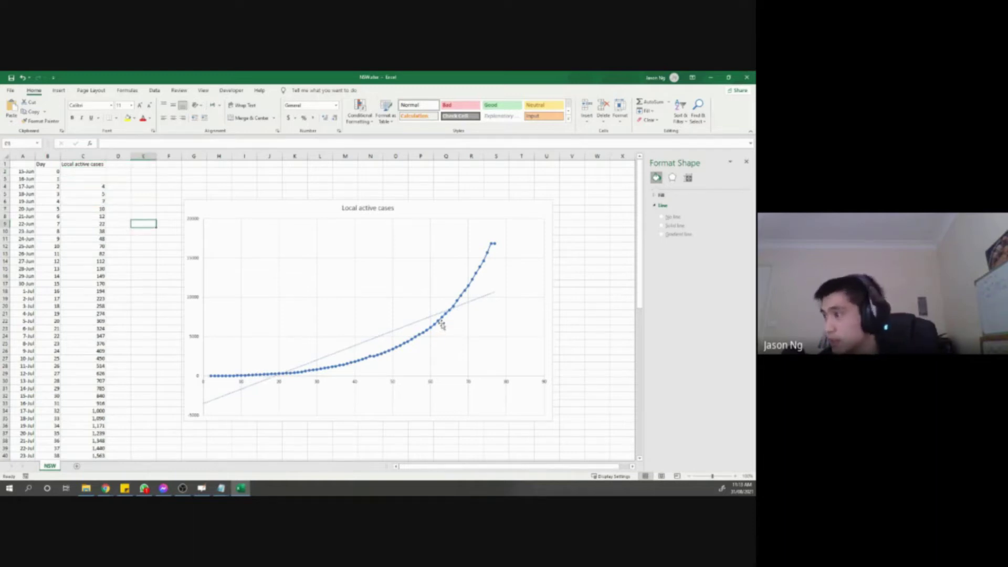
Change the trendline type of the local active cases series to Exponential.
left_click(440, 323)
left_click(673, 207)
left_click(477, 301)
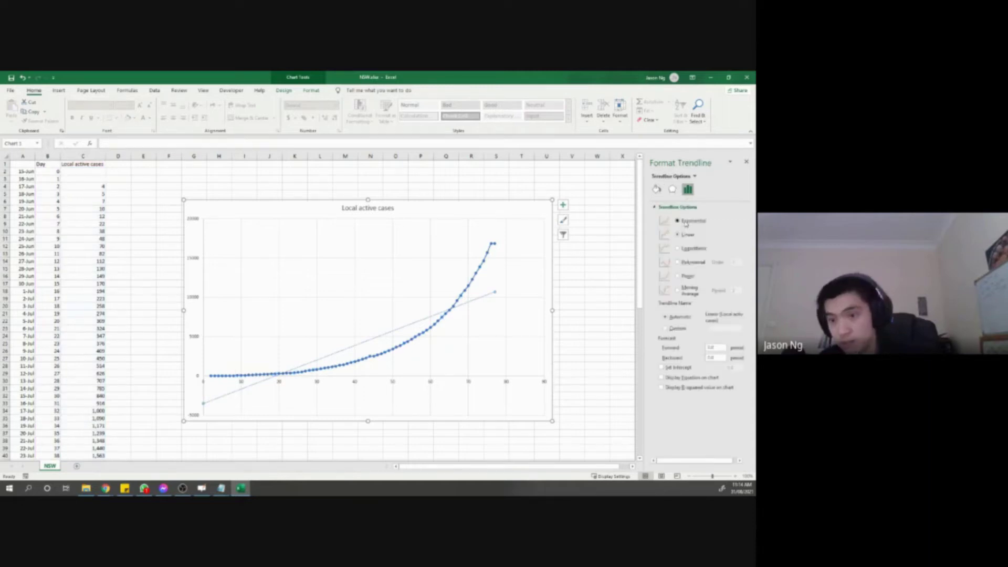
left_click(686, 222)
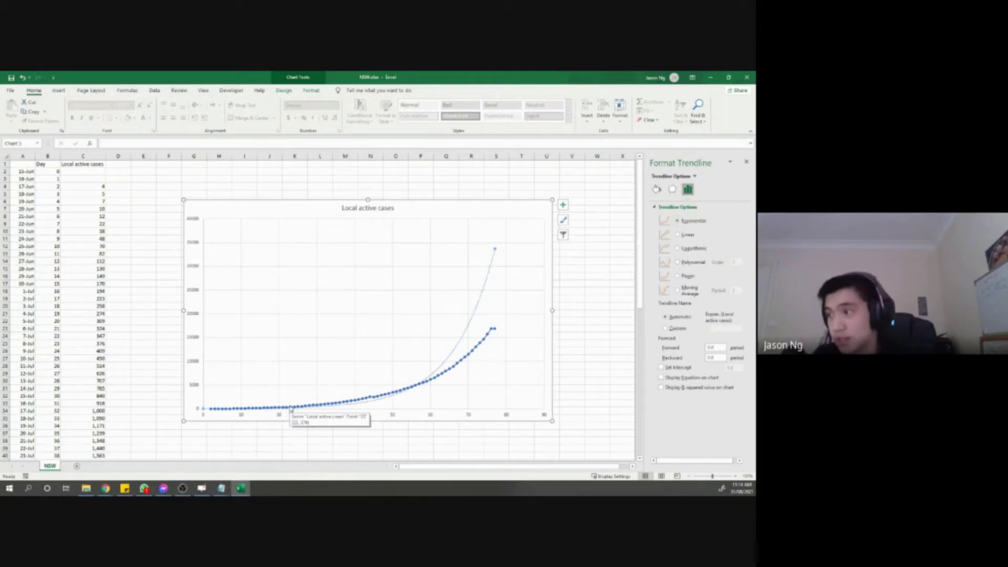
Switch to the covid19data.com.au page in the browser and examine its chart of the last month of new cases.
key("alt+Tab")
scroll(331, 221, "down", 5)
scroll(185, 402, "up", 2)
scroll(185, 402, "up", 20)
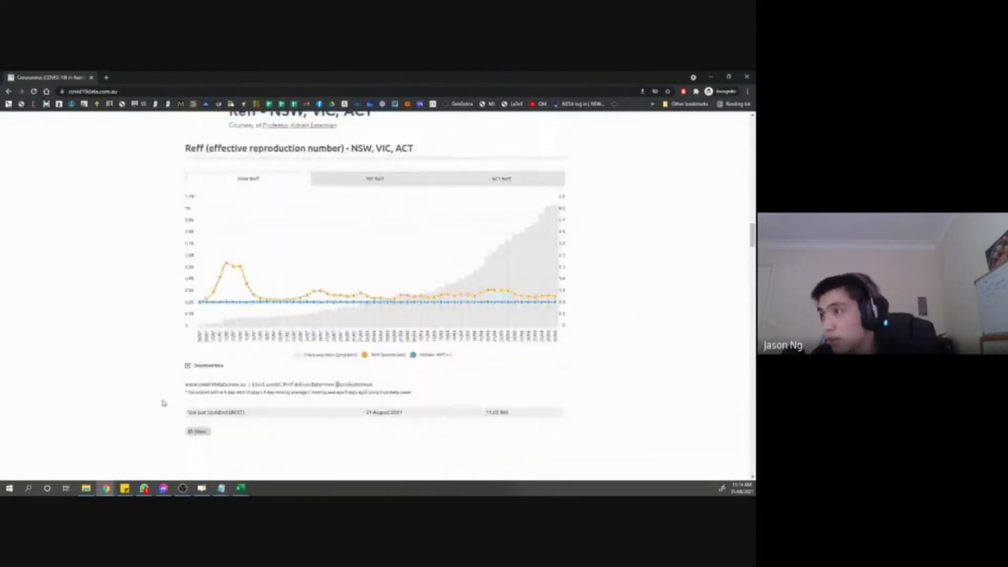
scroll(167, 406, "up", 10)
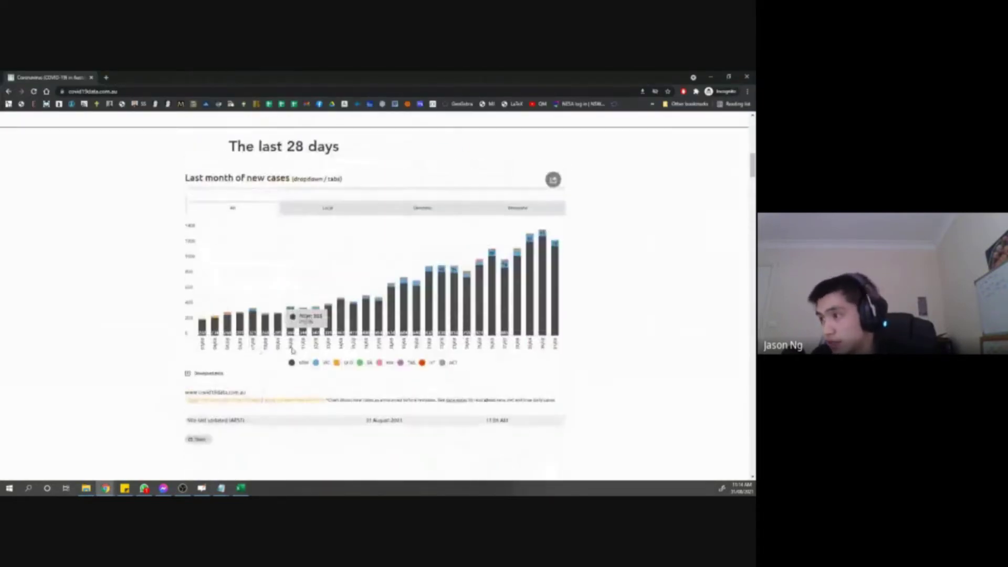
left_click_drag(239, 187, 325, 153)
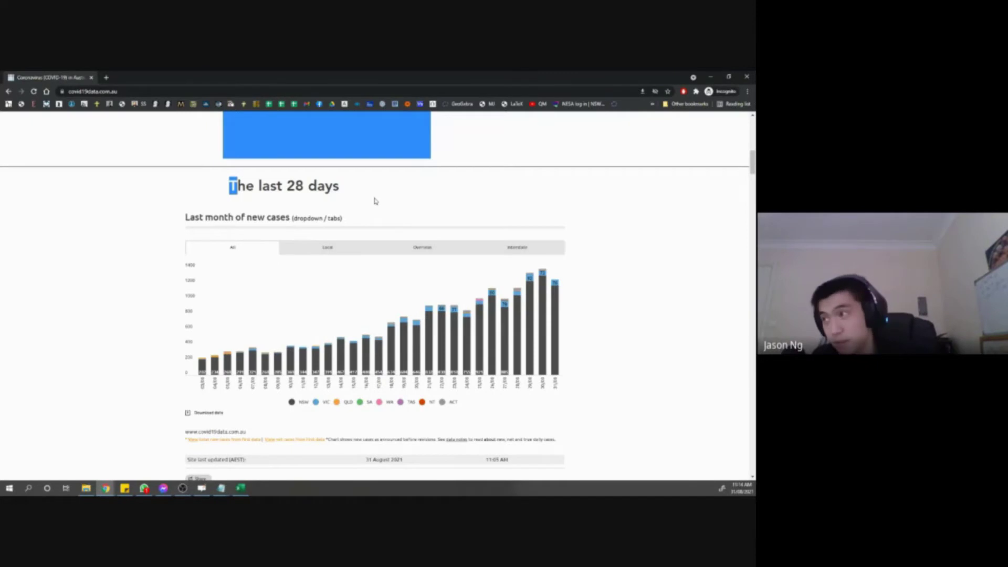
left_click(373, 200)
Return to Excel and clear the local active cases values for 17-Jun to 30-Jun.
key("alt+Tab")
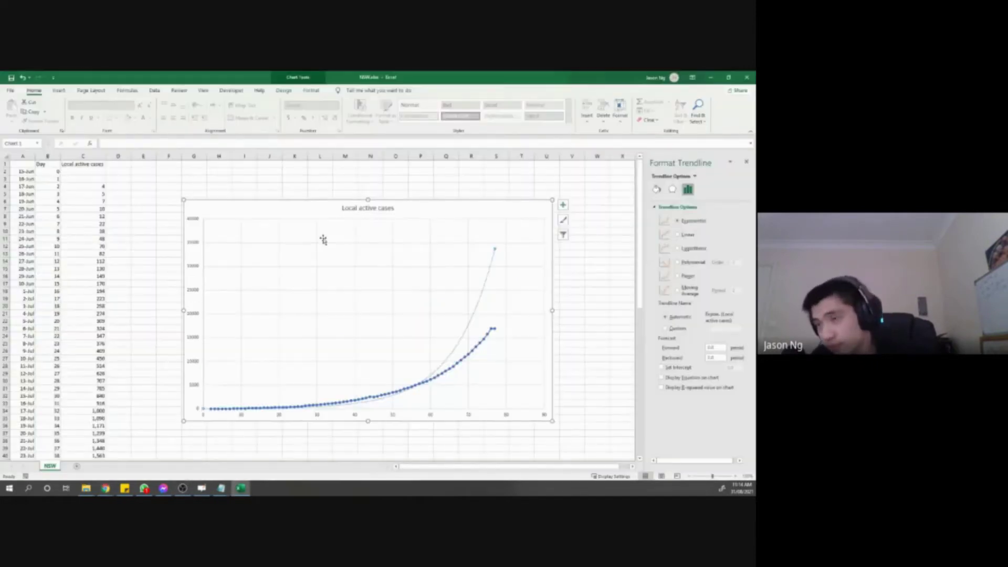
left_click(122, 200)
left_click_drag(82, 186, 87, 281)
key("Delete")
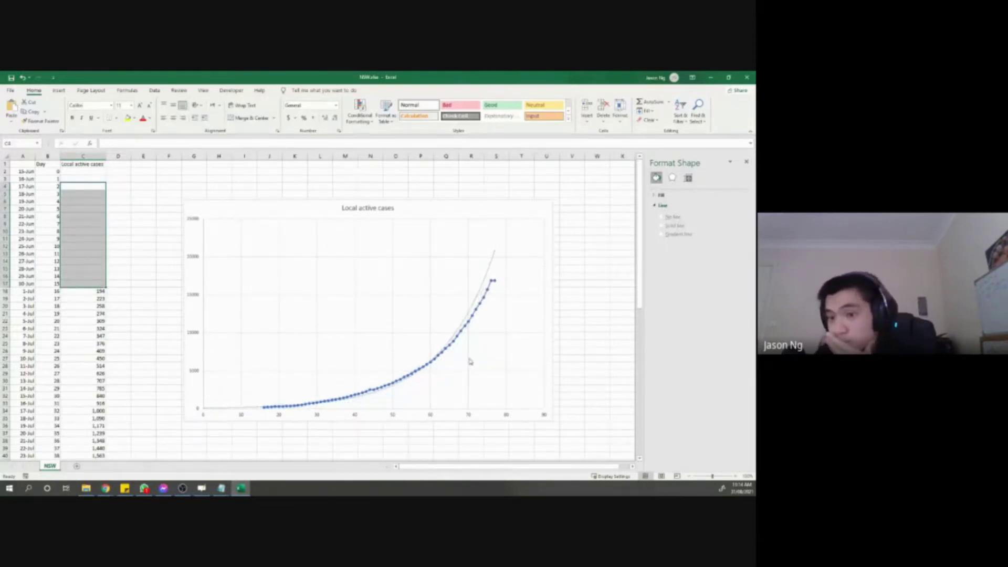
Clear the local active cases values for 1-Jul to 14-Jul.
scroll(151, 290, "down", 1)
left_click(147, 285)
left_click_drag(94, 268, 90, 366)
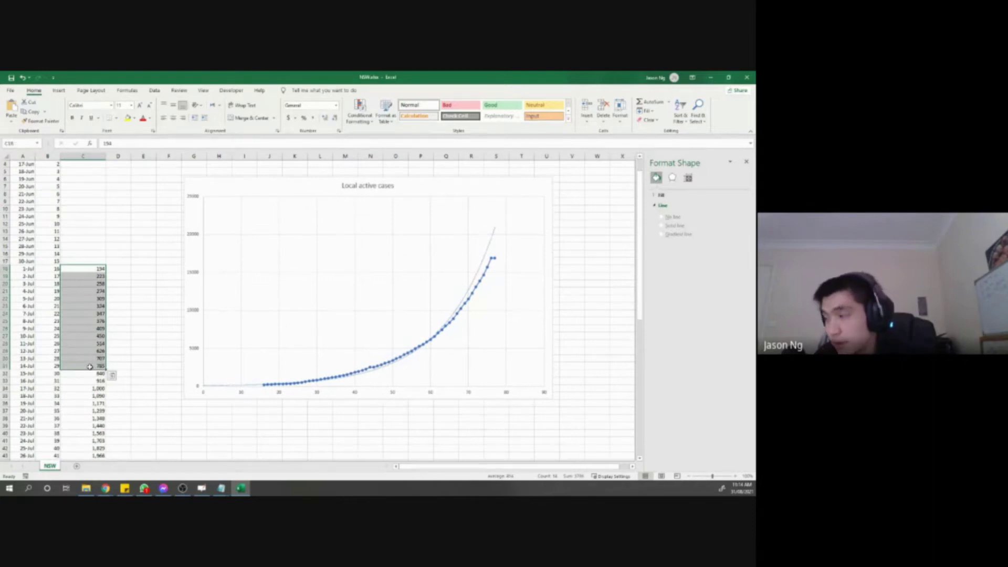
key("Delete")
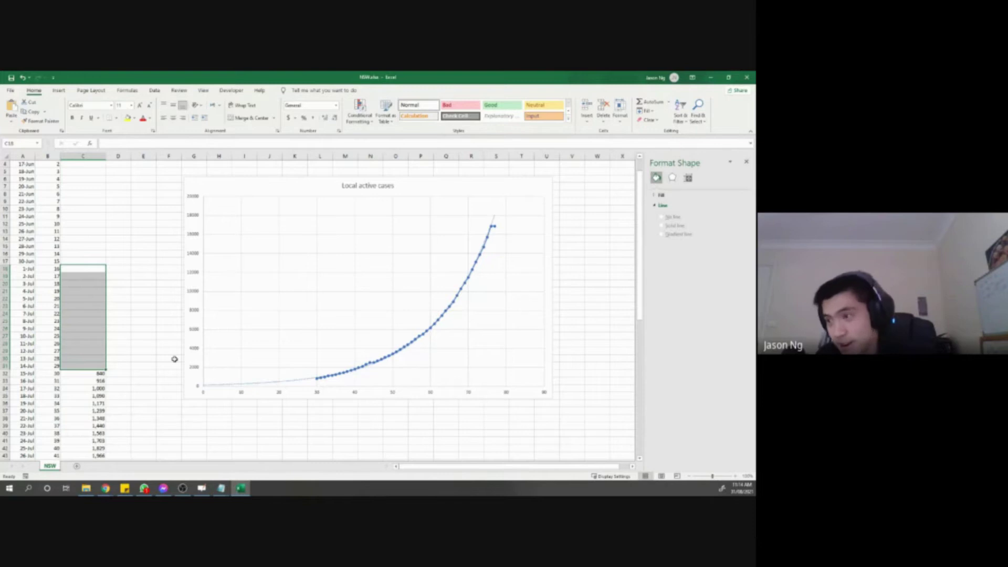
Clear the local active cases values for 15-Jul to 31-Jul.
left_click_drag(151, 360, 157, 354)
scroll(157, 352, "down", 6)
scroll(154, 349, "up", 1)
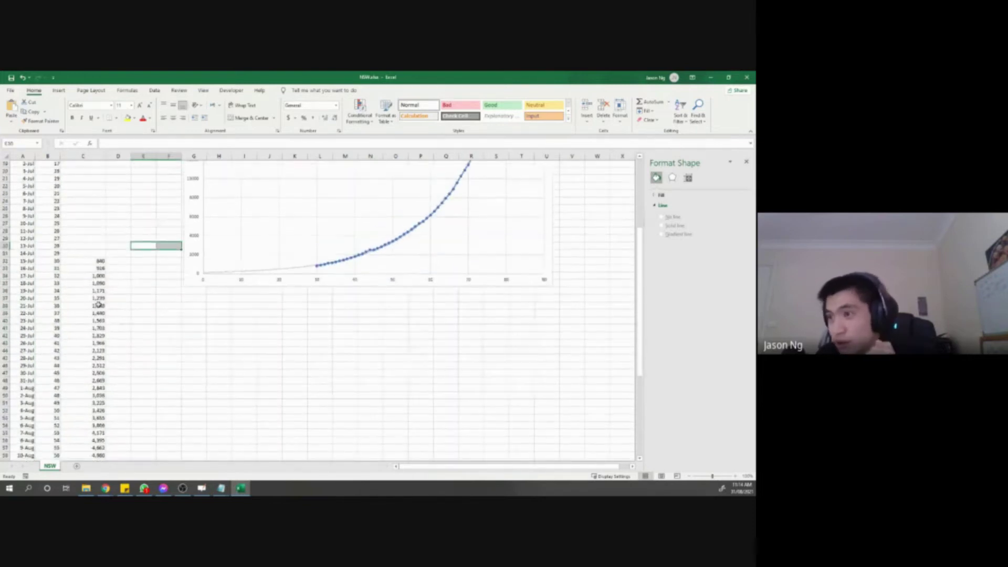
left_click_drag(92, 261, 90, 381)
key("Delete")
scroll(196, 384, "up", 5)
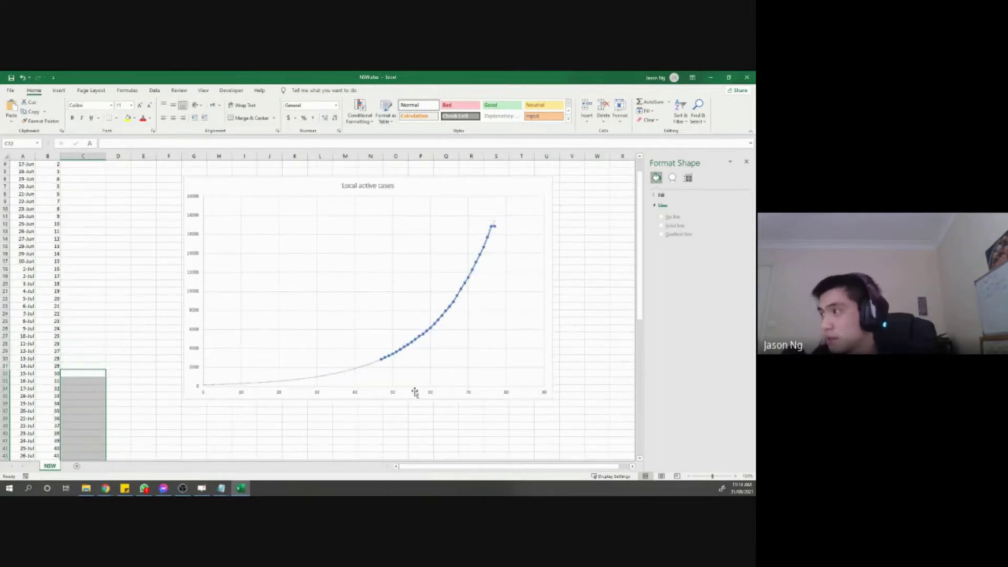
Clear the local active cases value in the final data row, row 79.
scroll(411, 417, "down", 3)
scroll(409, 416, "down", 10)
scroll(403, 403, "up", 9)
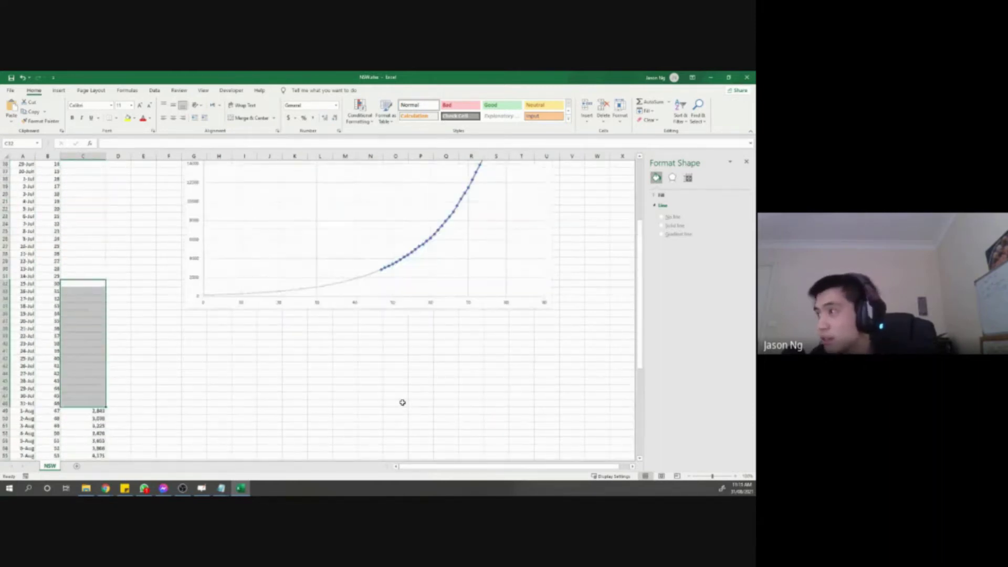
scroll(402, 402, "up", 5)
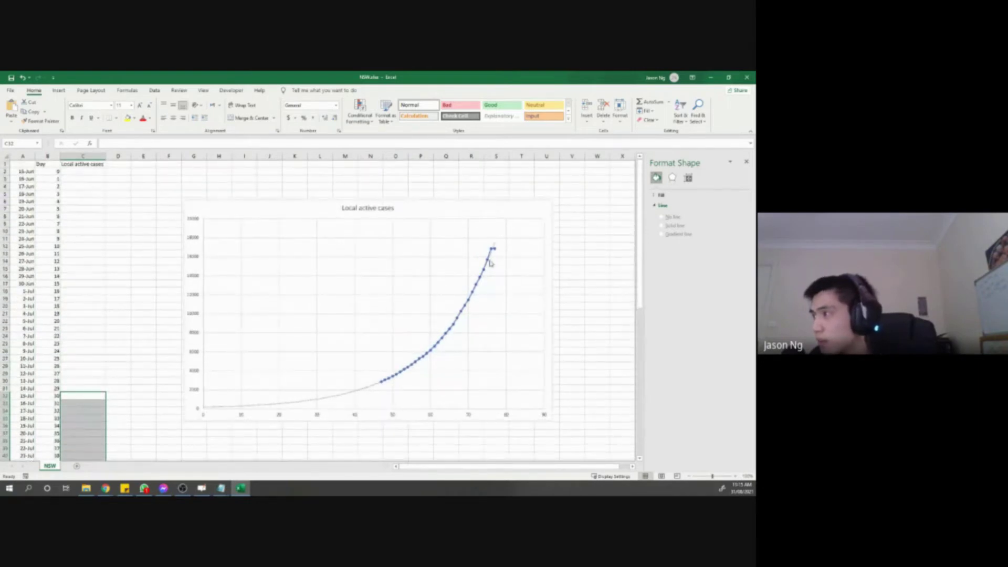
scroll(248, 288, "down", 17)
left_click(94, 366)
left_click(95, 373)
left_click(146, 366)
scroll(158, 370, "up", 17)
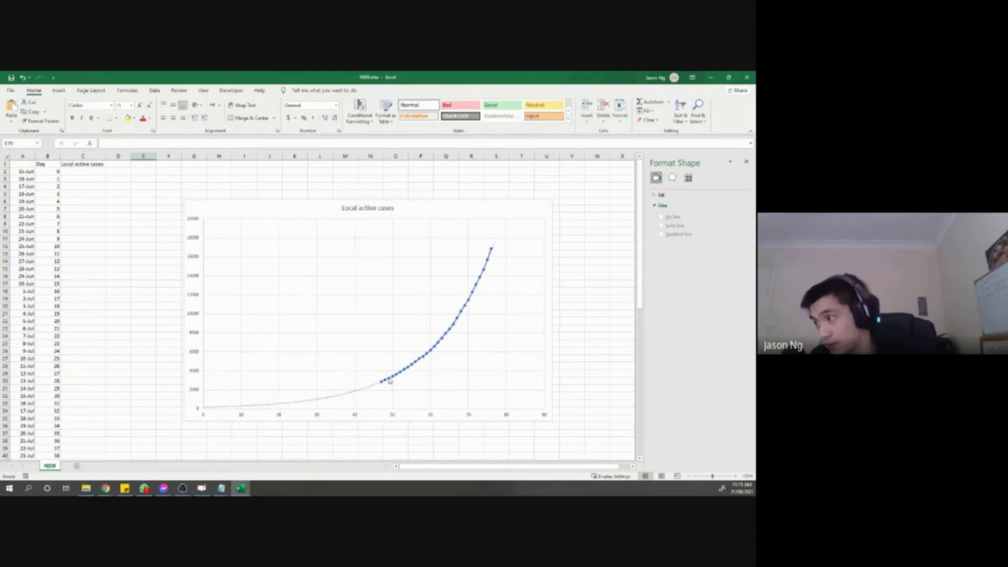
Display the exponential trendline's equation and R-squared value on the chart.
left_click(374, 388)
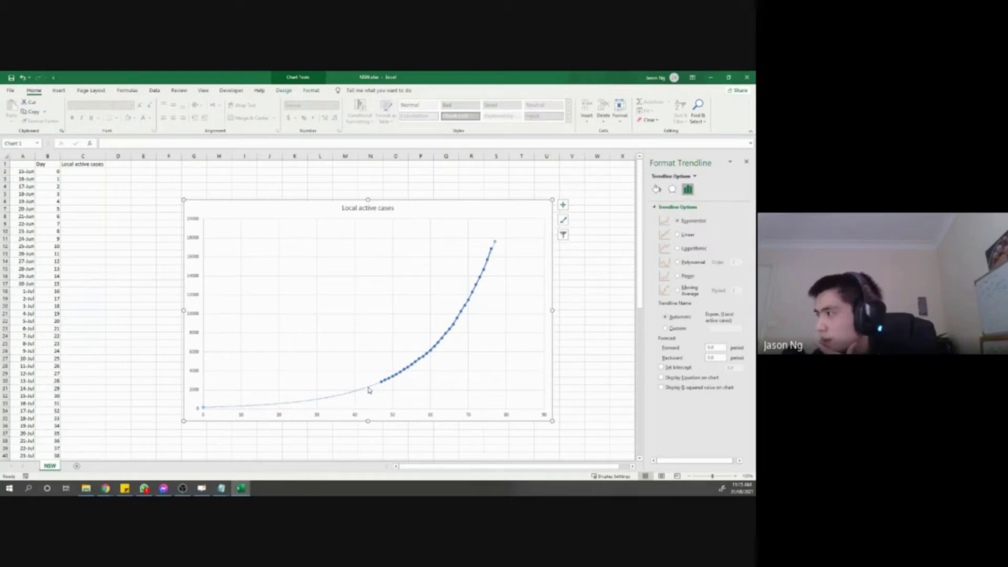
left_click(662, 379)
left_click(662, 387)
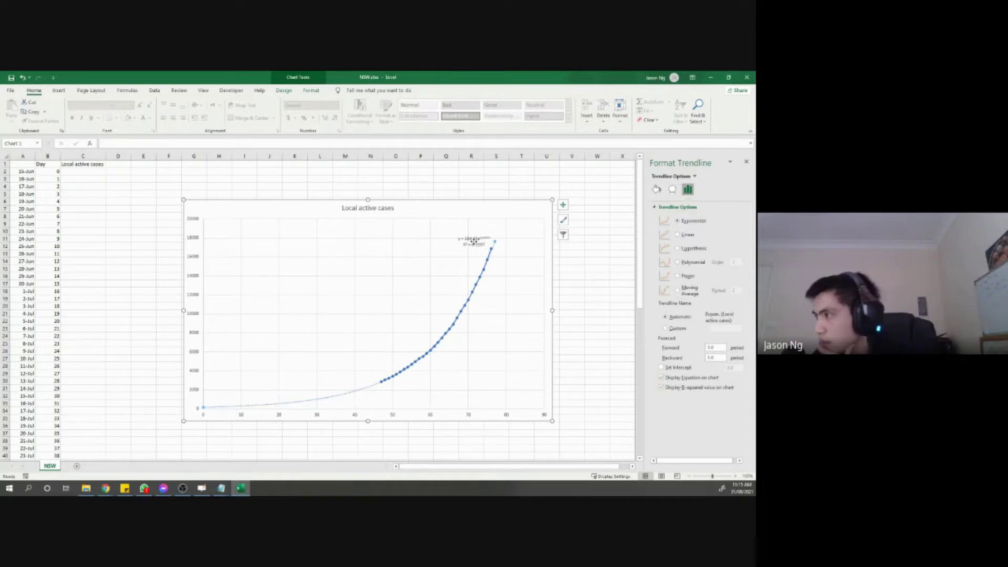
Move the trendline equation label to the chart's upper-left area and enlarge its font to 24 pt.
left_click(475, 237)
left_click_drag(476, 237, 236, 225)
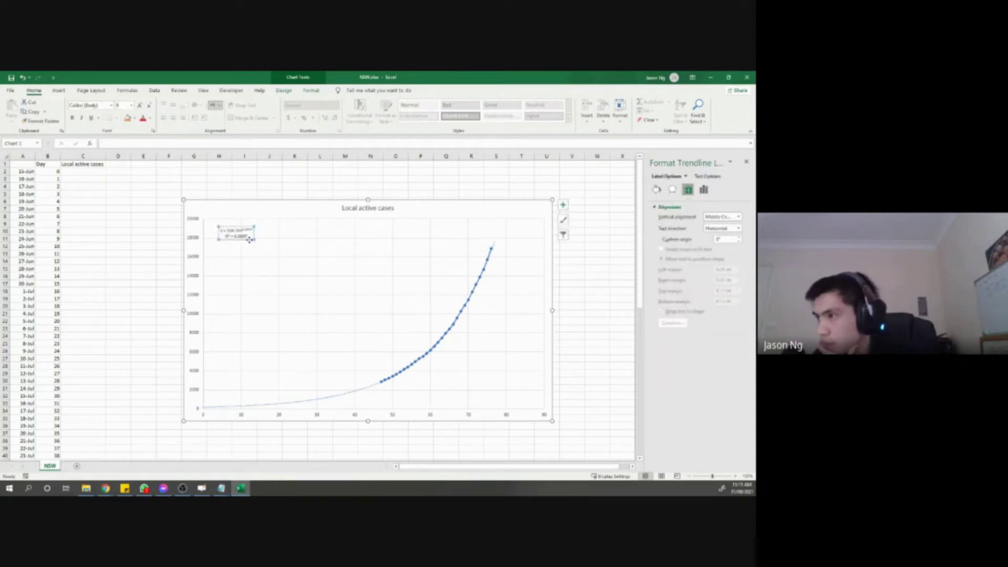
right_click(251, 238)
left_click(270, 280)
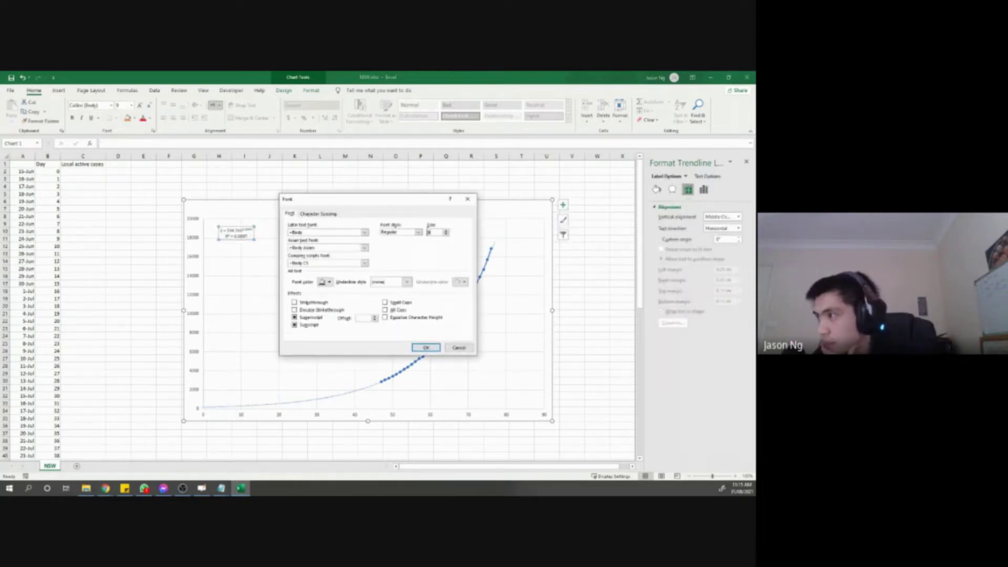
key("Return")
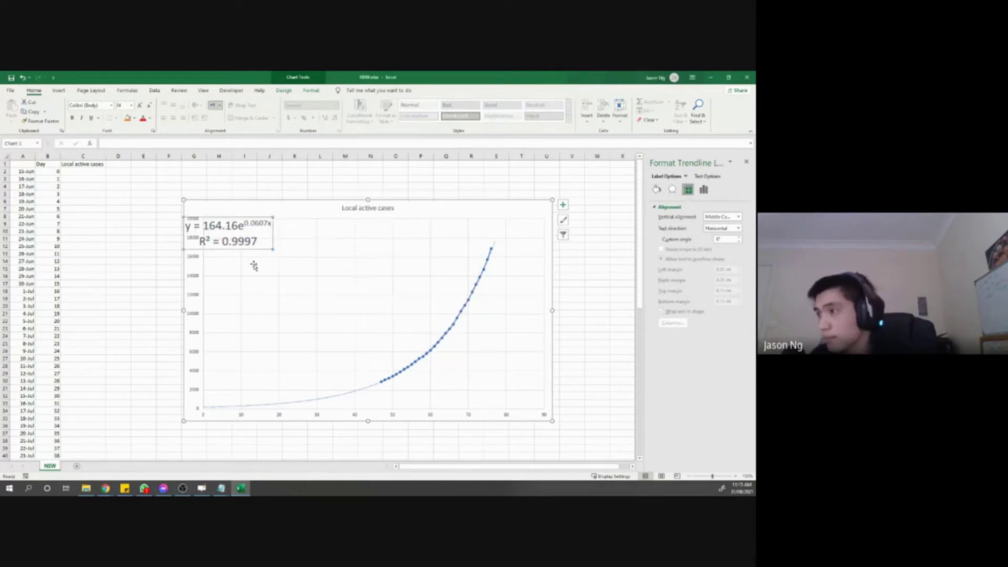
left_click(235, 250)
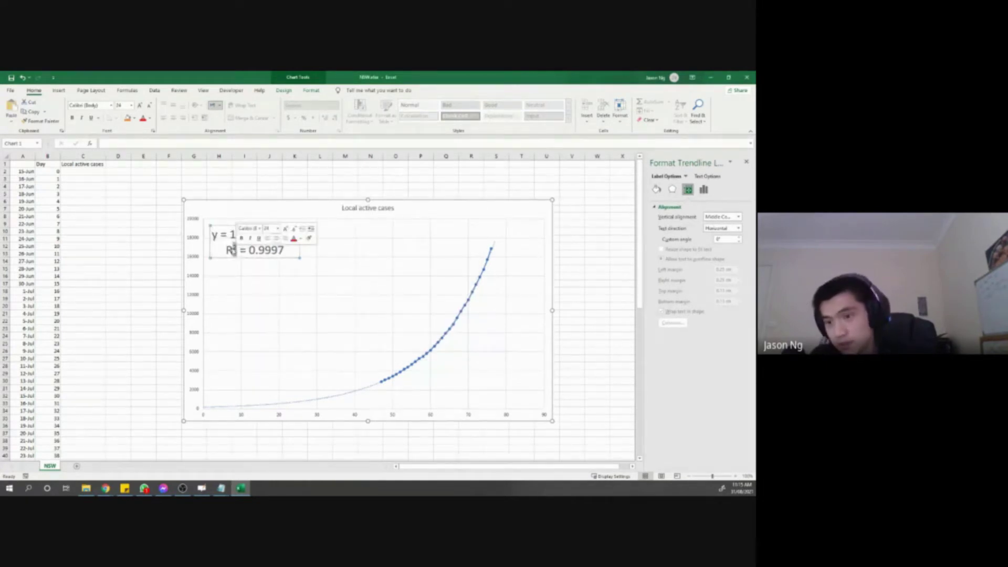
Highlight the R-squared value in the trendline label to examine how well the exponential model fits.
left_click_drag(233, 251, 226, 251)
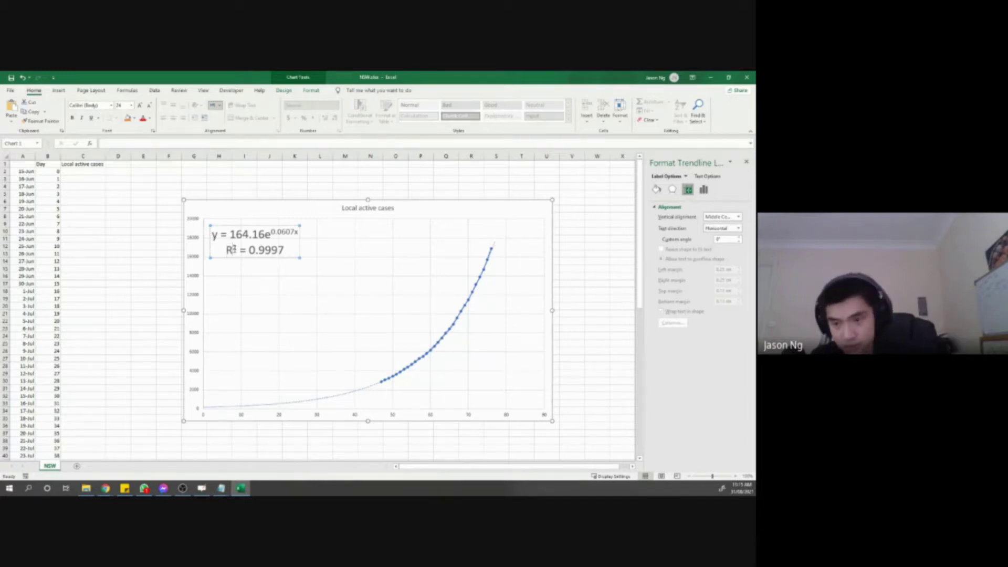
left_click(232, 250)
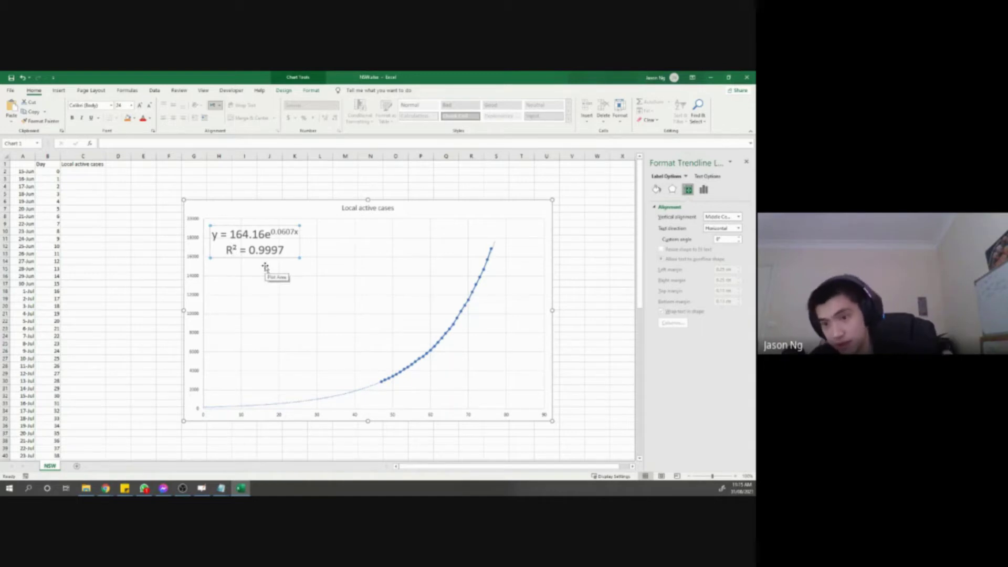
key("shift+End")
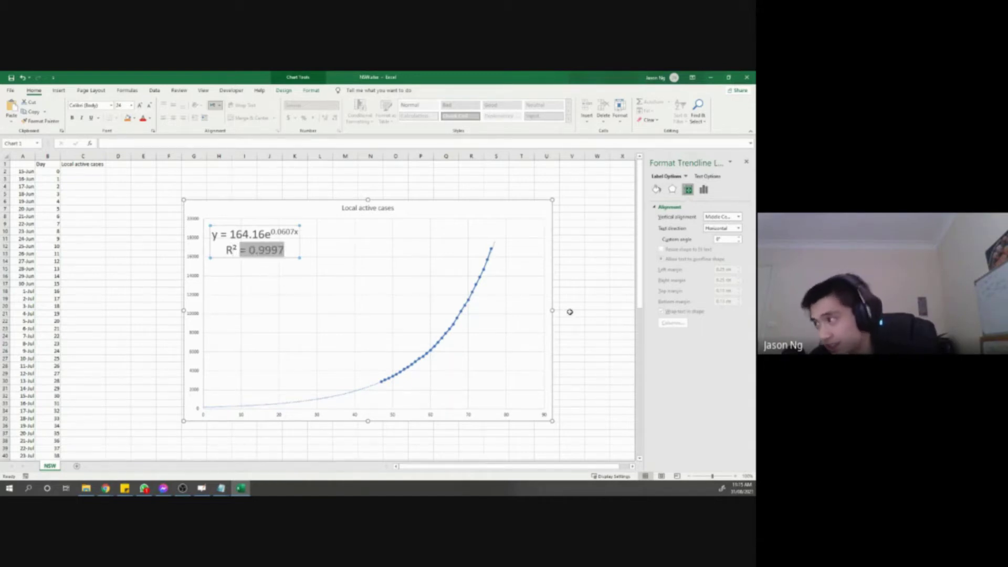
left_click(570, 314)
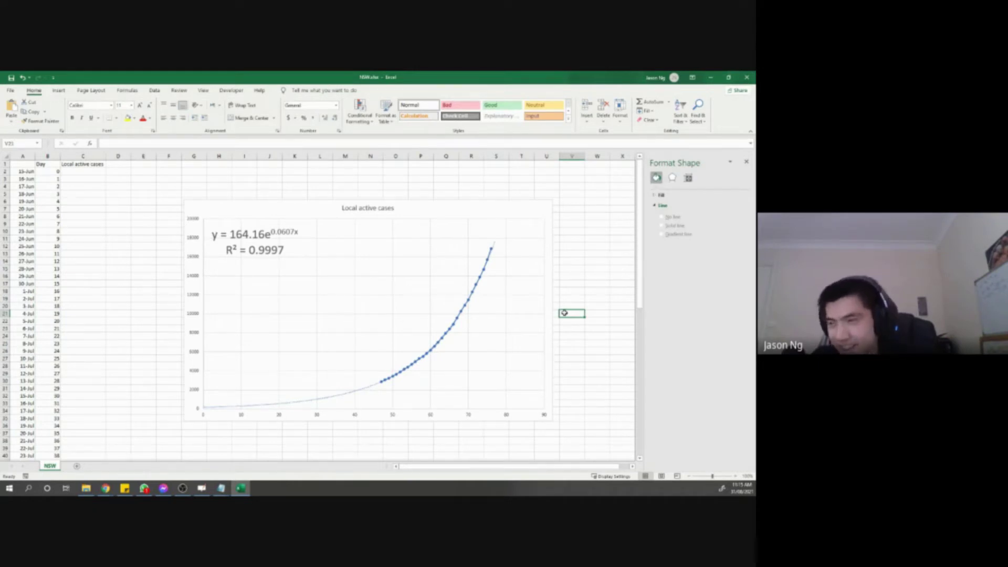
Move the chart down so its upper edge sits at about row 10, freeing the rows above it.
left_click_drag(279, 210, 279, 238)
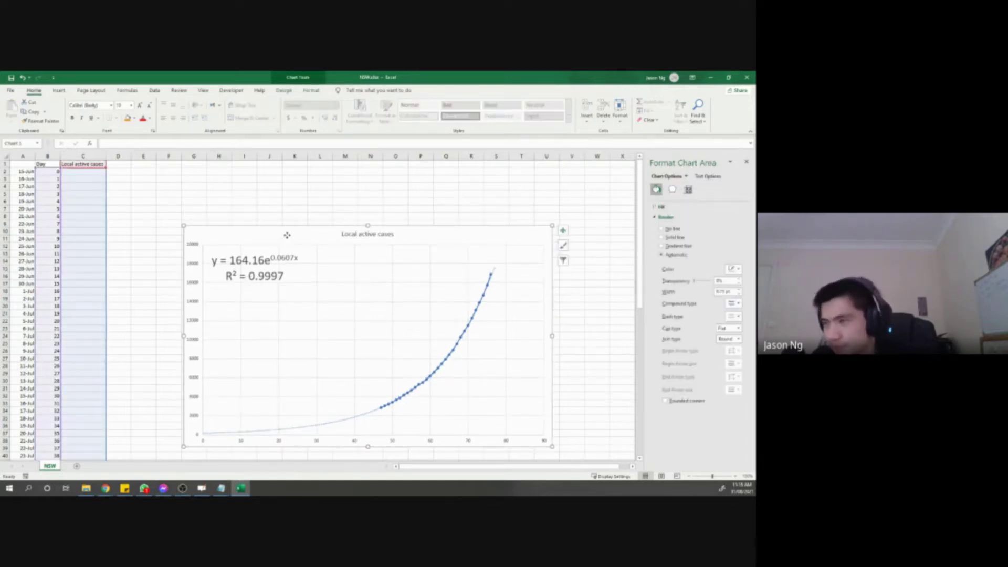
left_click_drag(286, 236, 291, 240)
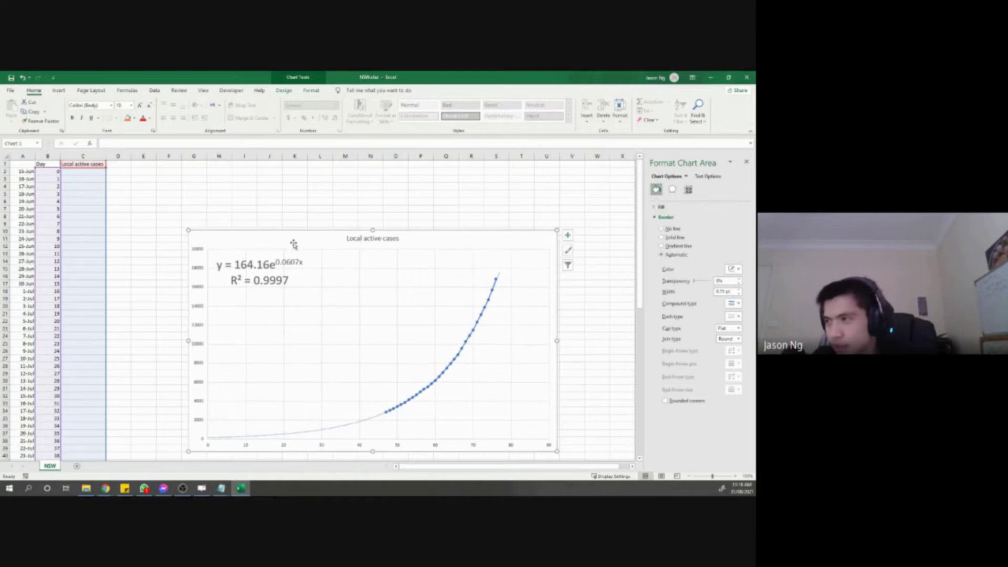
left_click(275, 267)
left_click(273, 266)
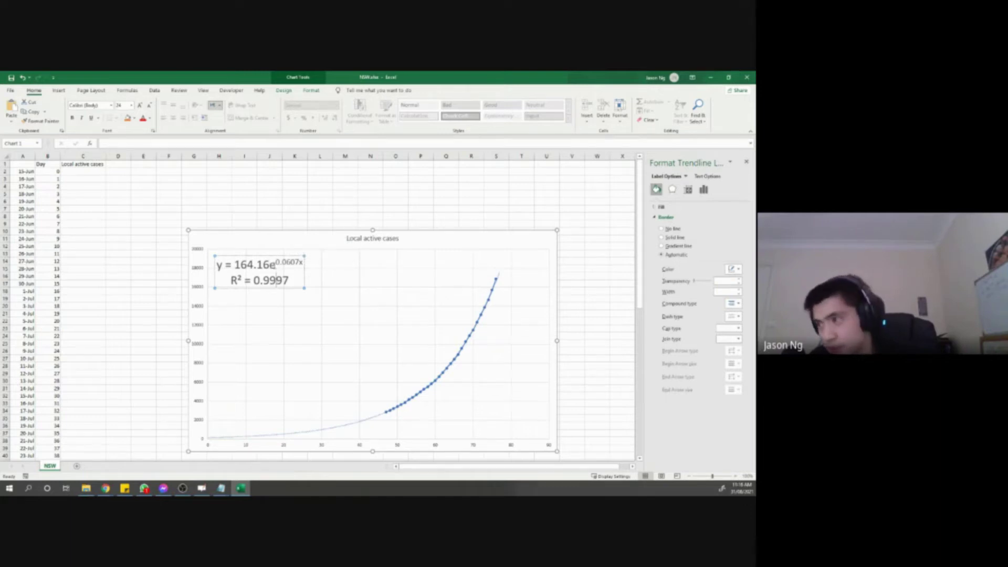
left_click(272, 267)
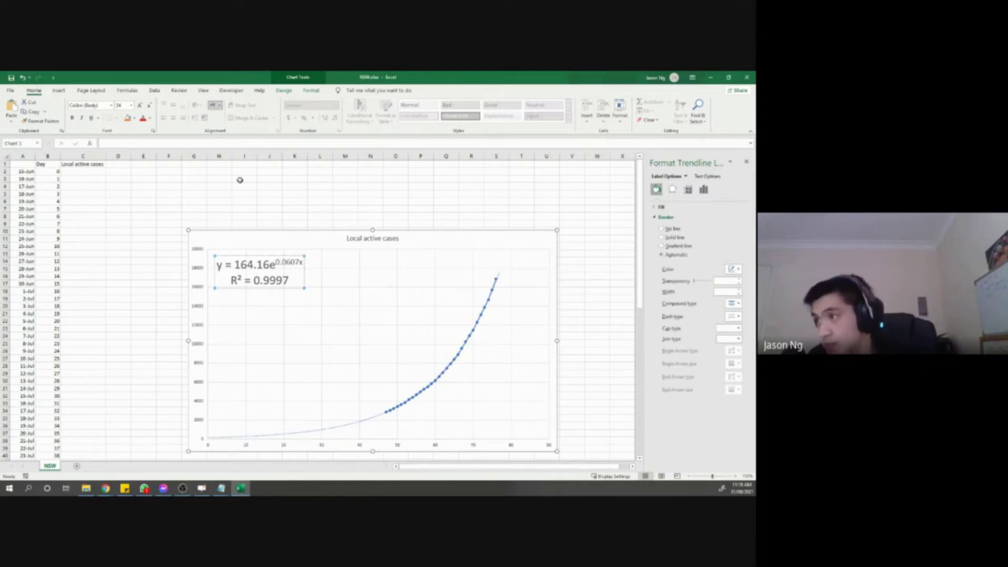
Calculate the daily growth factor in cell H3 with the formula =EXP(0.0607).
left_click(208, 179)
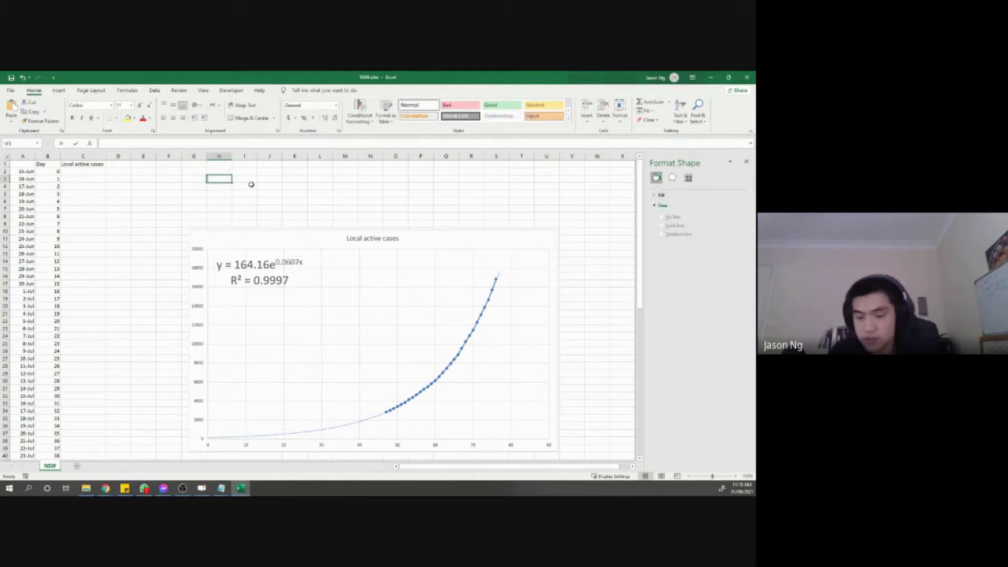
type("=exp")
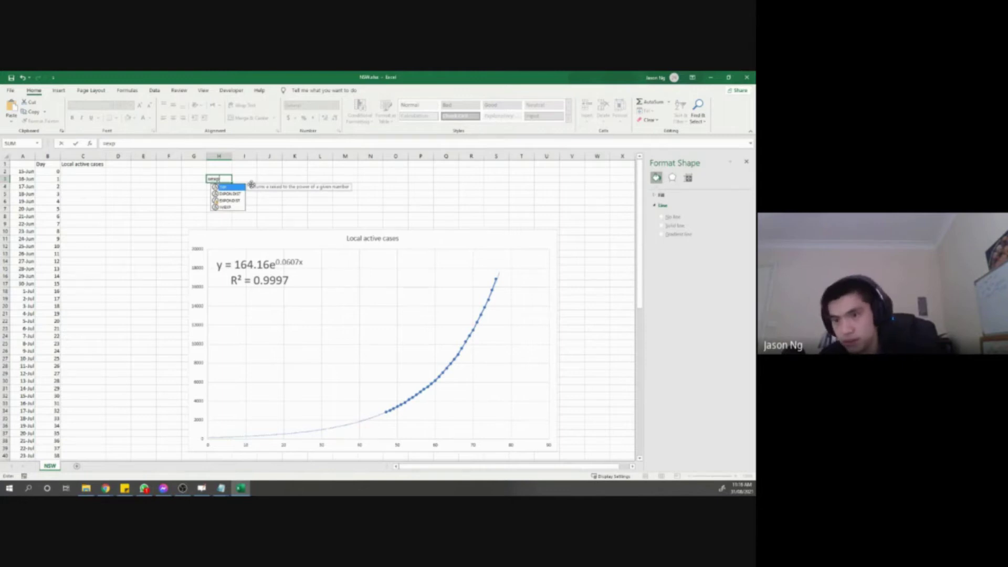
type("(")
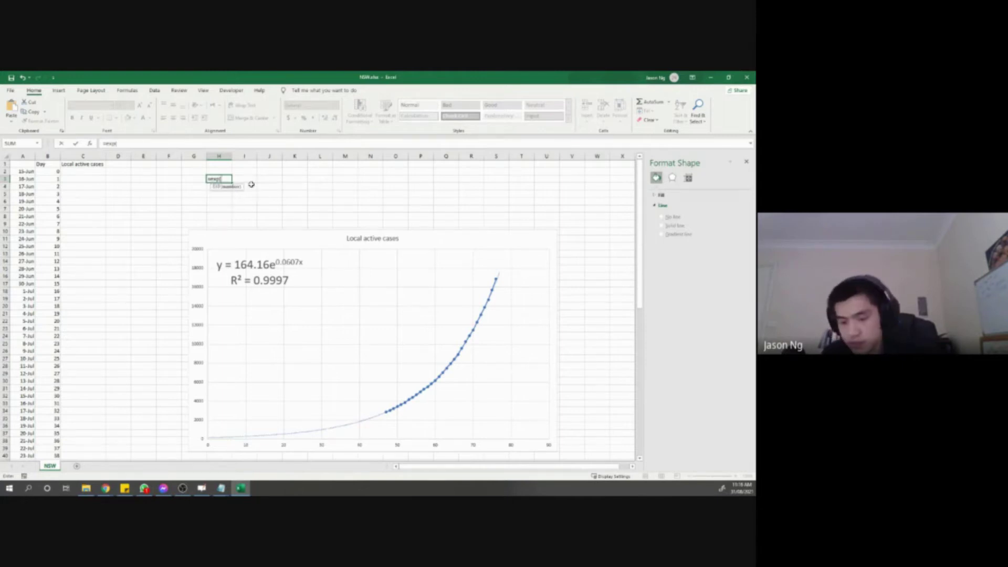
type("0.0607)")
key("ctrl+Return")
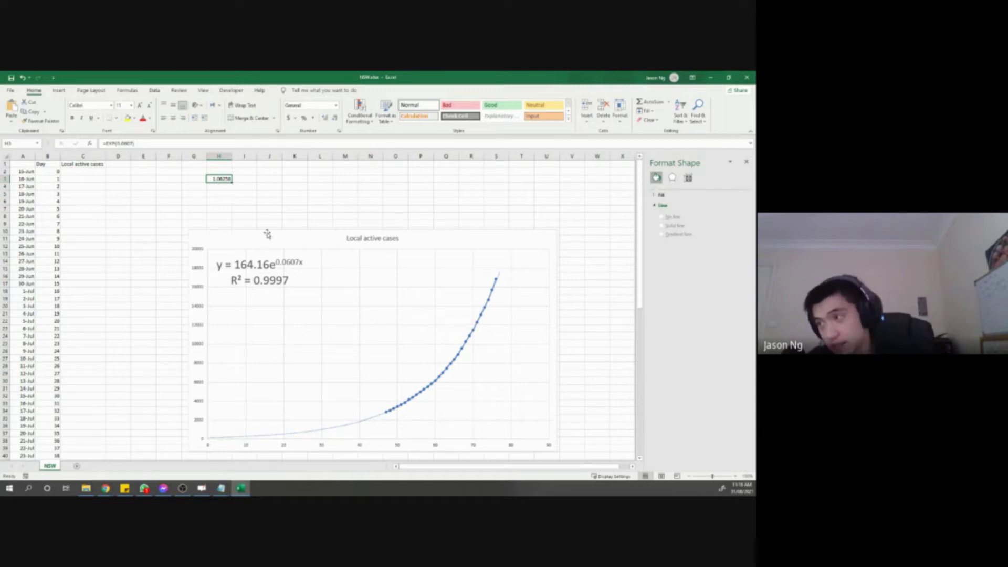
Clear the growth factor calculation from cell H3.
left_click(227, 196)
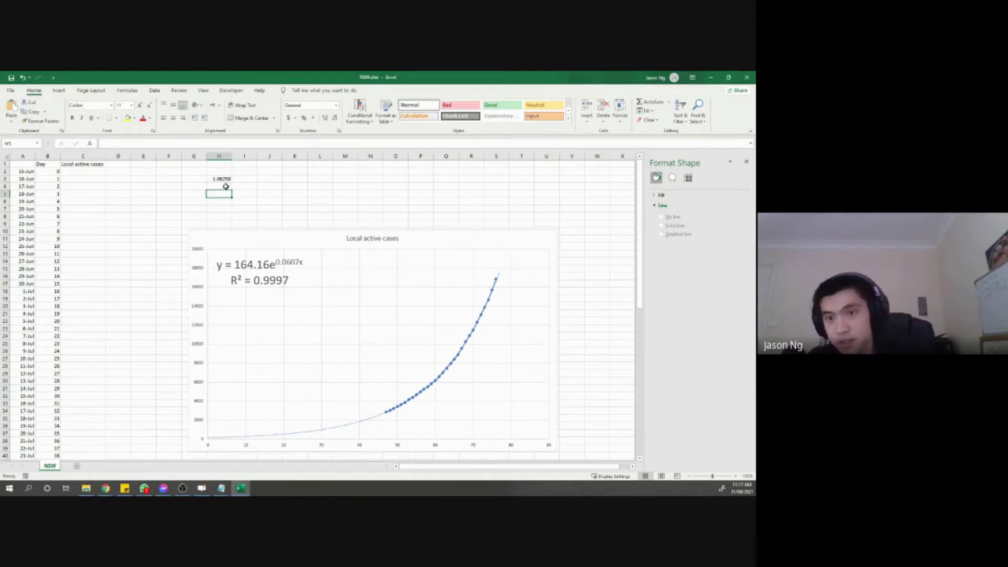
mouse_move(230, 179)
left_mouse_down()
mouse_move(276, 207)
mouse_move(231, 180)
left_mouse_up()
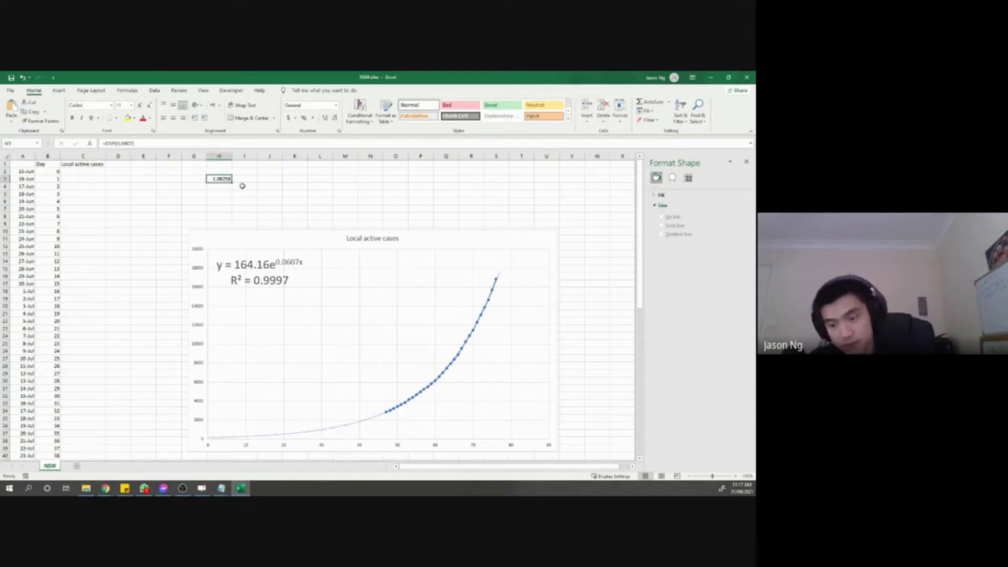
left_click(255, 188)
left_click(225, 185)
left_click(224, 180)
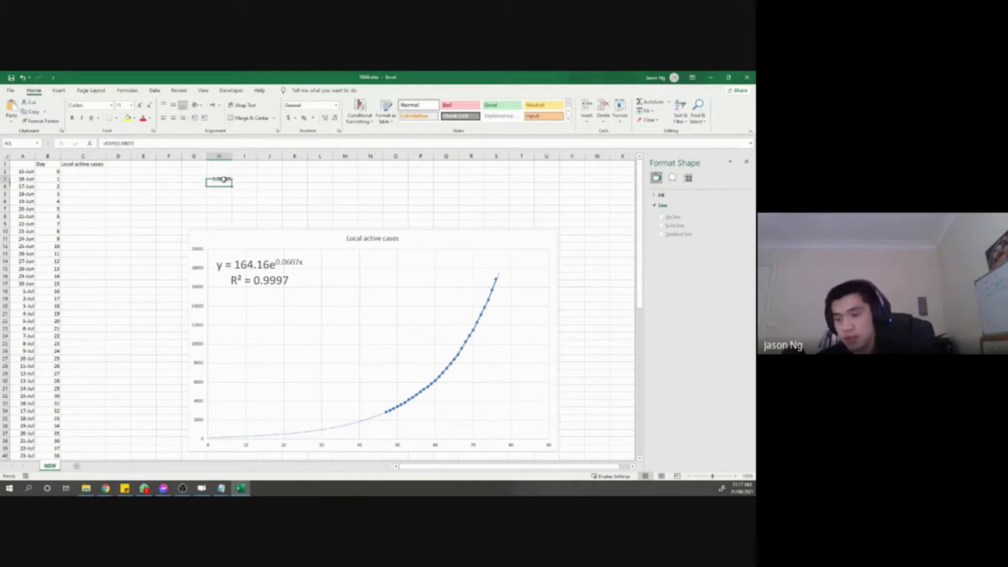
Examine the trendline equation alongside the Day numbering in column B that starts at 15-Jun.
left_click(261, 269)
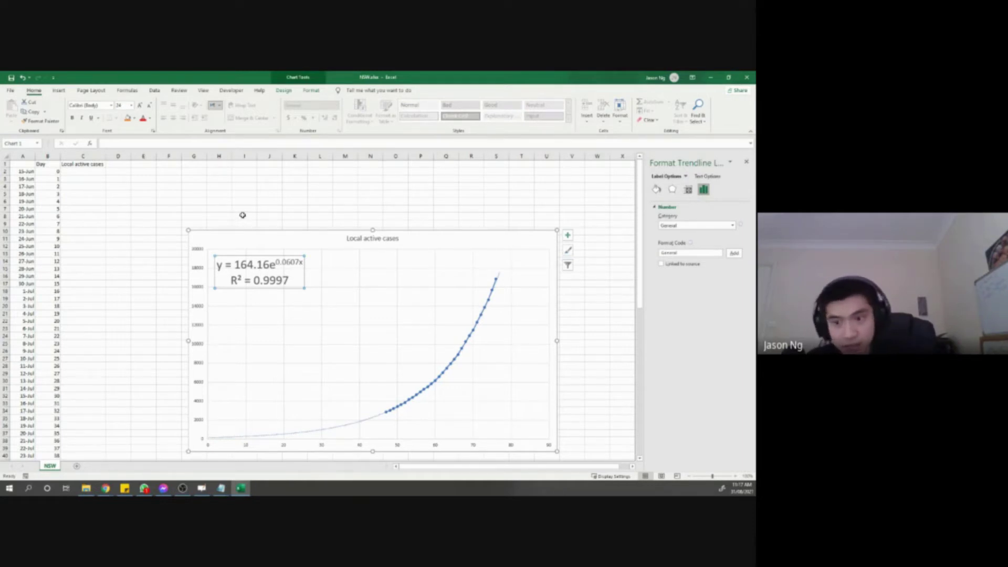
key("Up")
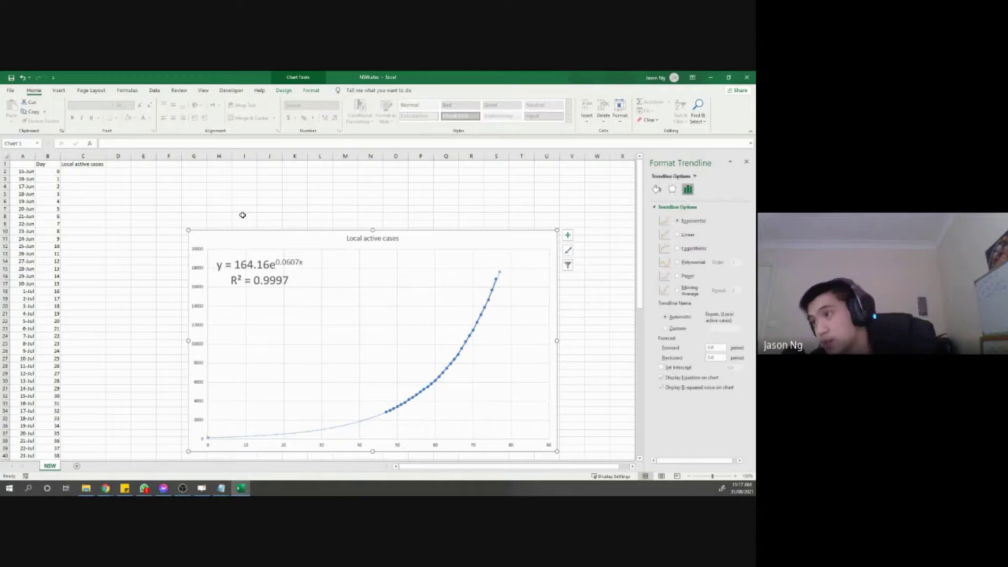
left_click(191, 187)
left_click(191, 179)
left_click_drag(46, 173, 48, 224)
left_click(198, 195)
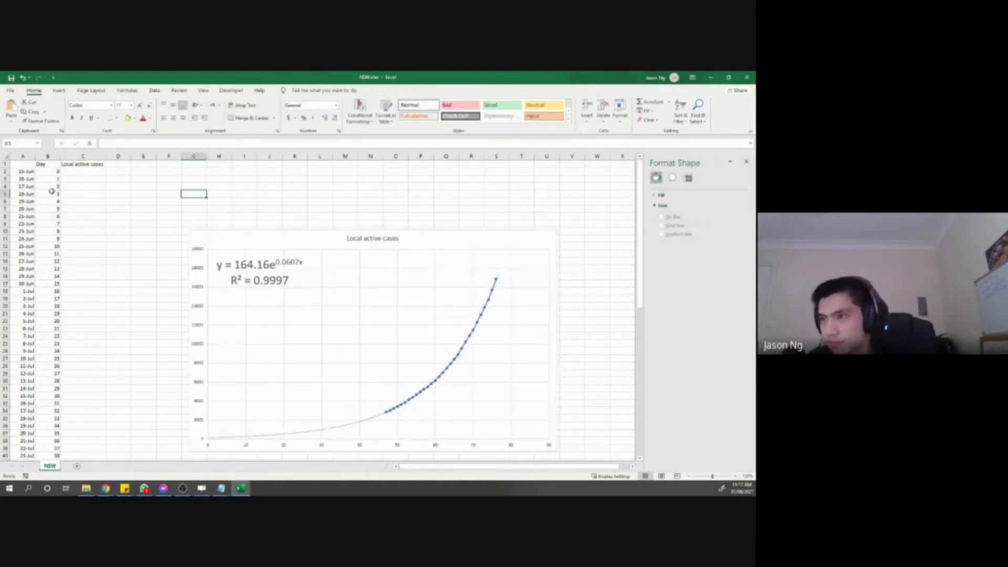
left_click_drag(46, 172, 50, 263)
left_click_drag(47, 172, 51, 216)
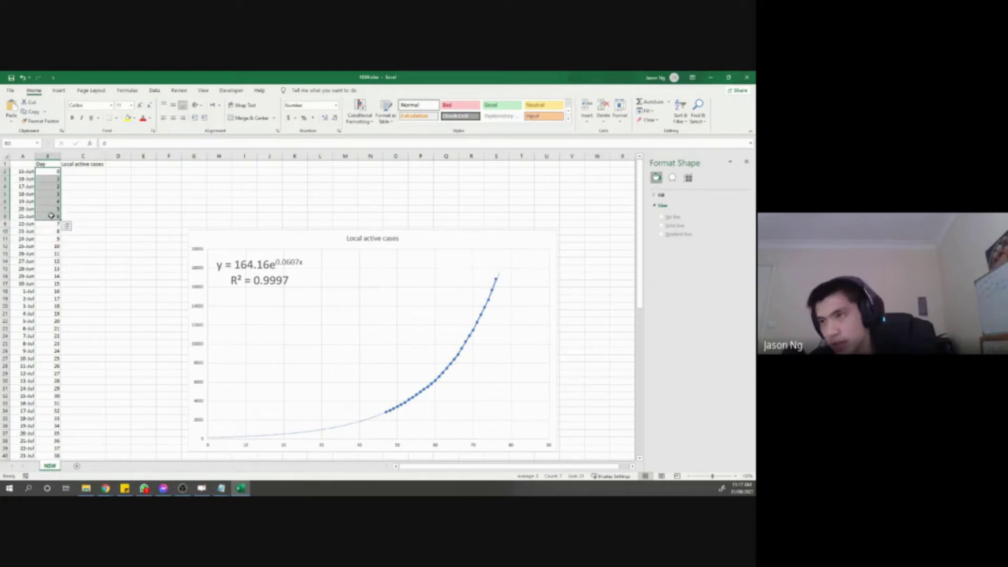
left_click(119, 208)
left_click_drag(25, 171, 50, 172)
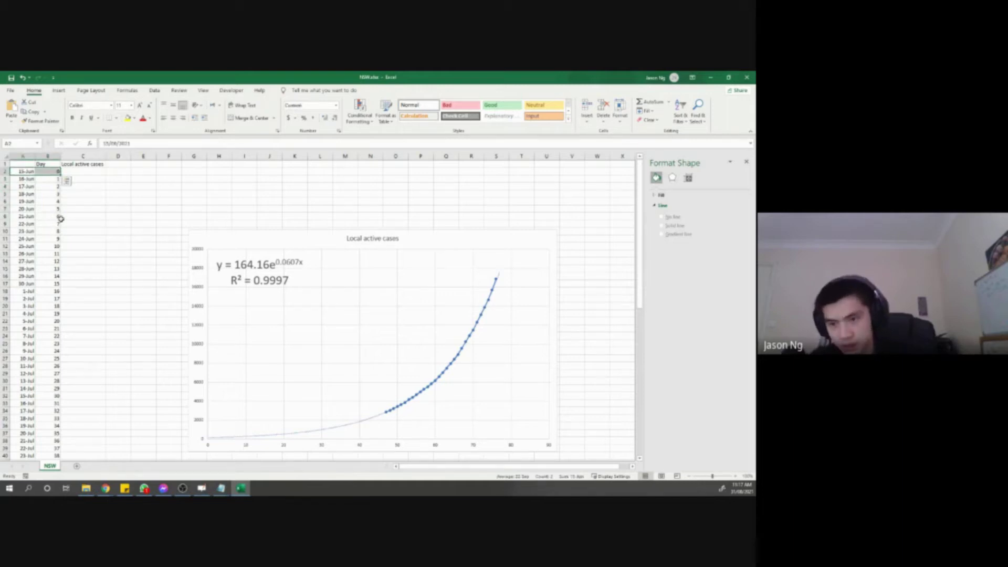
Enter the heading Date in cell G1.
left_click(201, 174)
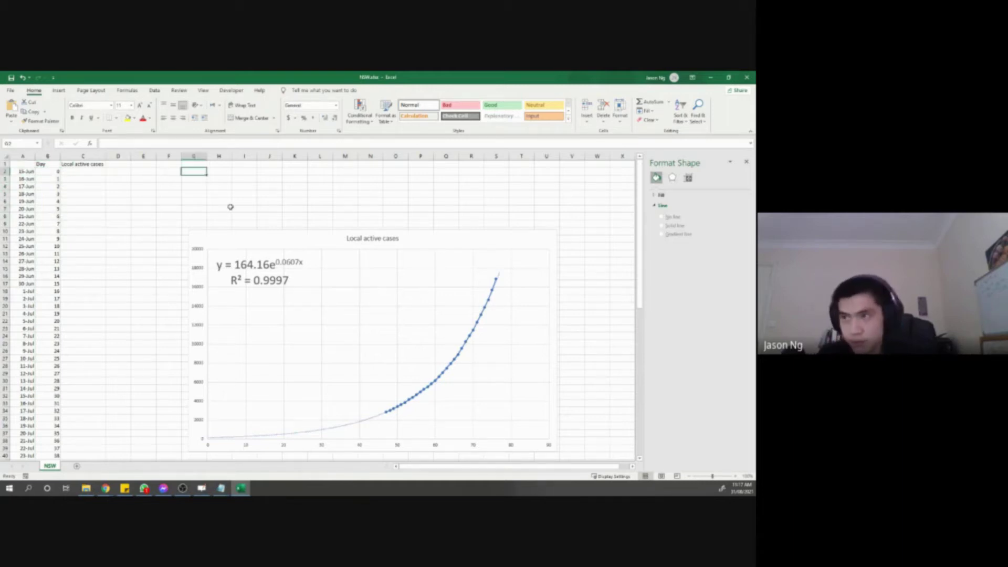
key("Up")
type("D")
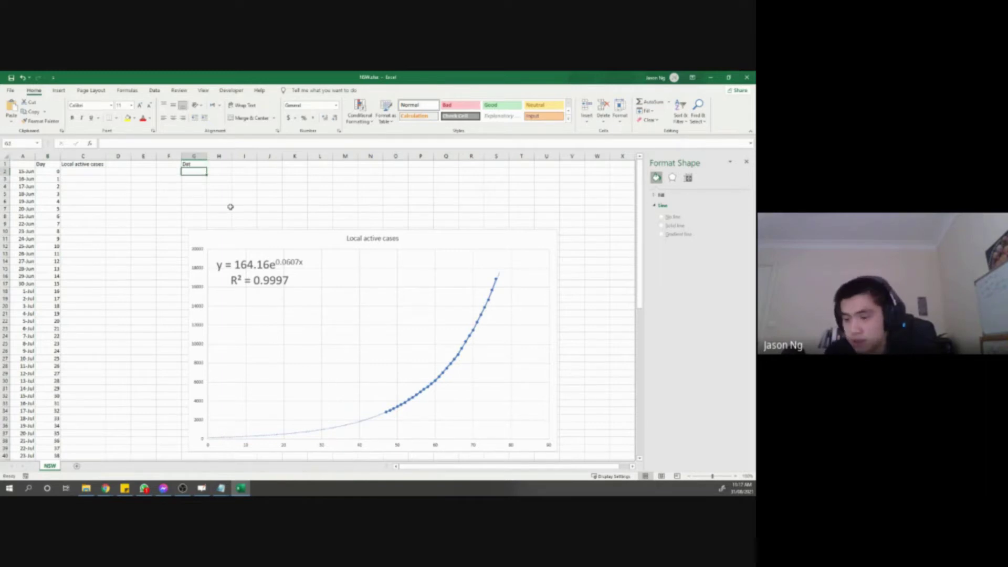
type("ate")
key("Return")
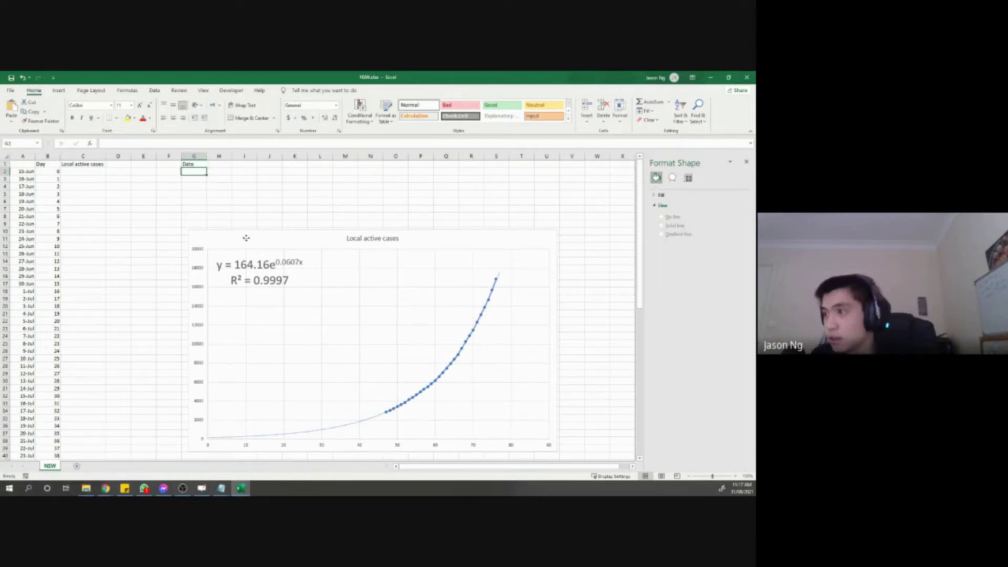
Shrink the local active cases chart and reposition it to start at about column D, row 4, below the Date heading.
left_click_drag(246, 240, 215, 230)
left_click(211, 193)
scroll(210, 193, "up", 4, "ctrl")
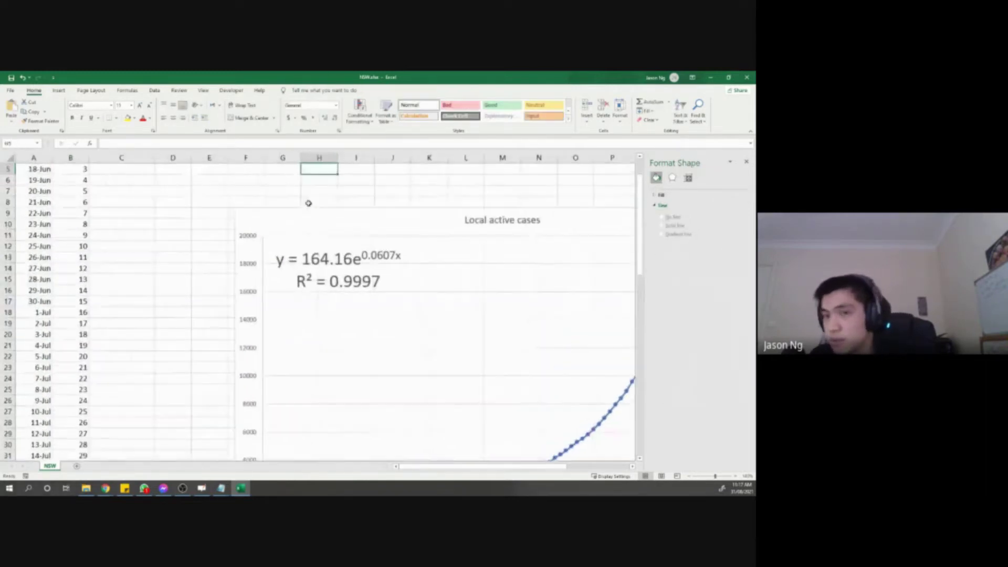
scroll(309, 203, "up", 1)
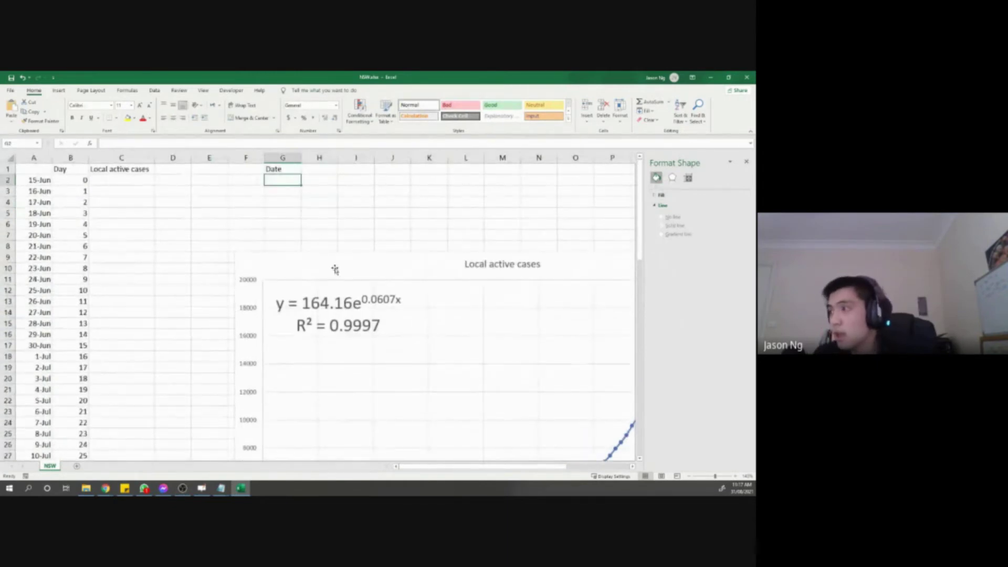
left_click_drag(334, 269, 252, 221)
scroll(567, 191, "down", 1, "ctrl")
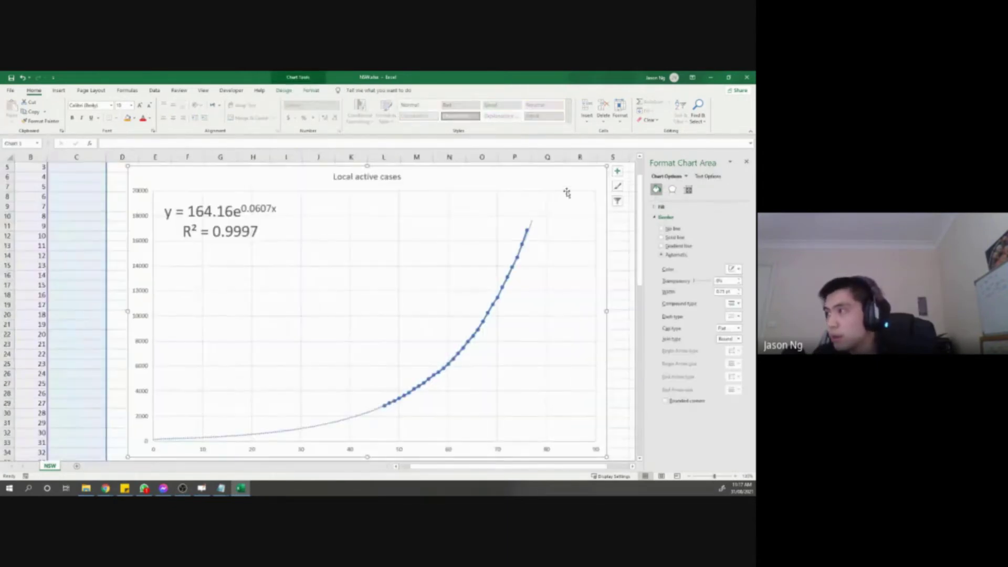
left_click_drag(605, 166, 515, 216)
scroll(376, 235, "up", 1, "ctrl")
scroll(306, 196, "up", 2)
left_click(313, 203)
left_click_drag(335, 265, 292, 215)
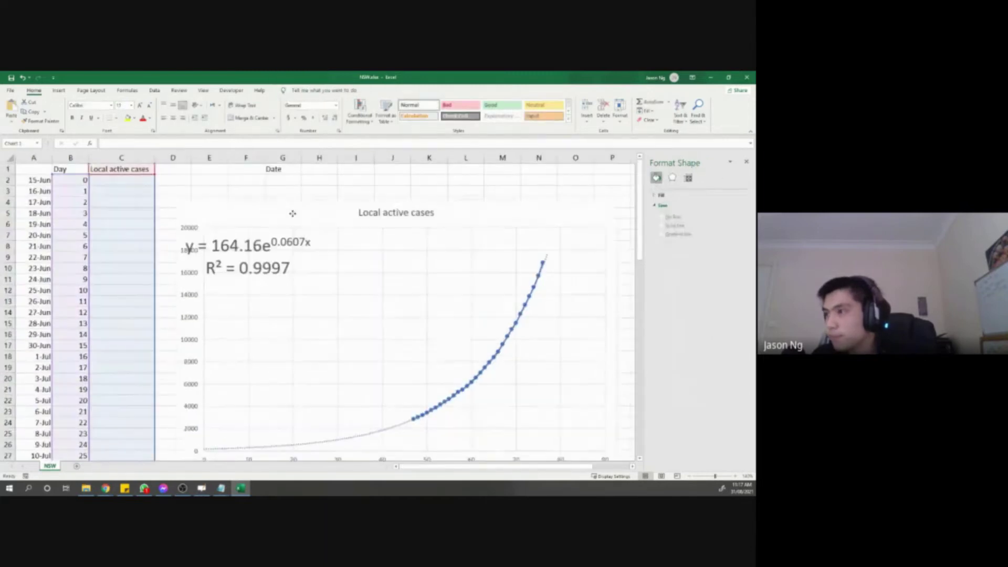
left_click(298, 181)
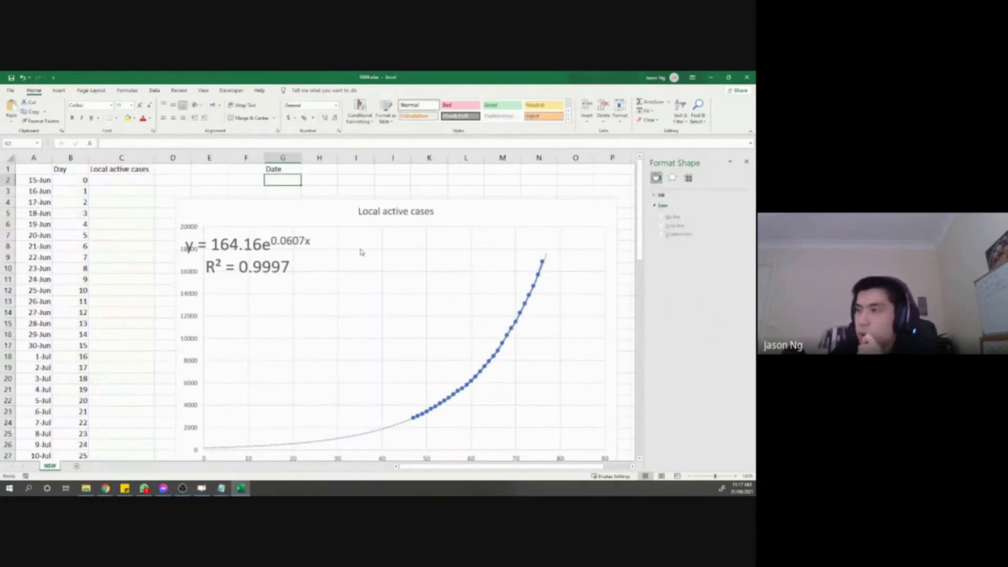
Move the trendline equation label inside the plot area so it clears the vertical axis labels, and select cell H1.
left_click(277, 241)
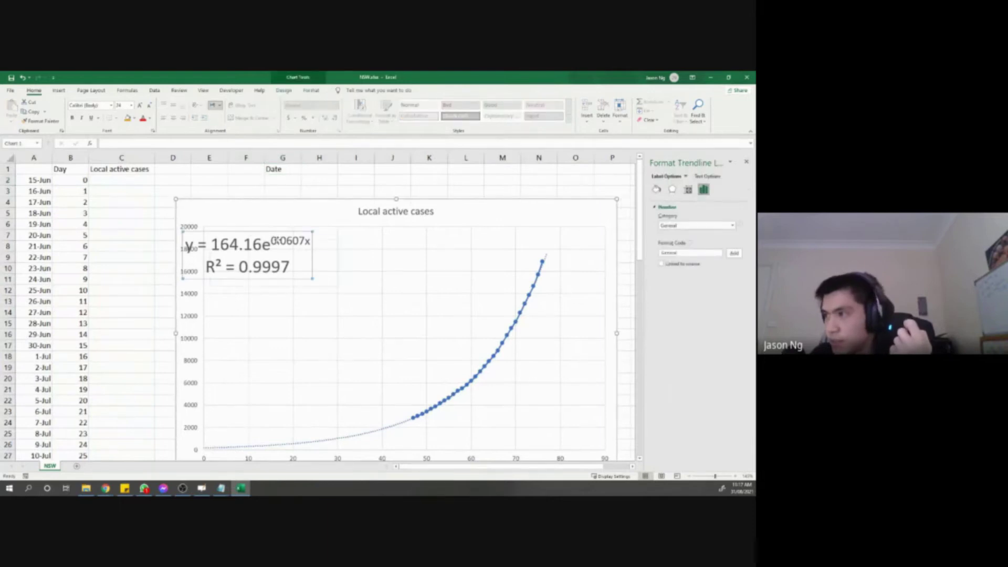
left_click_drag(276, 241, 305, 250)
key("Escape")
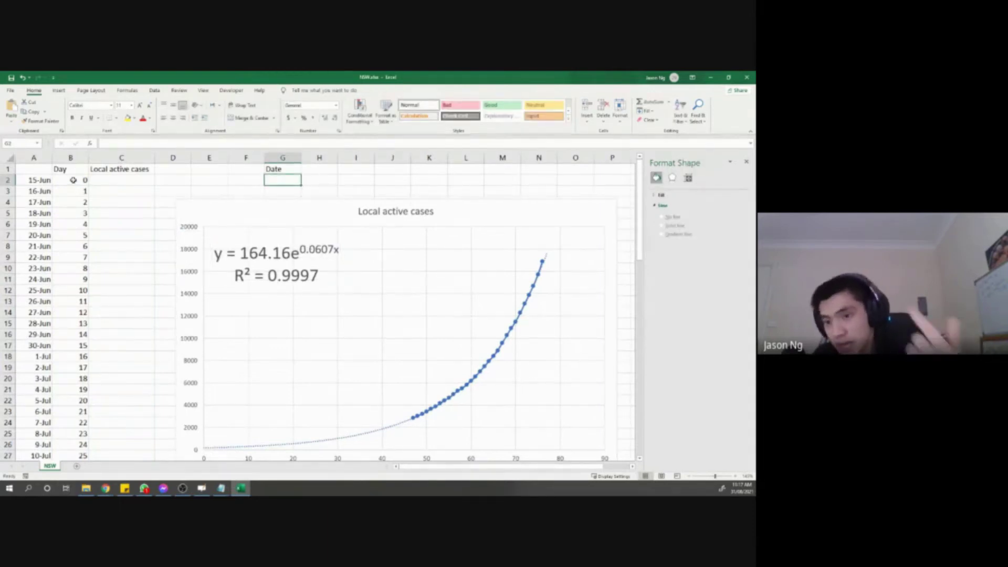
left_click(324, 169)
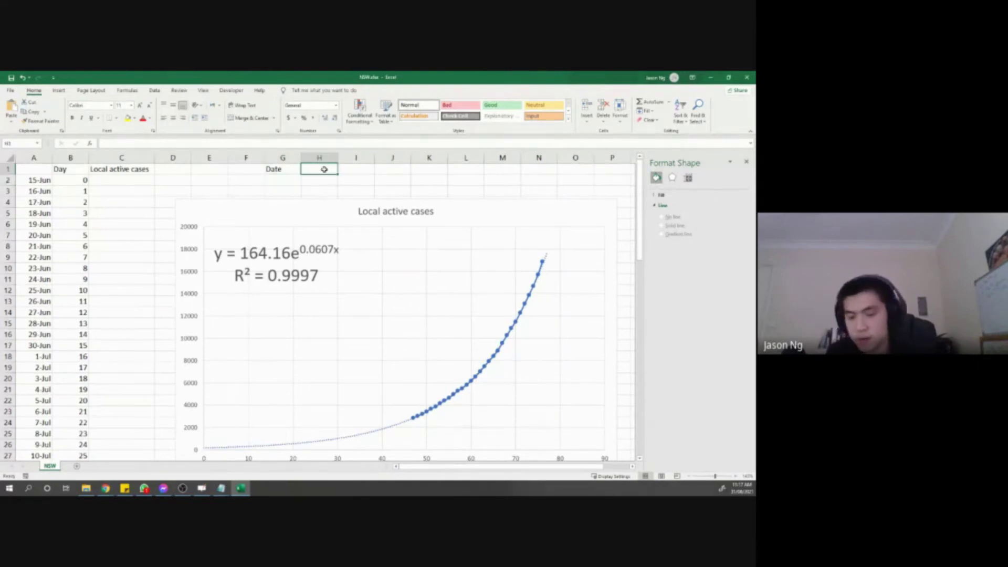
Enter the headings x-value in cell H1 and Predicted in cell I1, beside the Date heading.
type("x-value")
key("Tab")
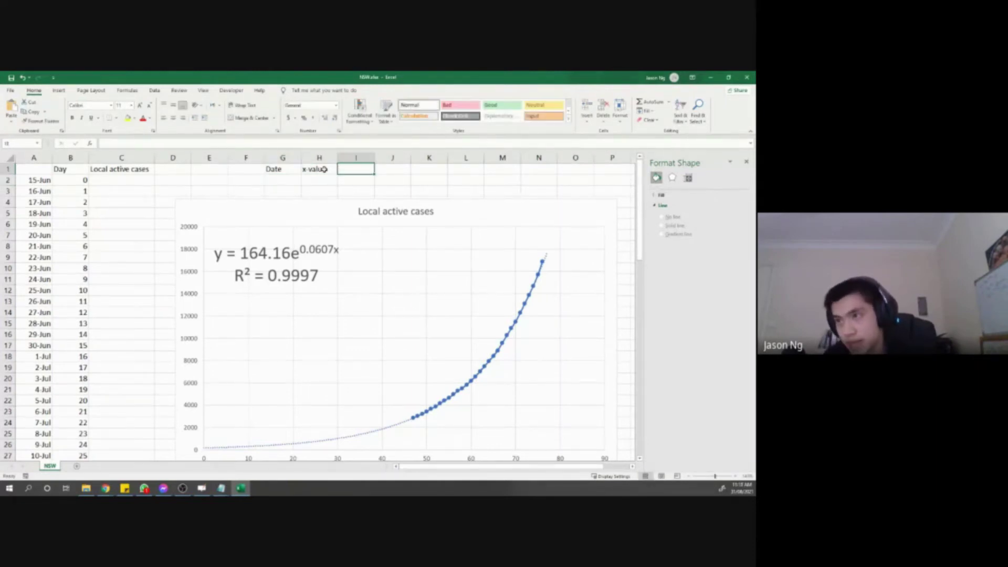
type("Predicted")
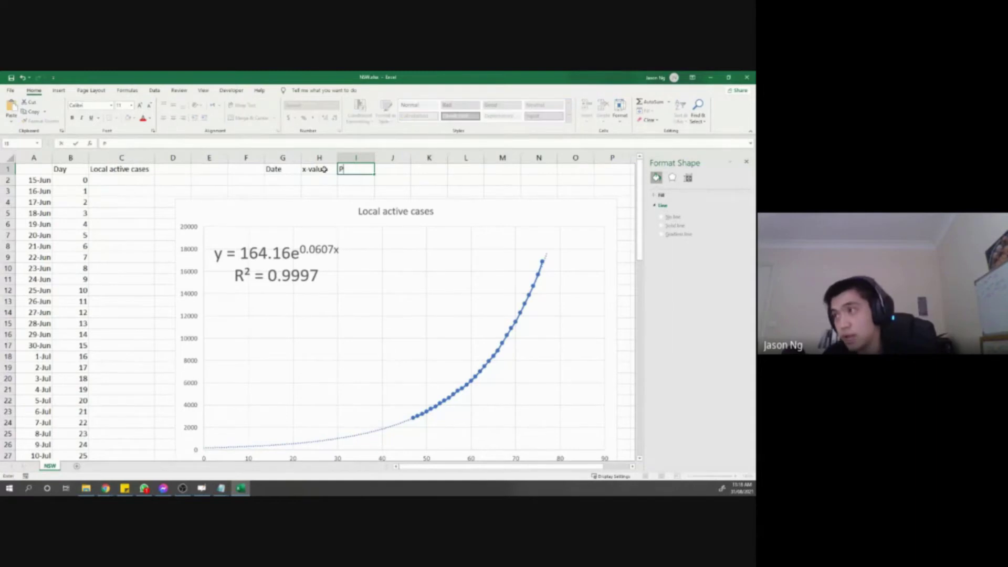
key("Return")
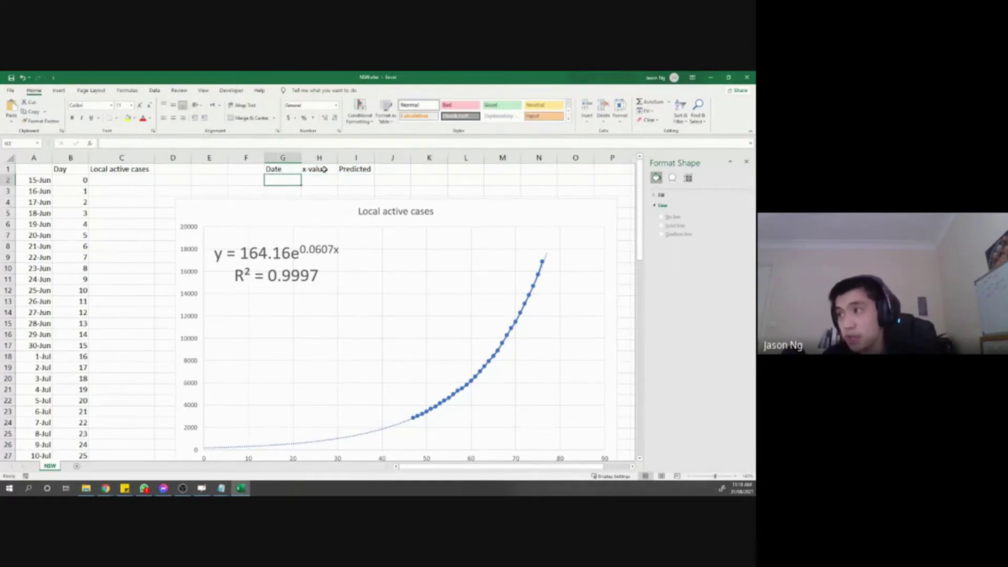
left_click(284, 182)
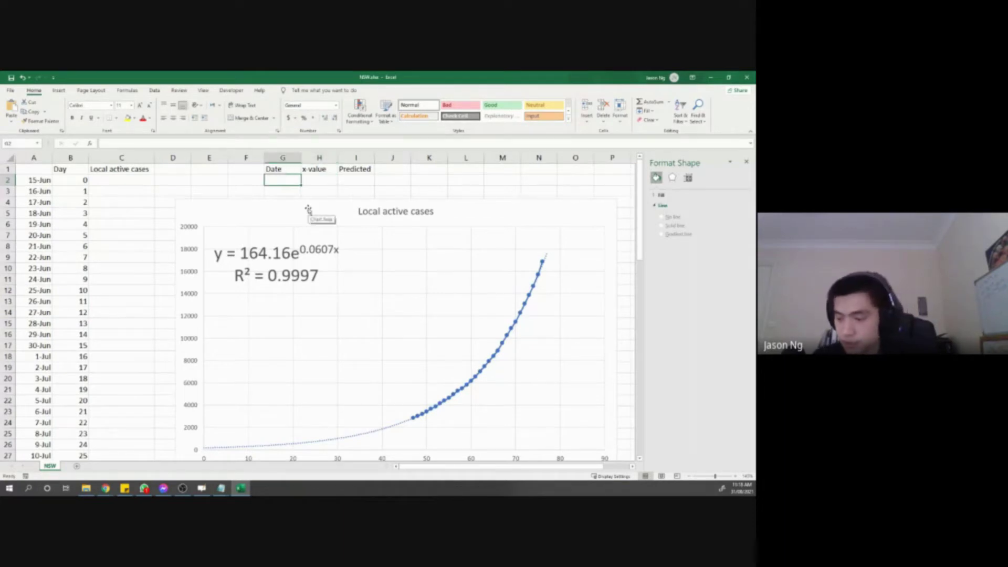
type("32/08/2021")
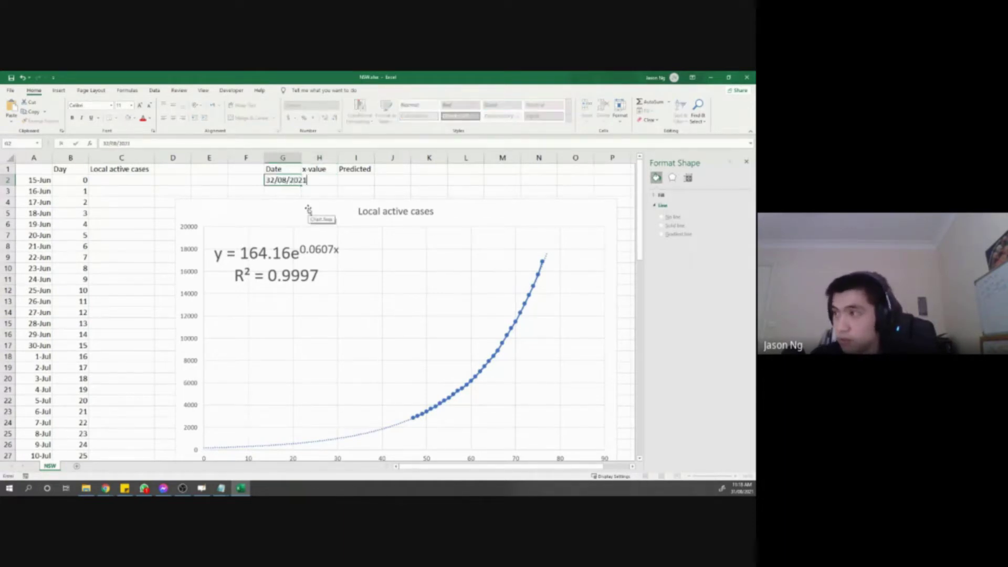
key("Left")
key("Right")
key("F2")
key("BackSpace")
key("BackSpace")
key("BackSpace")
key("BackSpace")
key("BackSpace")
key("BackSpace")
key("BackSpace")
key("BackSpace")
key("BackSpace")
key("BackSpace")
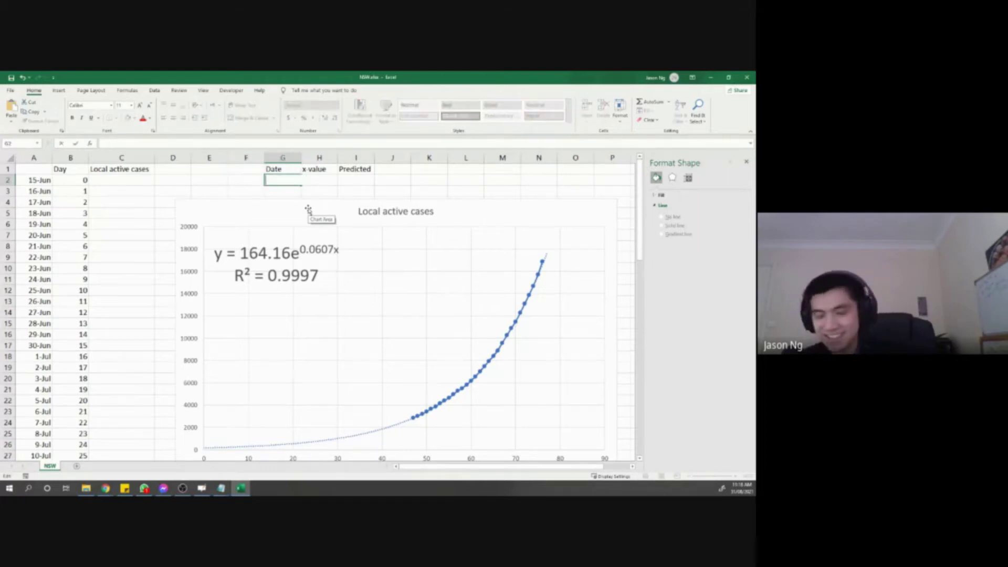
Enter the date 01/09/2021 in cell G2 under the Date heading.
type("01/09/2021")
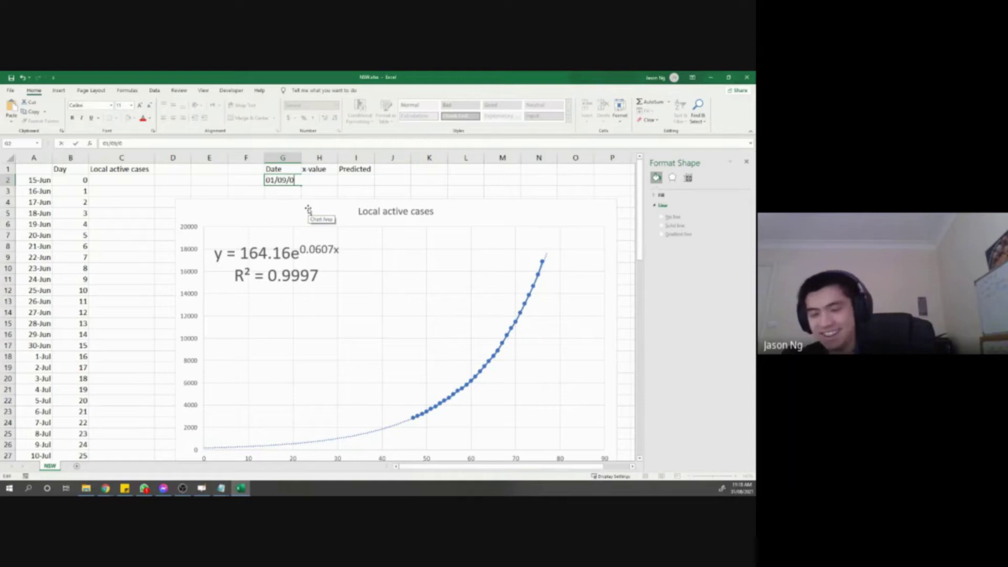
key("Return")
key("Right")
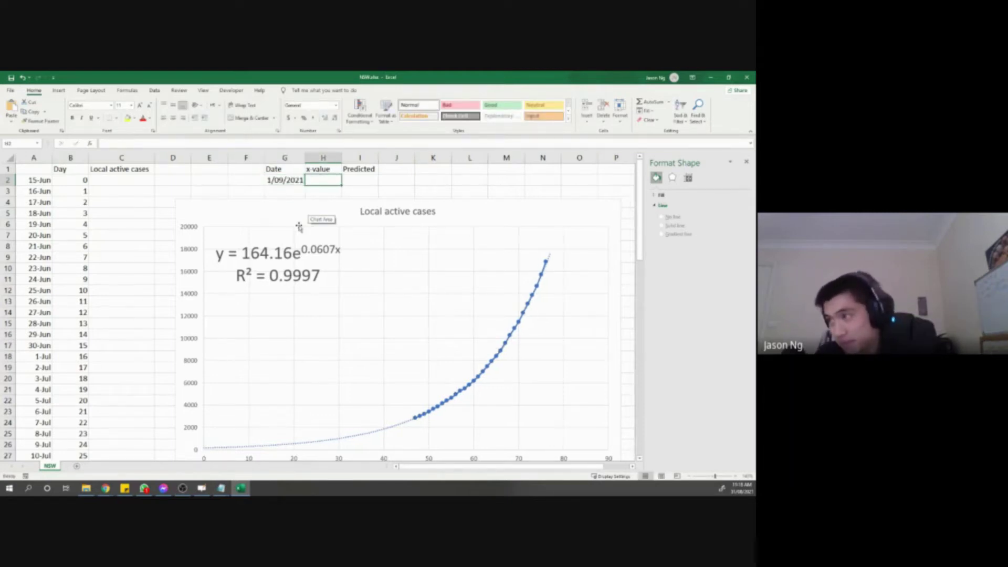
Calculate the x-value in cell H2 as the days from the first date to the forecast date with =DATEDIF(A2,G2,"d").
key("Return")
left_click(315, 180)
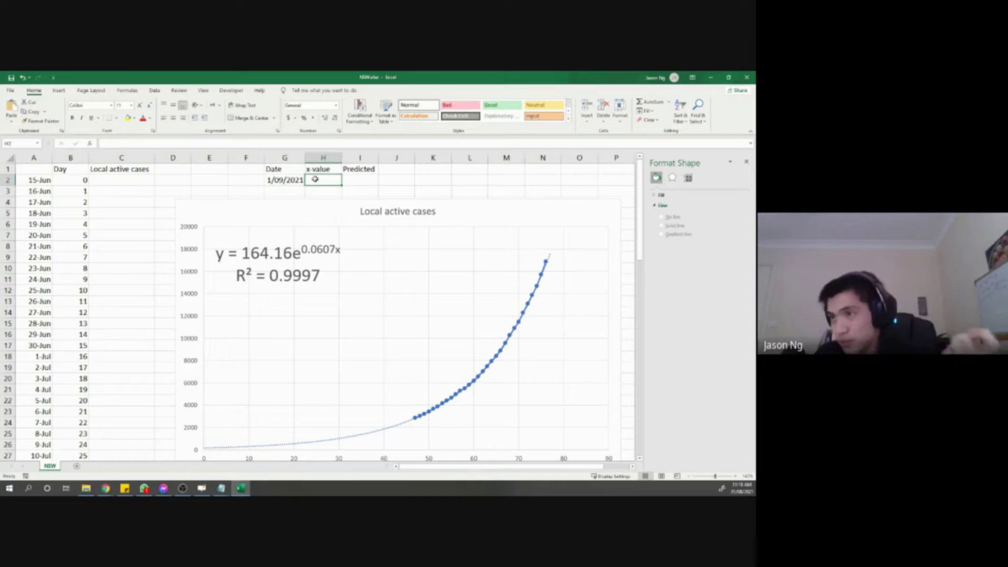
left_click(288, 180)
key("Home")
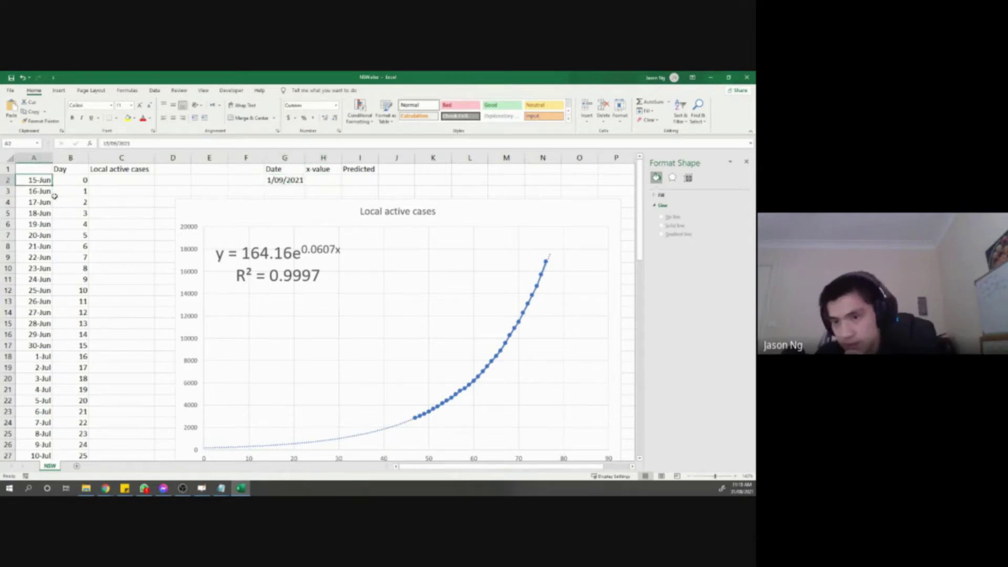
left_click(323, 181)
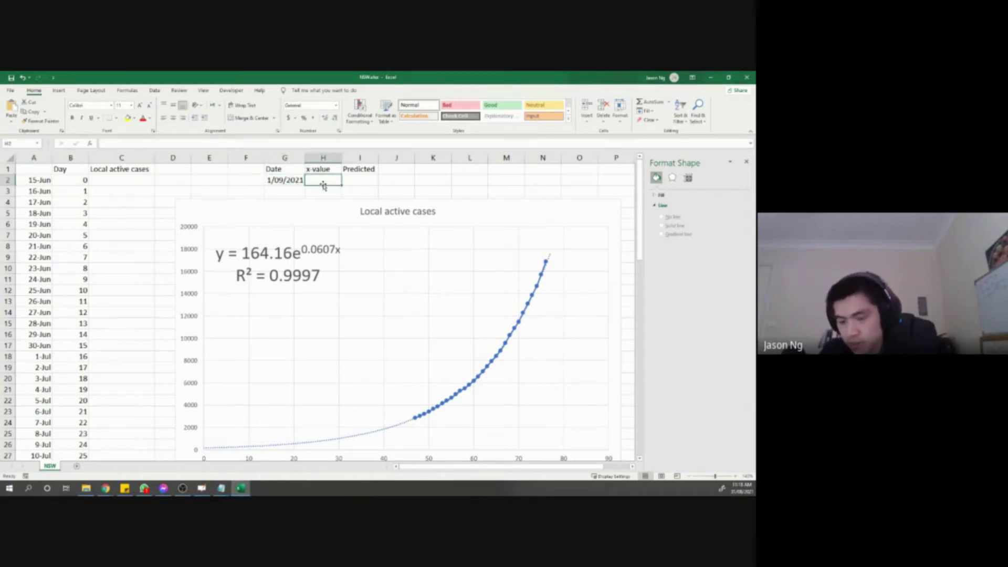
type("=DATEDIF(")
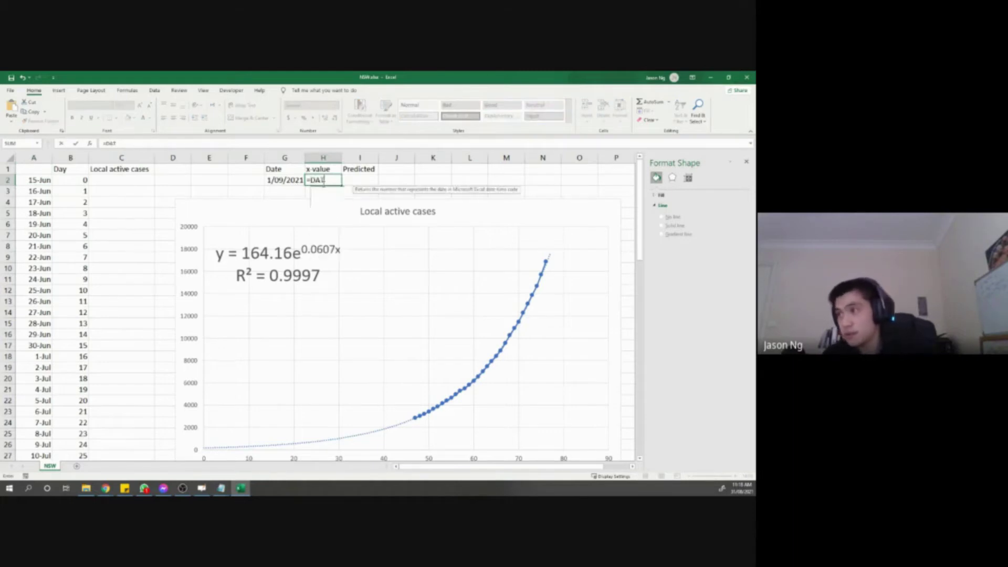
left_click(34, 180)
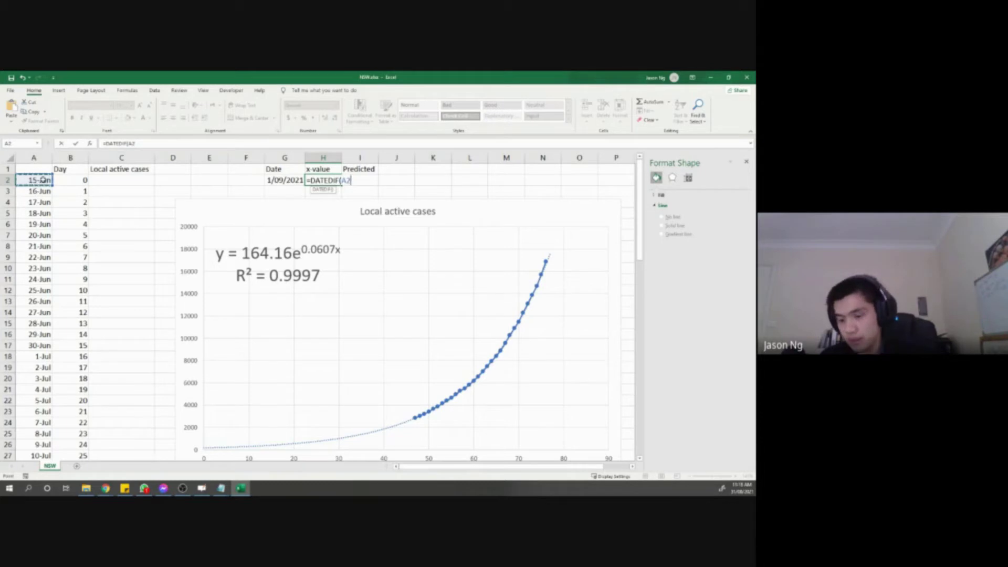
type(",")
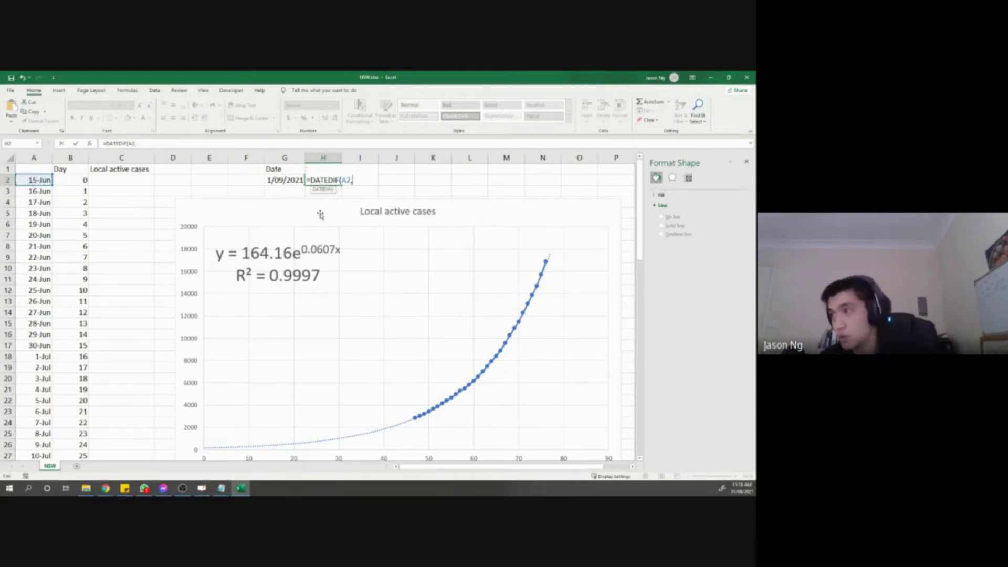
left_click(279, 180)
type(",\"d\")")
key("ctrl+Return")
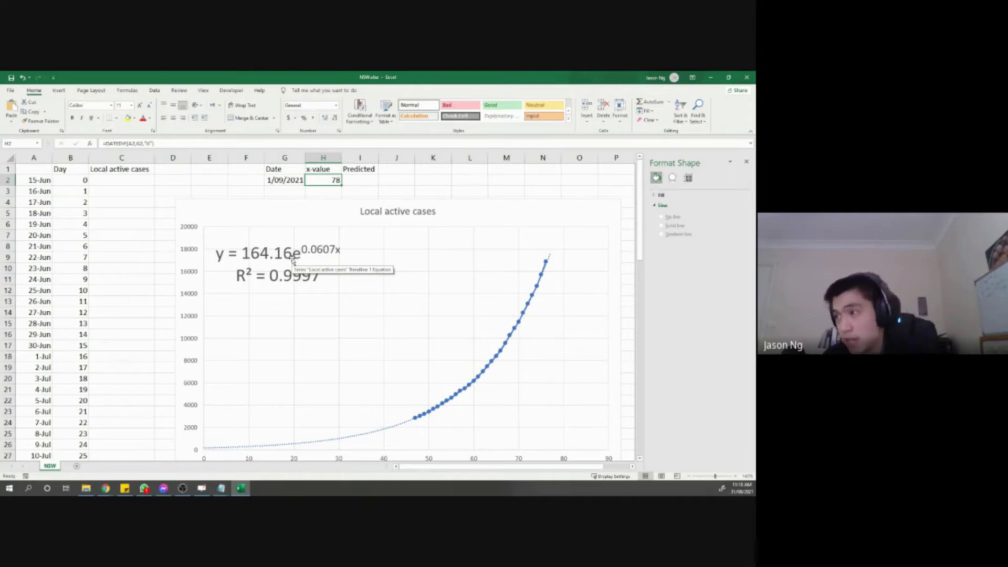
Calculate the predicted cases in cell I2 from the trendline equation with =164.16*EXP(0.0607*H2).
left_click(293, 257)
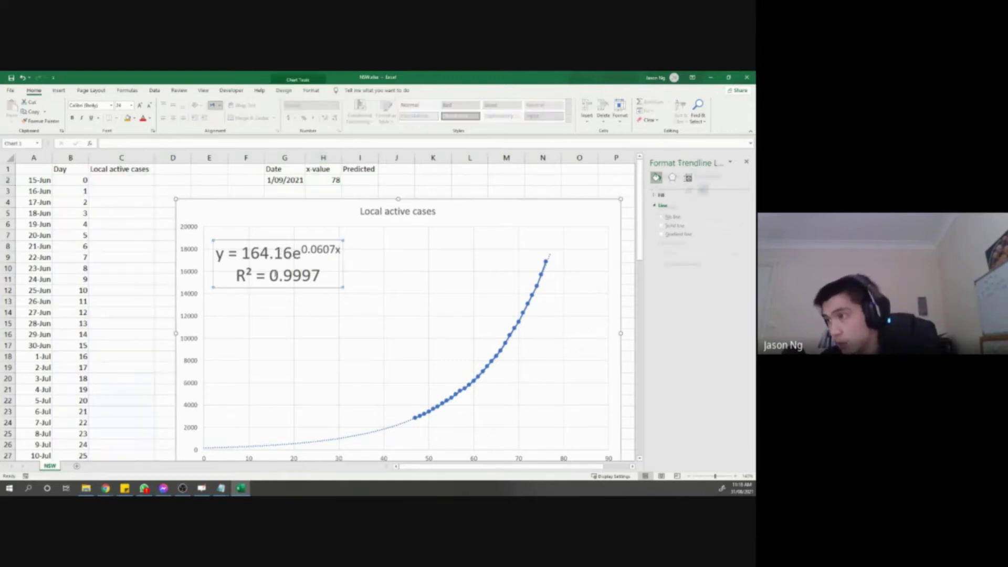
left_click_drag(242, 253, 343, 253)
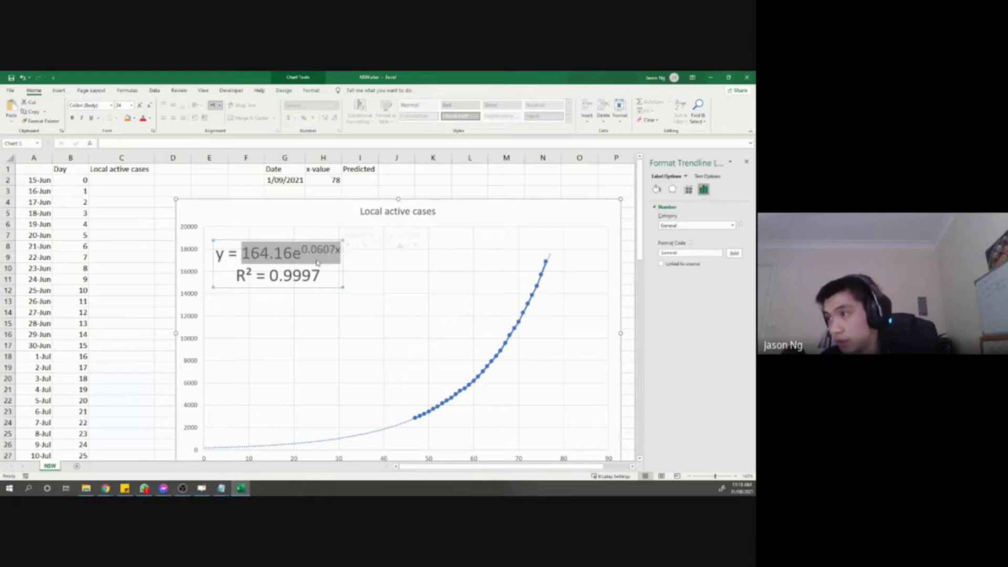
left_click(356, 179)
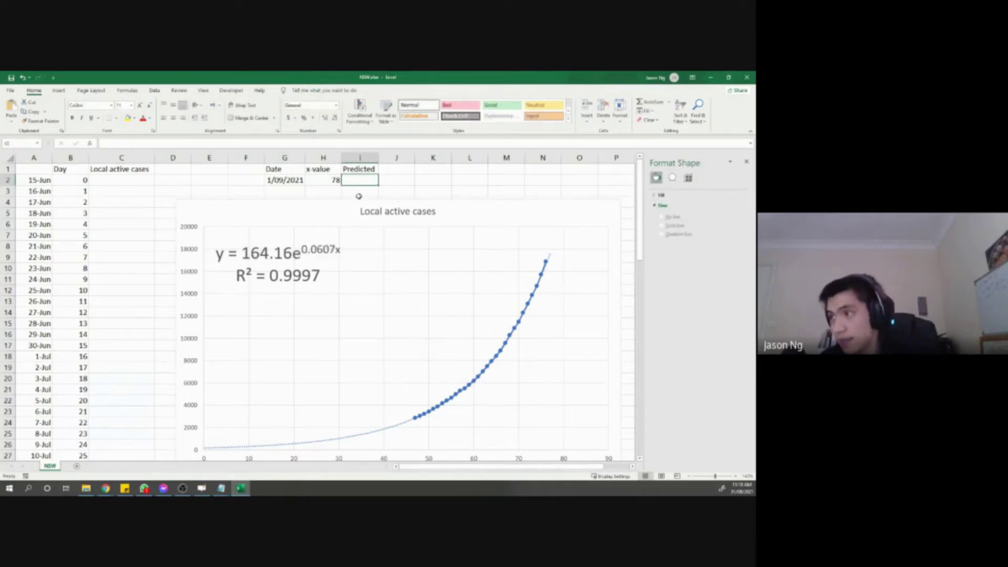
type("=")
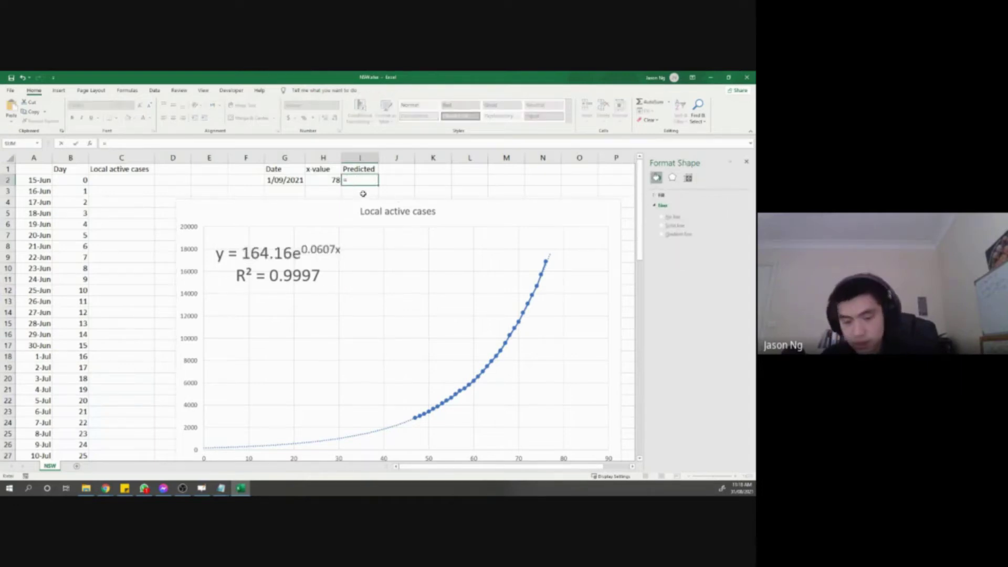
type("164.16")
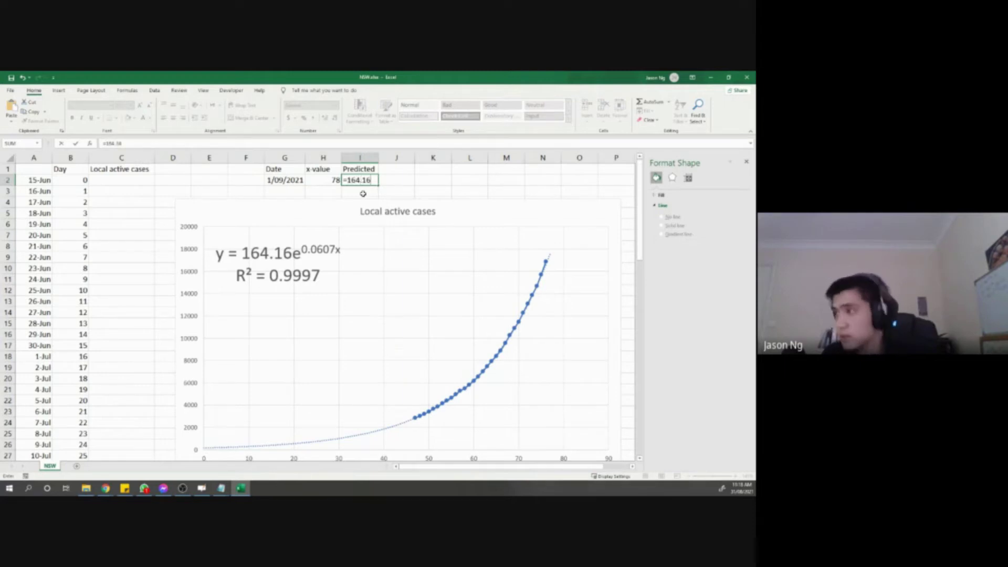
type("*exp")
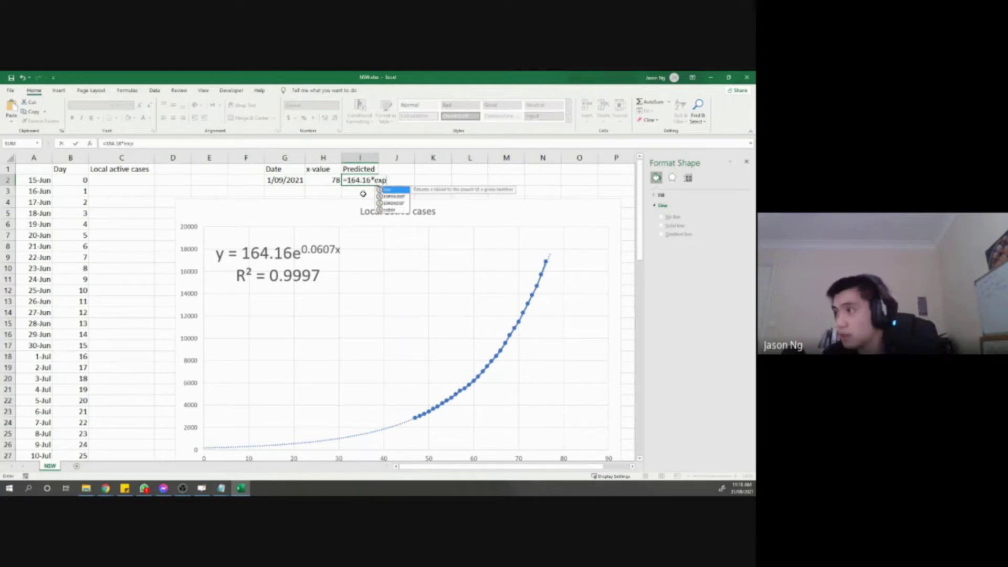
type("(0.0607")
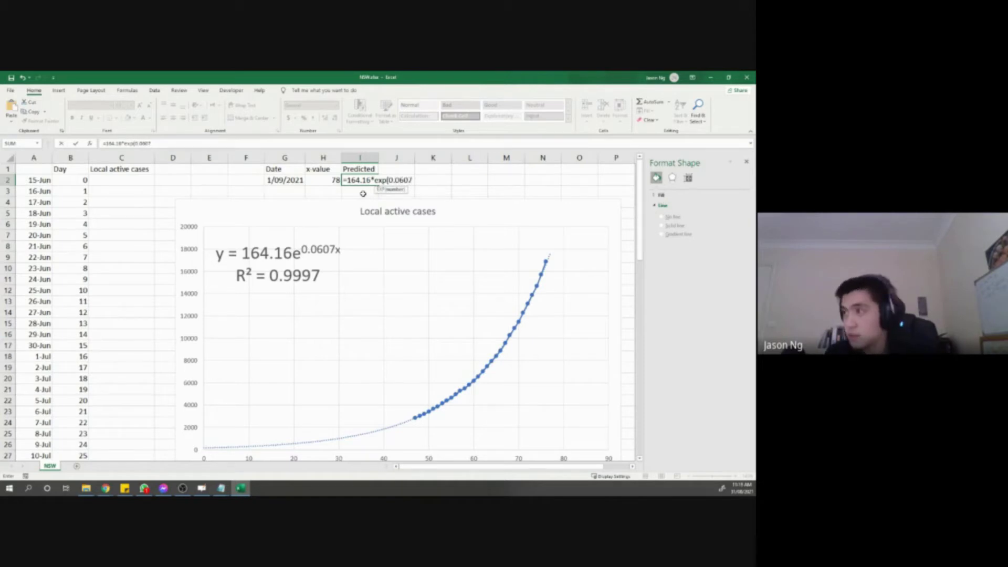
type("*")
left_click(325, 180)
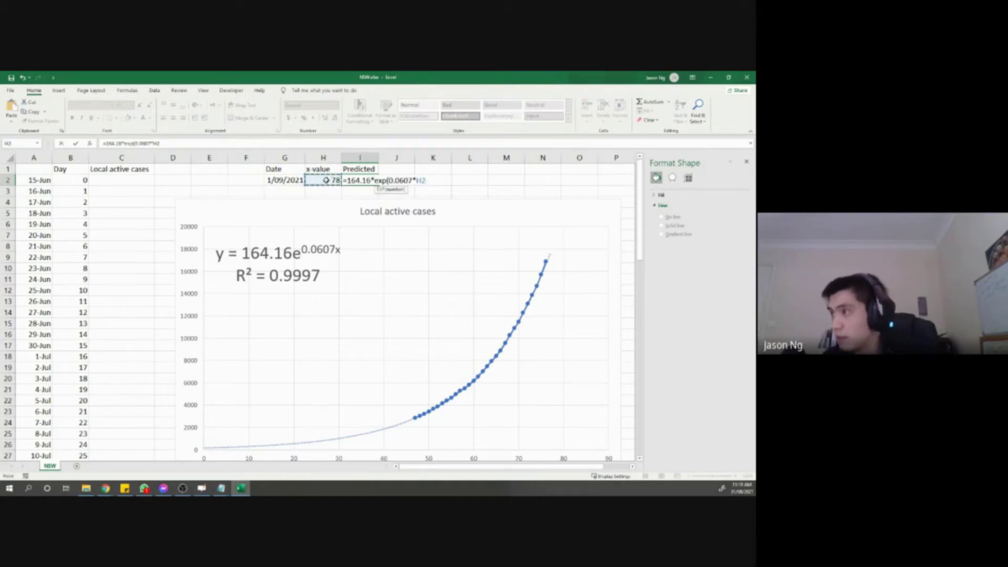
type(")")
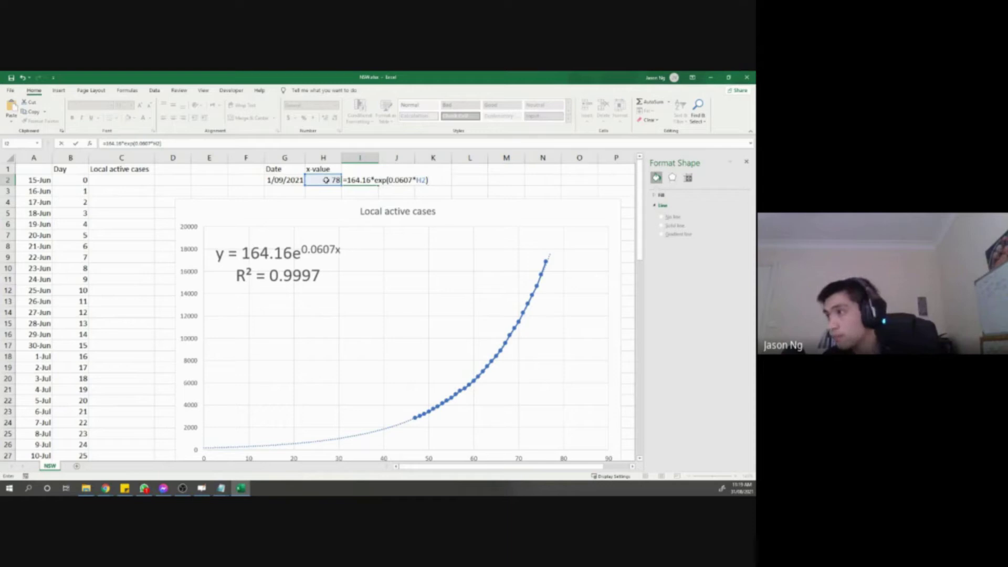
key("Return")
key("Up")
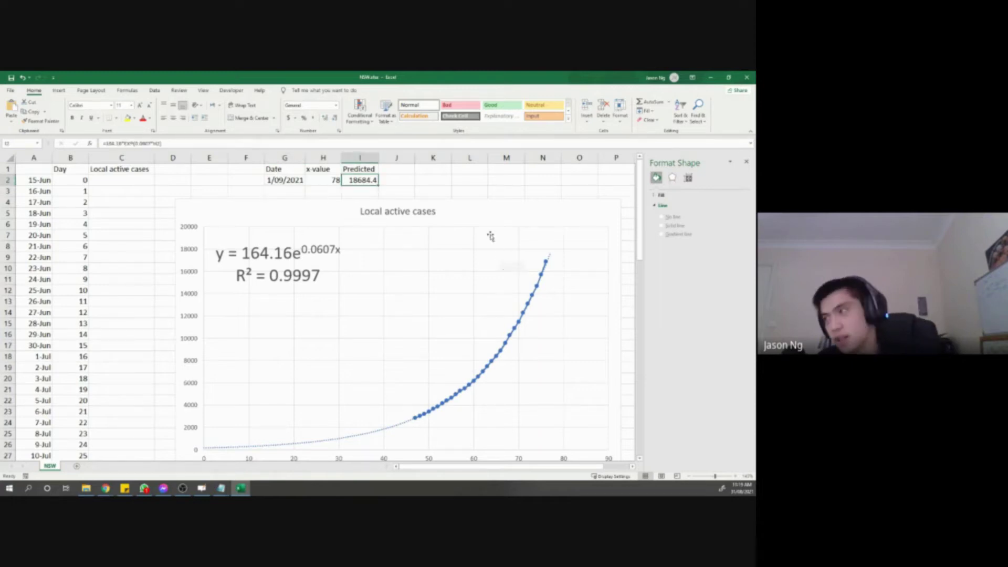
Examine the R² value in the trendline label alongside the predicted case number and the chart's curve.
left_click(412, 181)
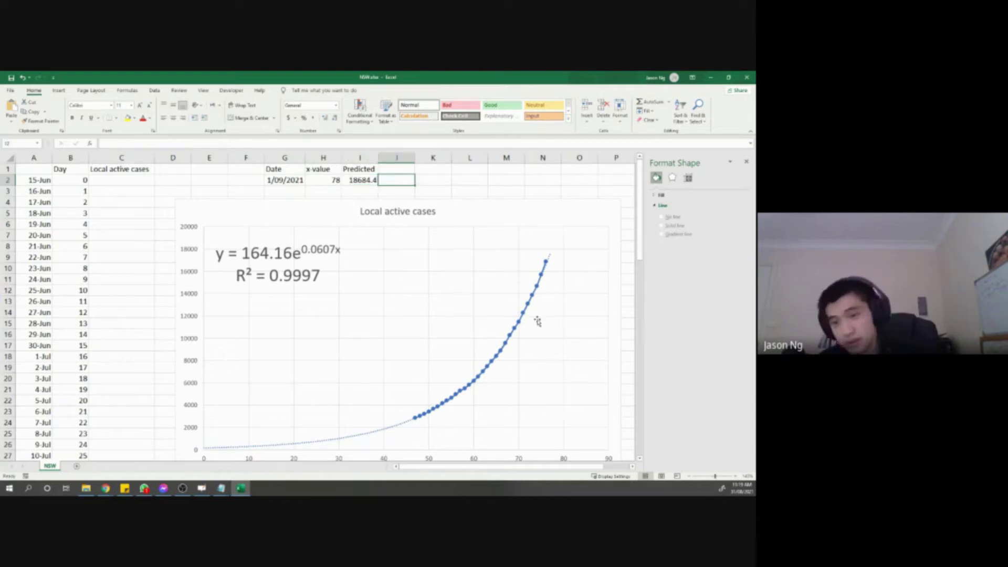
left_click(305, 284)
left_click_drag(270, 276, 312, 277)
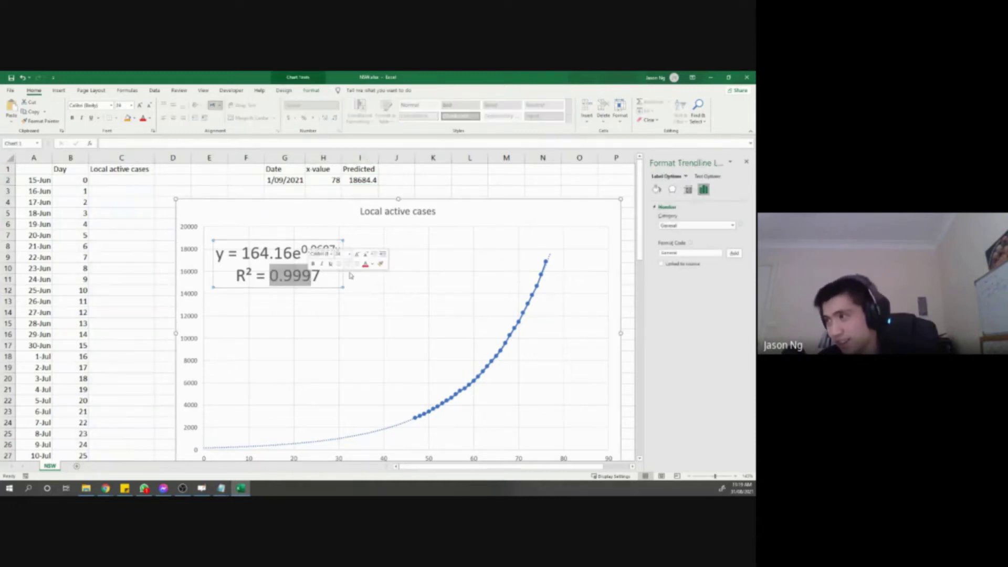
left_click(392, 182)
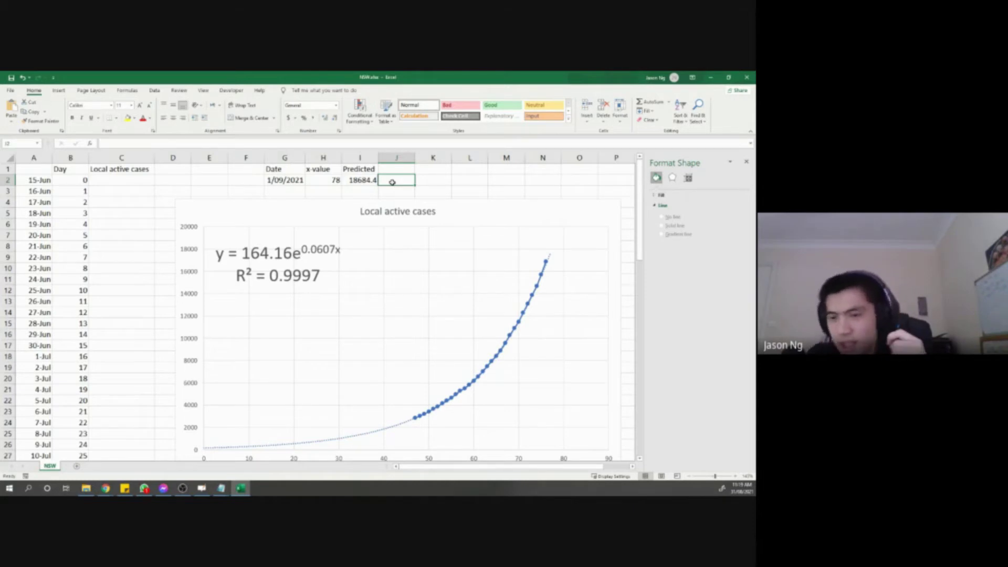
mouse_move(392, 181)
left_mouse_down()
mouse_move(397, 171)
mouse_move(438, 171)
left_mouse_up()
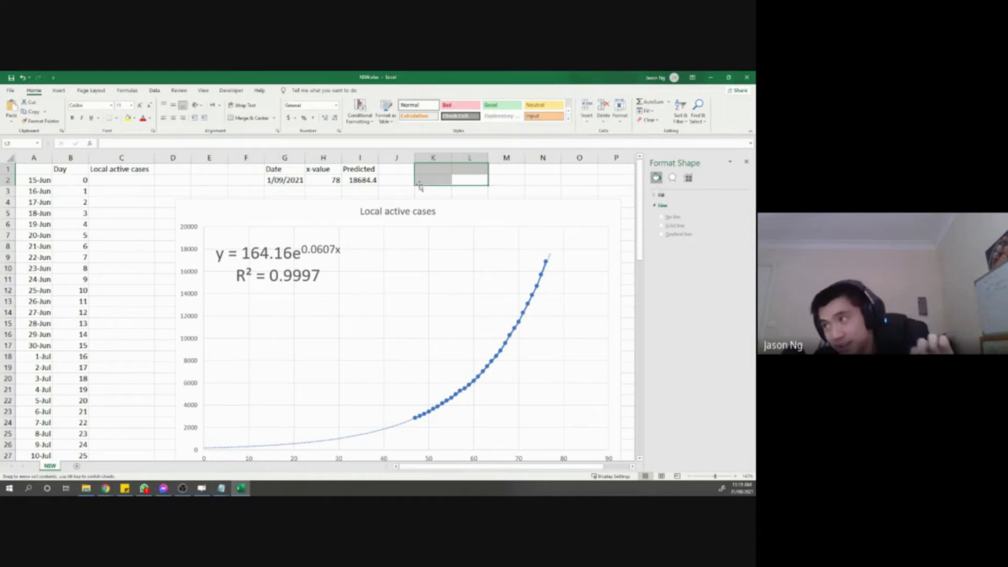
left_click(422, 179)
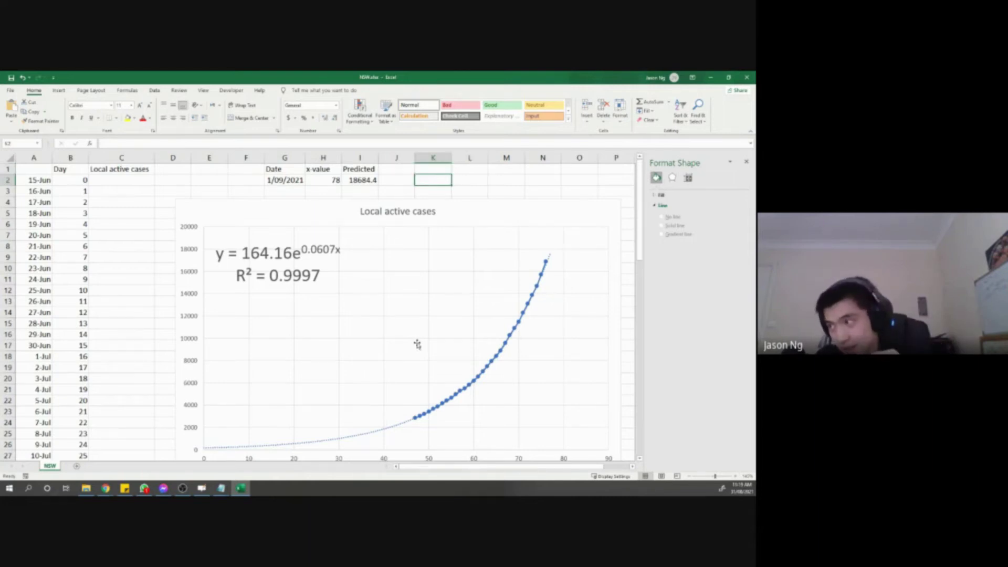
left_click(291, 278)
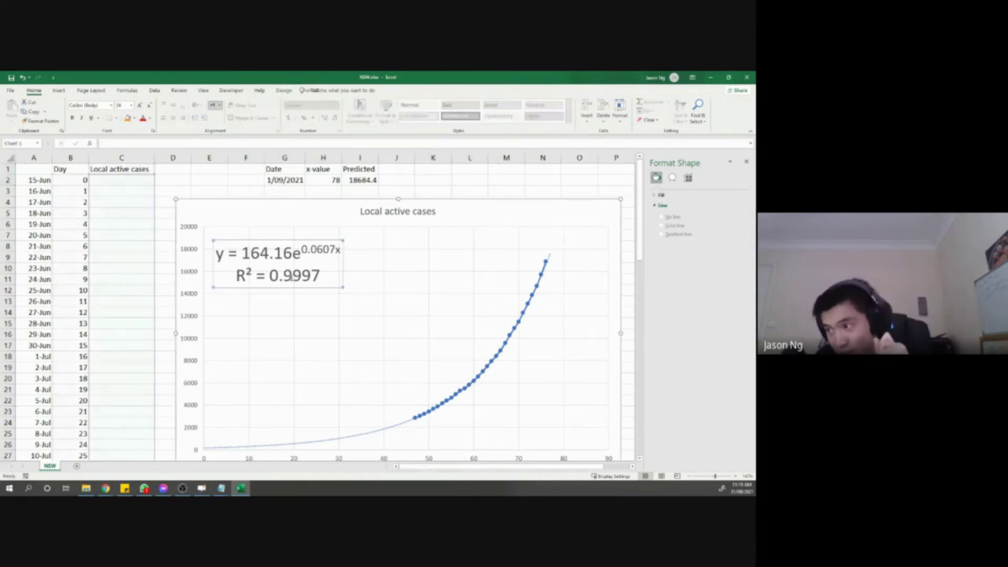
left_click_drag(270, 276, 322, 280)
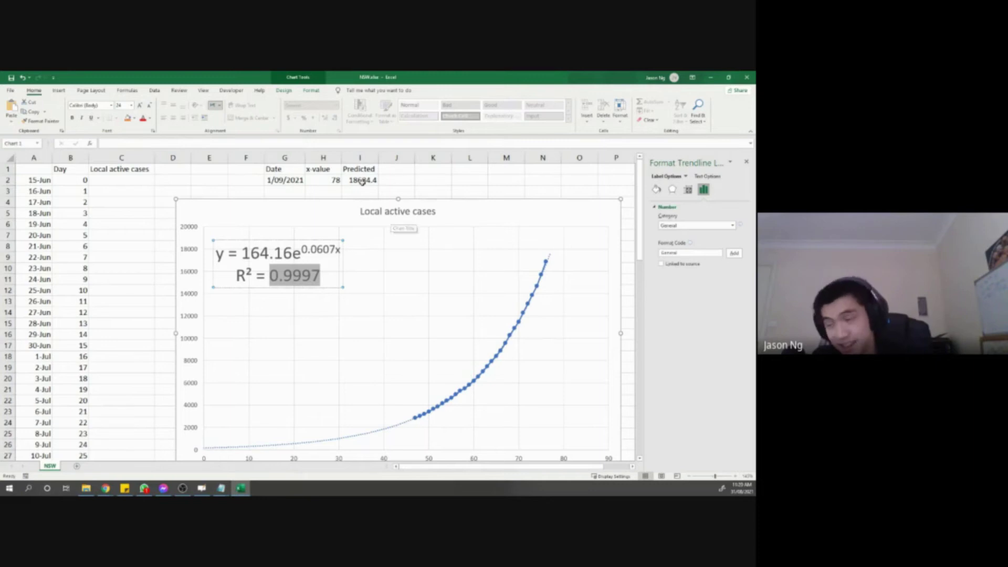
left_click(398, 178)
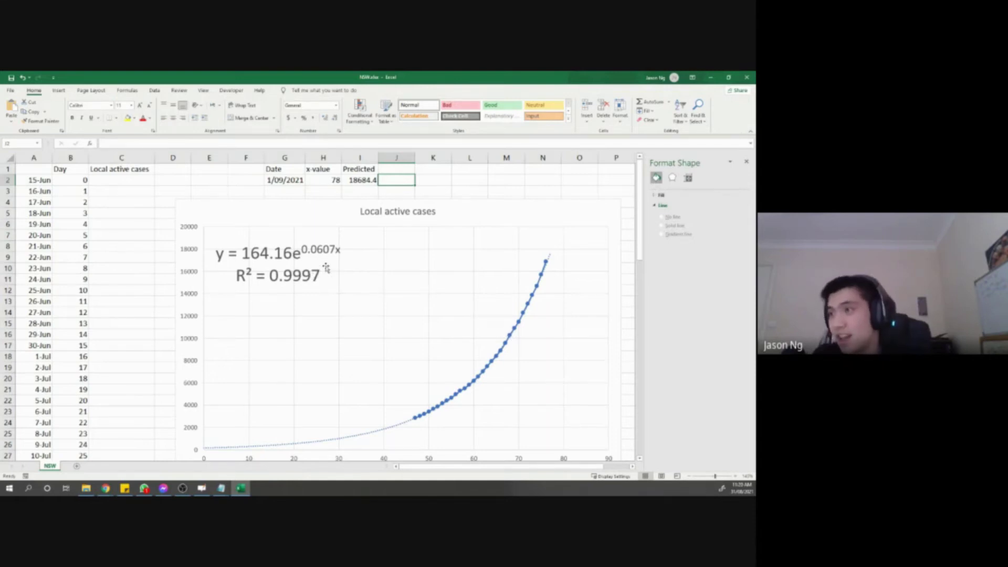
scroll(329, 261, "down", 2, "ctrl")
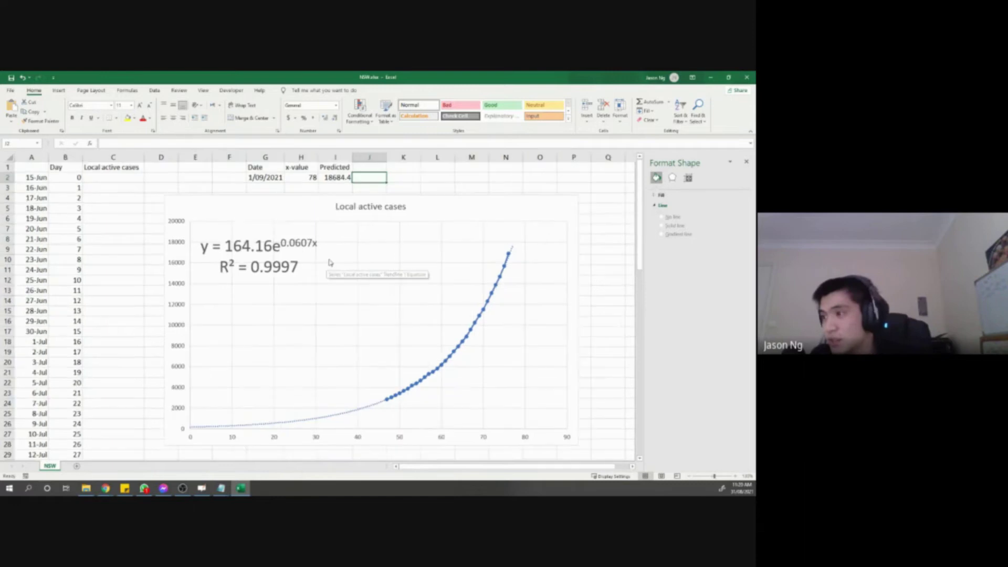
scroll(334, 264, "down", 1)
scroll(284, 298, "up", 1)
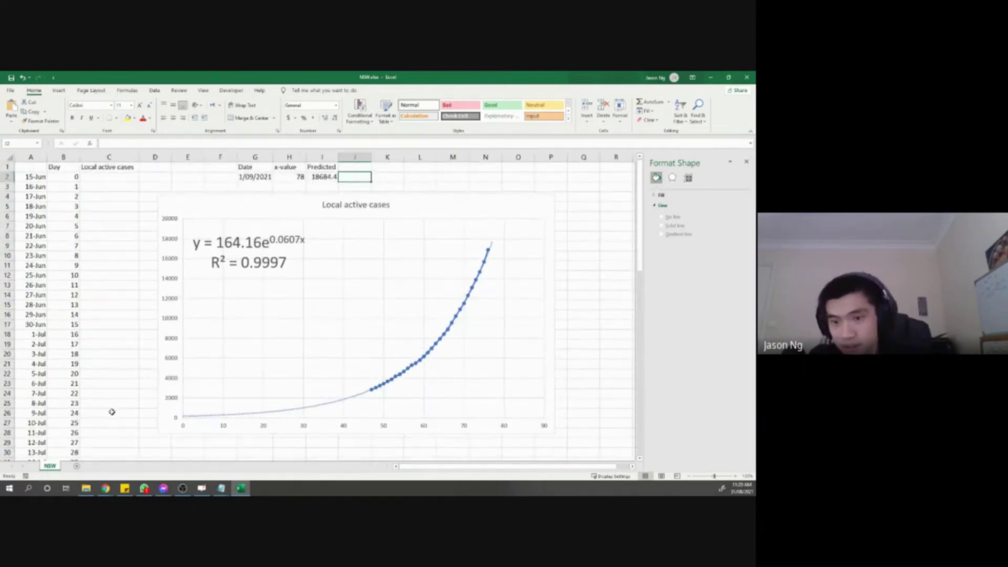
Switch to Chrome, show the last month of new local cases, save the data as Local.csv and bring it up in Excel.
key("alt+Tab")
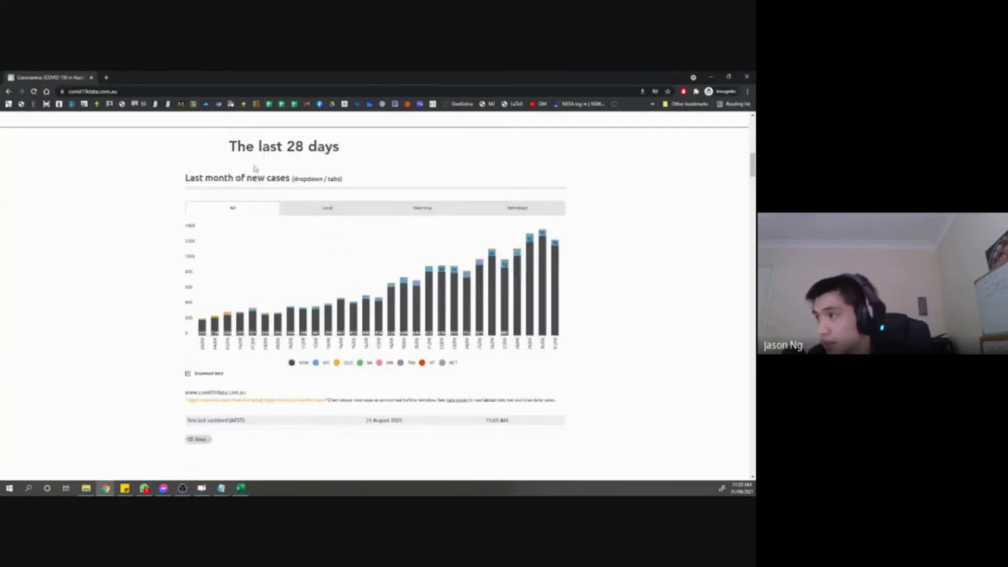
left_click_drag(235, 178, 267, 178)
left_click(270, 385)
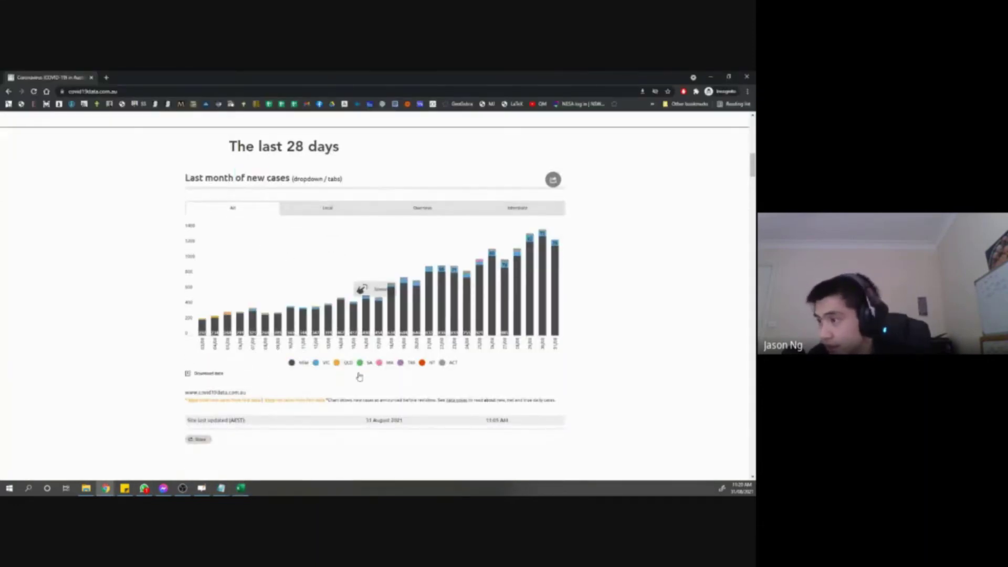
left_click(326, 210)
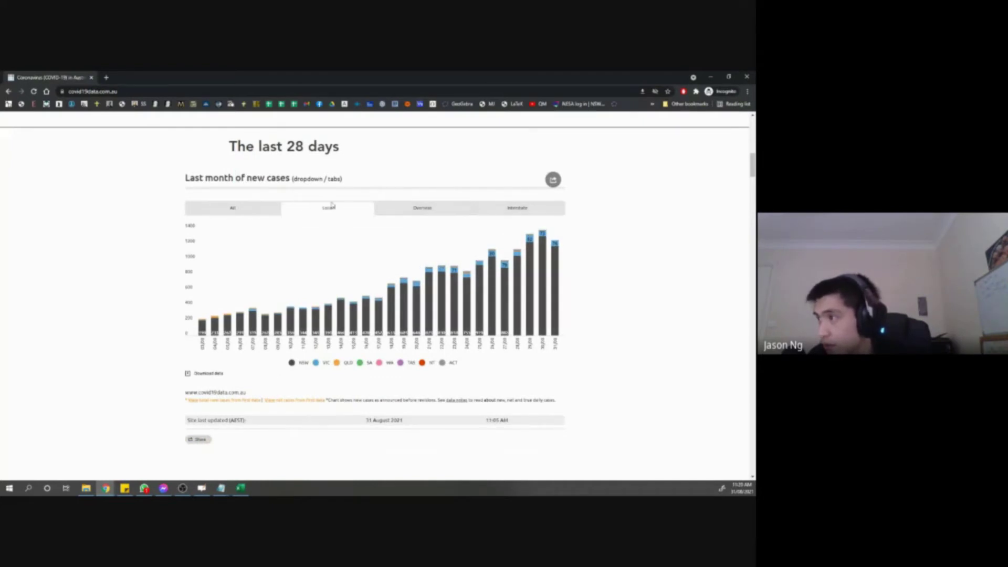
left_click(209, 375)
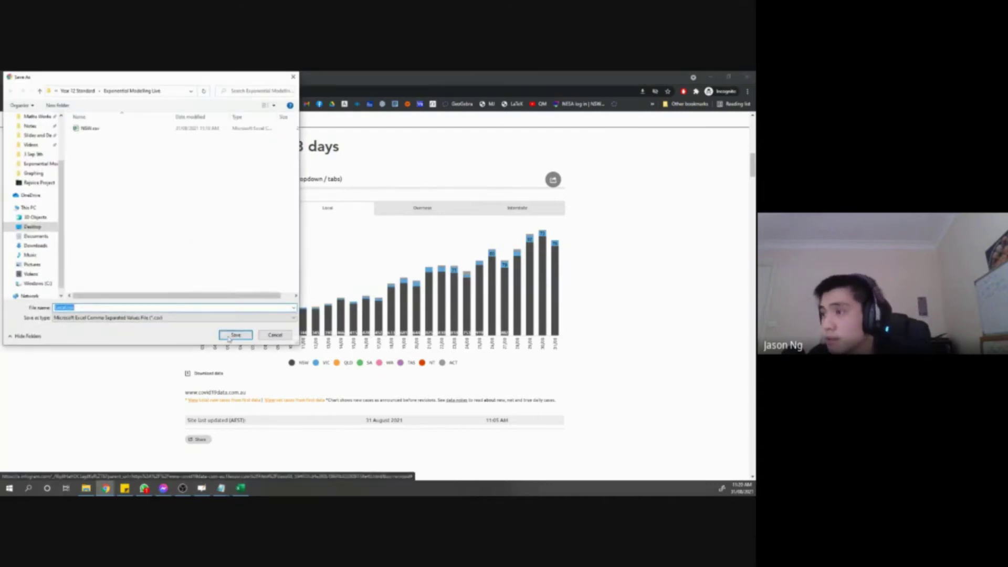
left_click(229, 337)
key("alt+Tab")
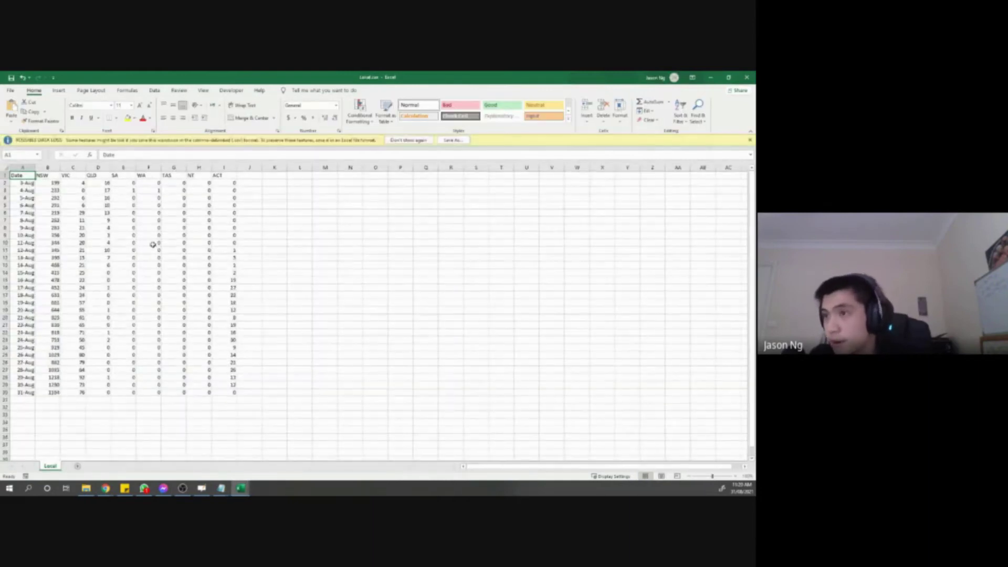
left_click(215, 235)
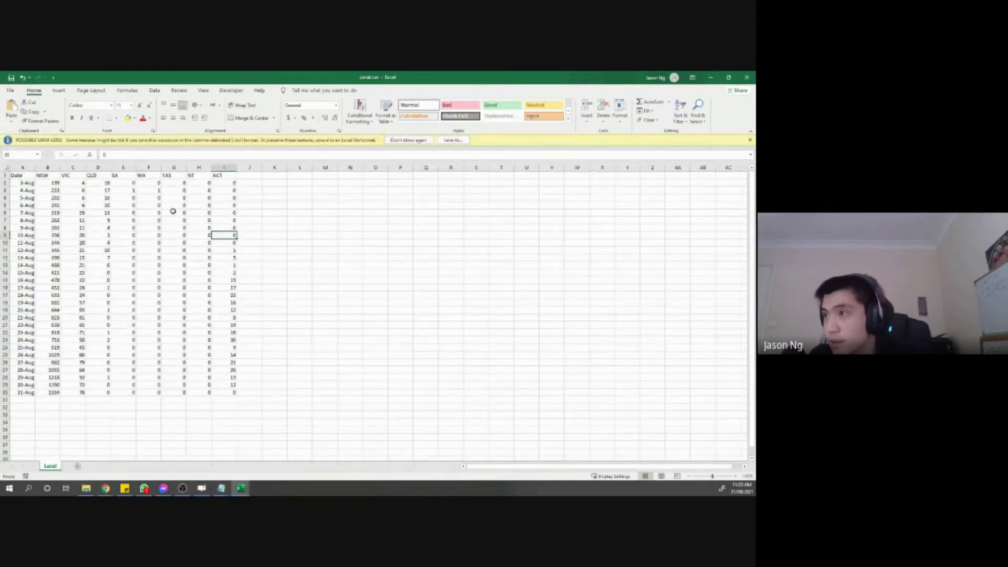
left_click(23, 184)
left_click_drag(23, 183, 53, 393)
key("ctrl+c")
key("ctrl+q")
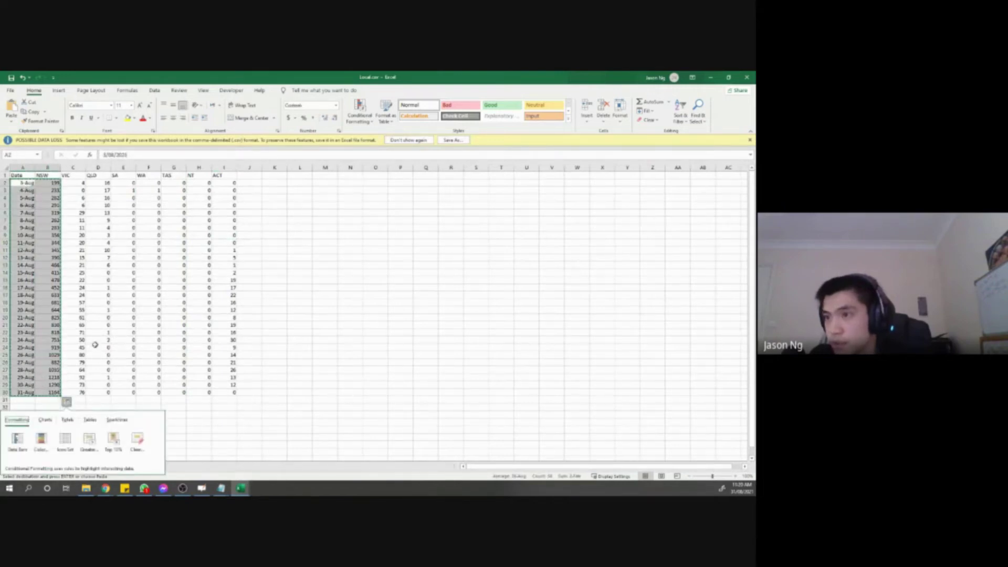
left_click(149, 348)
Return to the NSW workbook and create a copy of the NSW sheet at the end of the workbook.
left_click(246, 488)
left_click(199, 454)
right_click(51, 466)
left_click(63, 398)
left_click(49, 438)
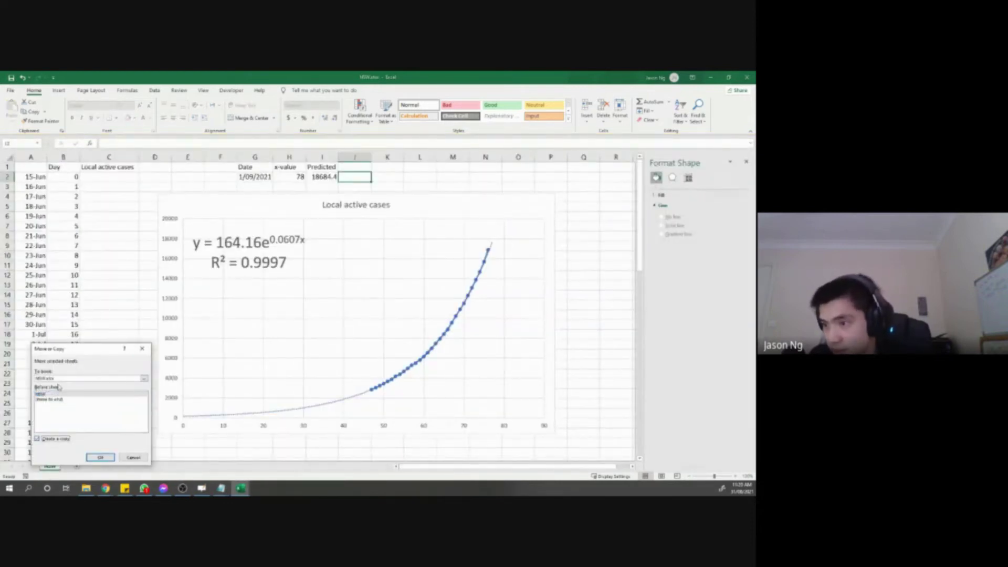
left_click(52, 400)
left_click(101, 458)
Rename the copied sheet as Local New.
right_click(83, 466)
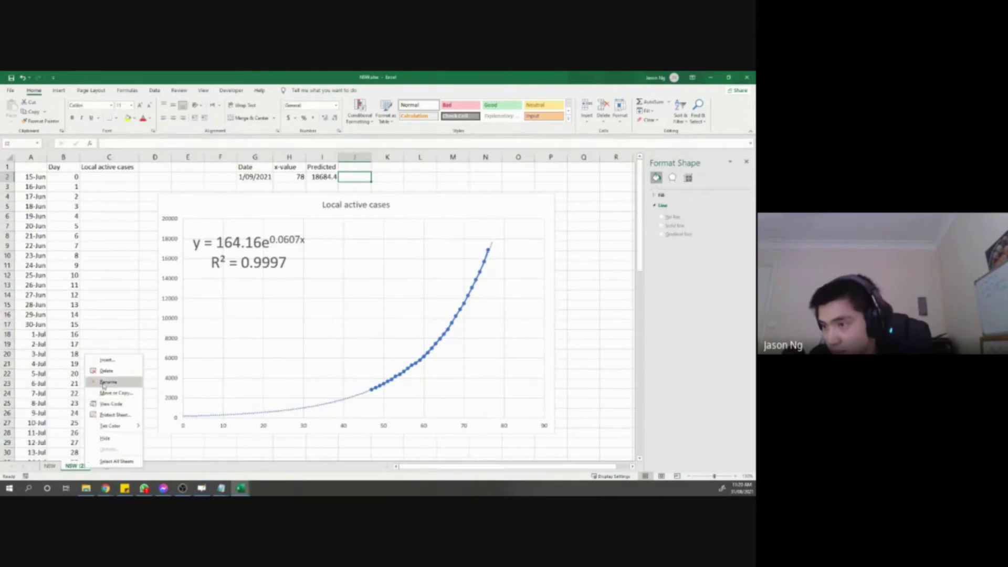
left_click(103, 383)
type("Local New")
key("Return")
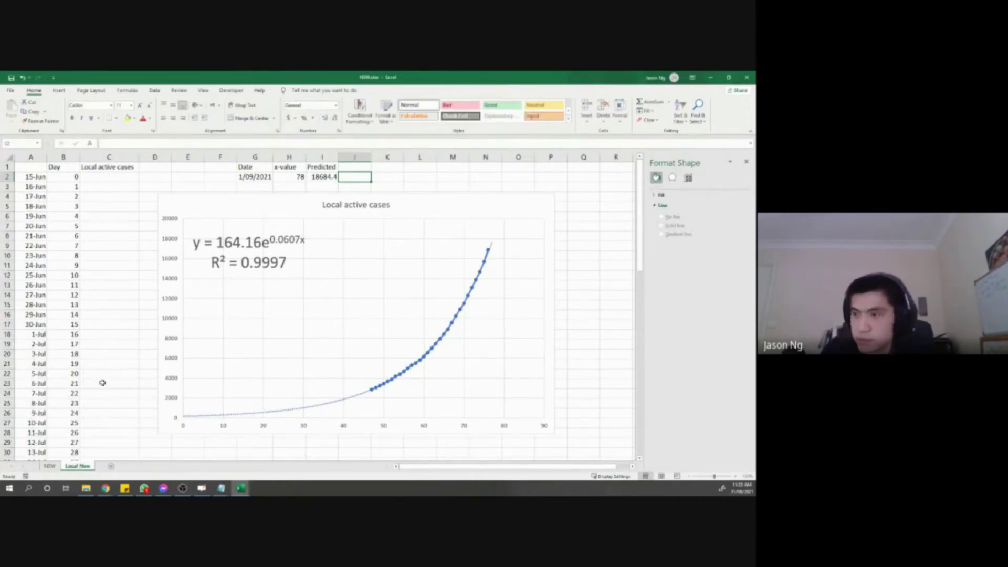
Clear the case figures in column C and the dates in column A of the Local New sheet.
left_click(102, 379)
key("ctrl+Down")
scroll(136, 368, "down", 8)
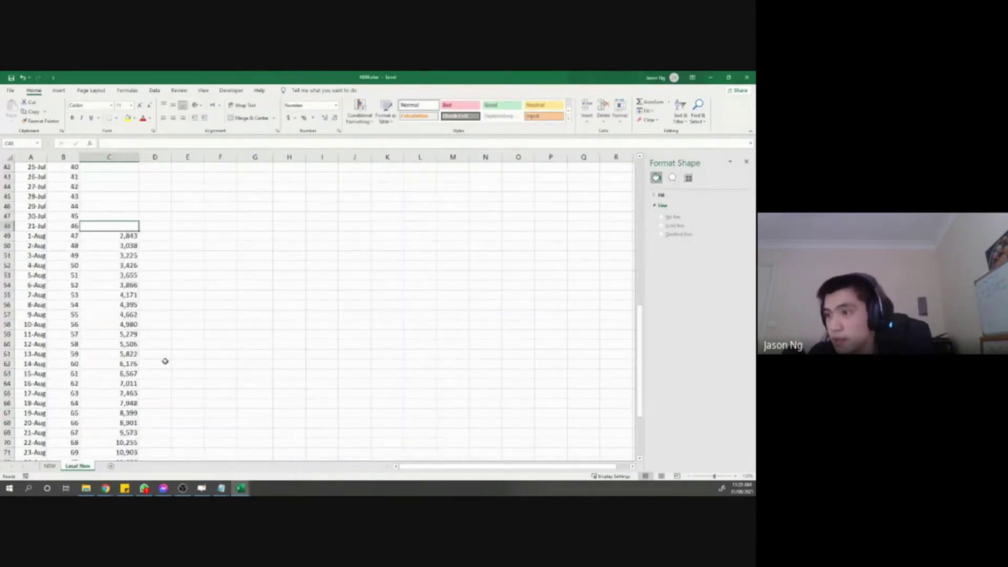
left_click_drag(121, 385, 105, 152)
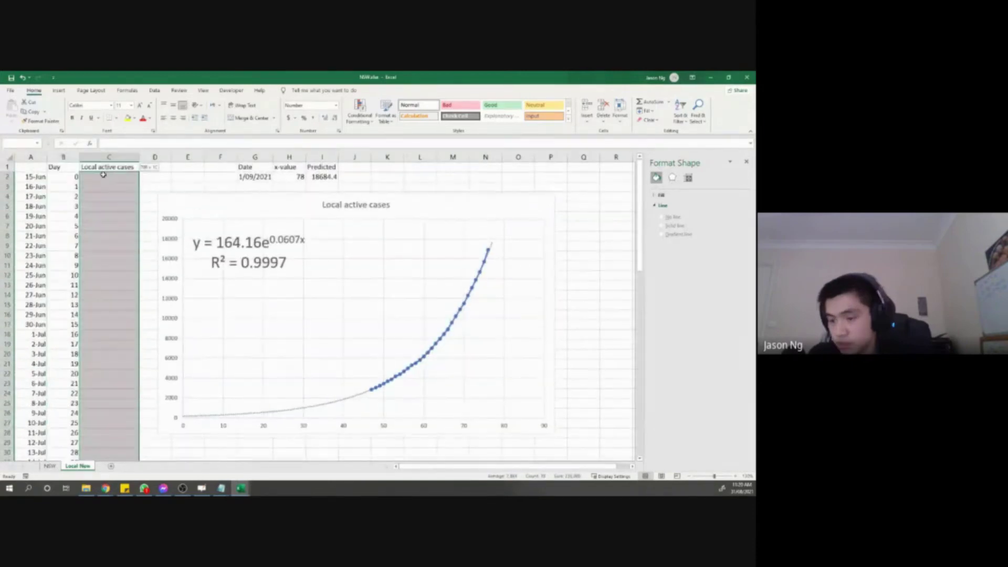
scroll(35, 284, "down", 20)
left_click(24, 316)
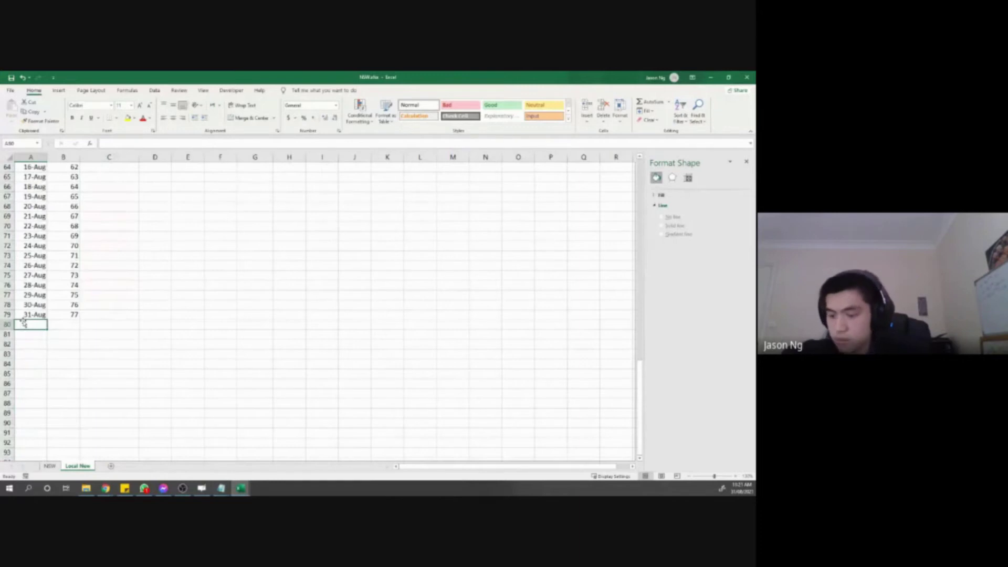
key("ctrl+shift+Up")
key("Delete")
scroll(84, 281, "up", 20)
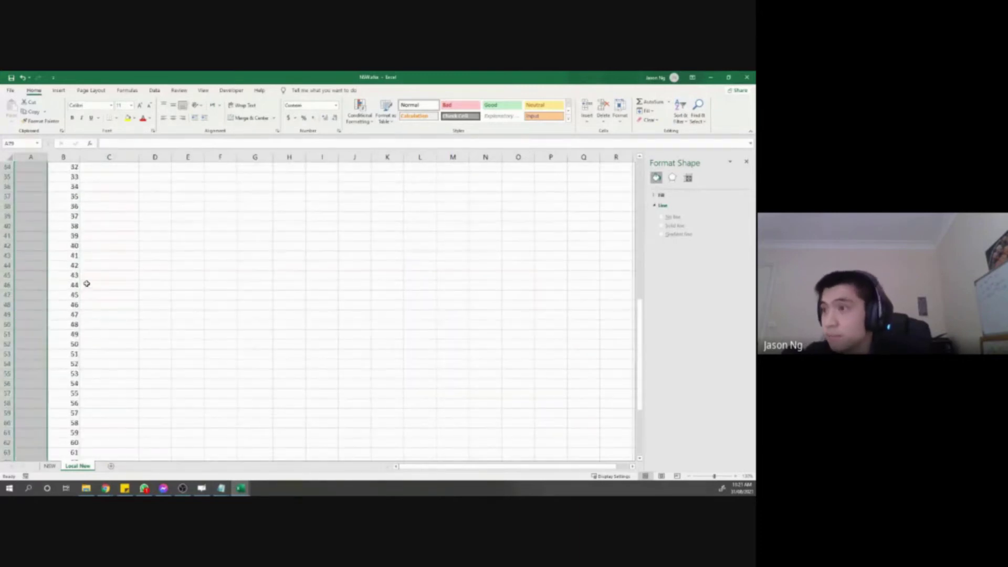
left_click(87, 282)
Copy the dates from 3-Aug to 31-Aug in the Local.csv workbook into the Local New sheet, starting at cell A2.
key("ctrl+Tab")
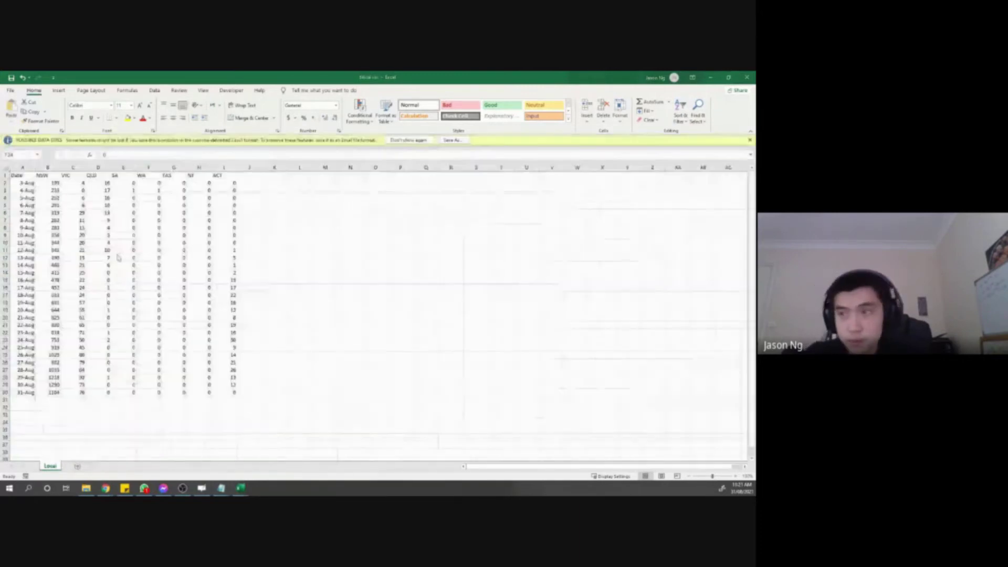
left_click(29, 190)
left_click_drag(29, 190, 28, 392)
key("ctrl+c")
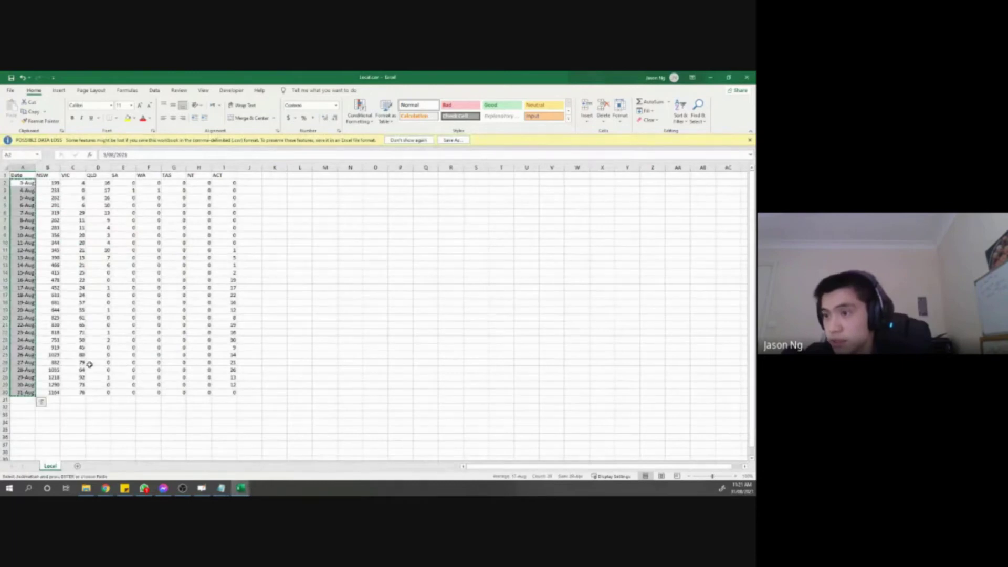
key("ctrl+Tab")
left_click(40, 180)
Copy the NSW case figures from the Local.csv workbook into column C of the Local New sheet, starting at C2.
key("ctrl+Tab")
left_click_drag(52, 183, 53, 394)
key("ctrl+c")
key("ctrl+Tab")
left_click(103, 177)
key("ctrl+v")
left_click(124, 265)
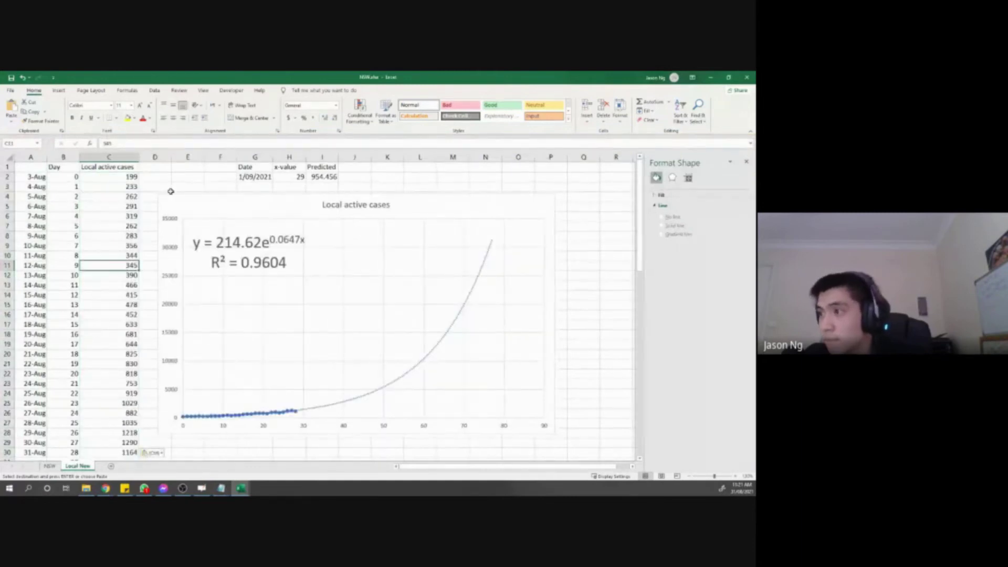
Delete the leftover day numbers below the 31-Aug row by clearing columns A to C from row 31 down.
scroll(54, 248, "down", 7)
left_click_drag(31, 256, 63, 266)
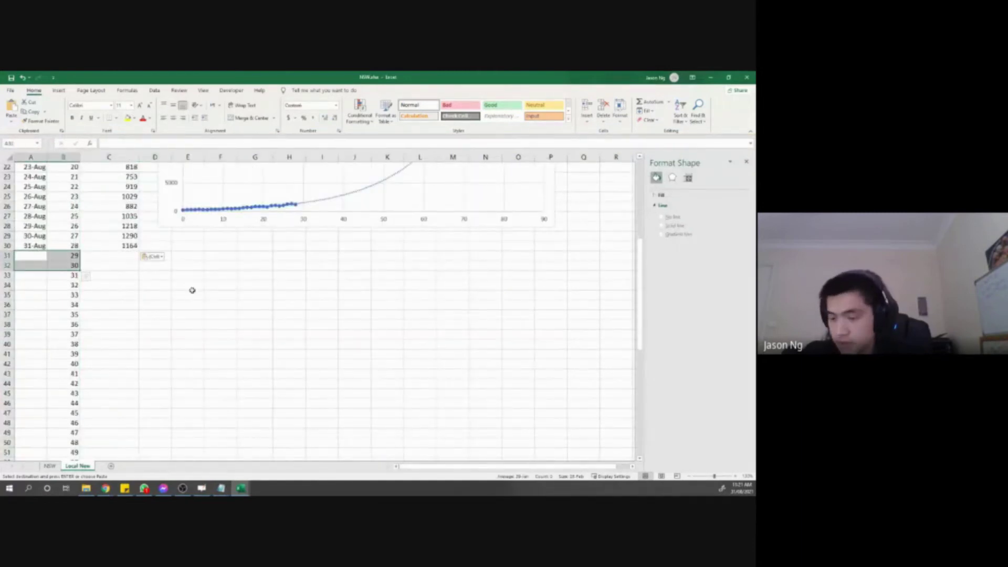
key("shift+Right")
key("ctrl+shift+Down")
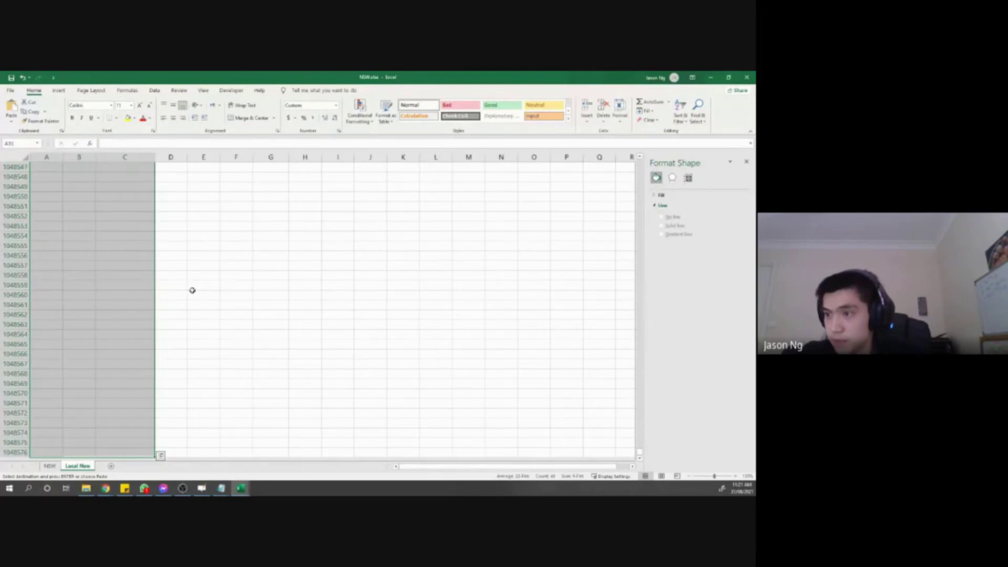
key("Delete")
scroll(193, 290, "up", 10)
left_click(195, 354)
scroll(207, 365, "up", 5)
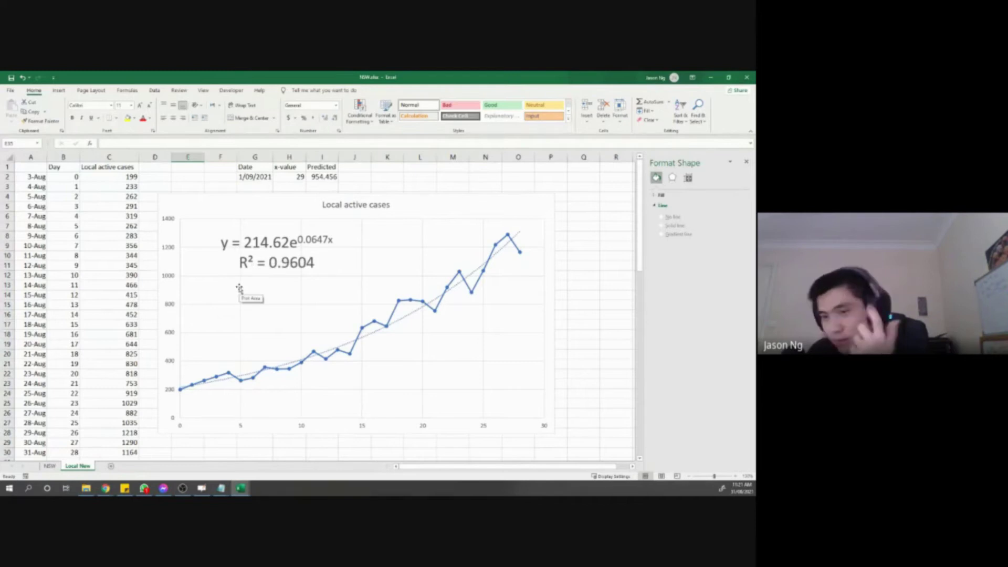
Examine the exponential trendline equation on the Local New chart, focusing on its coefficient and exponent.
left_click(447, 291)
left_click(577, 294)
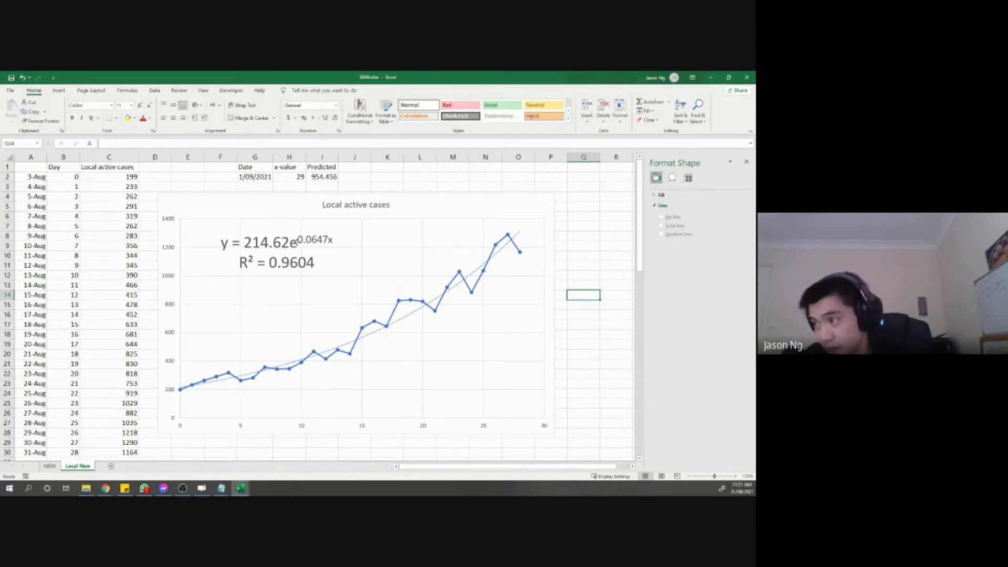
left_click(282, 247)
left_click_drag(297, 240, 328, 240)
double_click(310, 242)
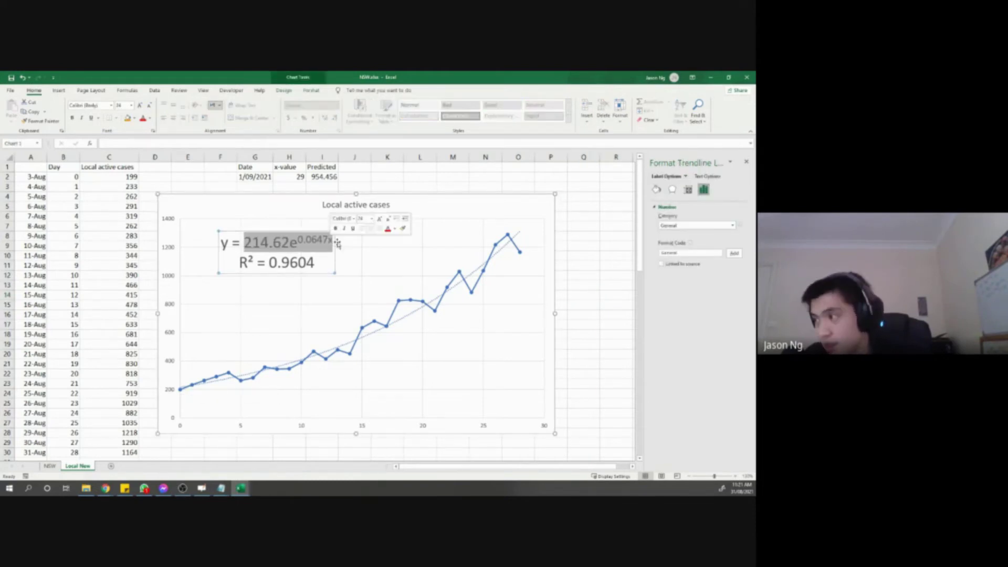
key("Escape")
key("Escape")
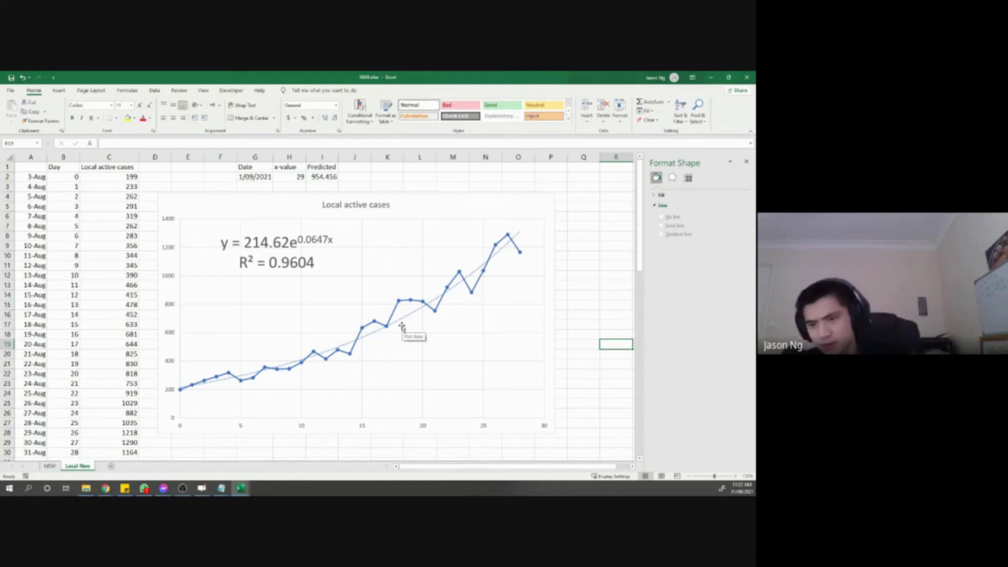
Update the predicted cases formula in cell I2 to =214.62*EXP(0.0647*H2).
left_click(322, 177)
left_click(107, 143)
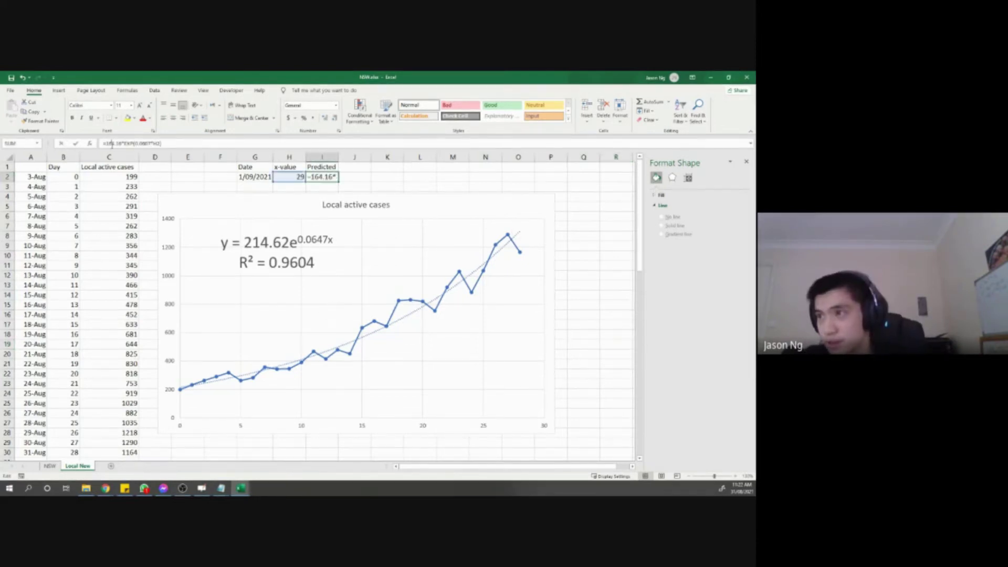
double_click(108, 143)
type("214.62")
left_click(147, 144)
left_click_drag(133, 143, 150, 143)
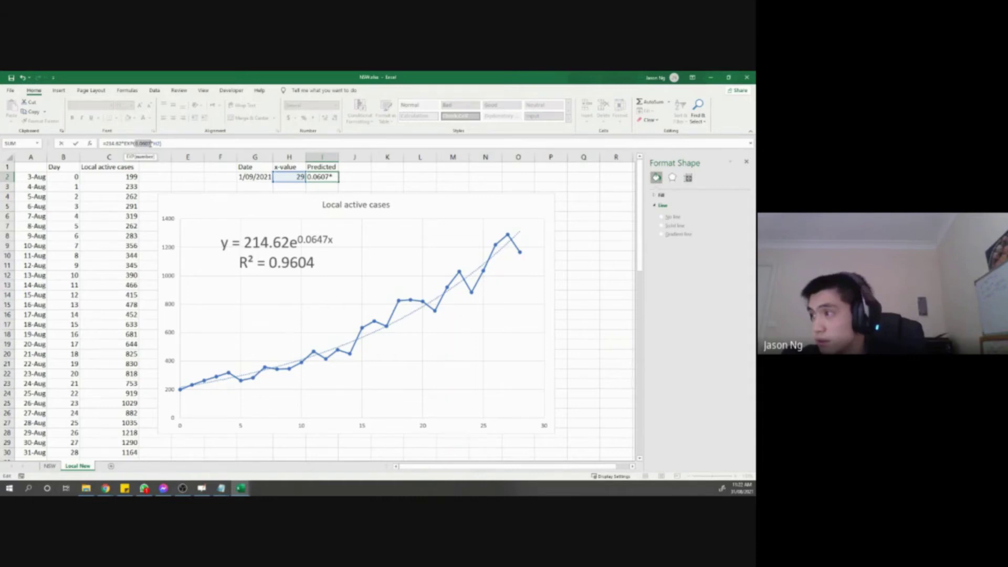
type("0.0647")
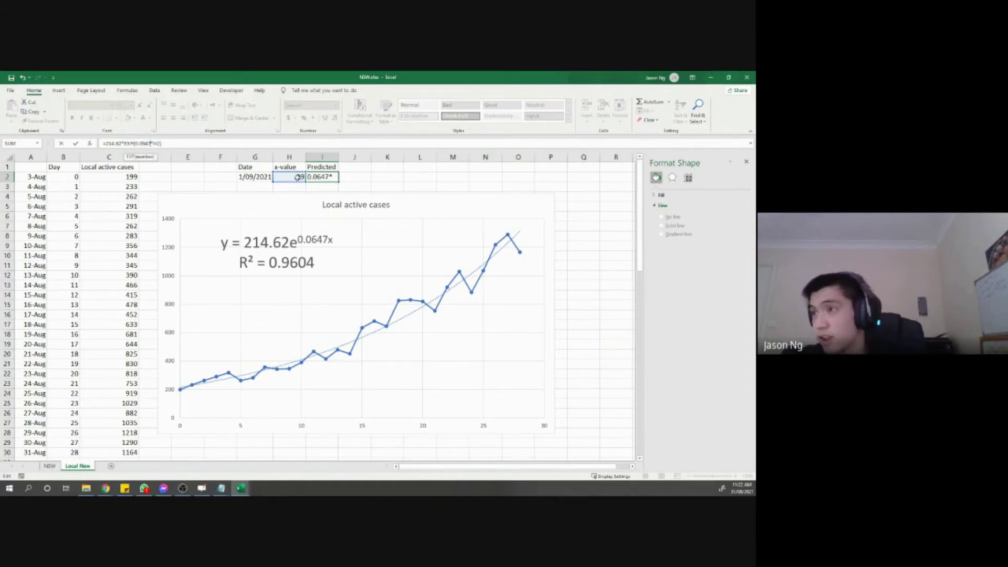
key("Return")
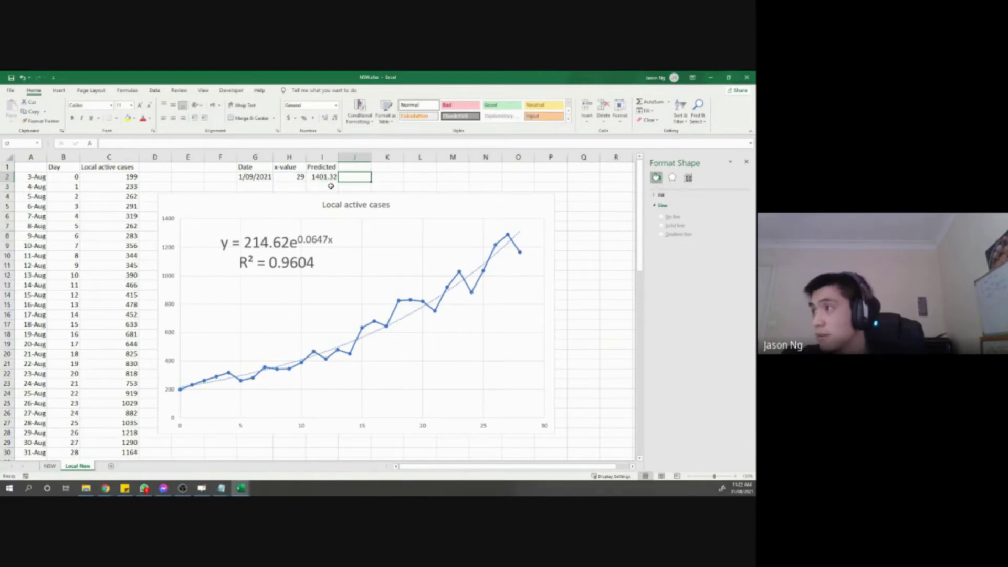
Examine the predicted cases and x-value, the R² value, and how the data points deviate from the trendline.
key("Up")
key("Left")
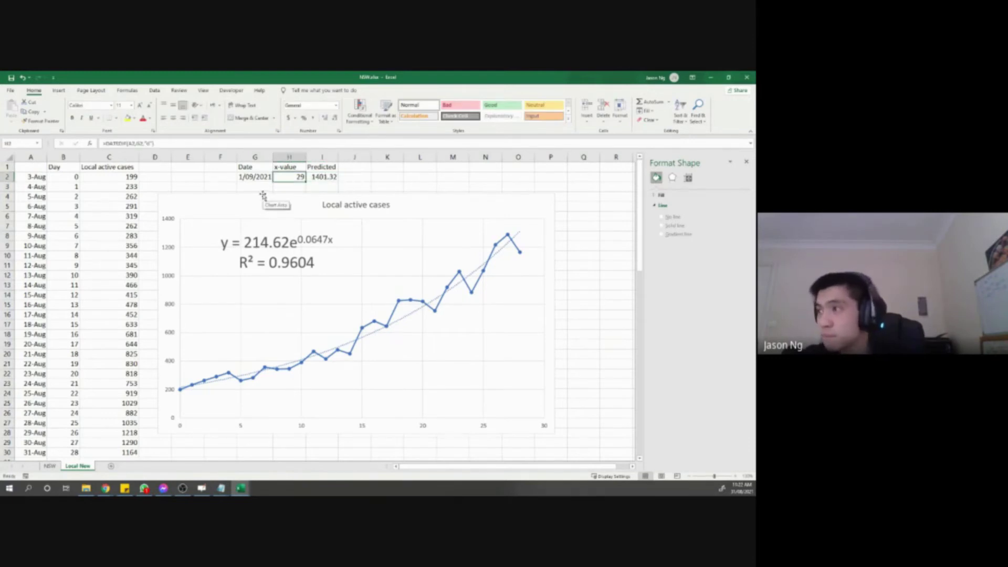
key("Right")
key("Right")
key("Right")
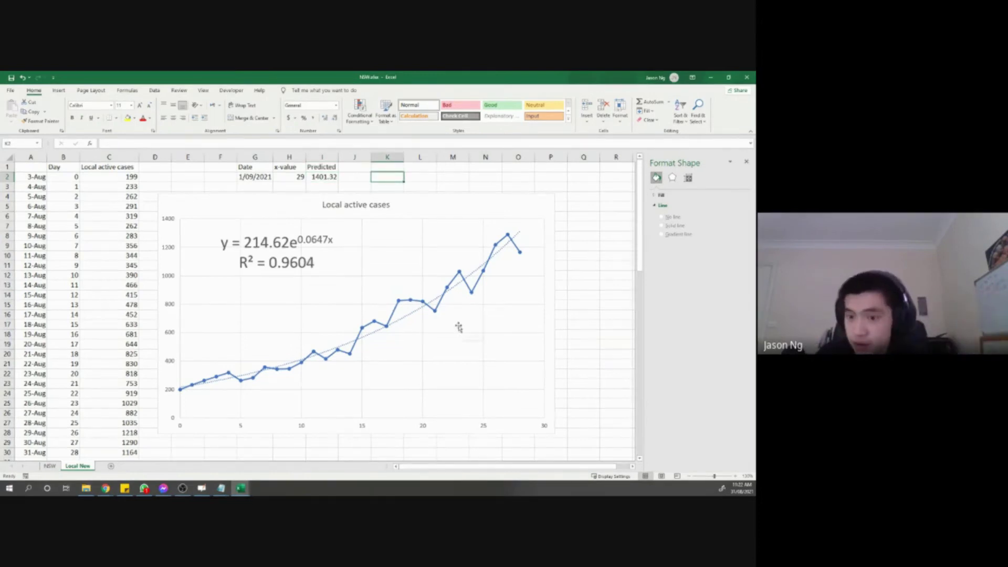
left_click(499, 261)
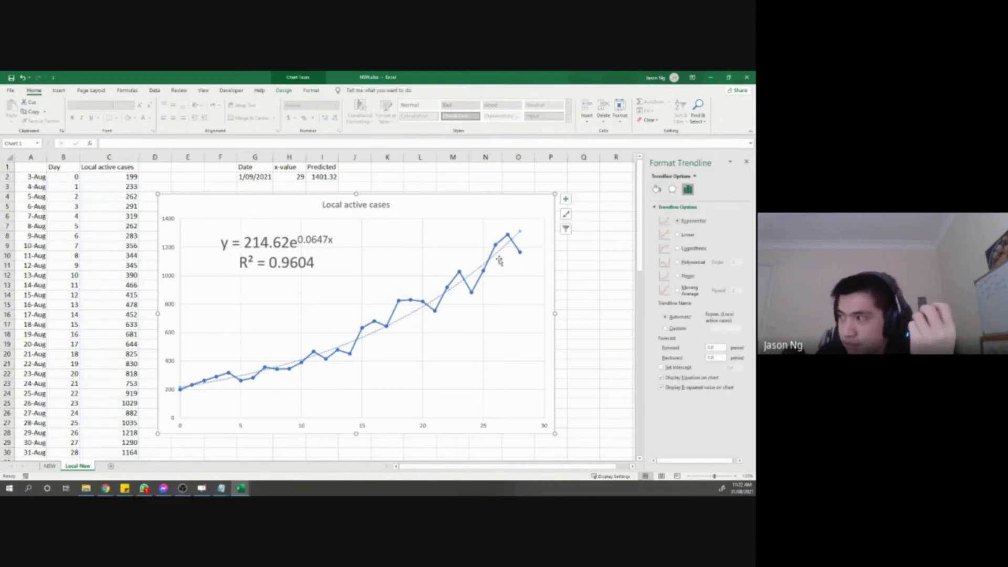
left_click(340, 177)
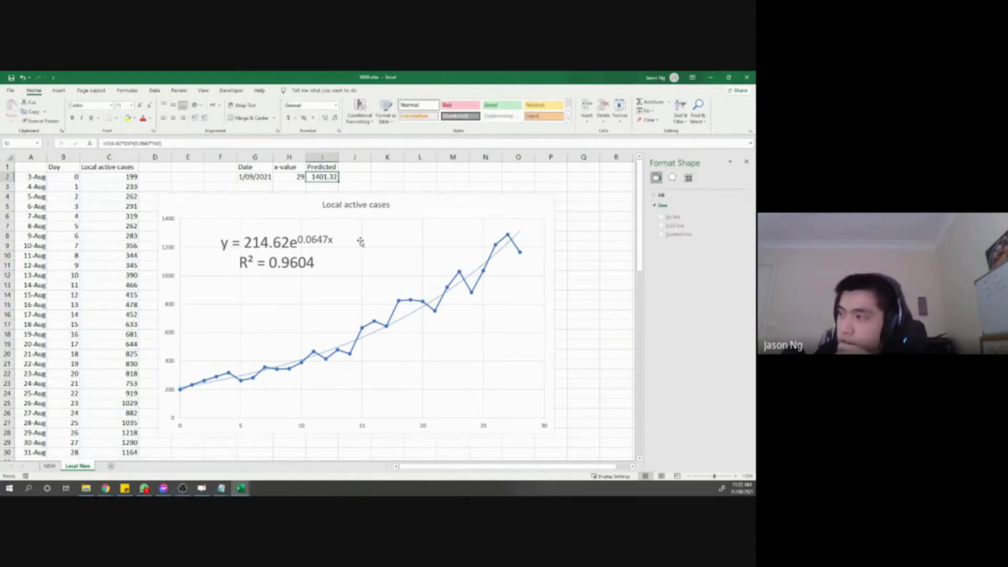
left_click(264, 268)
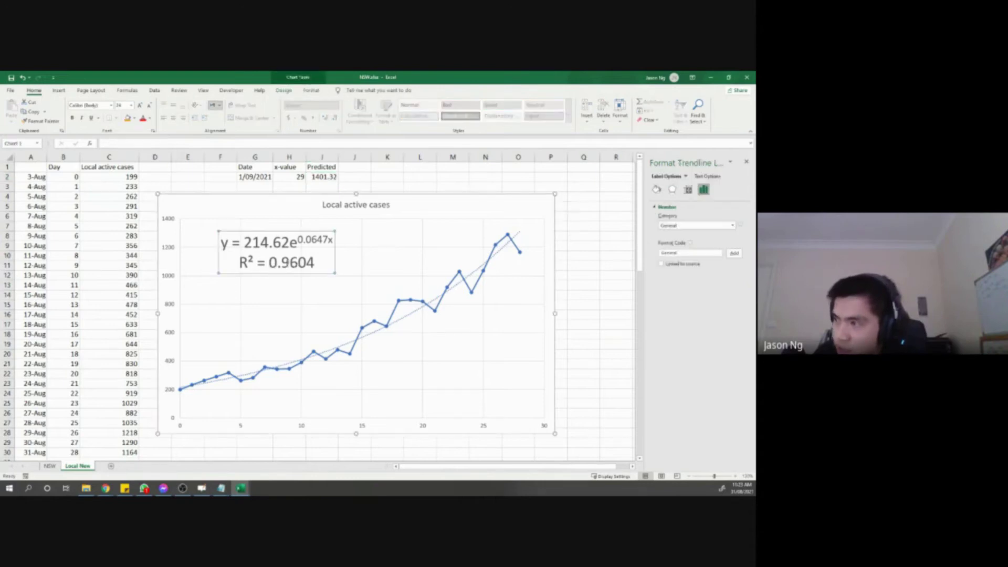
double_click(292, 263)
left_click(351, 356)
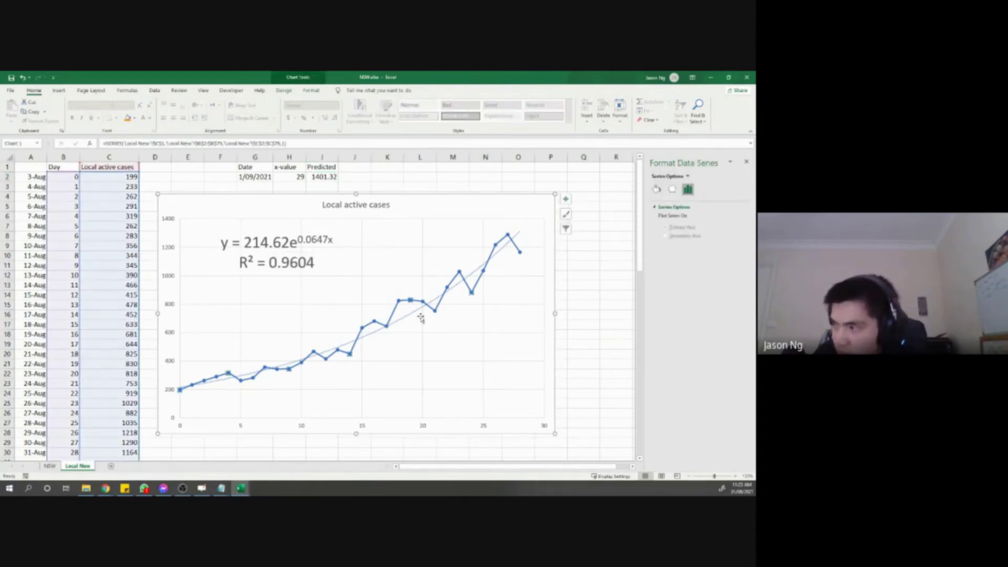
left_click(404, 304)
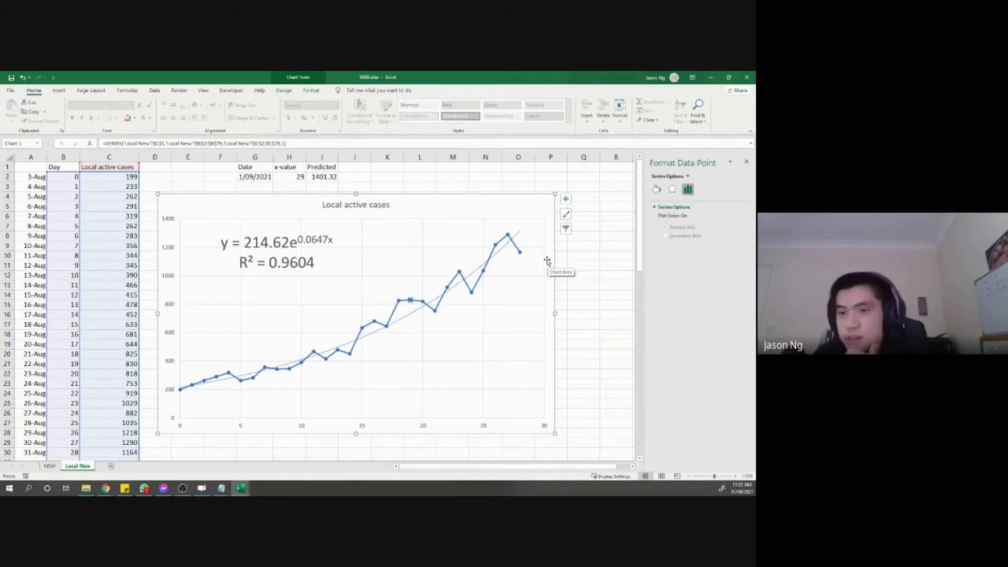
left_click(418, 186)
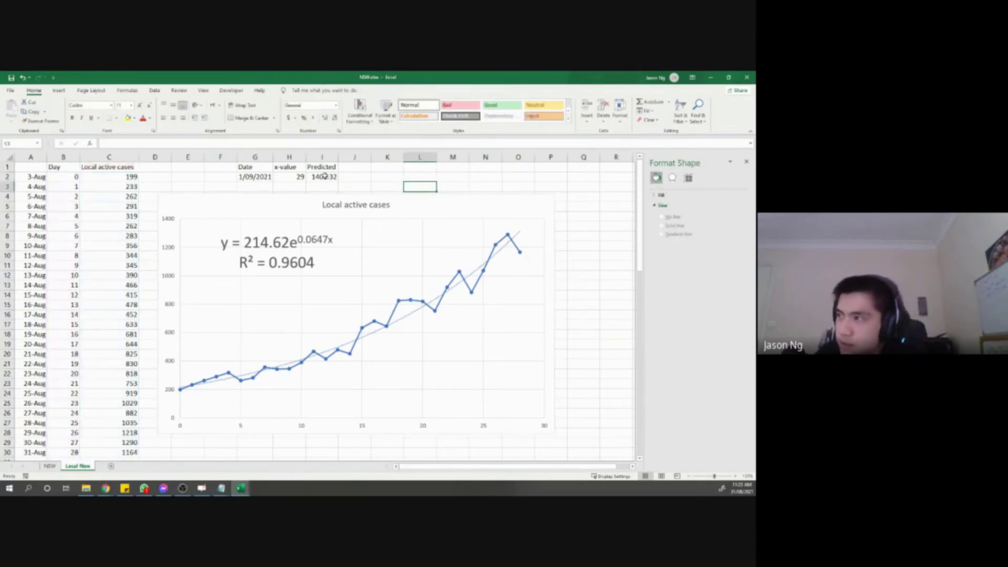
Examine the predicted cases for 1/09/2021 alongside the R² value of the trendline on the Local active cases chart.
left_click(325, 176)
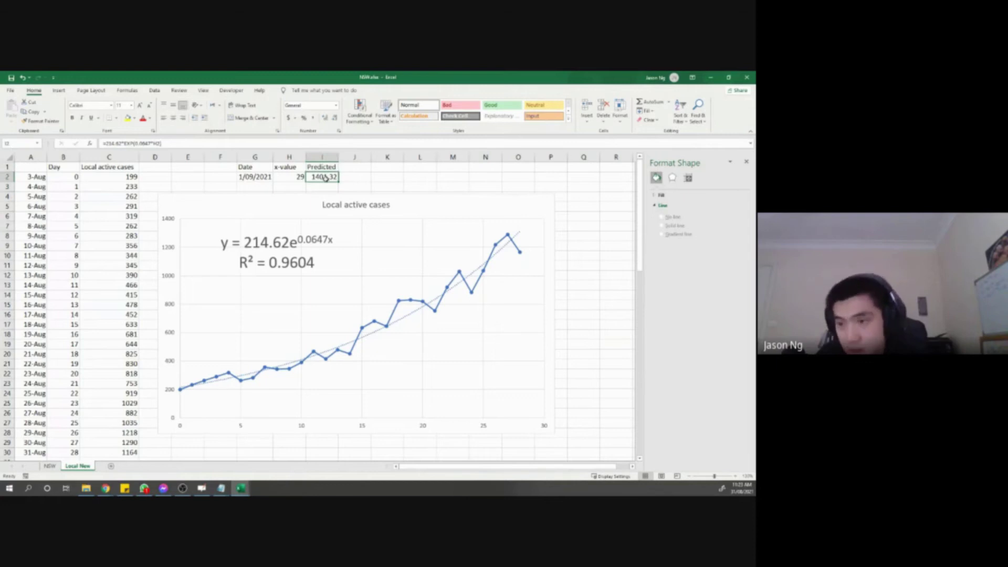
left_click(277, 267)
left_click_drag(270, 262, 314, 263)
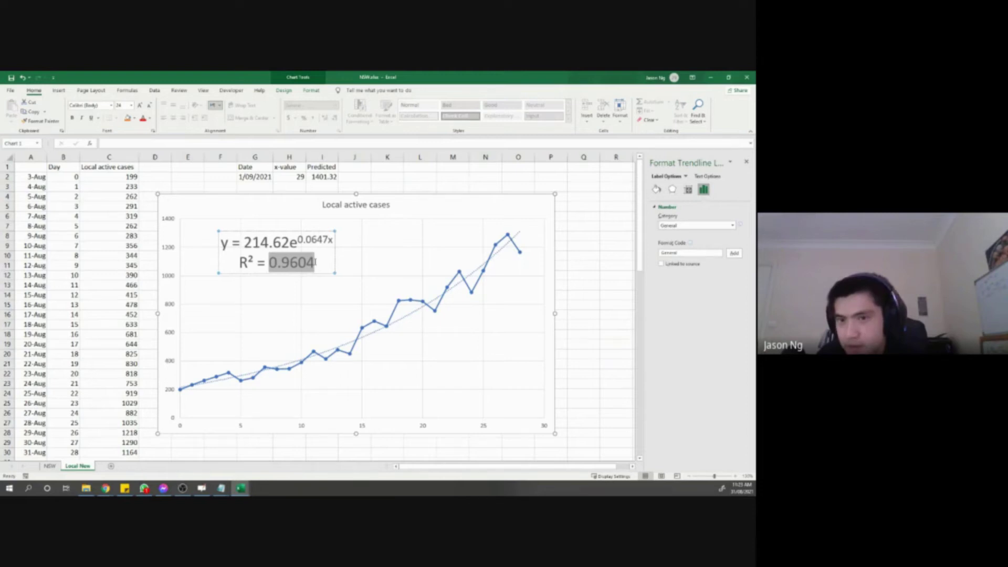
left_click(344, 178)
left_click(300, 263)
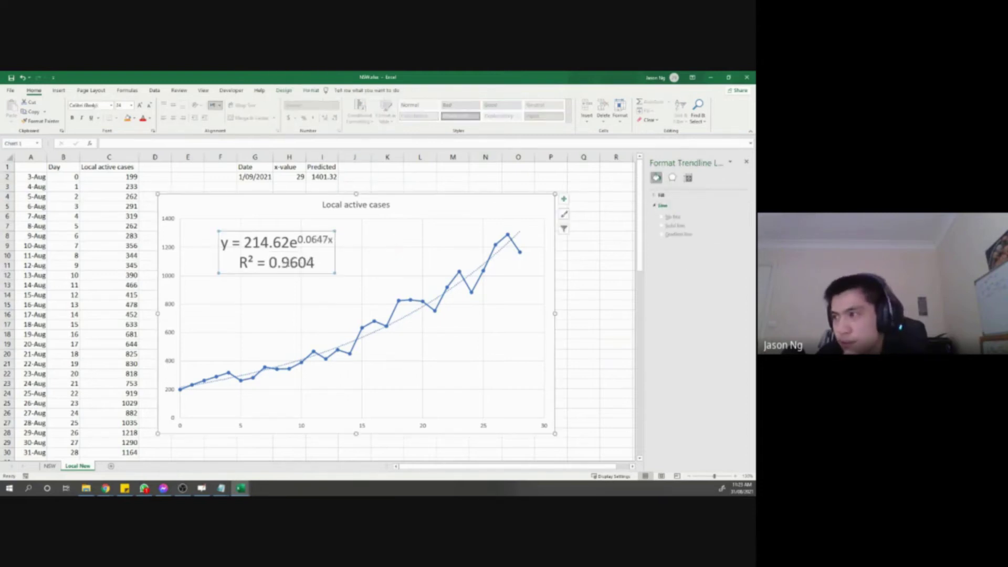
left_click_drag(299, 262, 277, 263)
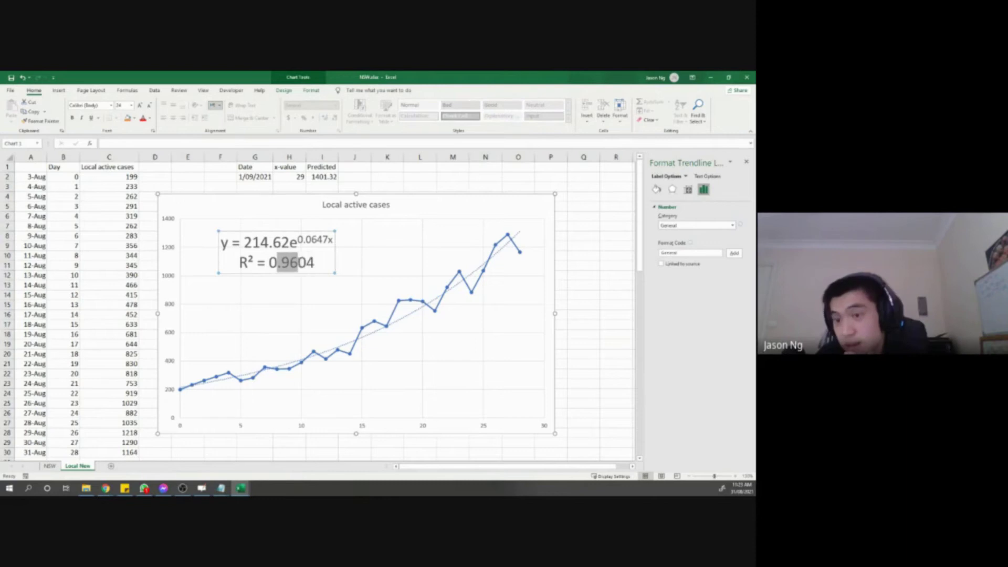
left_click(347, 176)
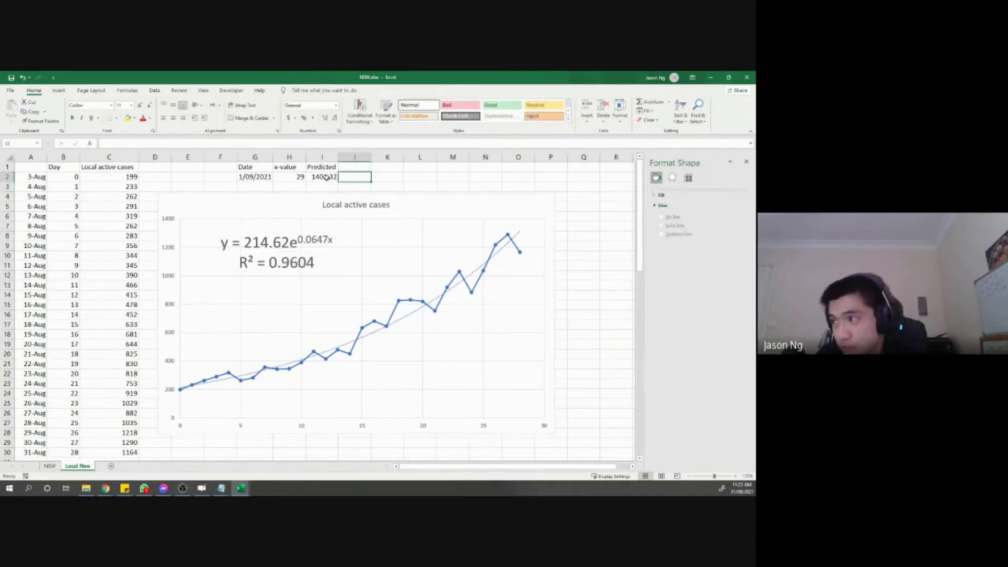
left_click(326, 177)
left_click(265, 176)
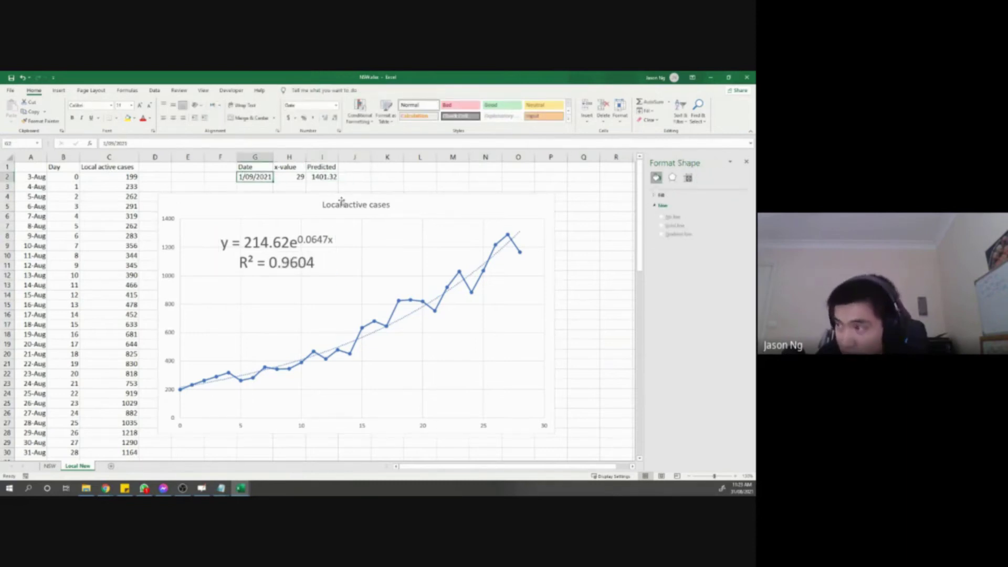
Inspect the plotted data series against its exponential trendline on the Local active cases chart.
left_click(399, 309)
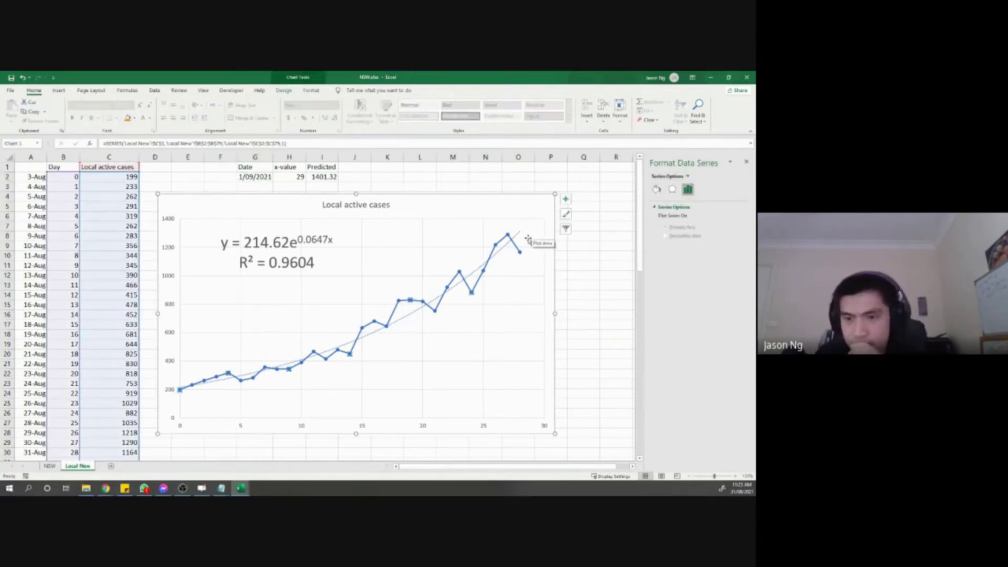
left_click(453, 187)
scroll(459, 204, "down", 1)
scroll(427, 295, "up", 1)
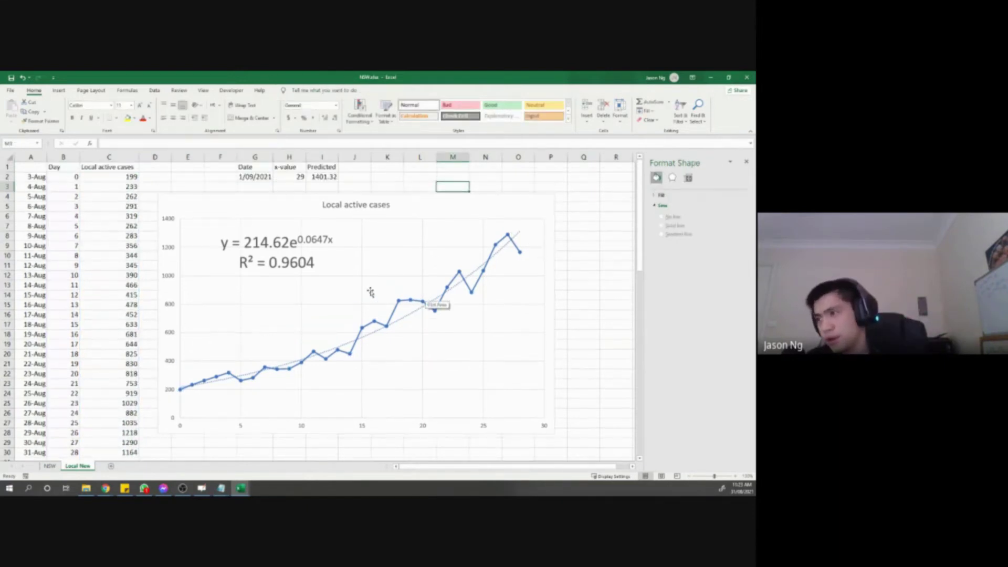
scroll(371, 347, "down", 5)
scroll(373, 340, "up", 5)
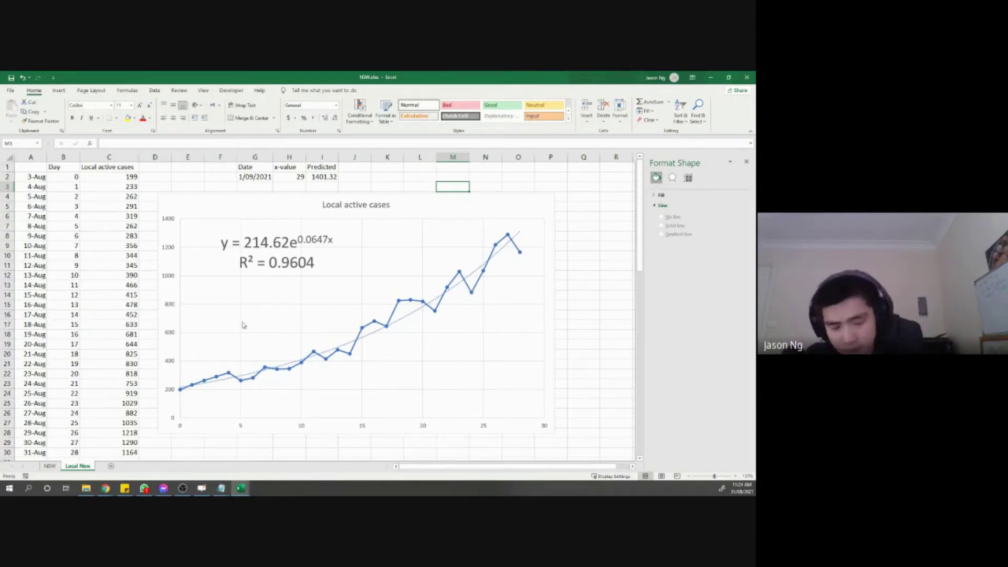
Switch to Chrome, search for "logistic curve" in a new tab and open Wikipedia's Logistic function article.
key("alt+Tab")
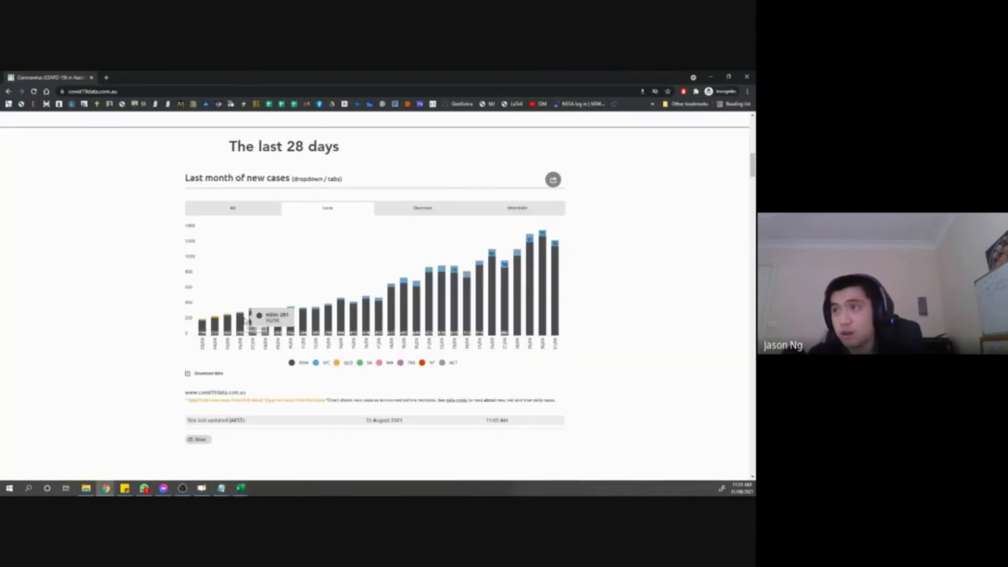
key("F5")
key("ctrl+t")
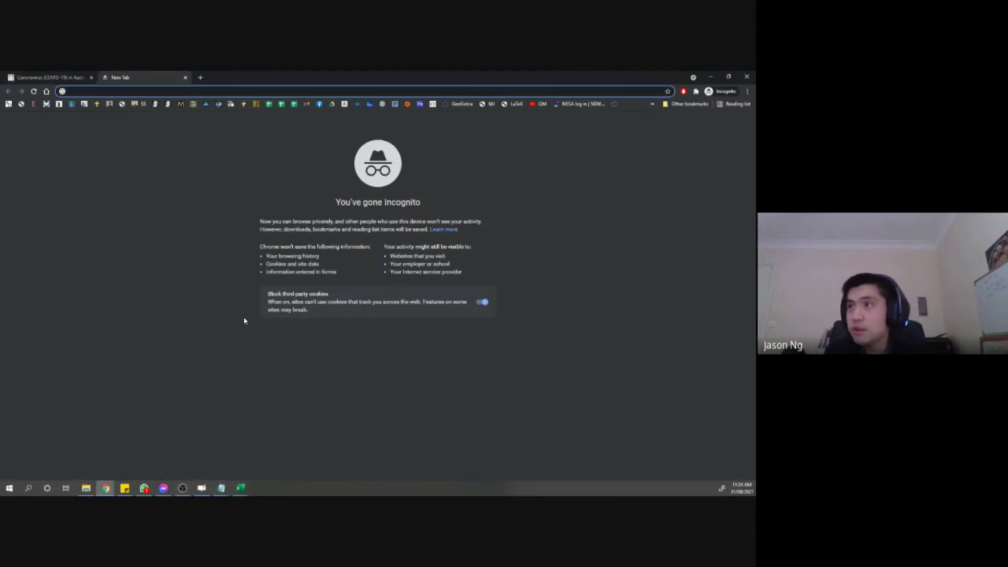
type("logistic curve")
key("Return")
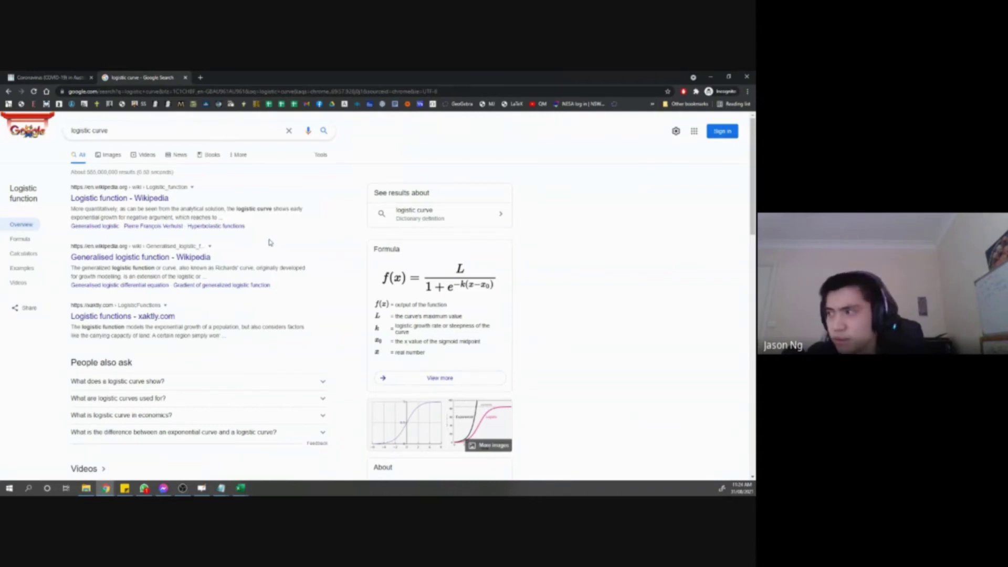
left_click(157, 203)
Go to the article's section on modeling COVID-19 infection trajectory and examine its generalised logistic formula.
scroll(263, 273, "down", 1)
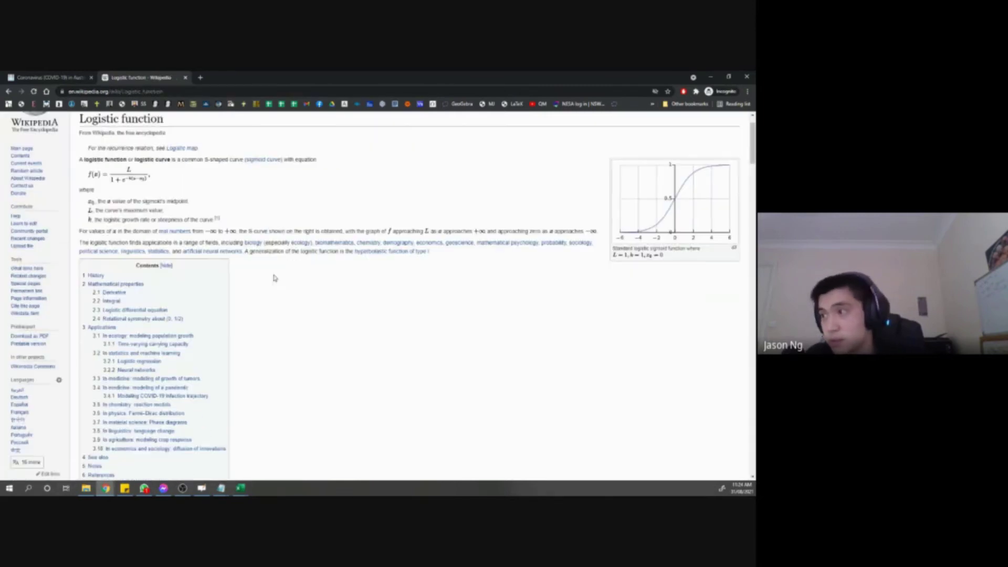
scroll(270, 286, "down", 2)
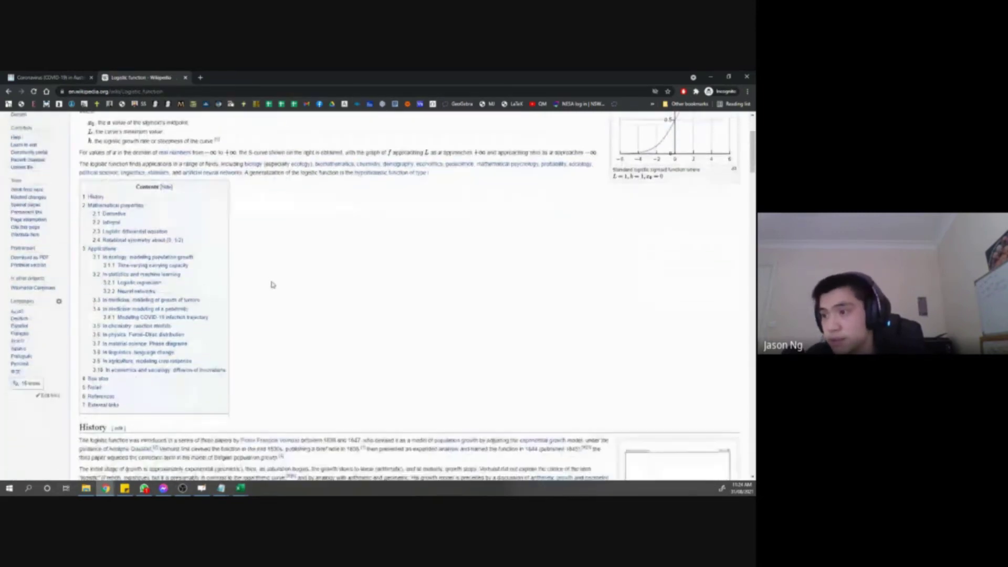
left_click(157, 317)
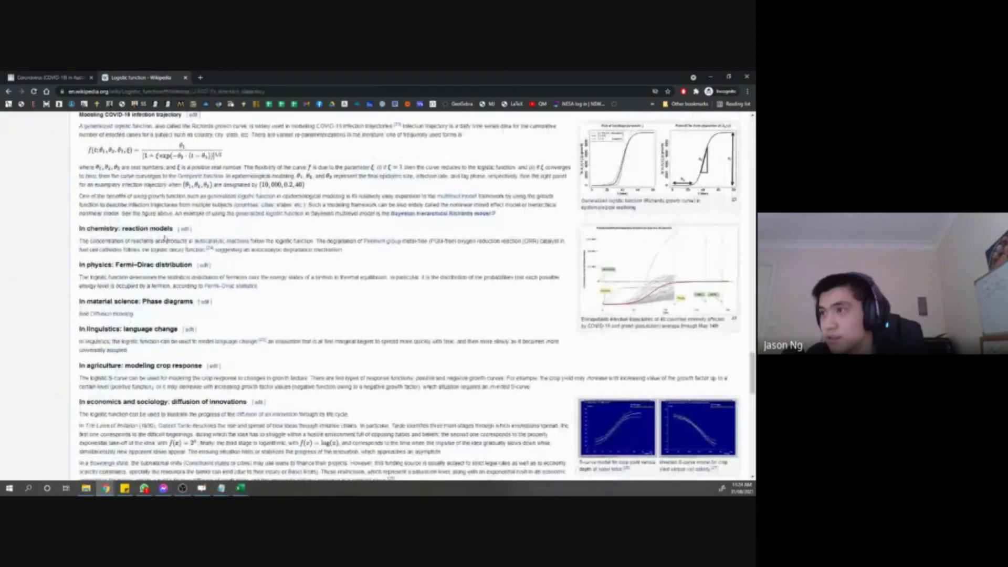
scroll(135, 177, "up", 2)
left_click_drag(106, 193, 245, 200)
scroll(488, 370, "down", 1)
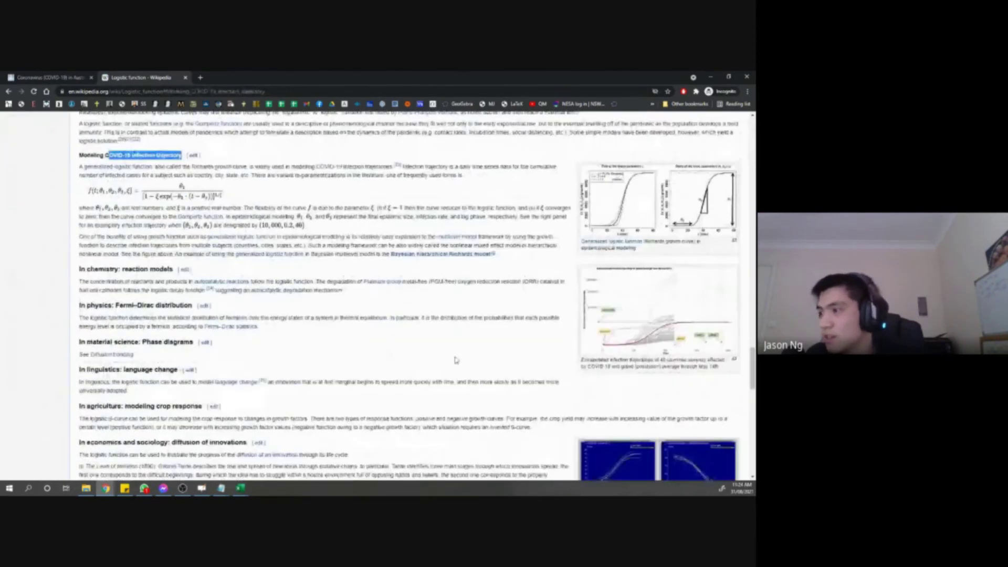
View the standard logistic sigmoid graph from the start of the article enlarged, and close the article.
scroll(411, 351, "up", 20)
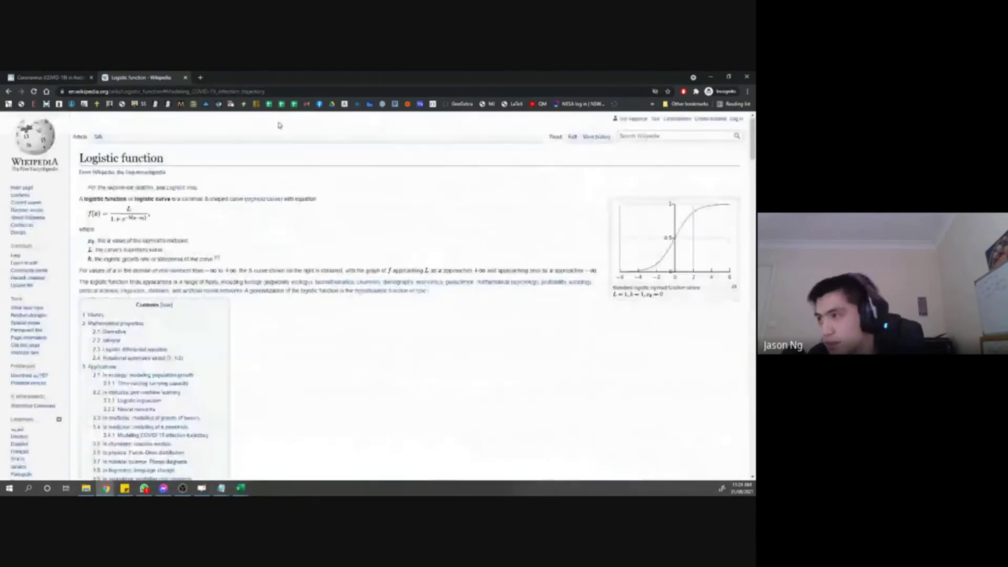
left_click(700, 250)
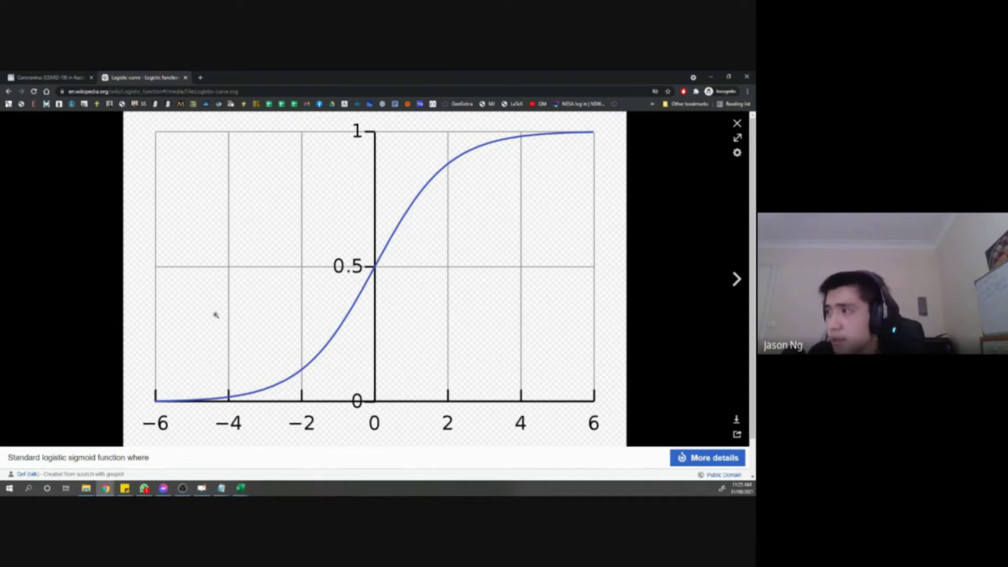
middle_click(170, 77)
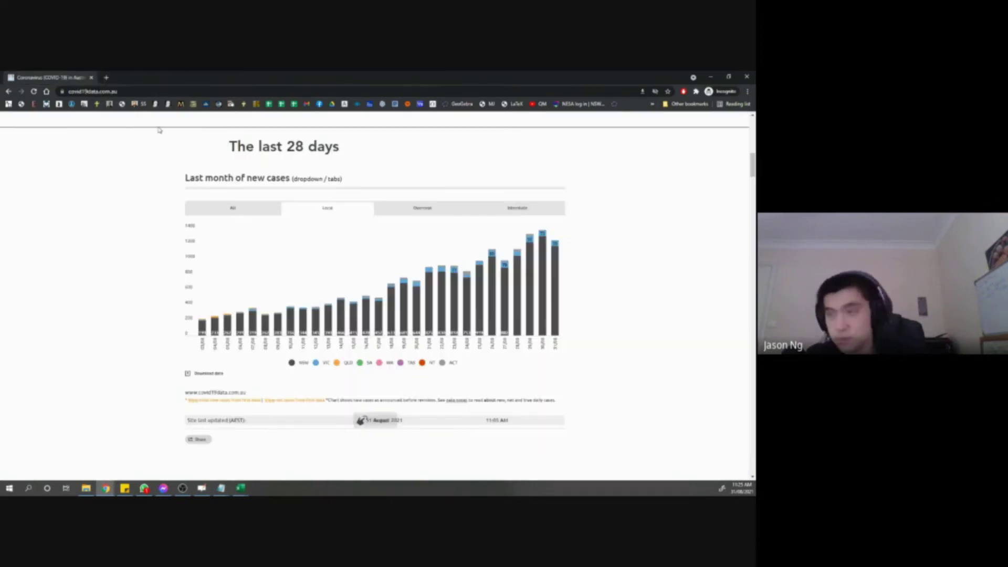
Search for "logistic curve" again, reopen the Wikipedia article and show its logistic formula image alone in a separate tab.
left_click(106, 77)
type("logistic curve")
key("Return")
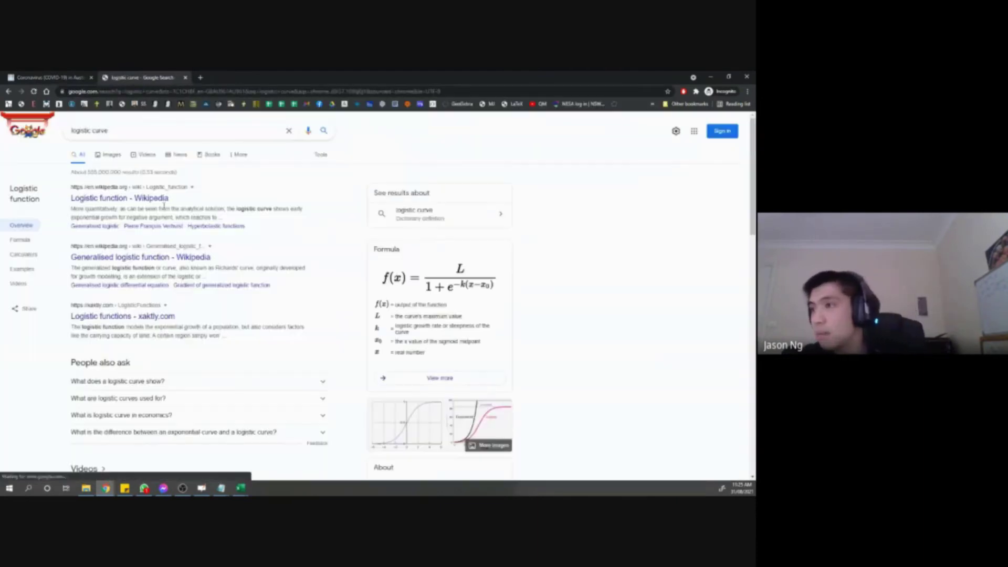
left_click(157, 181)
right_click(125, 188)
left_click(150, 195)
left_click(185, 78)
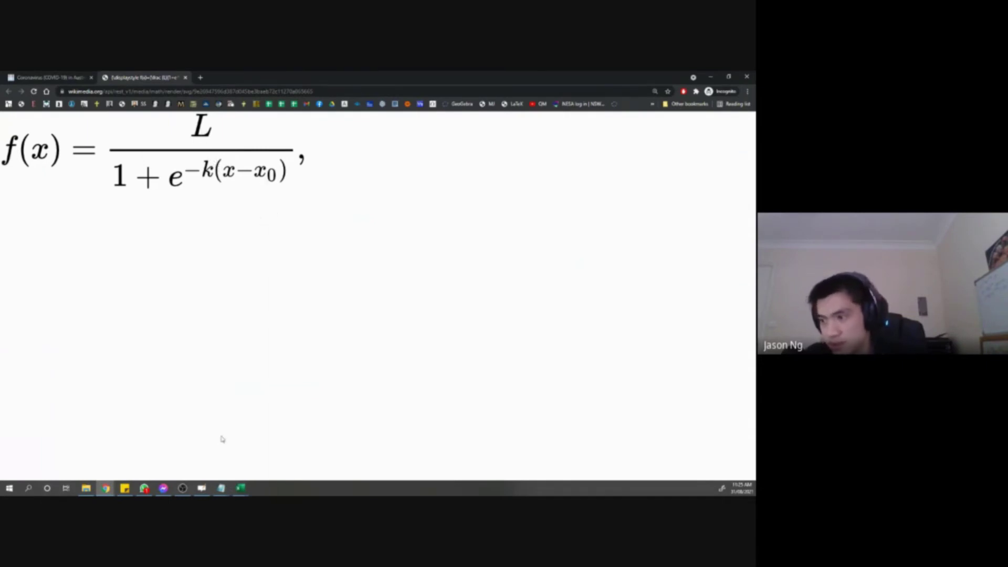
Switch to the OpenBoard whiteboard and handwrite Y = A + BX with the pen, using red for A, blue for B and black elsewhere.
left_click(203, 489)
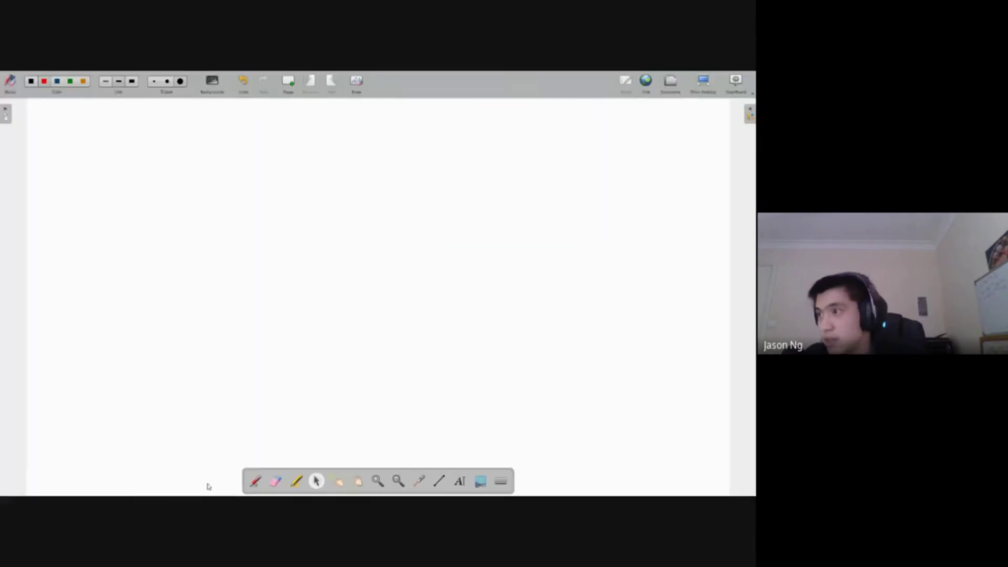
left_click(257, 482)
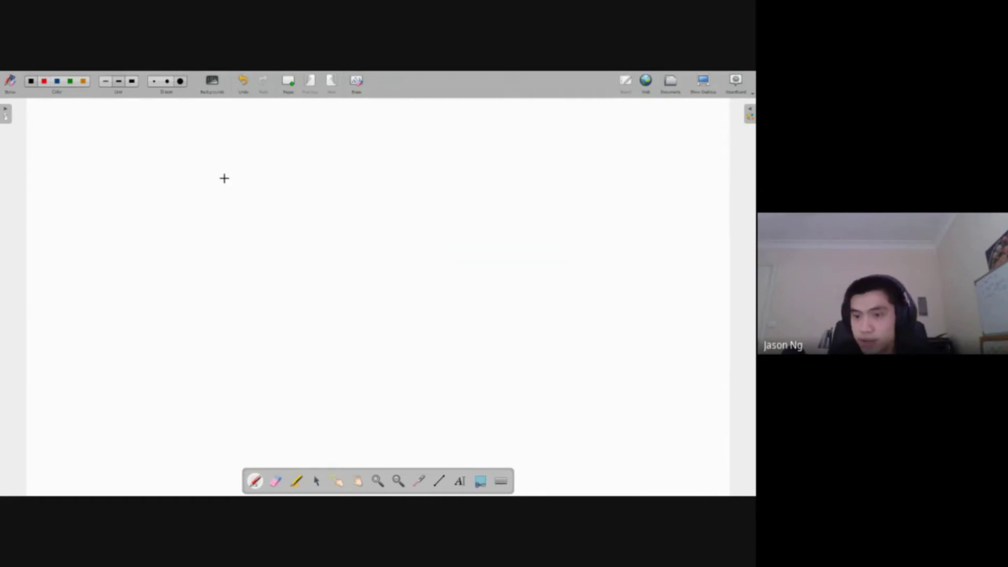
left_click_drag(179, 145, 196, 184)
left_click_drag(223, 160, 239, 157)
left_click_drag(222, 171, 287, 182)
left_click(44, 81)
left_click_drag(272, 166, 321, 180)
left_click(31, 81)
left_click_drag(307, 171, 359, 175)
left_click(56, 81)
left_click_drag(354, 140, 359, 176)
left_click(31, 81)
mouse_move(383, 135)
left_mouse_down()
mouse_move(415, 171)
mouse_move(398, 180)
left_mouse_up()
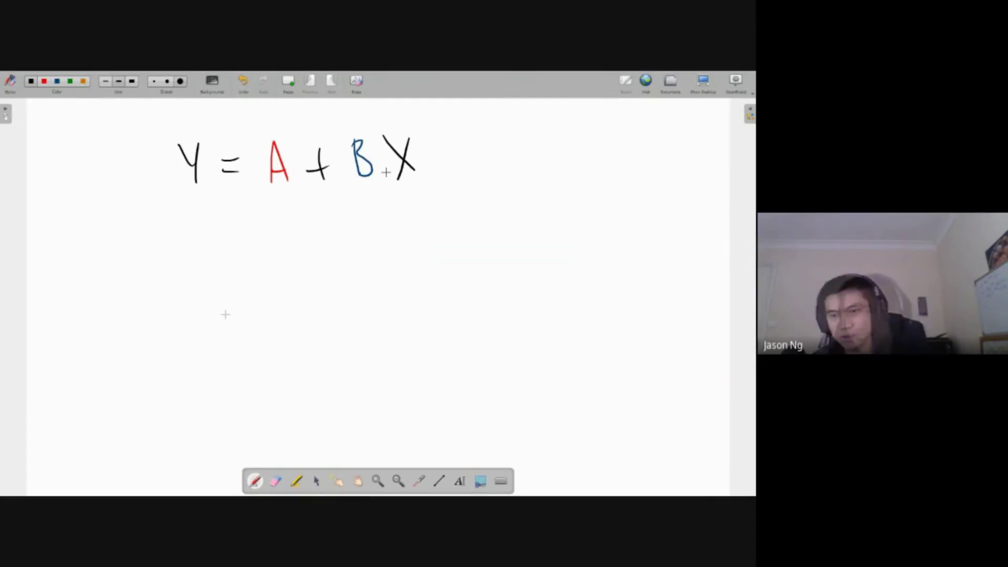
Handwrite y = □x + □ below the first equation, with a blue box for the coefficient and a red box for the constant.
left_click_drag(192, 311, 188, 358)
left_click_drag(223, 326, 238, 325)
left_click_drag(223, 338, 265, 348)
left_click(56, 81)
mouse_move(262, 313)
left_mouse_down()
mouse_move(296, 354)
mouse_move(263, 355)
left_mouse_up()
left_click(31, 80)
mouse_move(297, 331)
left_mouse_down()
mouse_move(306, 351)
mouse_move(359, 337)
left_mouse_up()
mouse_move(352, 330)
left_mouse_down()
mouse_move(354, 345)
mouse_move(379, 351)
left_mouse_up()
mouse_move(372, 314)
left_mouse_down()
mouse_move(405, 307)
mouse_move(417, 348)
mouse_move(388, 351)
left_mouse_up()
Draw a dashed blue arrow from B to the blue box and a dashed red arrow from A to the red box.
left_click(57, 81)
left_click_drag(359, 187, 359, 193)
left_click_drag(352, 200, 337, 224)
left_click_drag(321, 242, 301, 269)
mouse_move(292, 280)
left_mouse_down()
mouse_move(284, 291)
mouse_move(298, 292)
left_mouse_up()
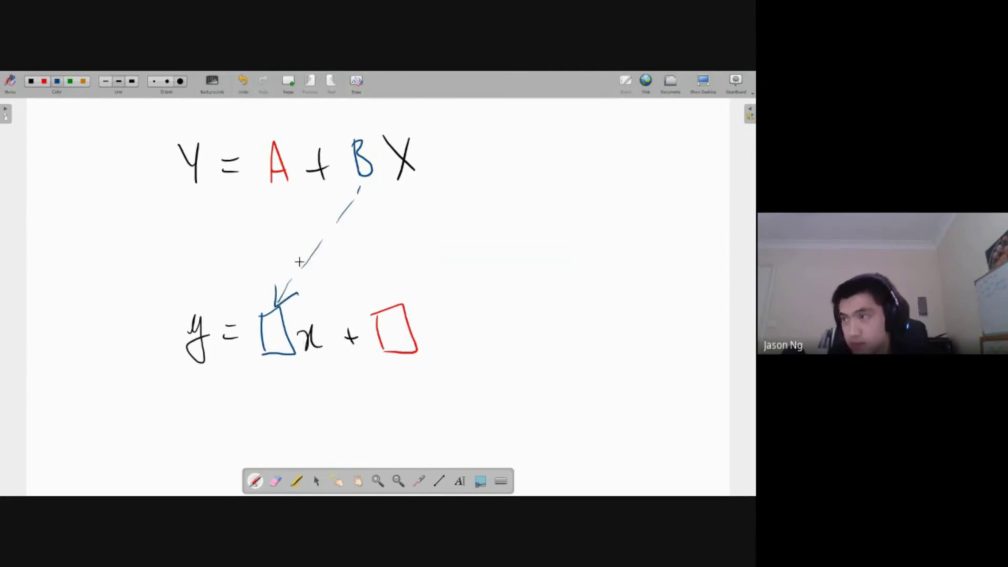
left_click(44, 80)
left_click_drag(287, 192, 290, 195)
left_click_drag(301, 207, 377, 310)
mouse_move(369, 312)
left_mouse_down()
mouse_move(379, 310)
mouse_move(378, 288)
left_mouse_up()
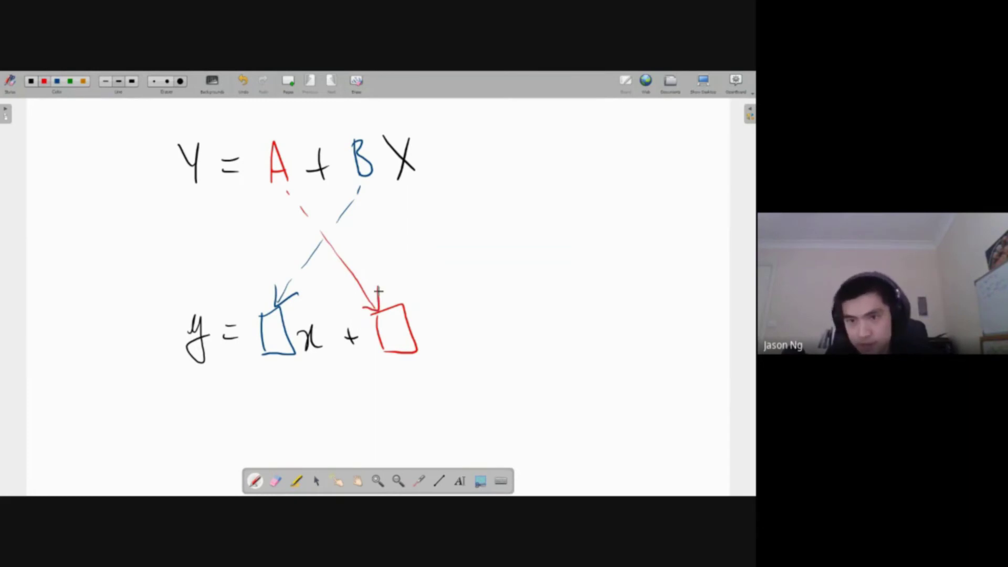
Handwrite the heading "Calculator:" in orange beside the Y = A + BX equation.
left_click(82, 81)
mouse_move(513, 145)
left_mouse_down()
mouse_move(527, 140)
mouse_move(517, 165)
left_mouse_up()
left_click_drag(544, 150, 554, 164)
mouse_move(566, 143)
left_mouse_down()
mouse_move(563, 164)
mouse_move(620, 164)
left_mouse_up()
mouse_move(623, 155)
left_mouse_down()
mouse_move(635, 163)
mouse_move(644, 152)
left_mouse_up()
left_click_drag(607, 150, 630, 147)
left_click(653, 143)
left_click(656, 156)
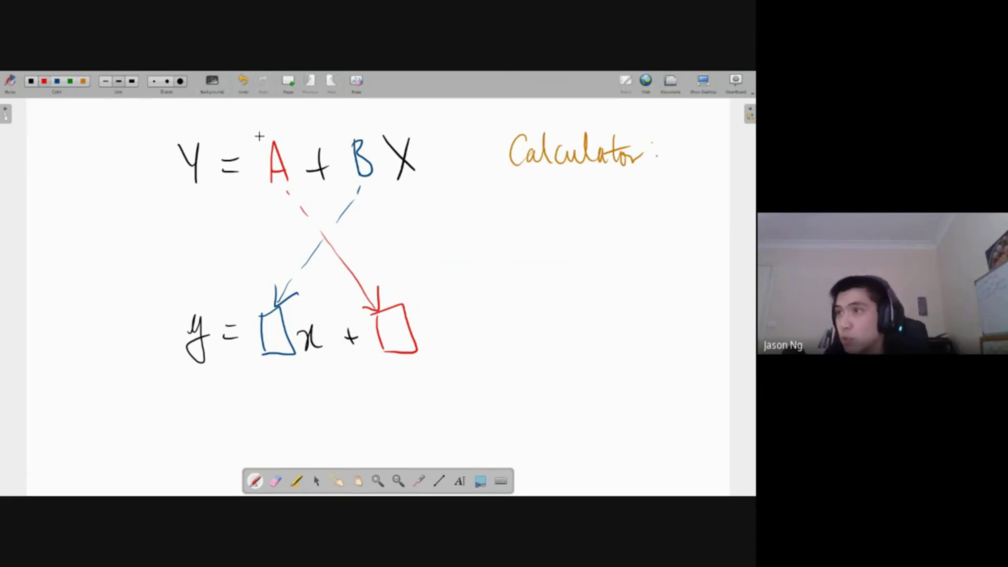
Circle A in red and B in blue in the Y = A + BX equation.
mouse_move(272, 147)
left_mouse_down()
mouse_move(271, 197)
mouse_move(265, 131)
left_mouse_up()
left_click(56, 81)
mouse_move(353, 119)
left_mouse_down()
mouse_move(379, 158)
mouse_move(355, 122)
left_mouse_up()
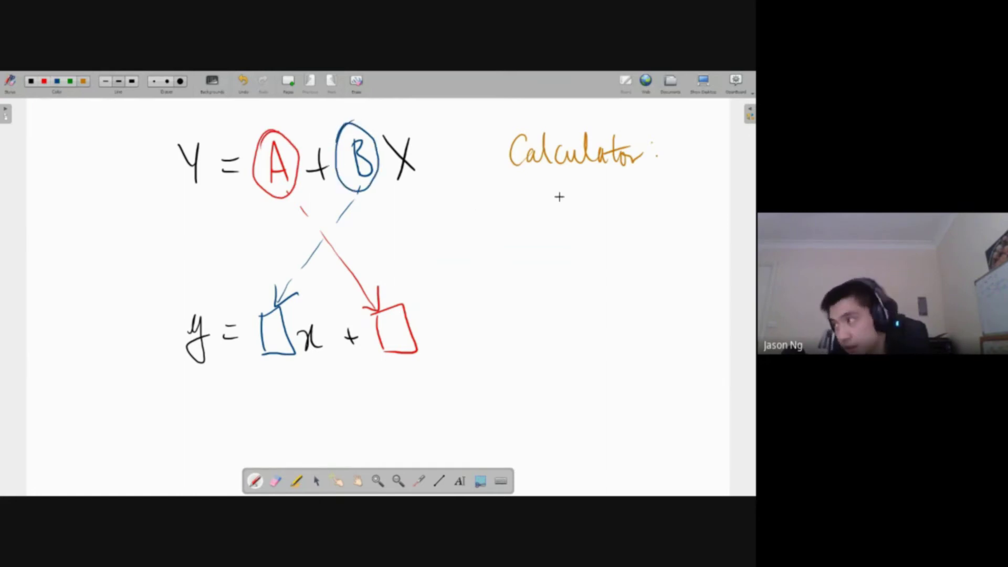
Handwrite "fit the given data to the best values of A, B" under the Calculator heading in orange, with A red and B blue.
mouse_move(500, 210)
left_mouse_down()
mouse_move(509, 189)
mouse_move(499, 227)
left_mouse_up()
left_click_drag(510, 215, 523, 231)
left_click_drag(565, 194, 560, 229)
mouse_move(567, 197)
left_mouse_down()
mouse_move(568, 212)
mouse_move(621, 251)
left_mouse_up()
mouse_move(645, 216)
left_mouse_down()
mouse_move(662, 211)
mouse_move(681, 224)
left_mouse_up()
mouse_move(528, 284)
left_mouse_down()
mouse_move(519, 294)
mouse_move(570, 304)
left_mouse_up()
mouse_move(610, 269)
left_mouse_down()
mouse_move(612, 300)
mouse_move(623, 287)
left_mouse_up()
left_click_drag(625, 284, 620, 297)
left_click_drag(658, 261, 657, 286)
mouse_move(664, 257)
left_mouse_down()
mouse_move(672, 286)
mouse_move(697, 296)
left_mouse_up()
mouse_move(525, 337)
left_mouse_down()
mouse_move(523, 370)
mouse_move(549, 367)
left_mouse_up()
mouse_move(556, 342)
left_mouse_down()
mouse_move(560, 371)
mouse_move(619, 347)
mouse_move(633, 365)
left_mouse_up()
left_click_drag(638, 325, 677, 363)
left_click_drag(544, 417, 541, 420)
mouse_move(556, 408)
left_mouse_down()
mouse_move(559, 454)
mouse_move(602, 422)
left_mouse_up()
left_click(44, 81)
left_click_drag(619, 428, 617, 439)
left_click(57, 81)
left_click_drag(637, 396, 639, 421)
mouse_move(638, 398)
left_mouse_down()
mouse_move(653, 416)
mouse_move(639, 423)
left_mouse_up()
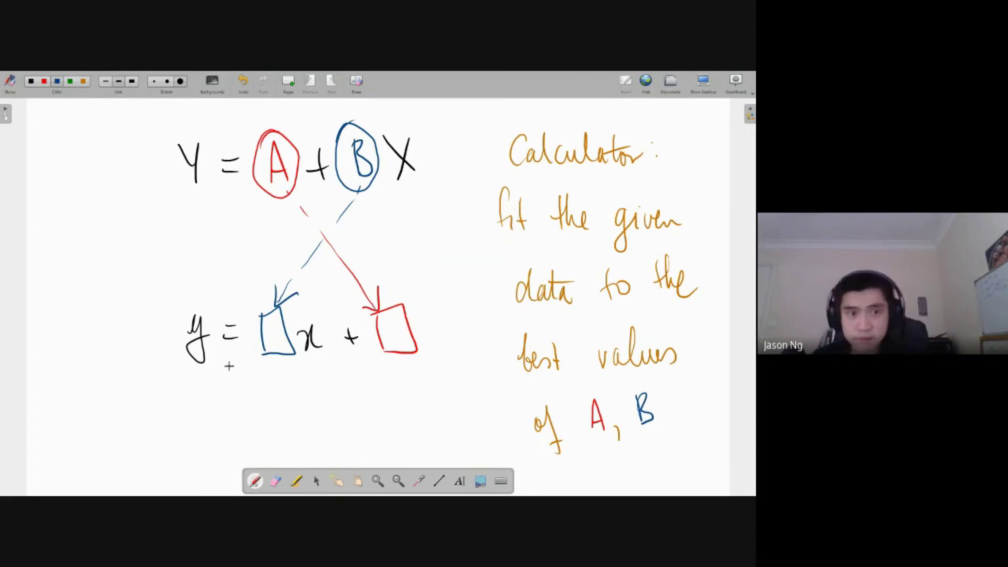
Switch back to Chrome, search for "logistic curve" in a new tab and open Wikipedia's Logistic function article.
key("alt+Tab")
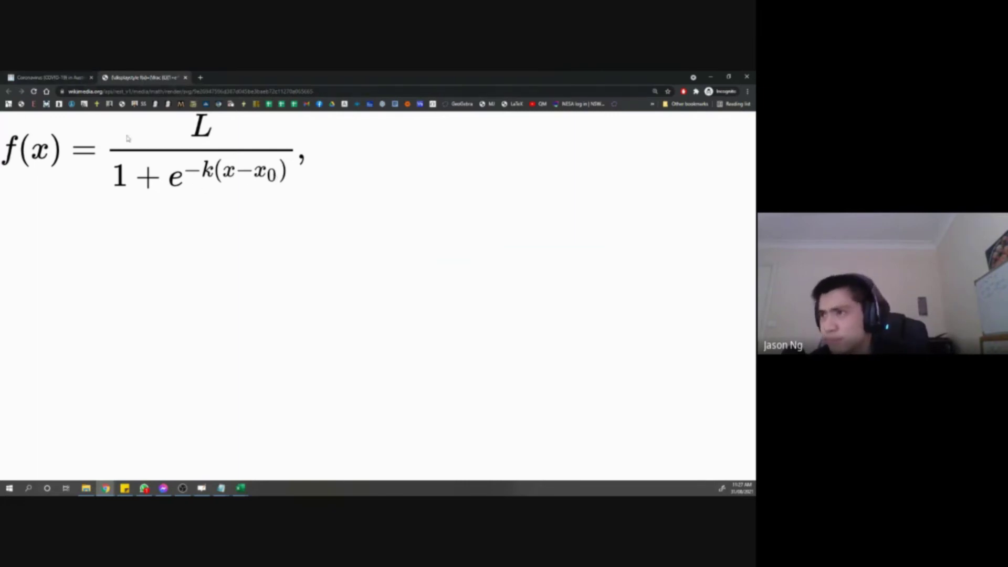
key("ctrl+t")
type("logistic curve")
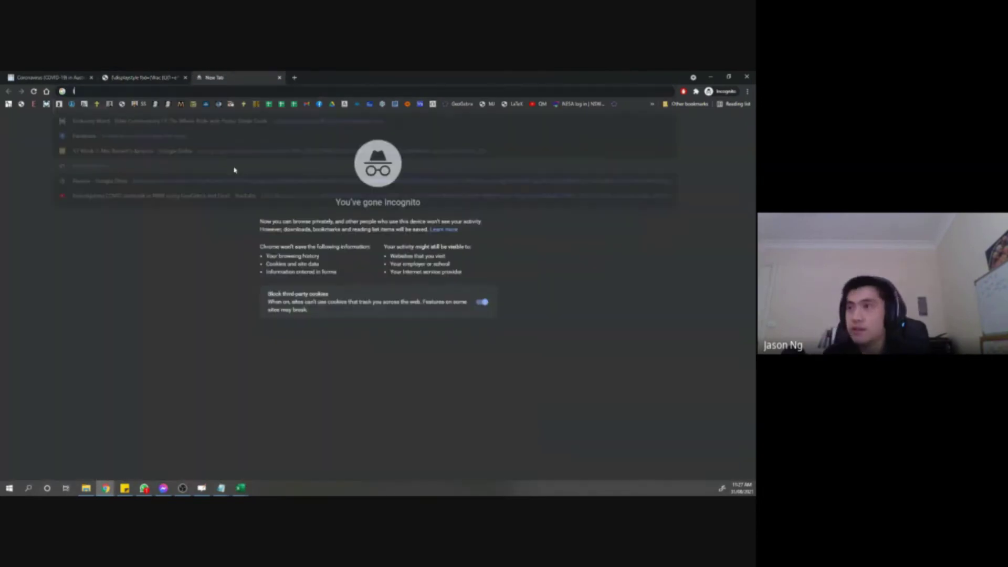
key("Return")
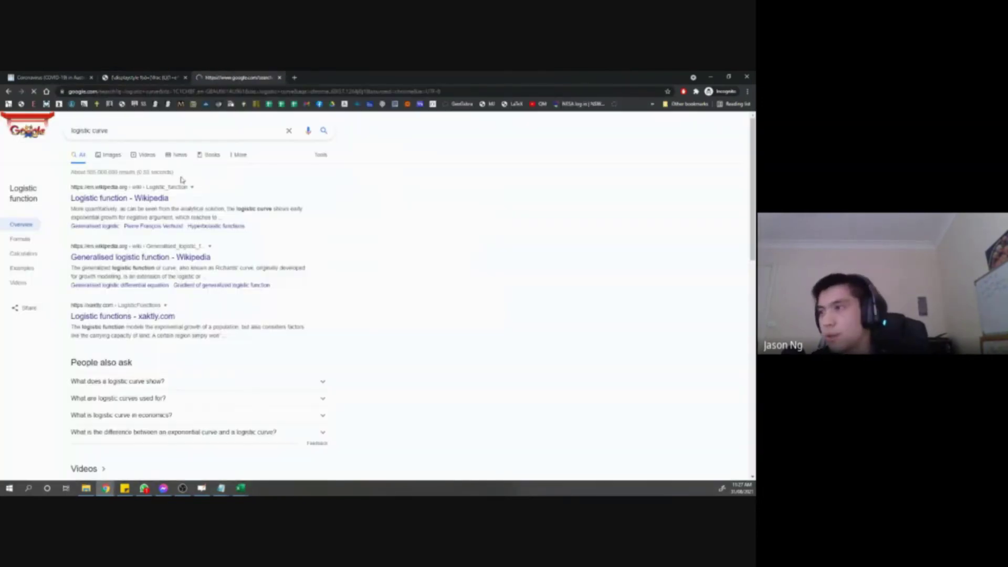
left_click(100, 196)
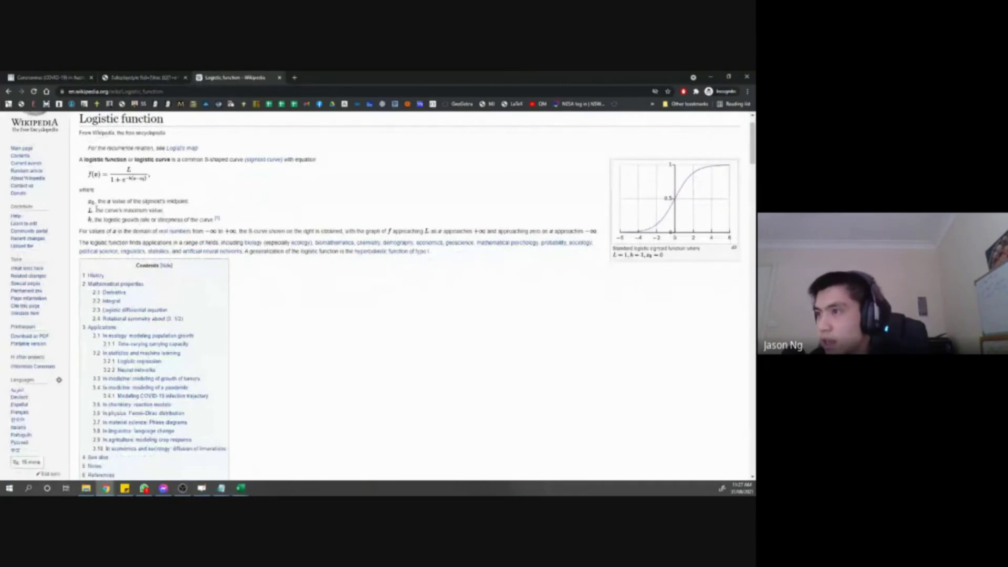
Enlarge the article and examine the definitions of the logistic parameters x₀, L and k.
scroll(125, 198, "up", 4)
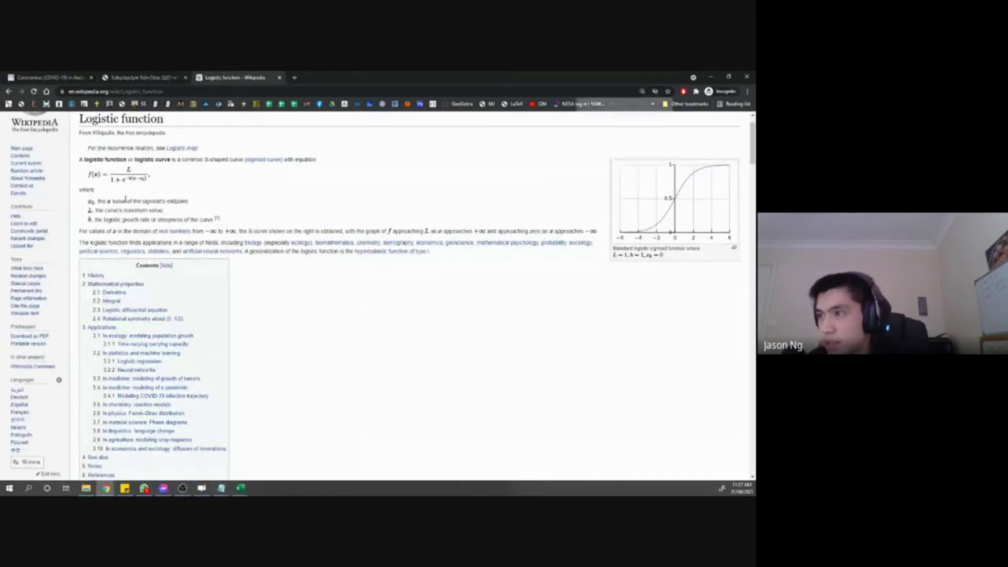
left_click_drag(153, 246, 348, 298)
left_click(156, 278)
mouse_move(294, 279)
left_mouse_down()
mouse_move(324, 278)
mouse_move(299, 278)
left_mouse_up()
left_click_drag(193, 261, 180, 246)
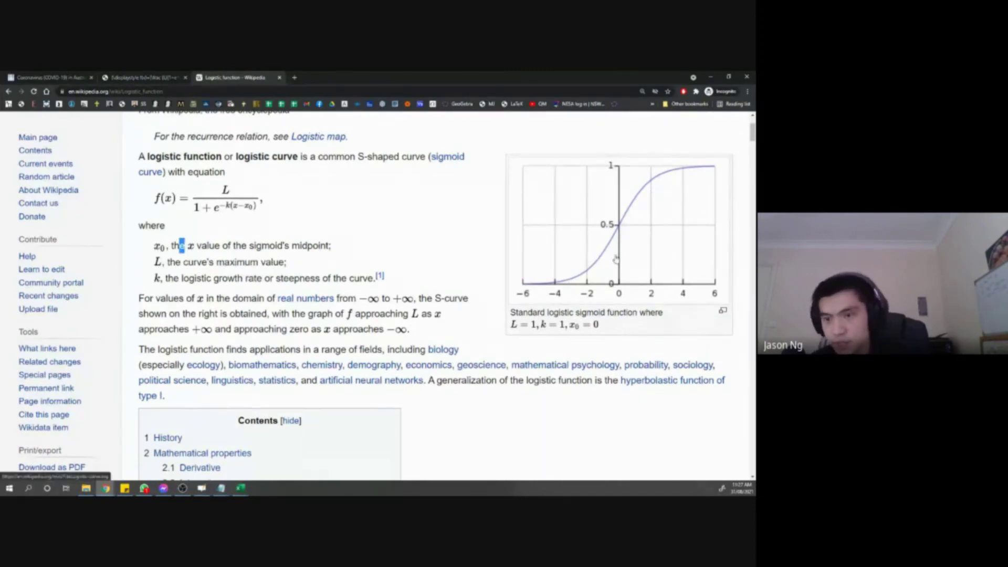
Switch to File Explorer, create a text file renamed logistic_fit.py in the Exponential Modelling Live folder, and open it in Notepad++.
left_click(388, 241)
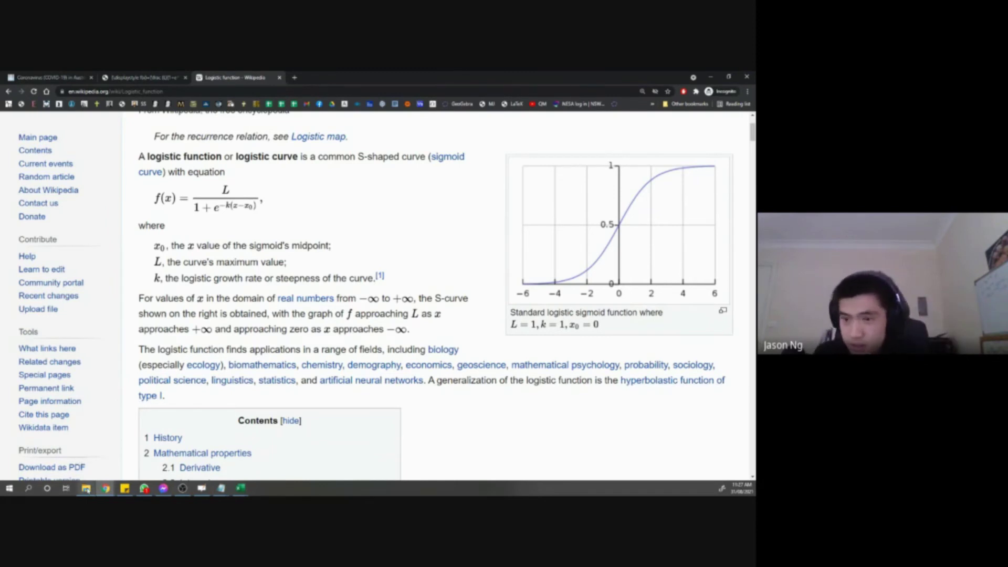
mouse_move(86, 489)
left_click(105, 451)
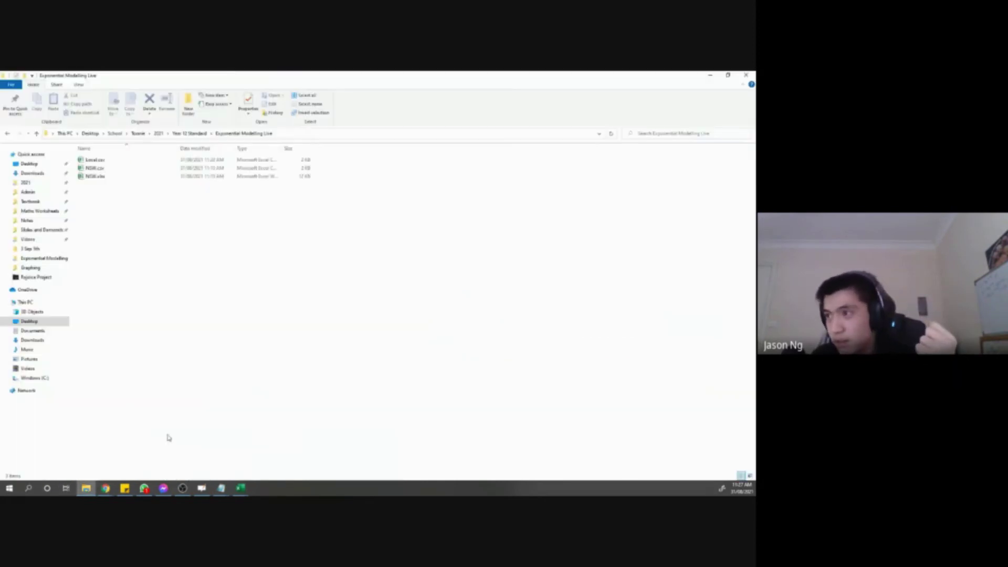
right_click(159, 283)
mouse_move(147, 378)
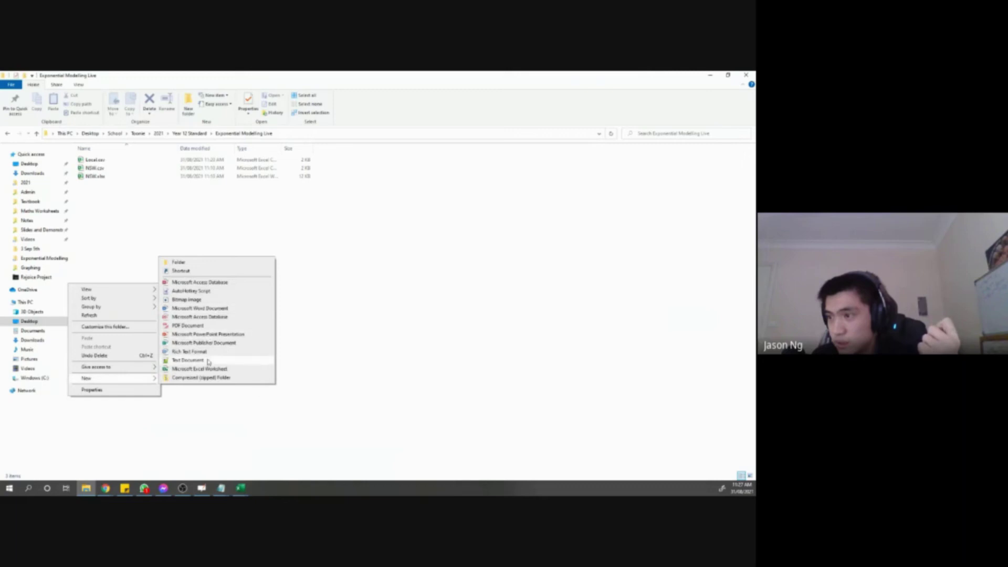
left_click(188, 361)
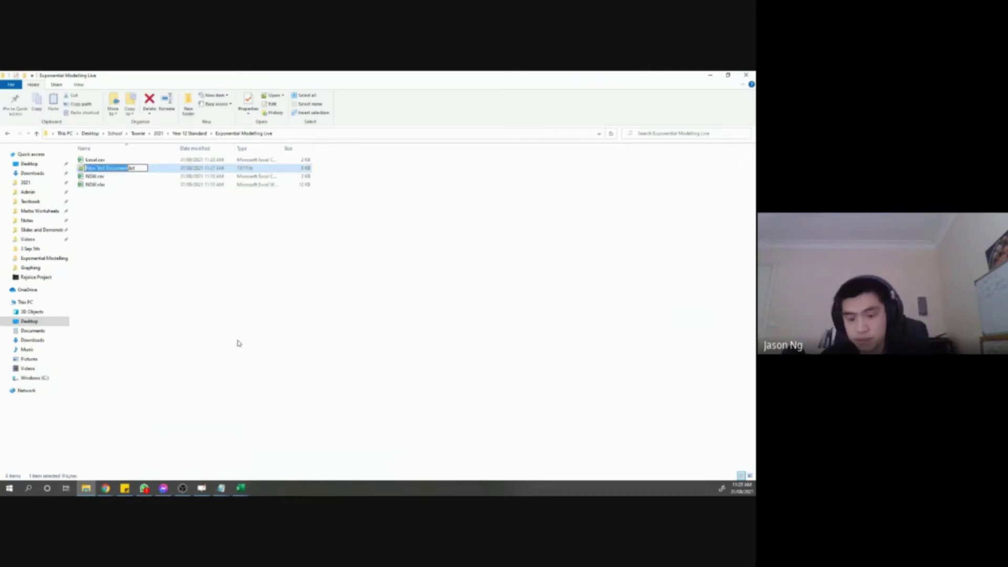
type("logistic")
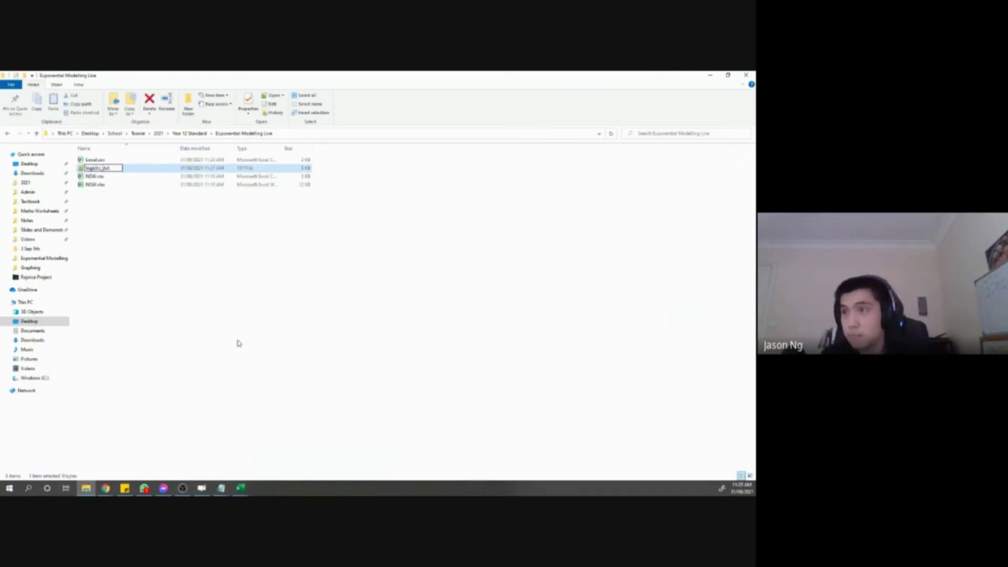
type("_fit.")
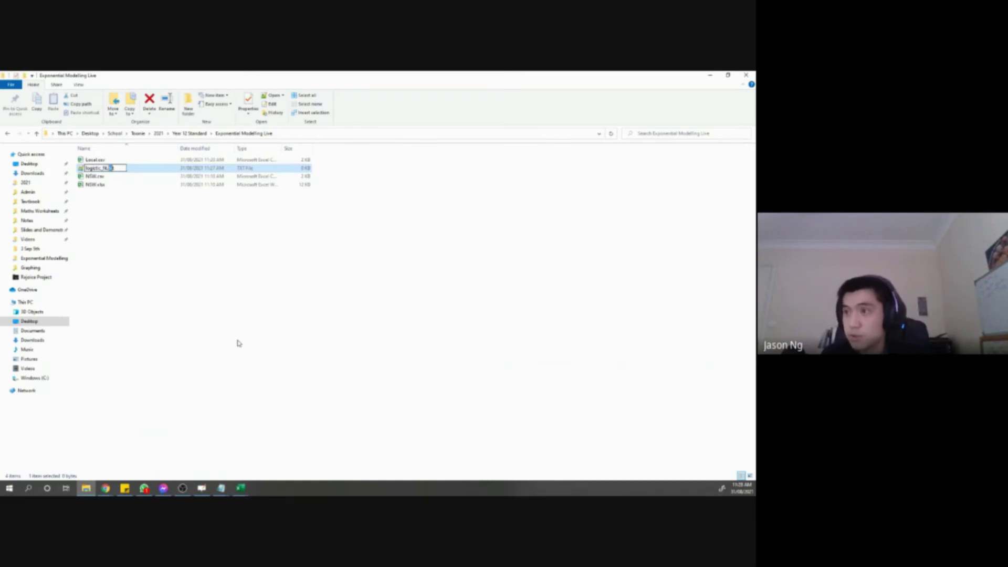
type("py")
key("Return")
key("Return")
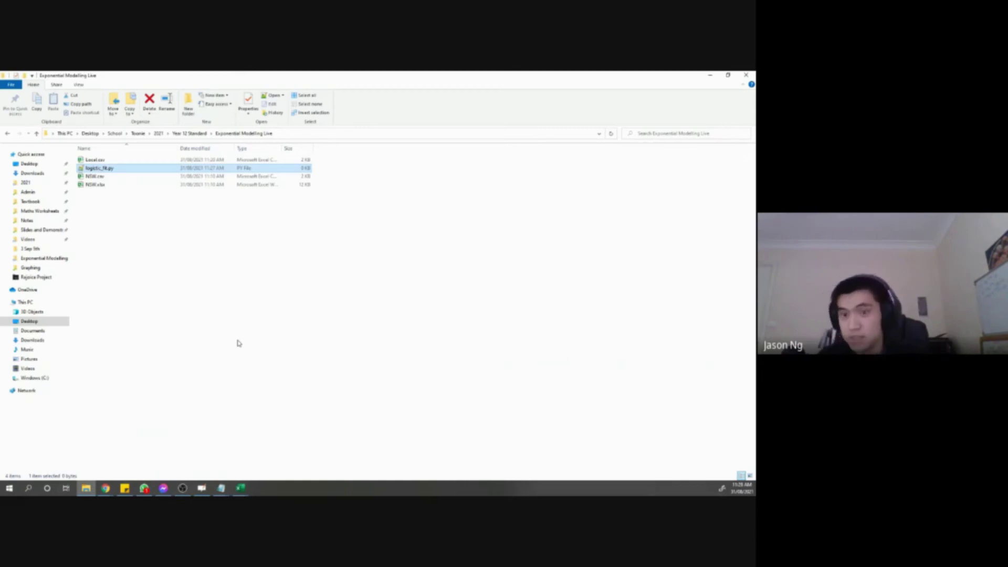
key("Return")
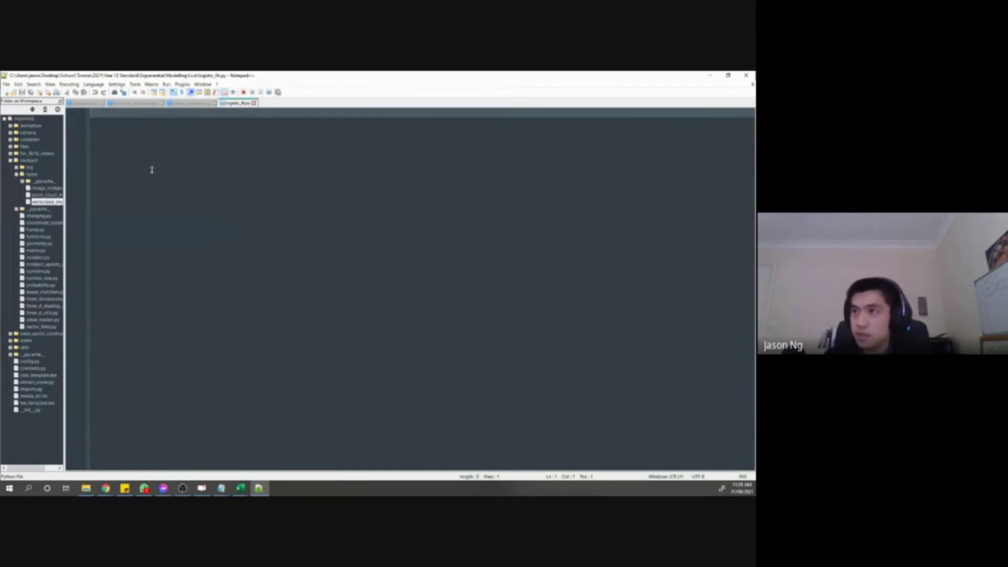
Write the script's first line, importing curve_fit from scipy.optimize.
type("import ")
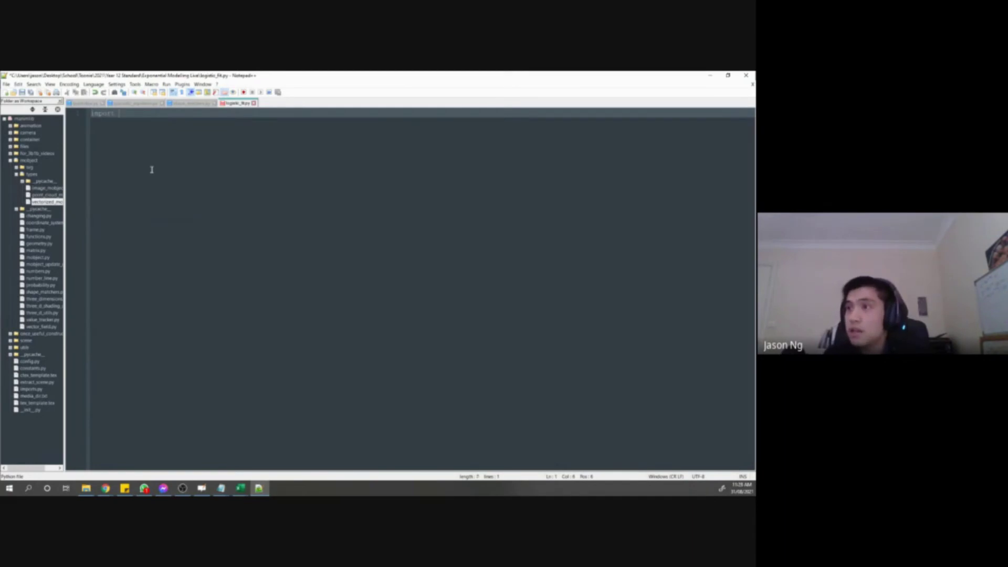
type("scipy.optimize")
key("ctrl+Left")
key("ctrl+Left")
key("ctrl+Left")
key("ctrl+Left")
key("ctrl+shift+Right")
type("from")
key("ctrl+Right")
key("ctrl+Right")
key("ctrl+Right")
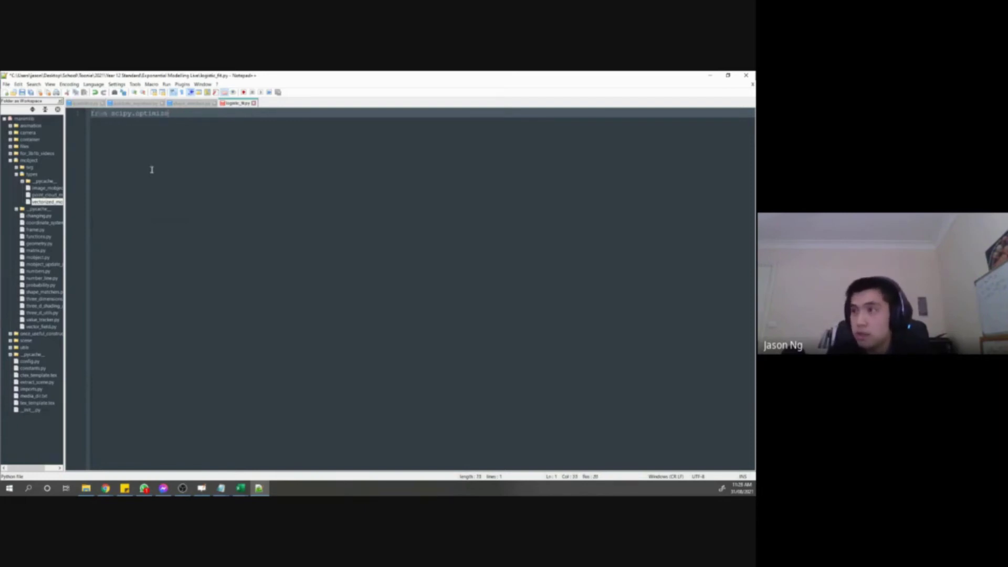
type("import curve_")
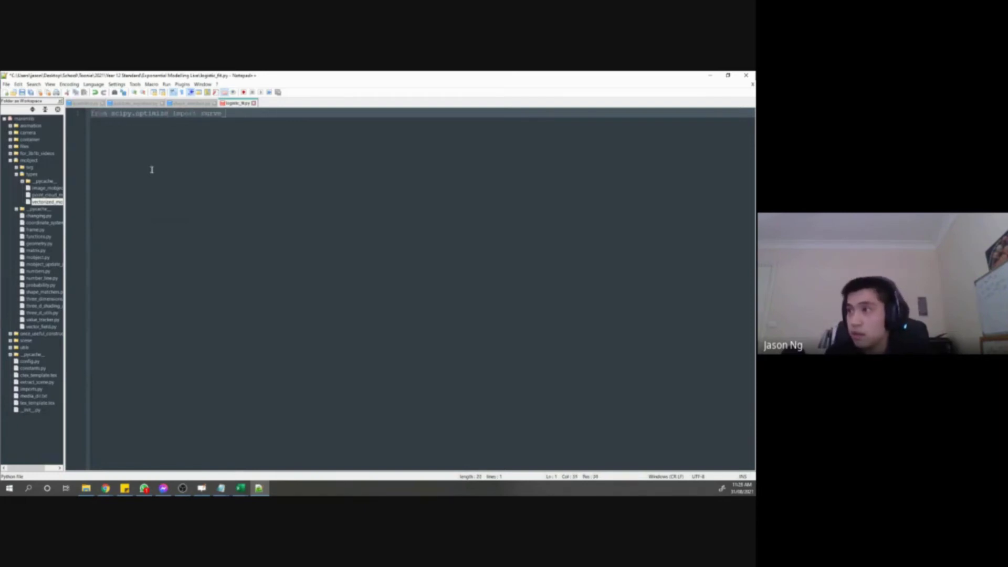
type("fi")
type("t")
key("Return")
Import numpy as np and matplotlib.pyplot as plt on the following lines and save the script.
type("import numpy as np")
key("Return")
type("import matpl")
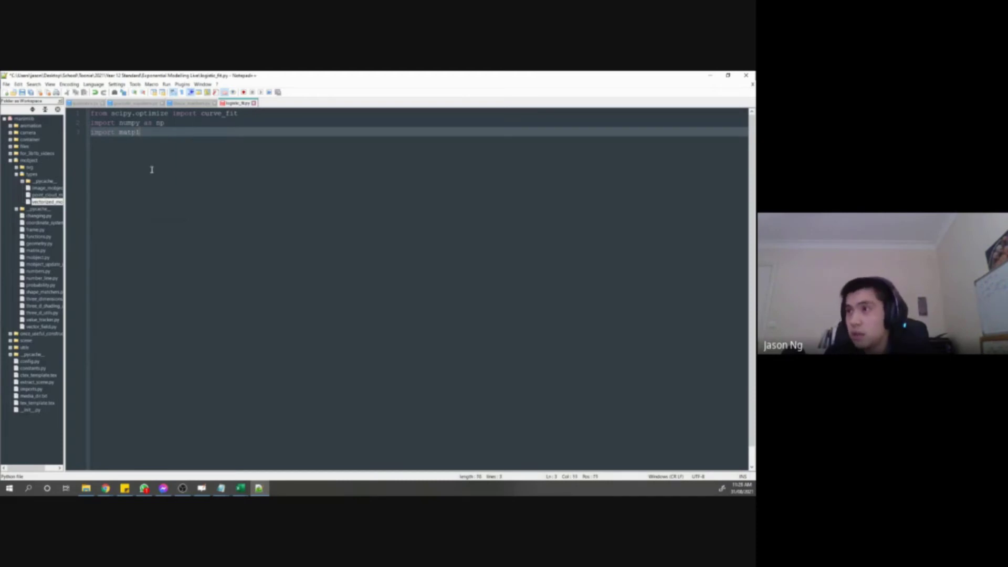
type("otlib.pyp")
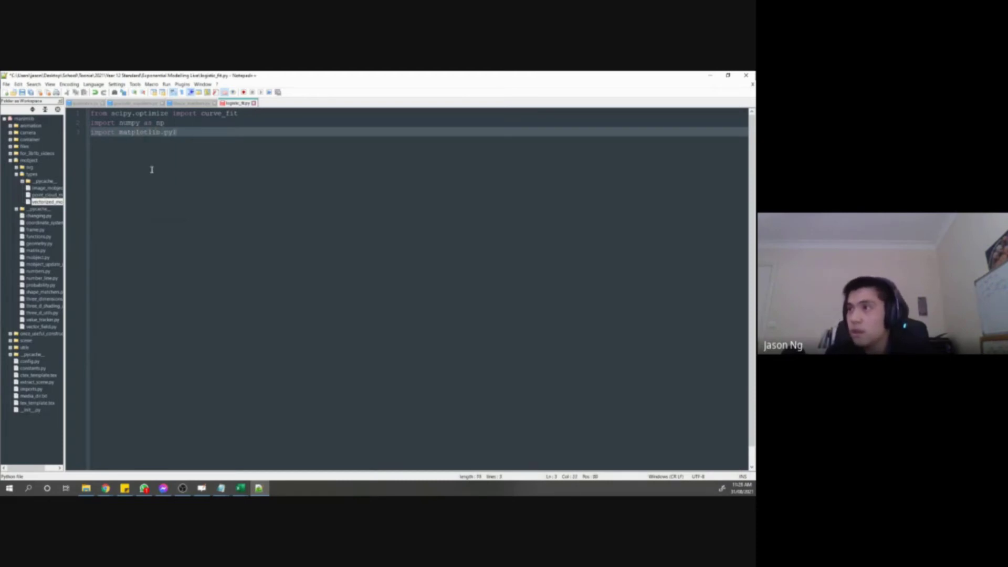
type("lot as plt")
key("Return")
key("Return")
key("ctrl+s")
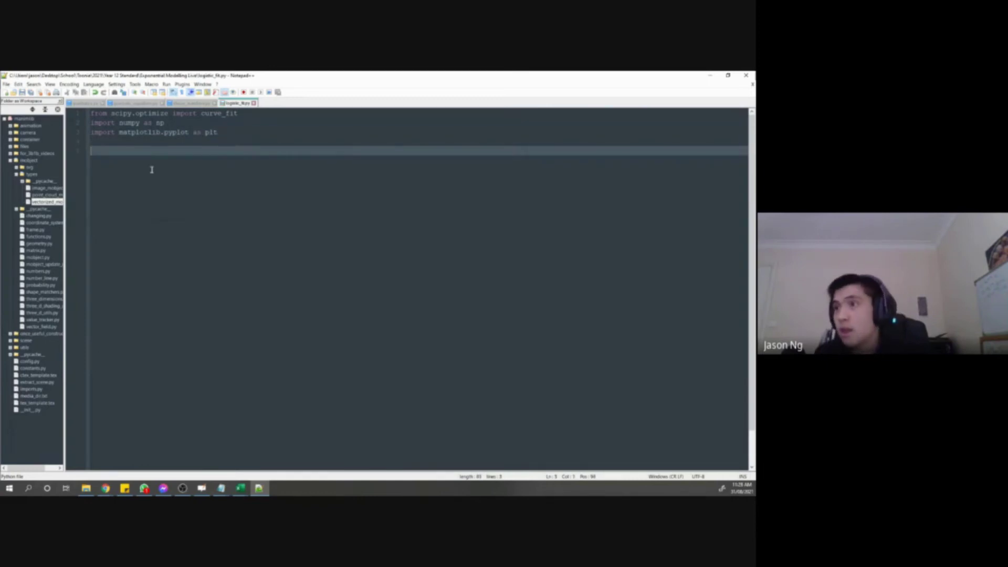
Add an empty multi-line list named ydata below the imports.
type("ydata = [")
key("Return")
key("Return")
type("]")
key("Up")
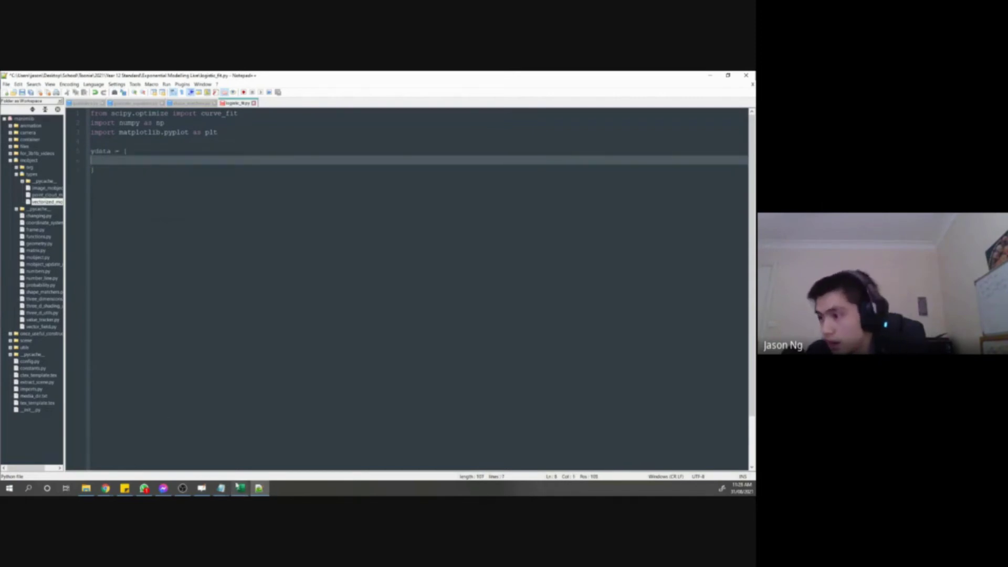
Switch to Excel, copy the NSW values for 3 to 31 August from the Local sheet, and paste them into the script's ydata list.
mouse_move(239, 487)
left_click(197, 445)
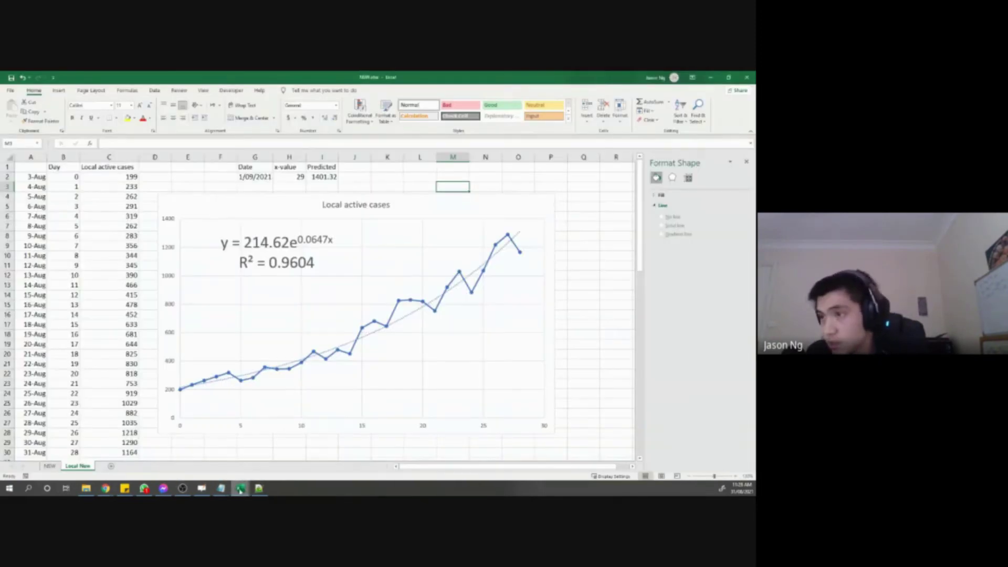
left_click(283, 446)
left_click_drag(48, 183, 55, 393)
key("ctrl+c")
key("alt+Tab")
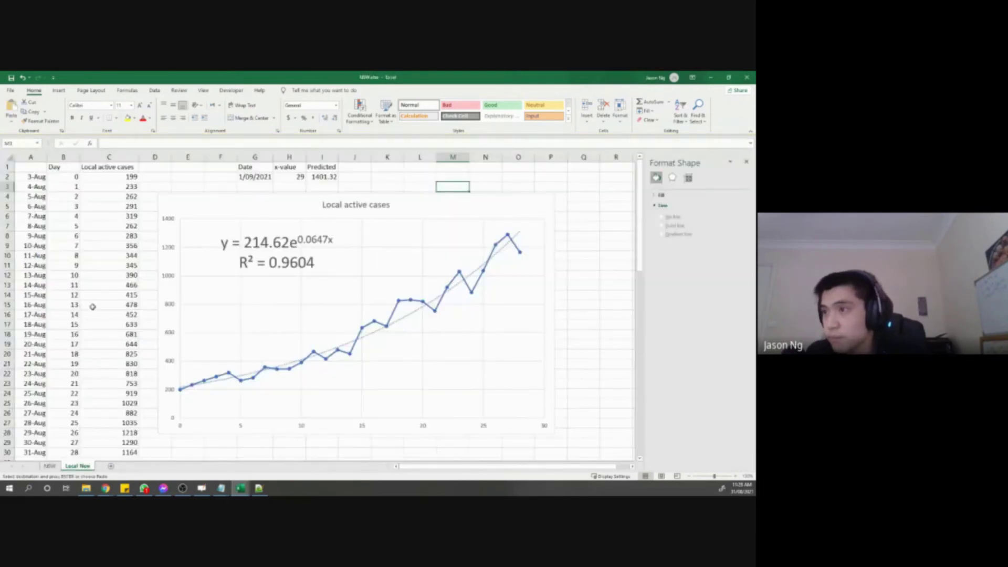
key("alt+Tab")
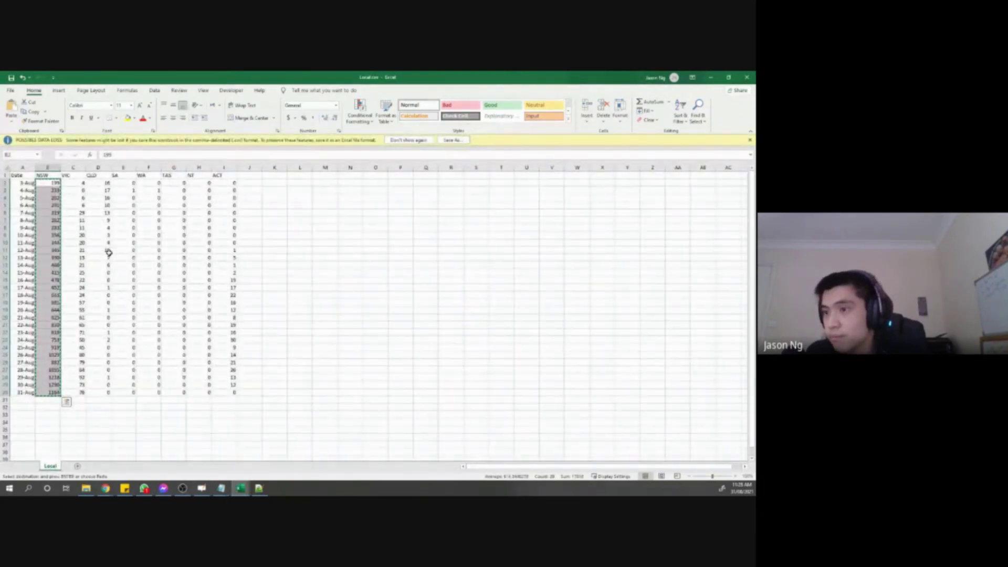
left_click(110, 256)
key("alt+Tab")
key("ctrl+v")
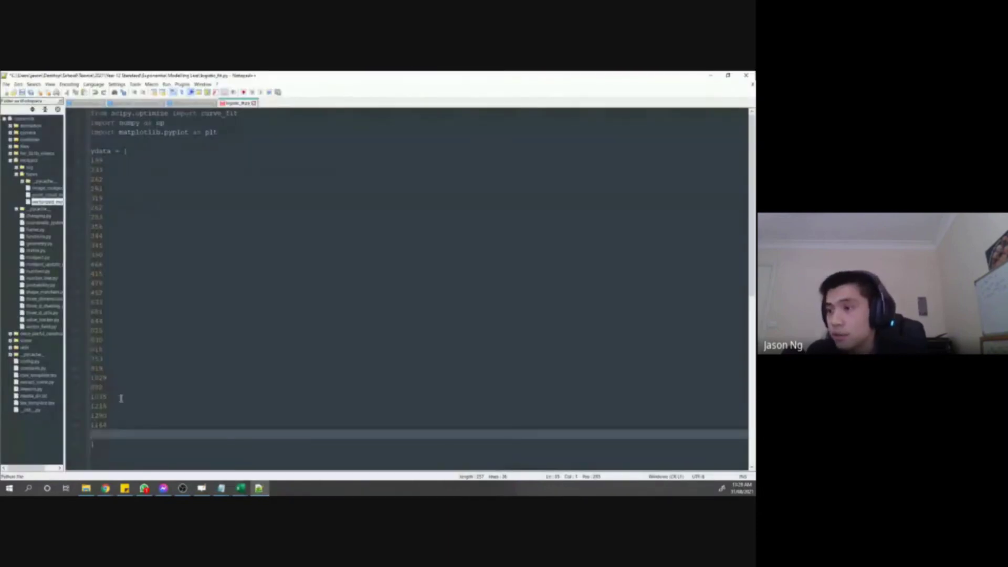
key("BackSpace")
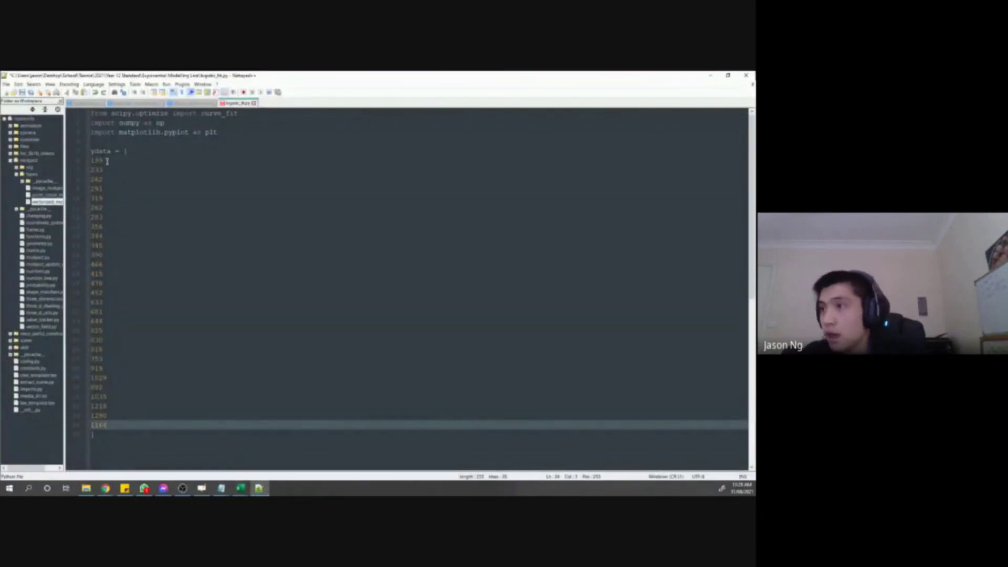
Add a comma after each value in the ydata list.
left_click_drag(107, 161, 108, 369)
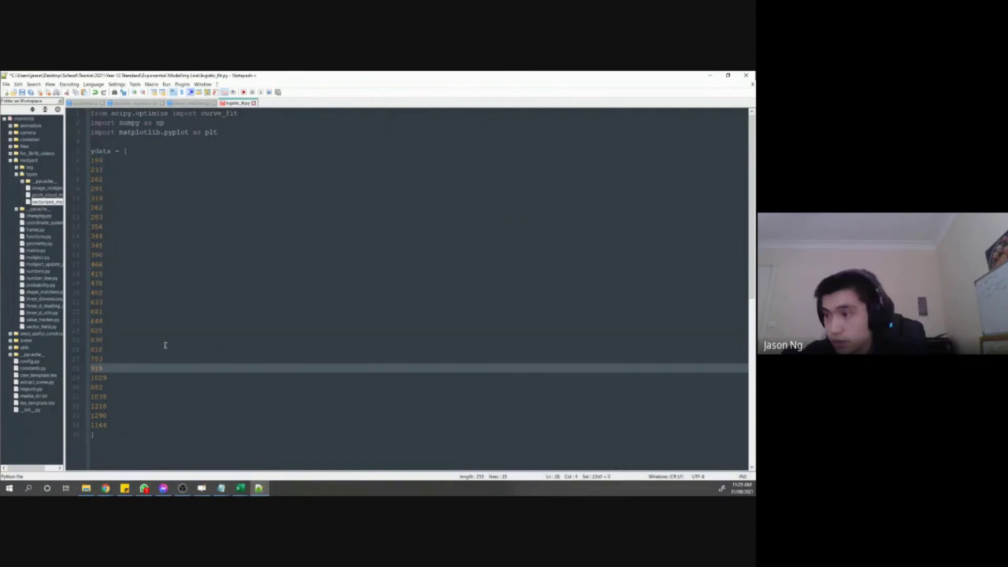
type(",,")
left_click(108, 388)
type(",")
left_click(112, 397)
type(",")
left_click(113, 407)
type(",")
left_click(116, 417)
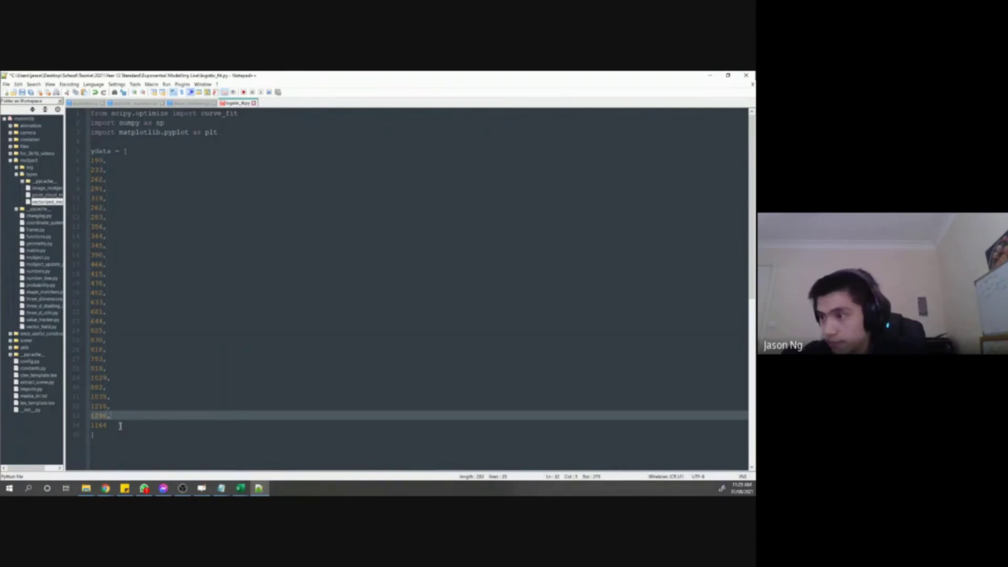
Indent all ydata values one level and collapse the list in the editor.
left_click_drag(122, 426, 91, 160)
key("Tab")
left_click(119, 237)
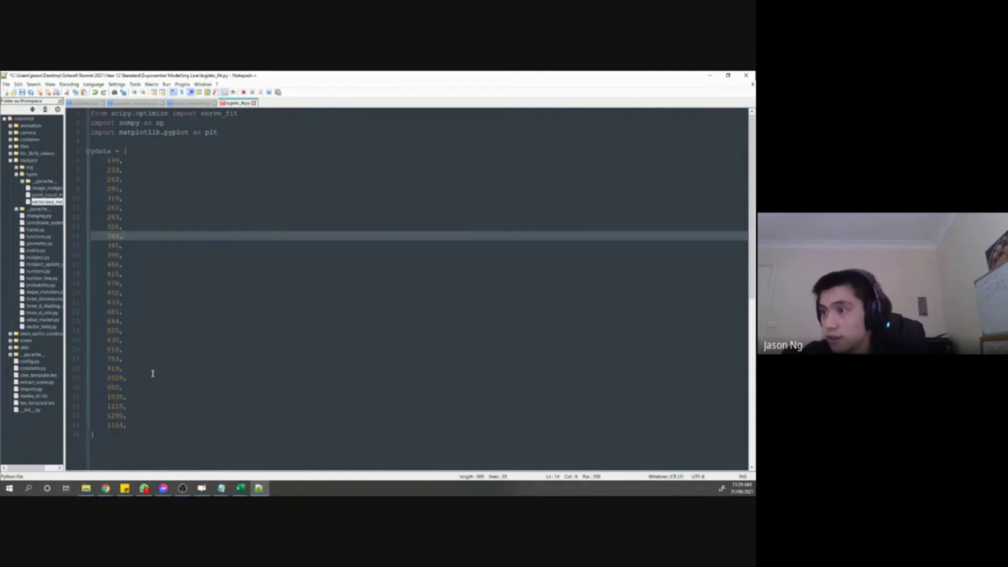
left_click(132, 434)
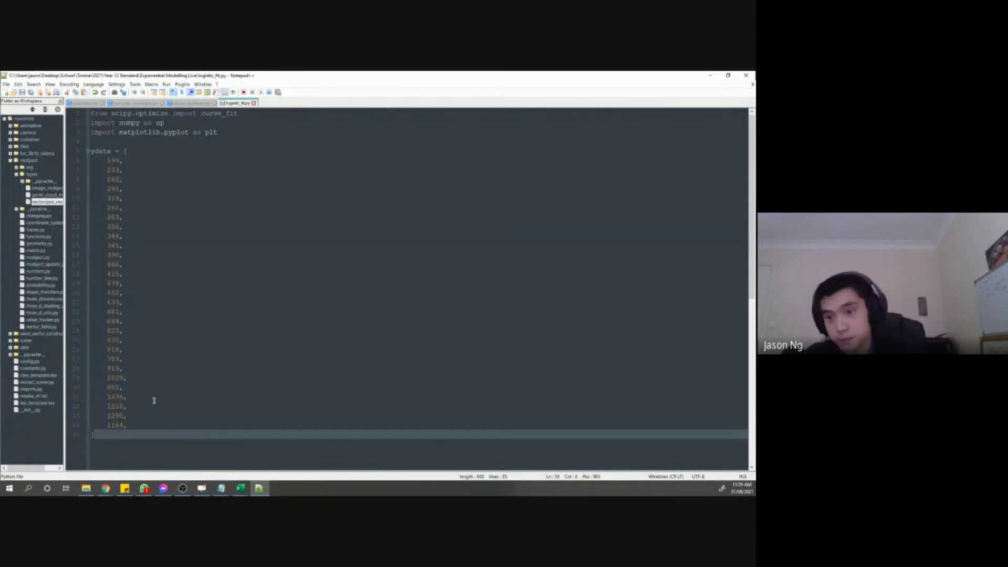
left_click(92, 160, "shift")
key("BackSpace")
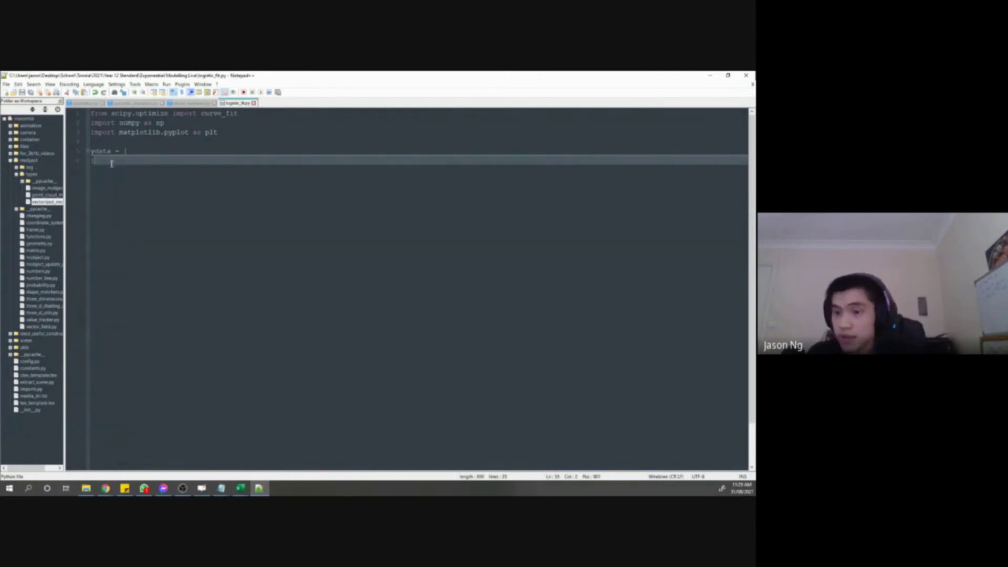
Below the ydata list, define xdata as np.arange(0, len(ydata)).
key("Return")
key("Return")
type("xdata = ")
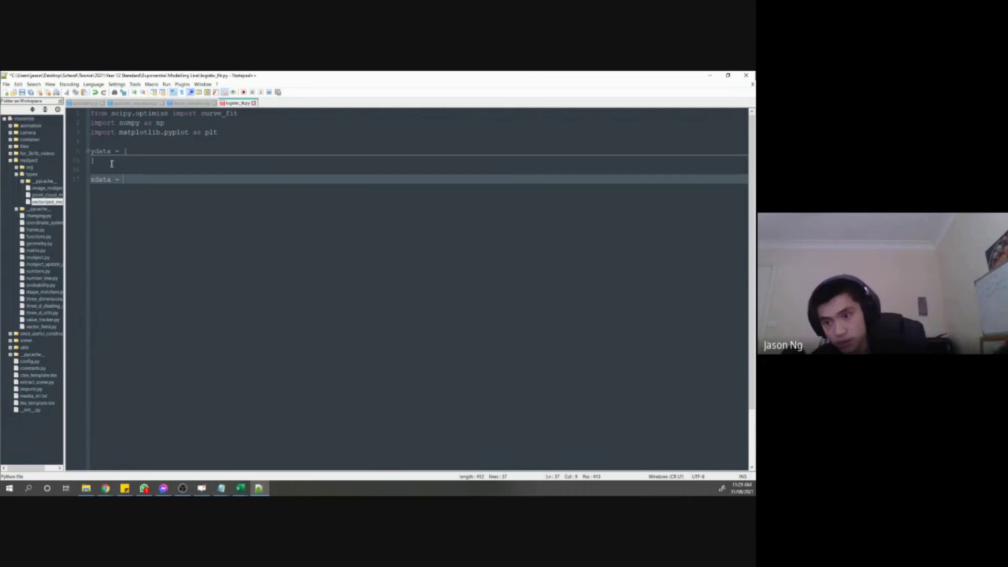
type("np.ara")
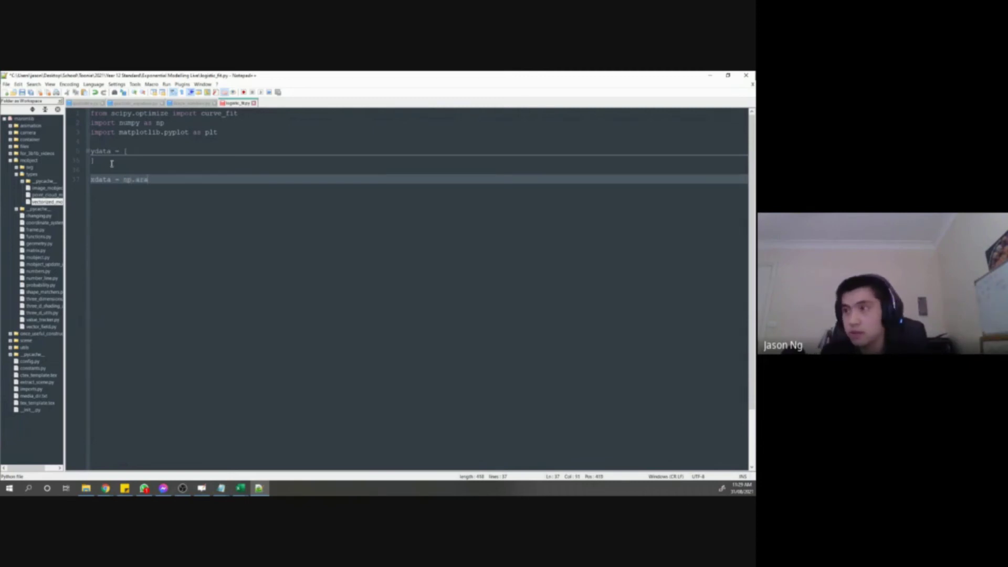
type("nge(0, len")
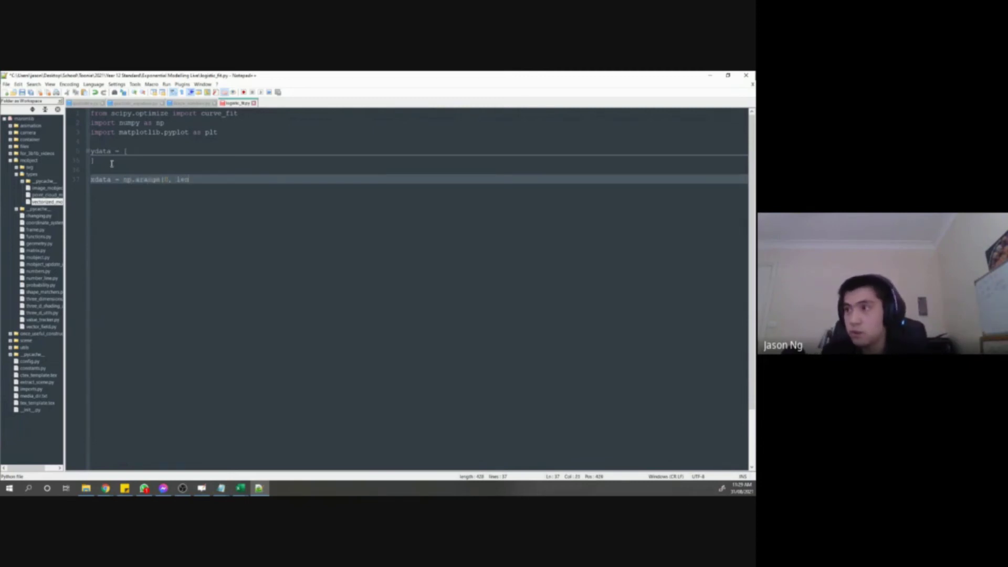
type("(ydata")
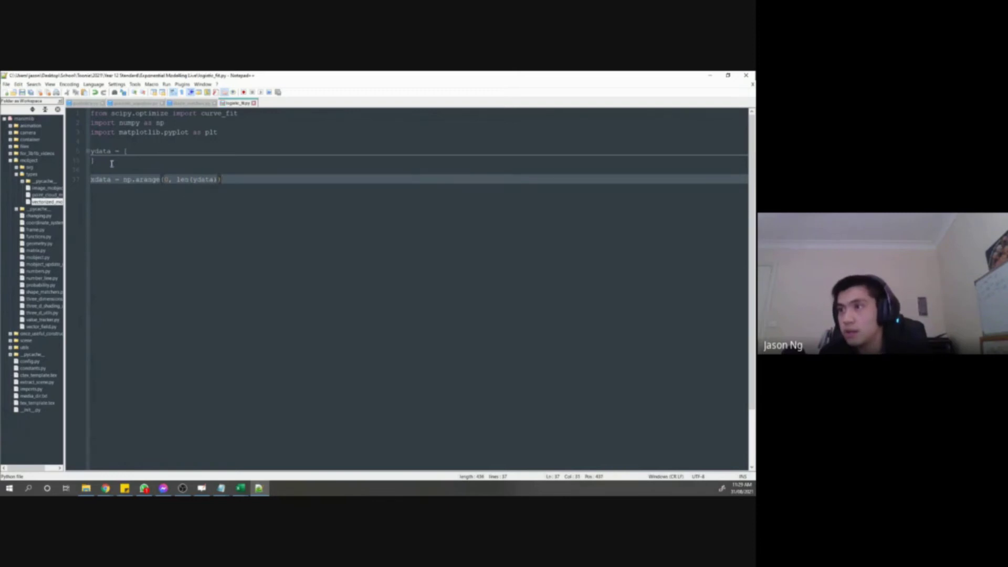
type("))")
A few blank lines below xdata, add a plt.plot call for xdata and ydata with style "b-" and label "Data".
key("Return")
key("Return")
key("Return")
key("Return")
key("Return")
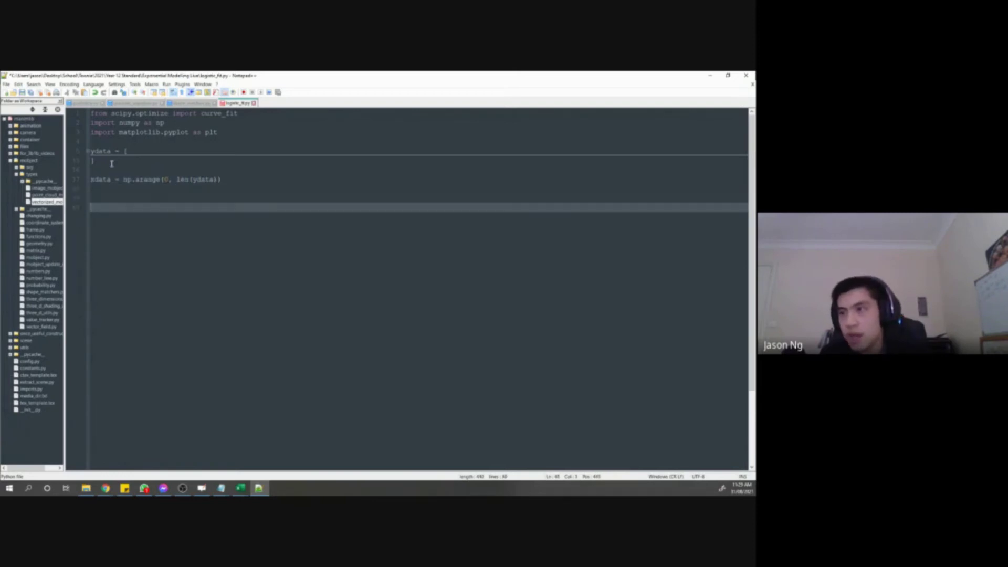
type("plt")
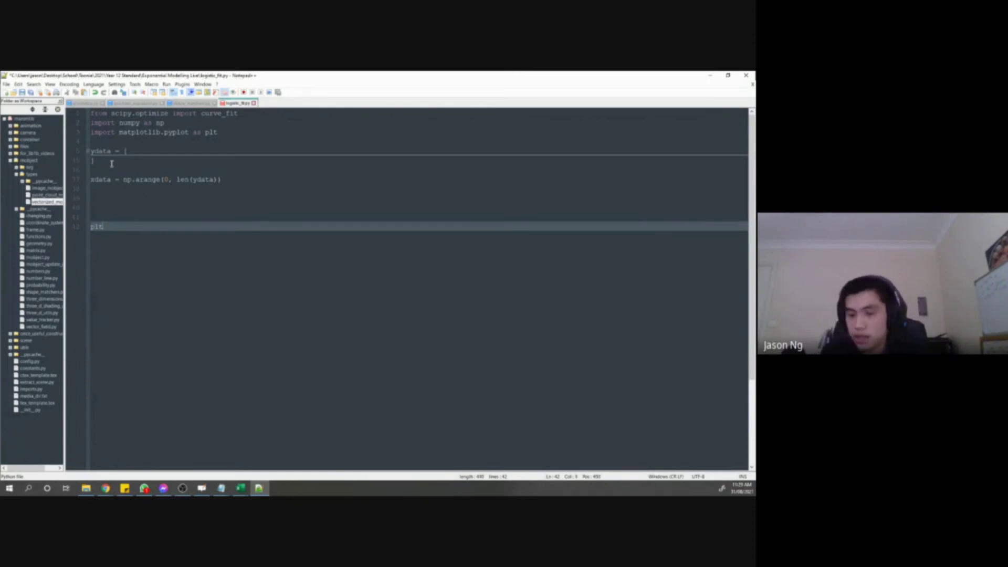
type(".plot(xdat")
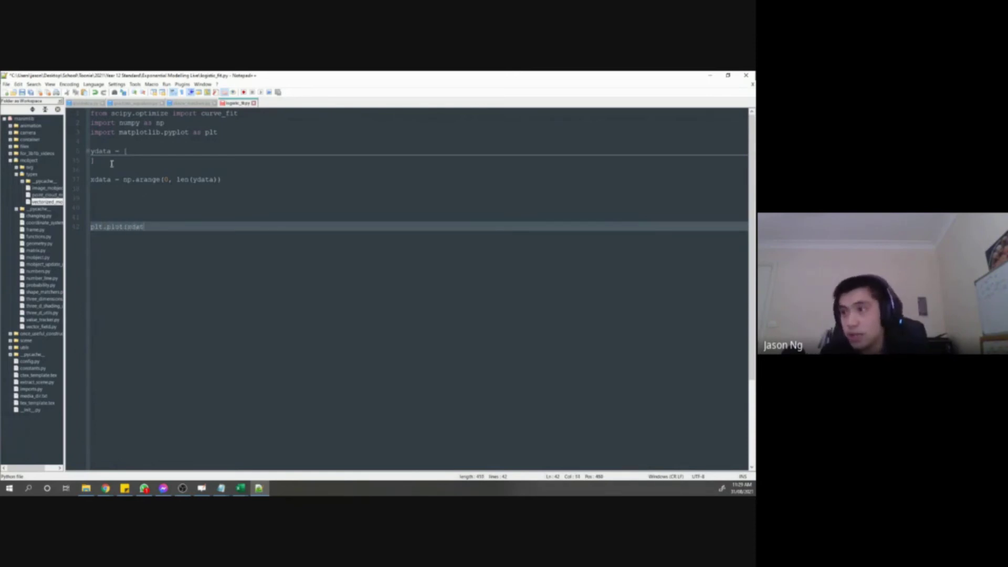
type("a, ydata, ")
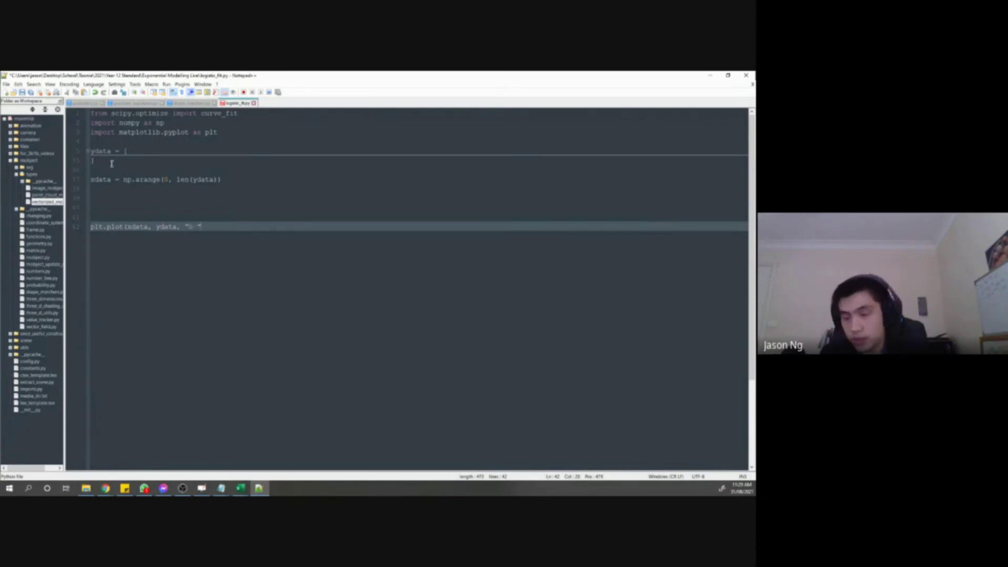
type("\"b-\", label=\"da")
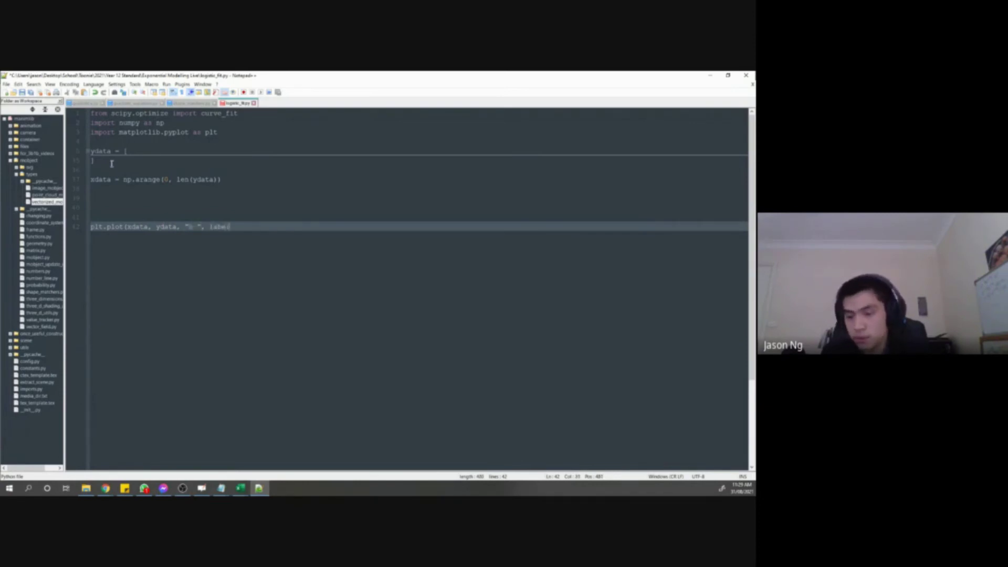
type("ta\")")
Add plt.legend() and plt.show(), save the script and run it to plot the data.
key("Return")
type("plt.legend()")
key("Return")
type("plt.show()")
key("ctrl+s")
key("ctrl+F5")
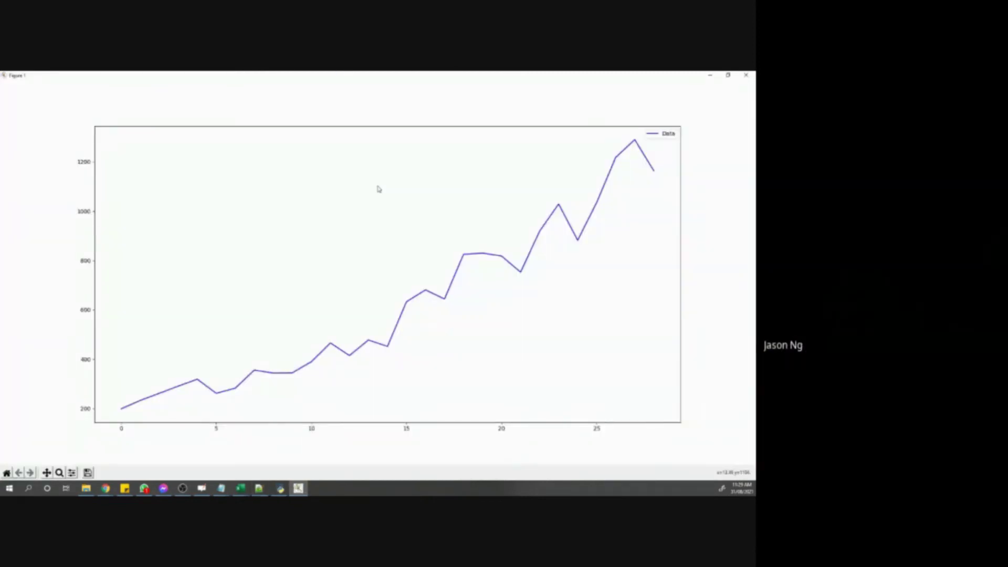
Compare the plotted data with the Local active cases chart in Excel, then return to the script in Notepad++.
left_click(241, 488)
left_click(199, 450)
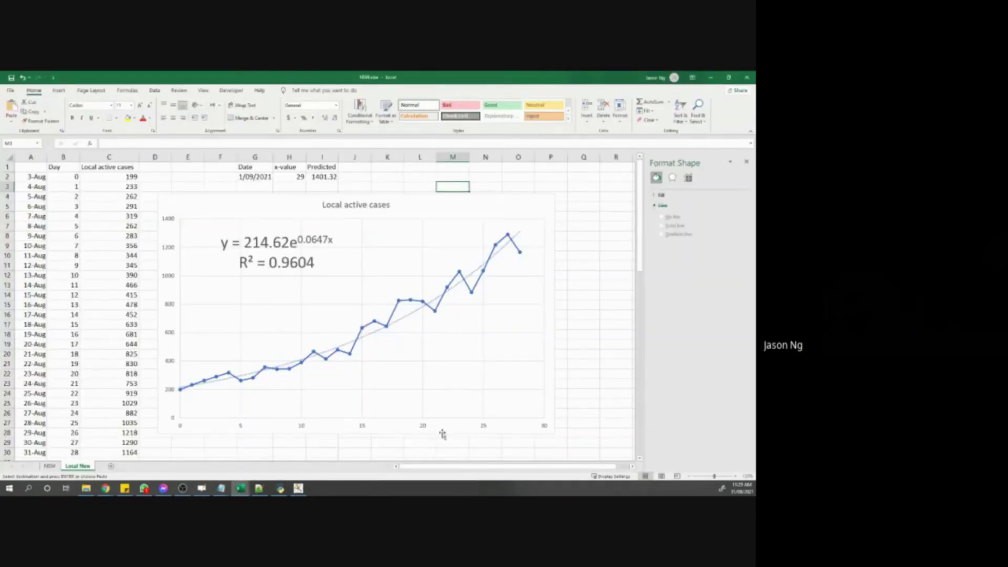
left_click(301, 488)
left_click(258, 488)
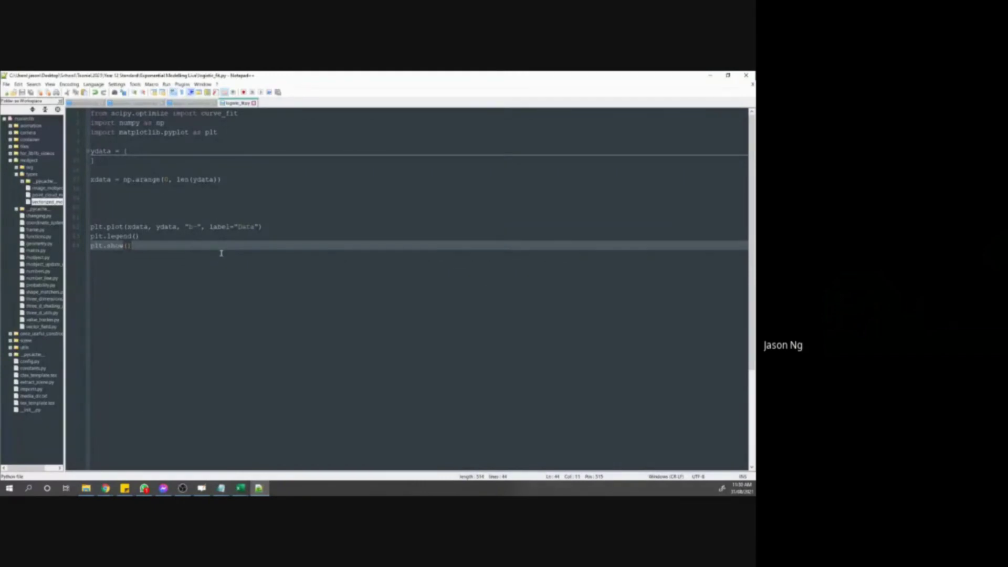
Switch to Chrome to show the logistic function formula image and float a smaller Notepad++ window over it.
left_click(189, 208)
left_click(185, 196)
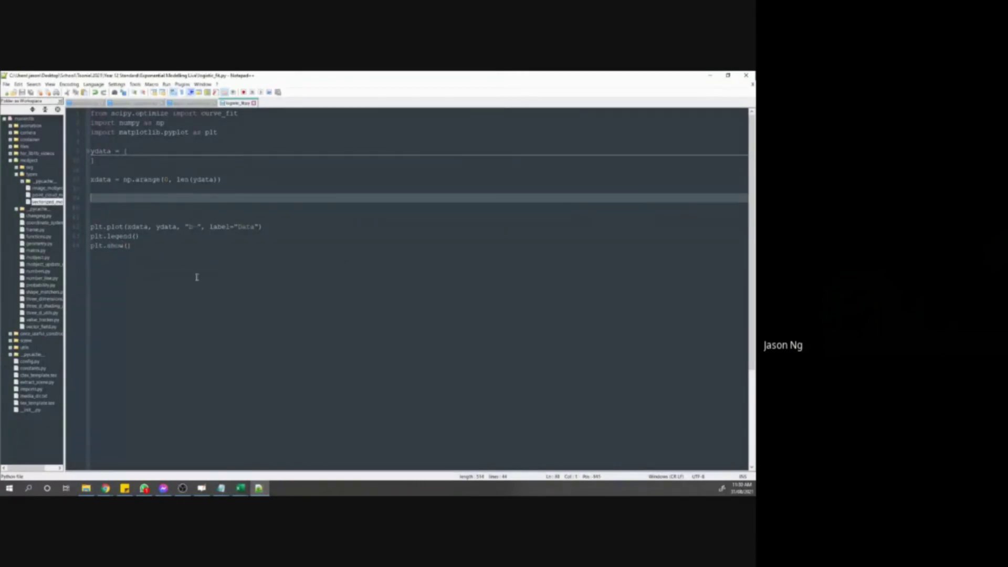
left_click(107, 489)
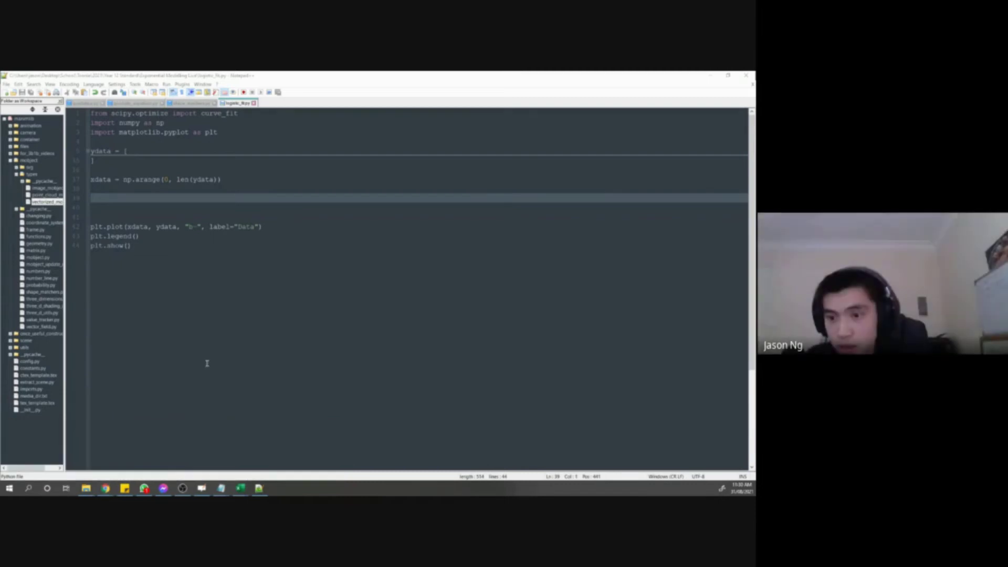
left_click(159, 202)
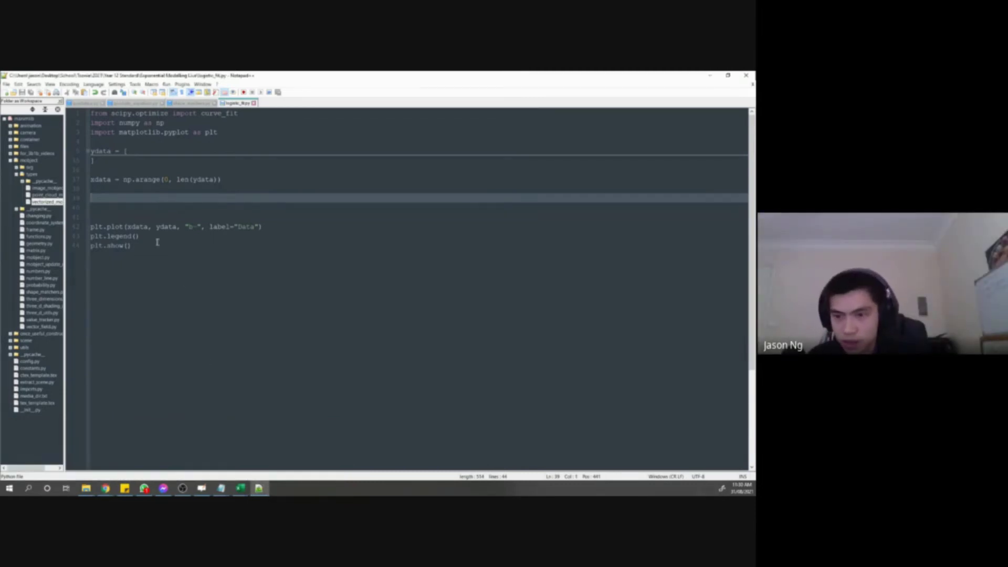
left_click(105, 488)
left_click(129, 449)
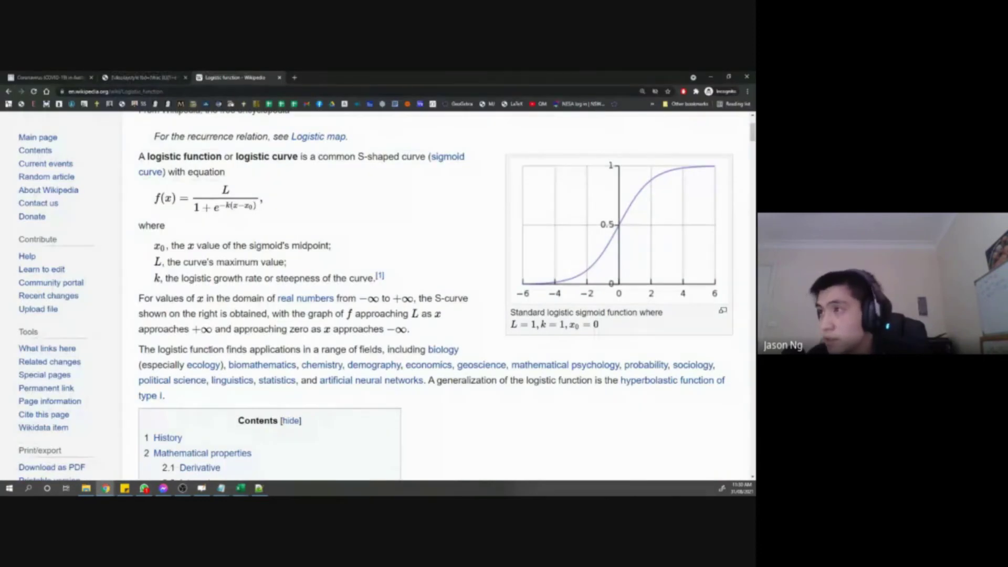
scroll(232, 203, "up", 2)
key("ctrl+shift+Tab")
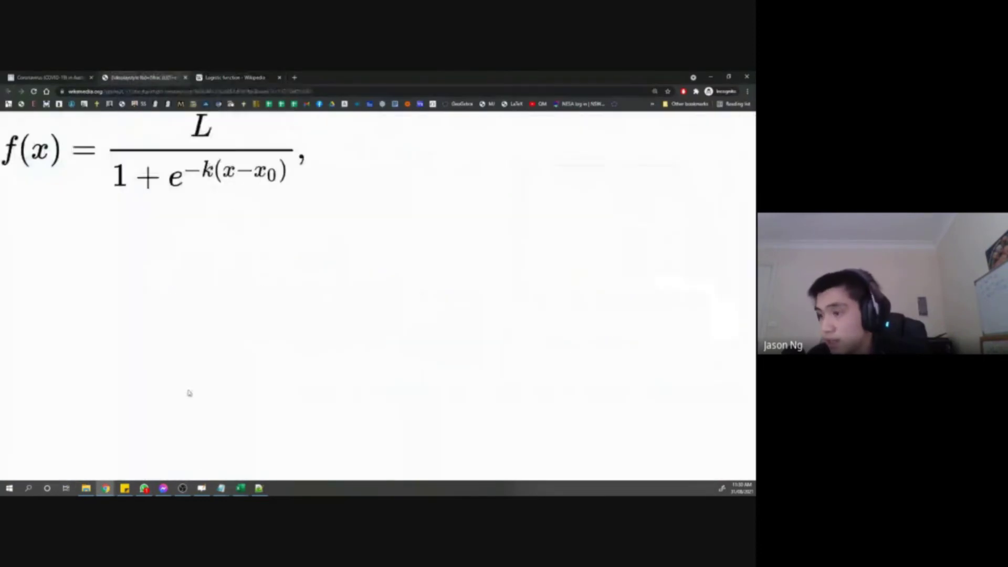
left_click(242, 488)
double_click(289, 79)
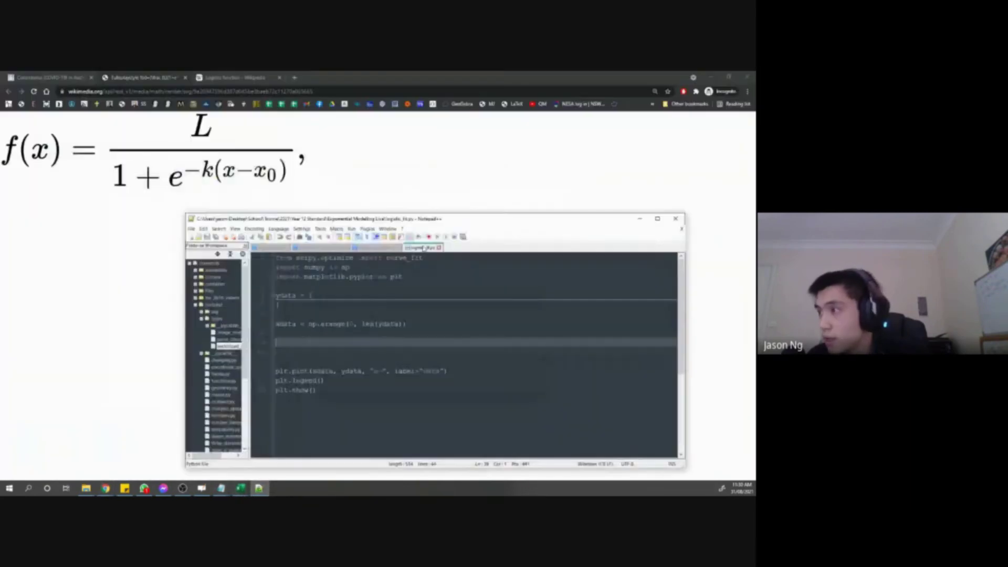
Below the imports, start a function definition logistic(x, L, k, x0).
left_click(349, 283)
key("Return")
key("Return")
key("Up")
type("def logistic(x, L, k, x0):")
key("Return")
key("Return")
Make the logistic function return L/(1 + np.exp(-k*(x-x0))).
type("return")
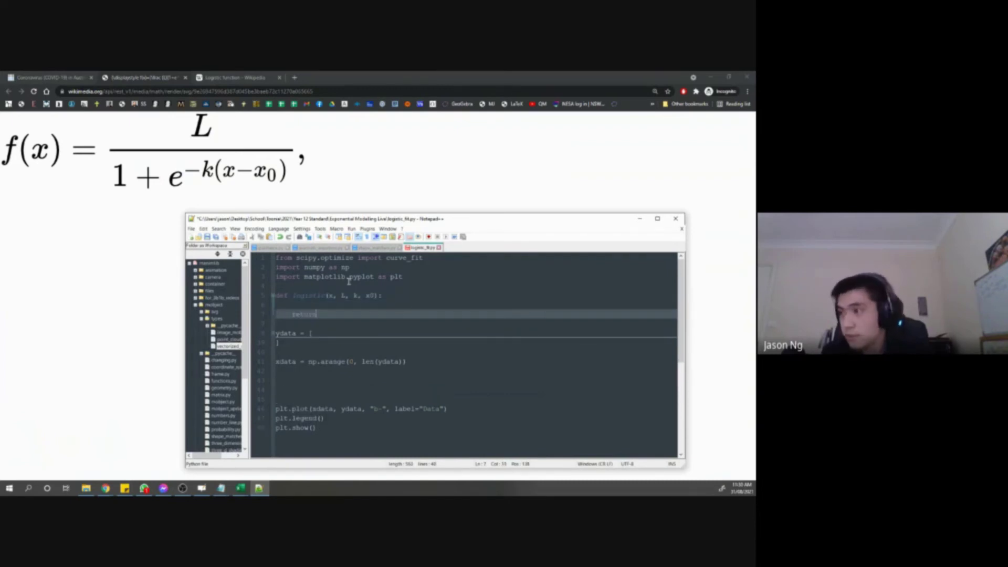
type(" L/(")
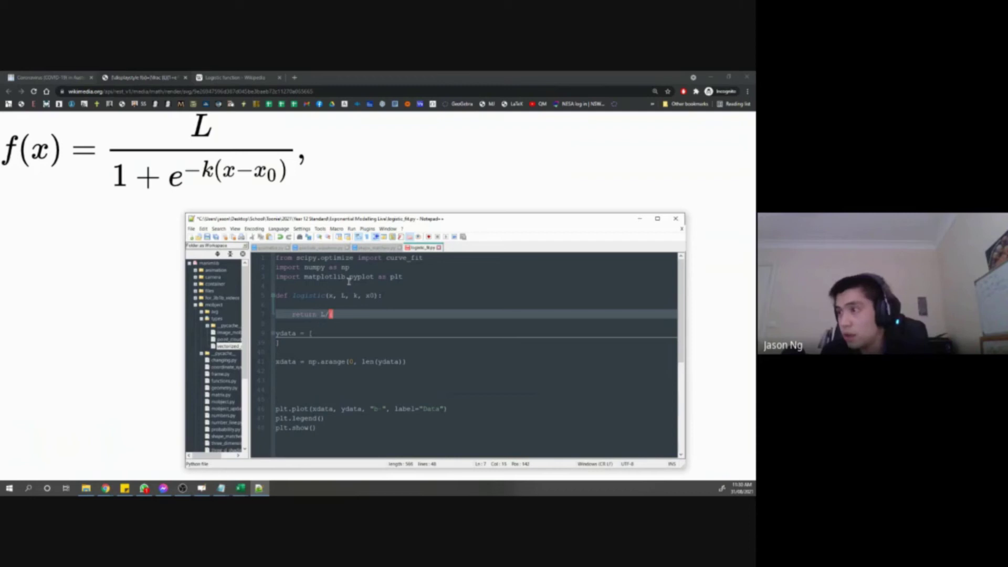
type("1 + npex")
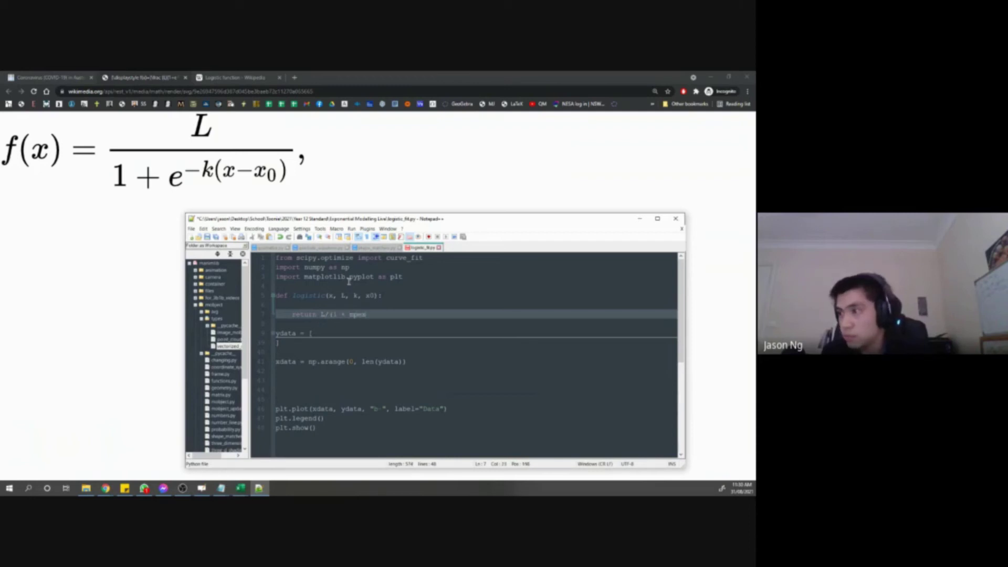
key("BackSpace")
key("BackSpace")
type(".exp(-k")
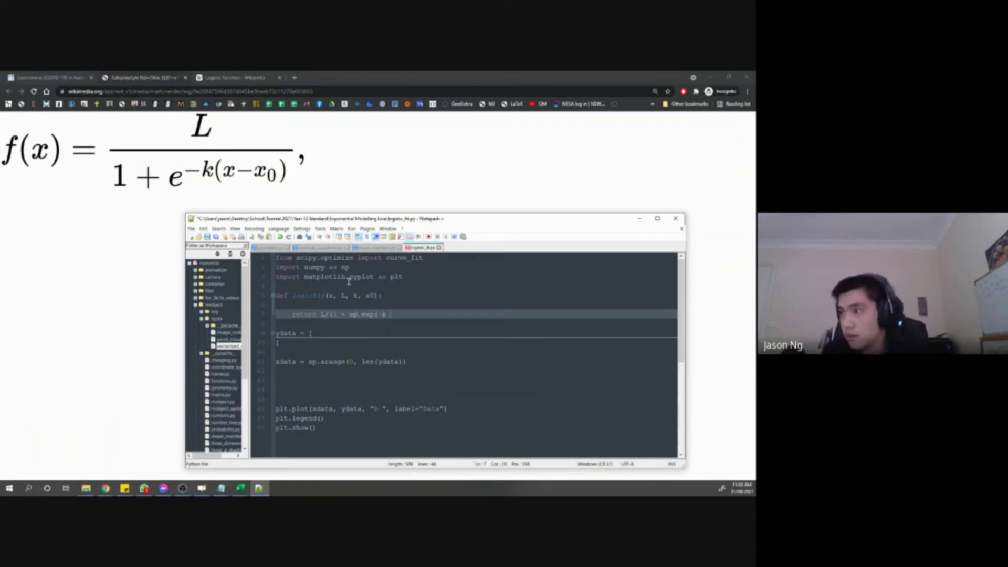
type("*(x - x0)))")
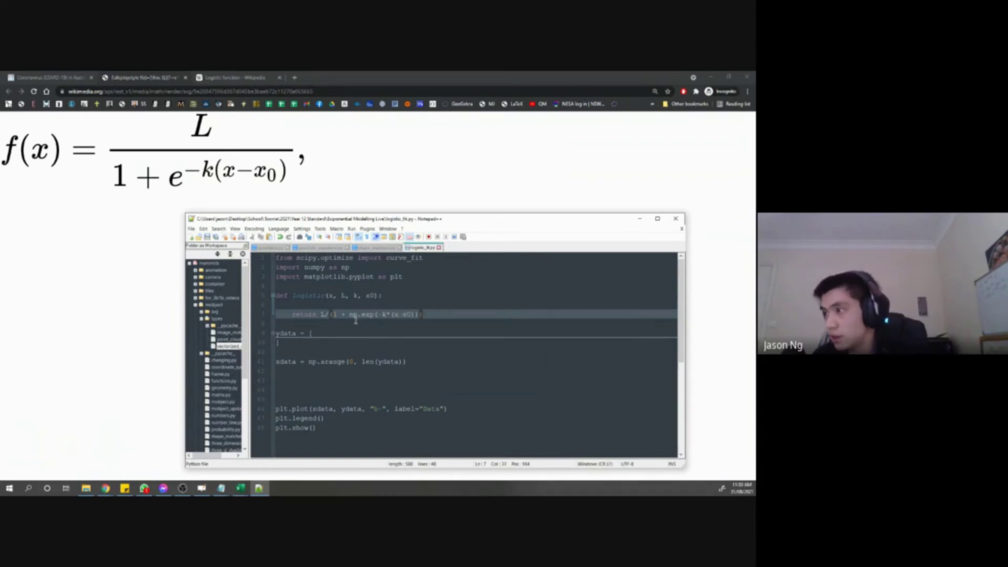
Place the Wikipedia logistic function article beside the script and add the comment "# L is ceiling" below the function.
key("Return")
key("Return")
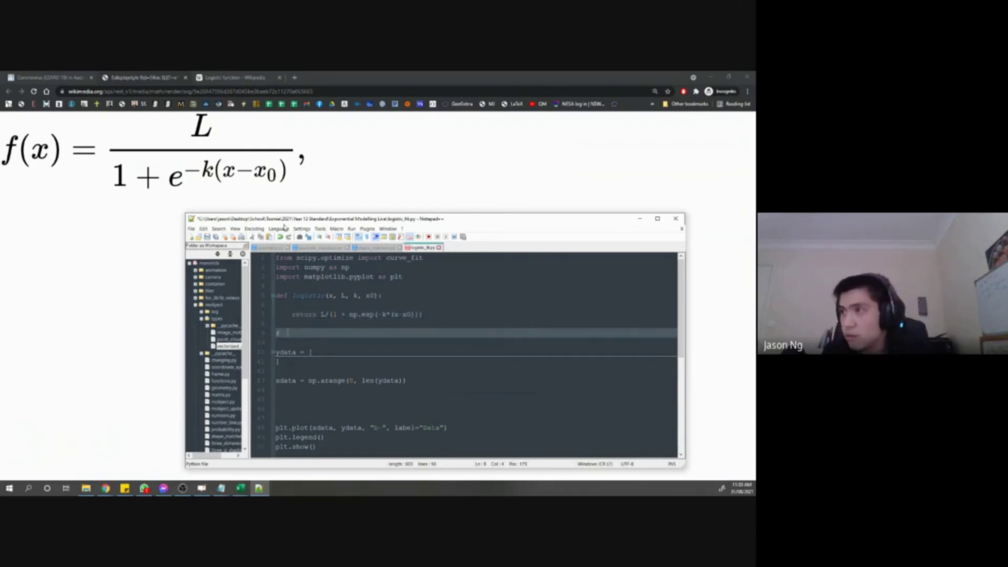
left_click(236, 78)
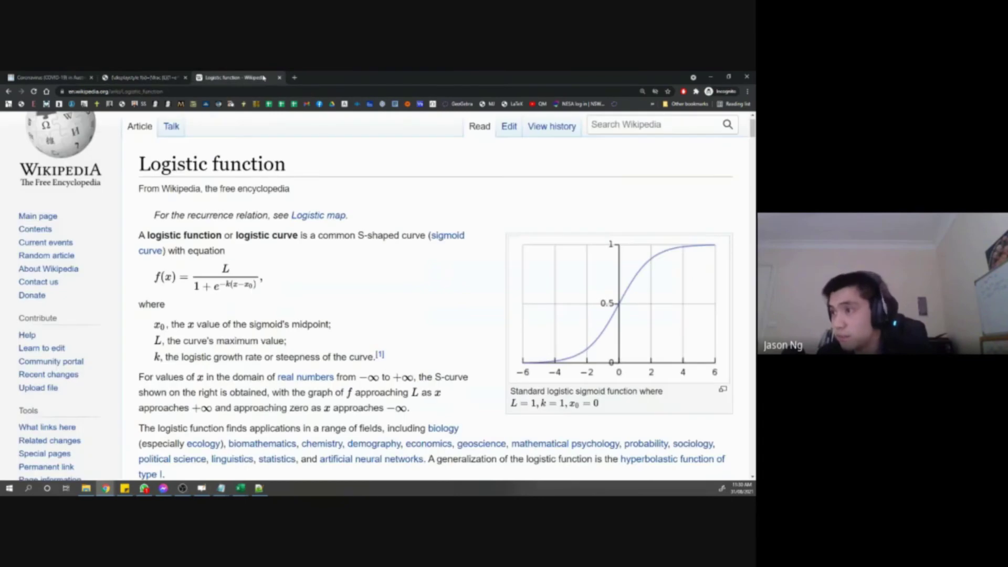
left_click(259, 489)
left_click_drag(366, 219, 497, 197)
type("s max")
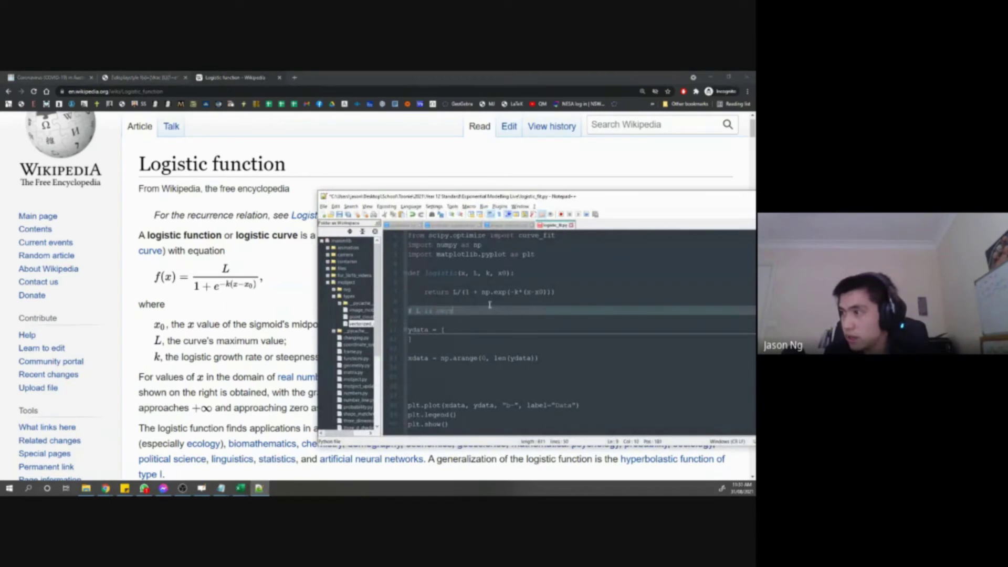
type("ing")
Add the comments "# k is gradient ???" and "# x0 is centre ??", then maximize the editor and save the script.
key("Return")
type("# ")
type("k is growth")
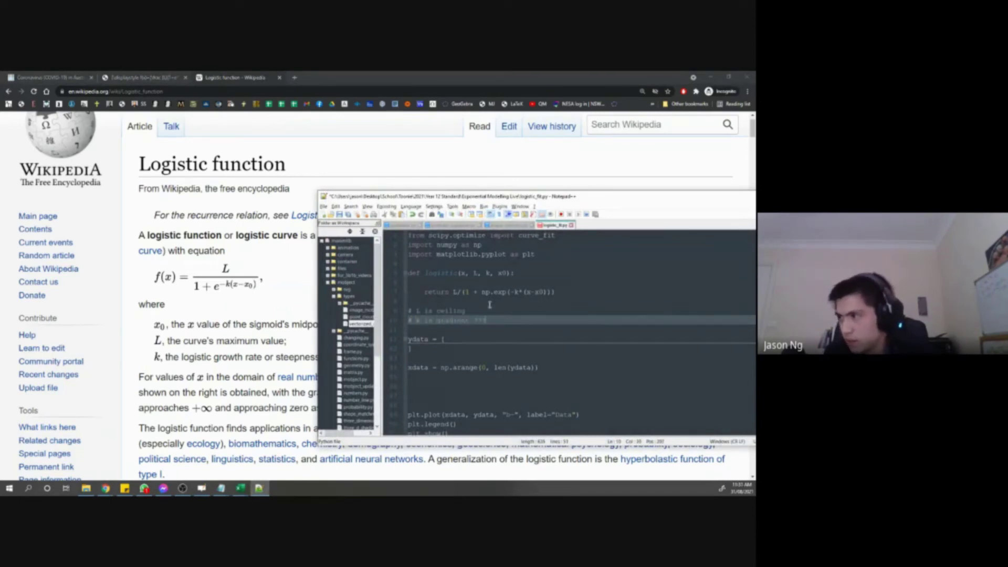
key("Return")
type("# x0 is median ??")
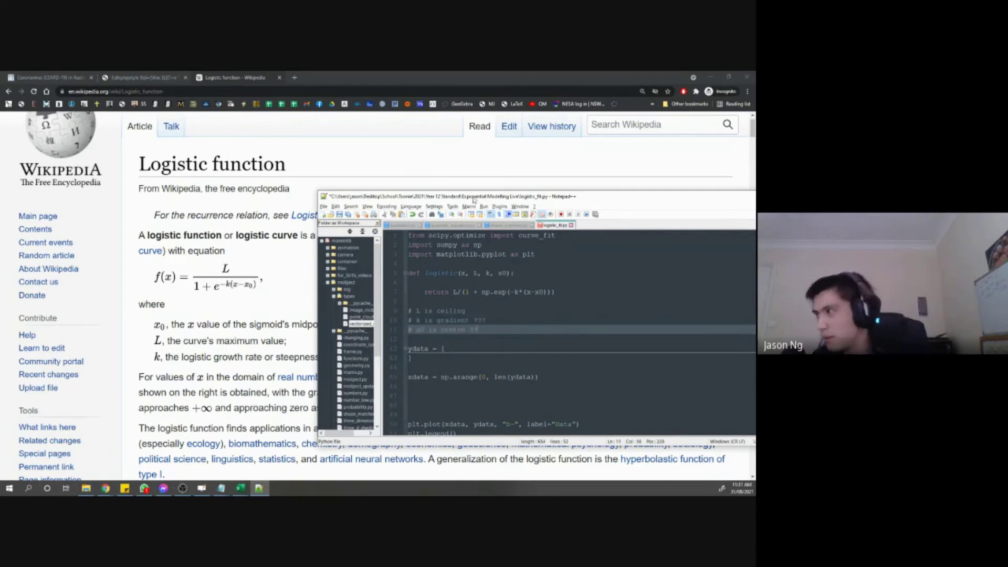
double_click(474, 197)
key("ctrl+s")
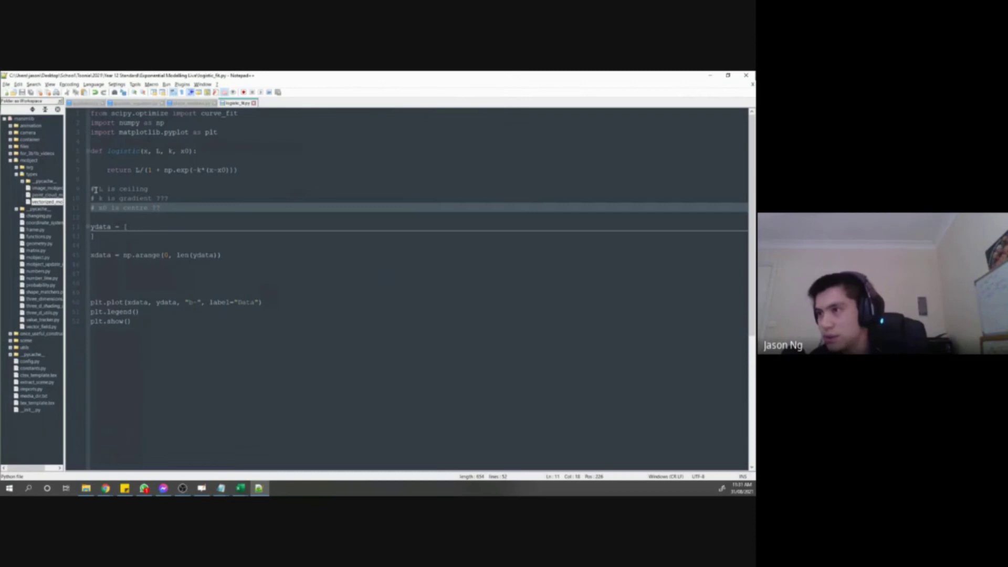
Below xdata, define guess = [max(ydata), 0.5, max(xdata)] and save the script.
left_click(153, 285)
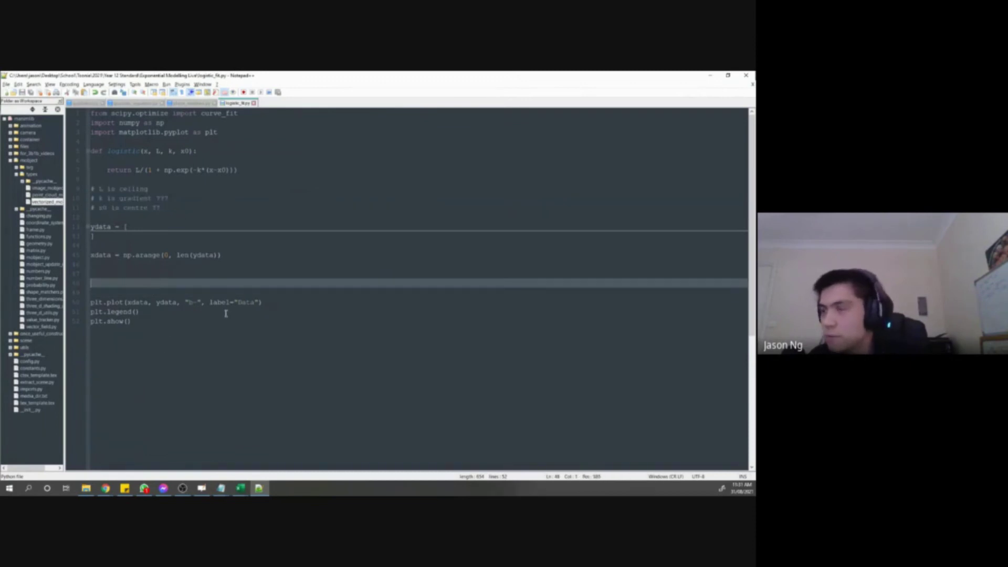
key("BackSpace")
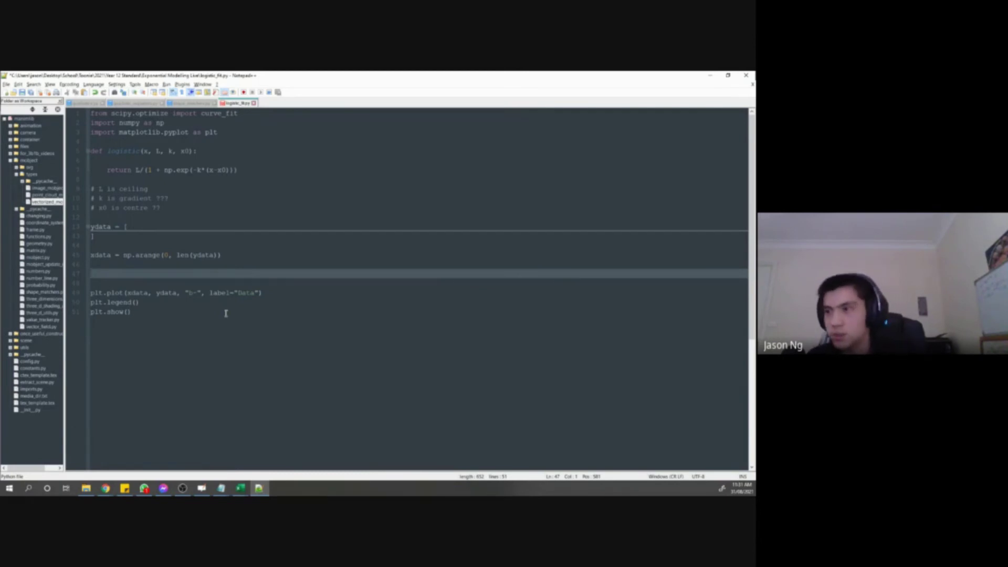
type("guess =")
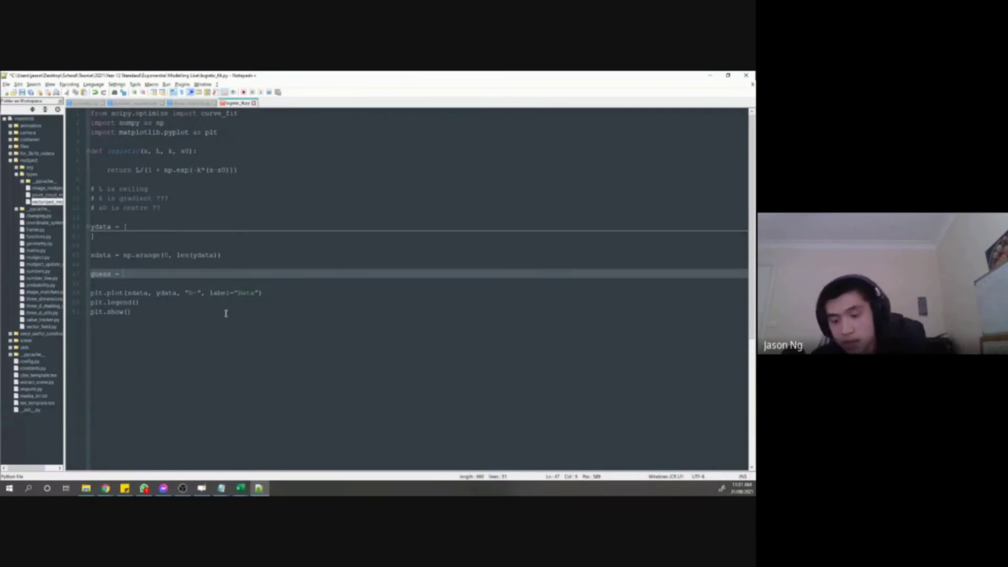
type(" [max")
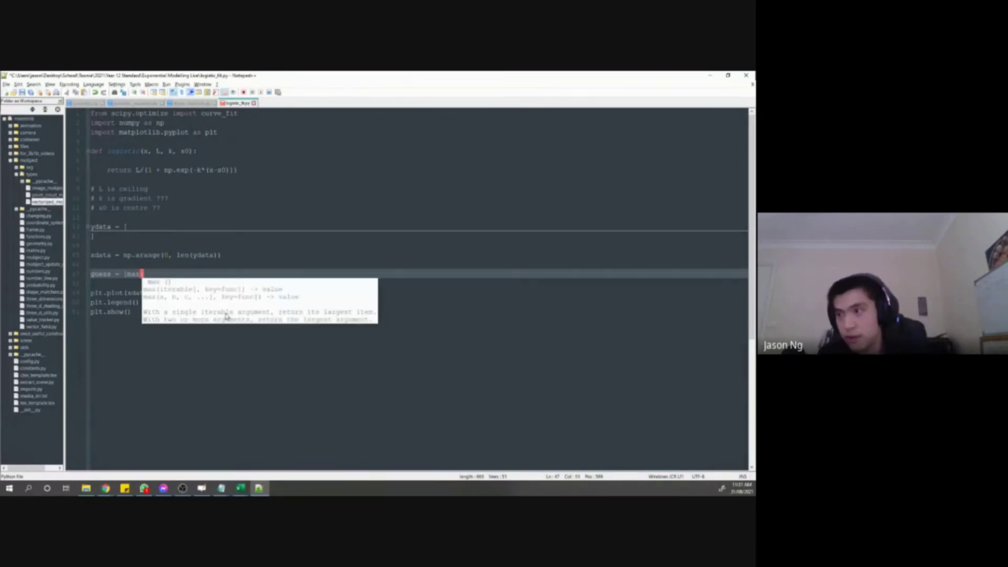
type("(ydata),")
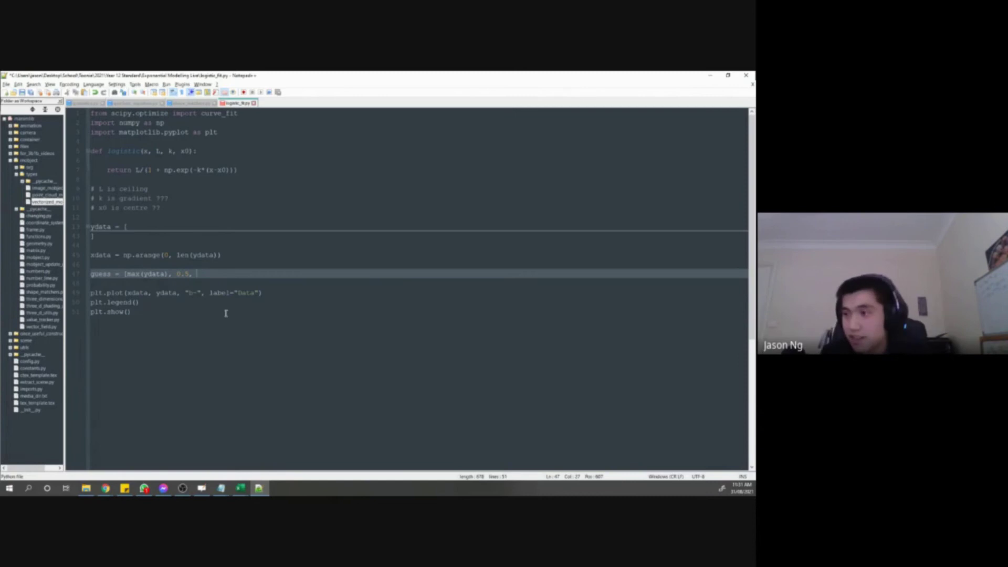
type("0.5, max(xdata)]")
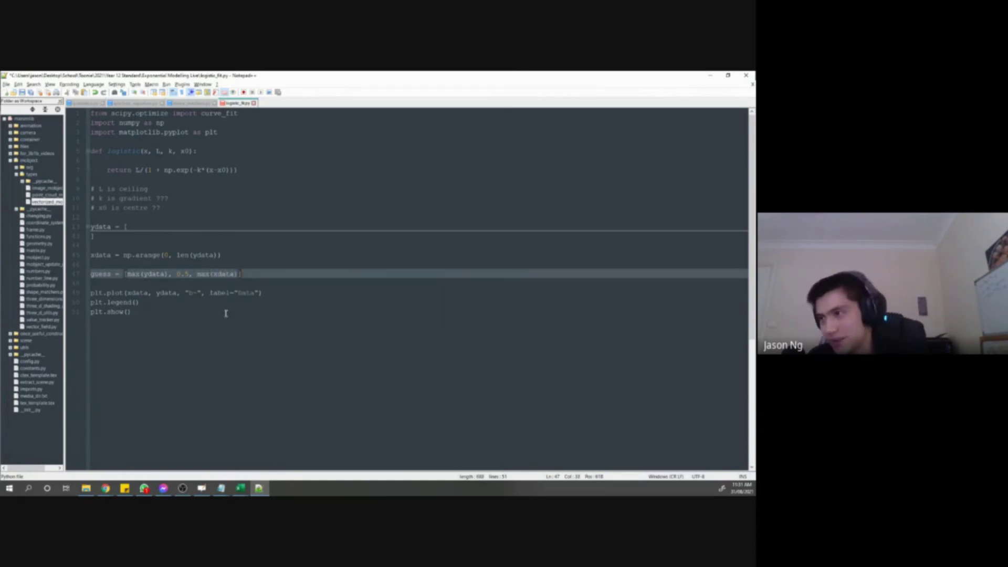
key("ctrl+s")
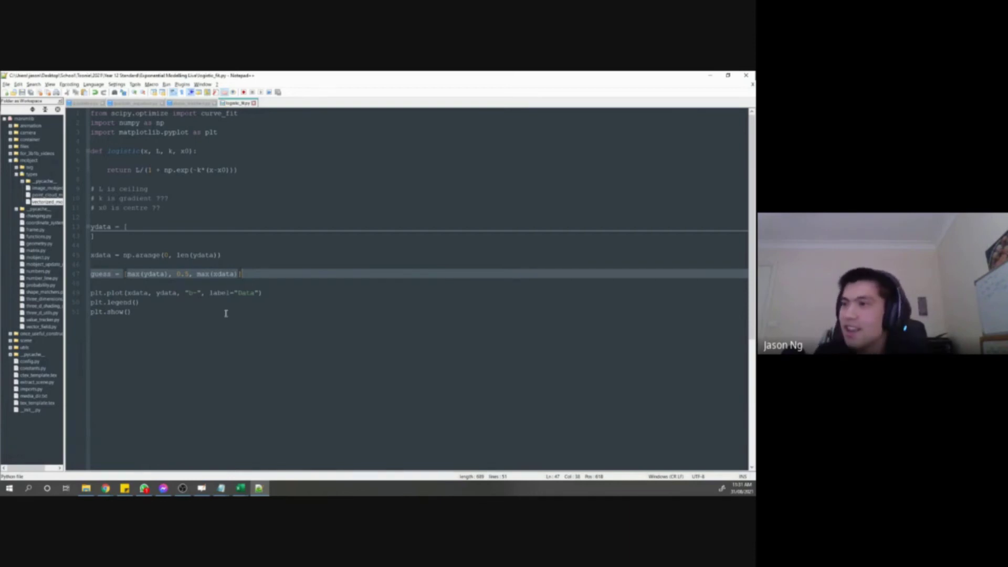
Below guess, define popt = curve_fit(logistic, xdata, ydata, guess)[0].
key("Return")
key("Return")
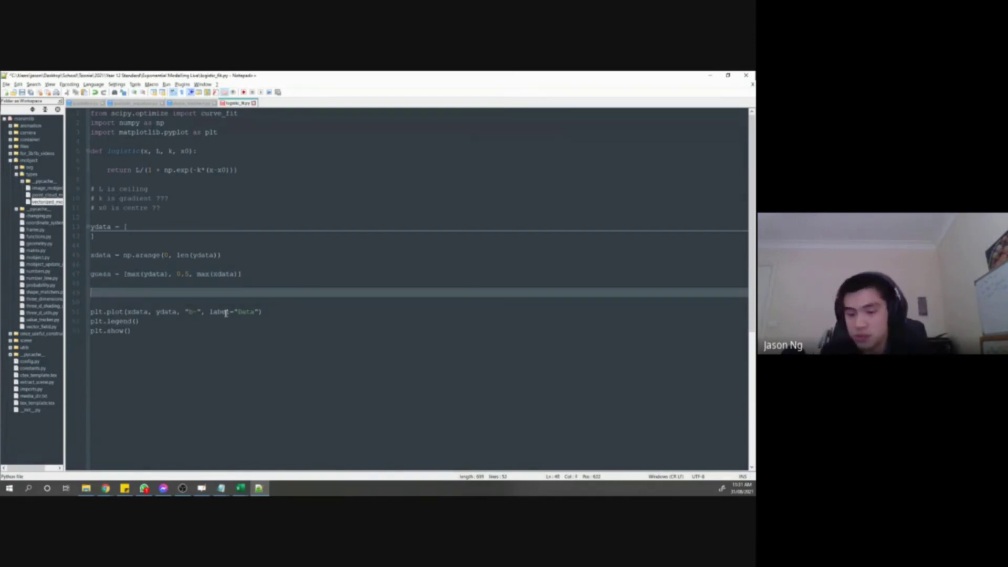
type("popt = curv")
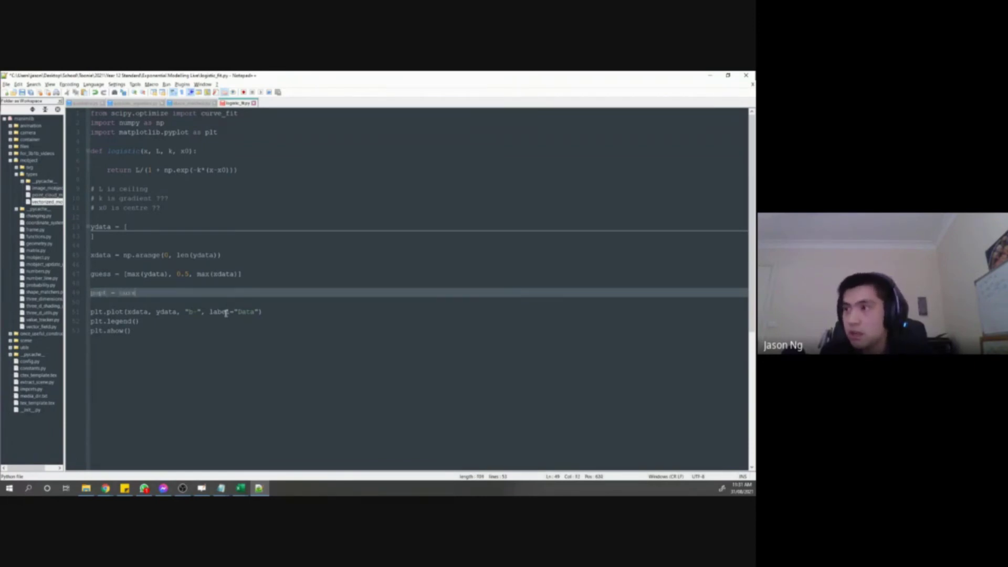
type("e_fit(logistic")
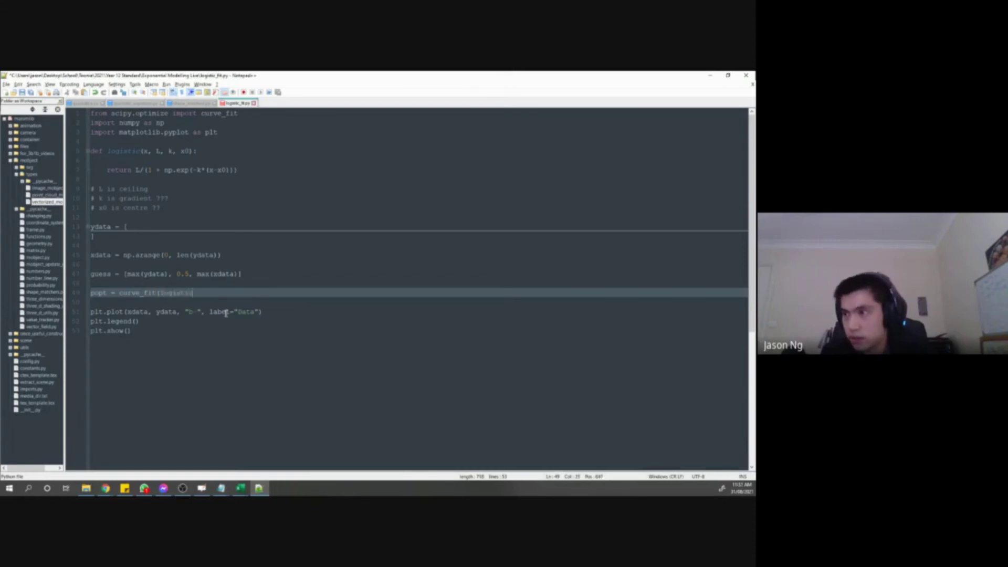
type(", xdata, ydata")
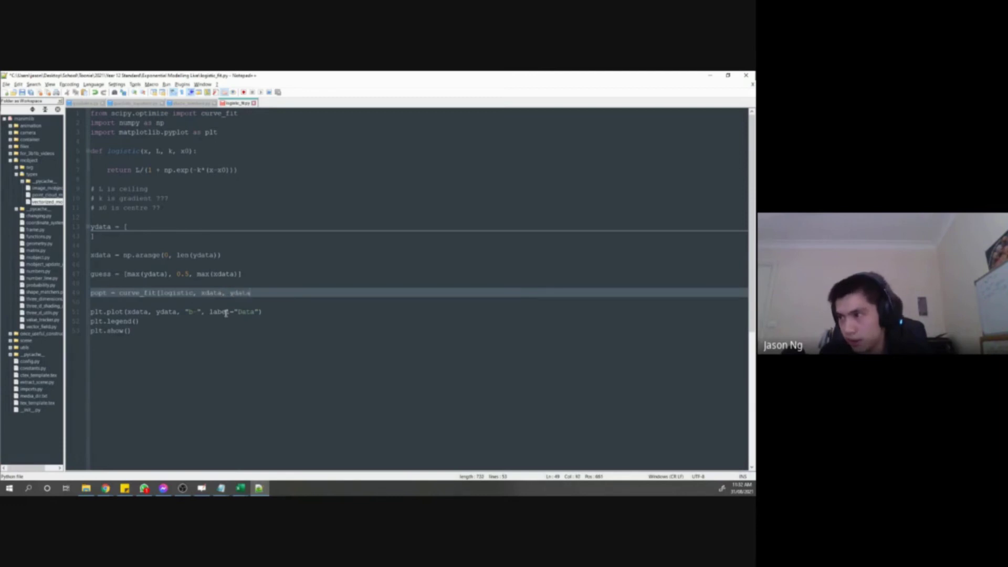
type(", guess)[0]")
key("Return")
key("Return")
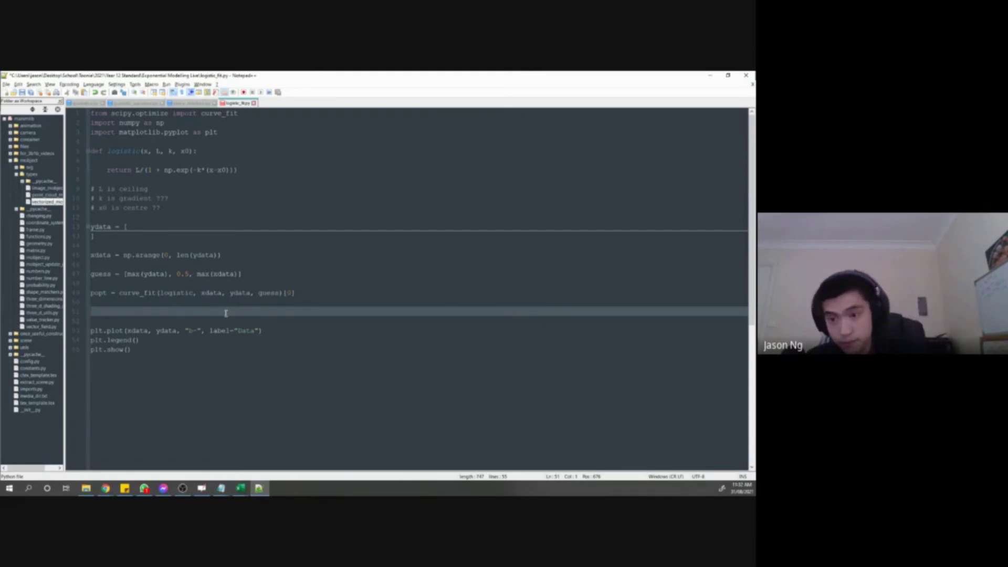
key("BackSpace")
key("BackSpace")
Duplicate the plt.plot line and replace ydata in the copy with logistic(xdata, *popt).
key("Down")
key("Down")
key("ctrl+d")
key("Down")
key("ctrl+Left")
key("ctrl+shift+Left")
key("Right")
key("ctrl+Right")
key("ctrl+shift+Right")
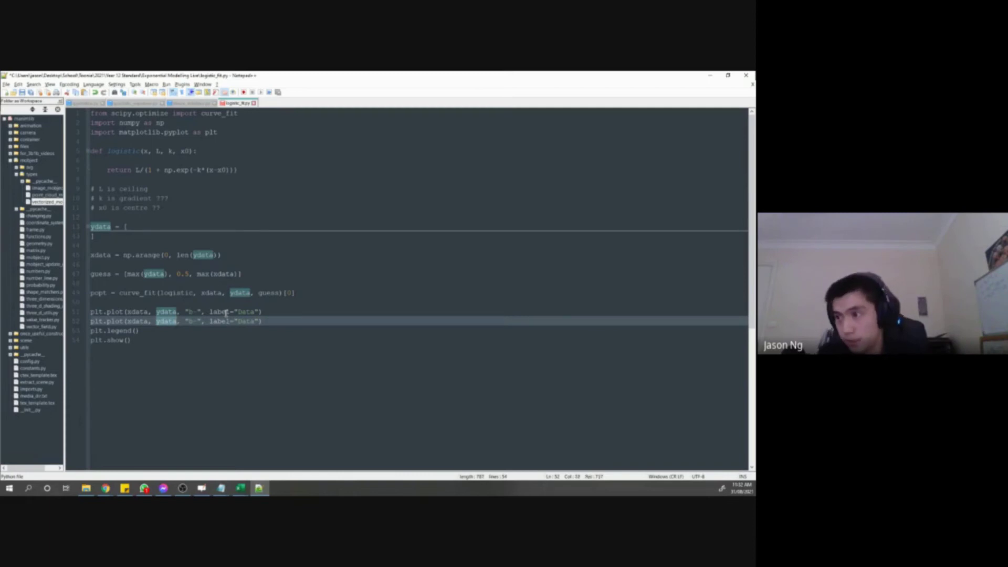
type("logistic(xdata, ")
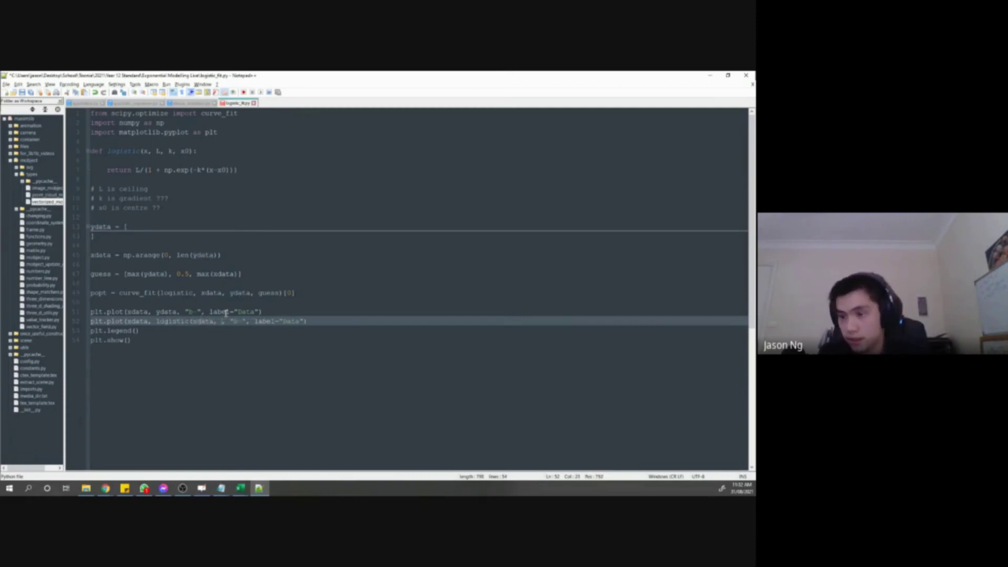
type("*popt")
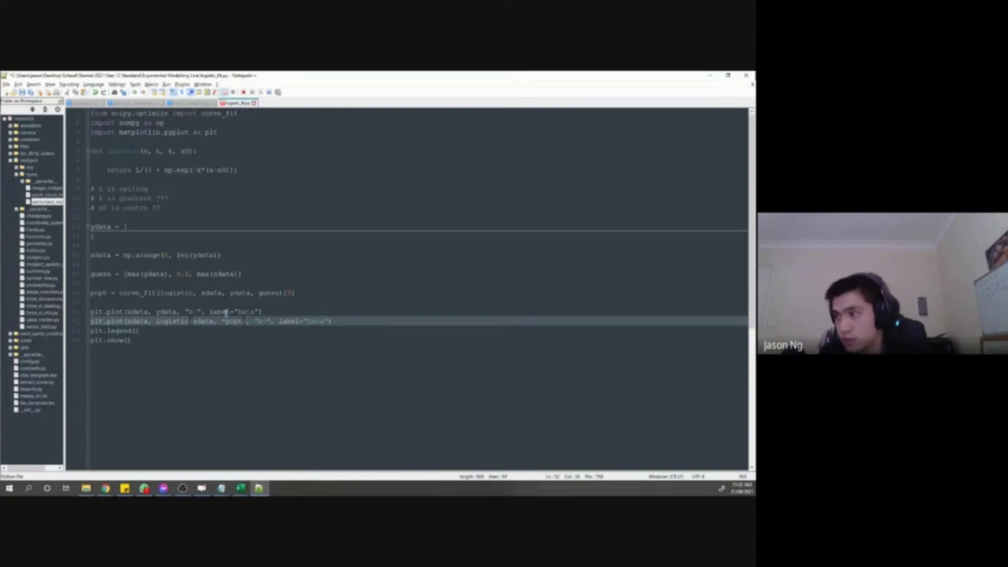
key("Left")
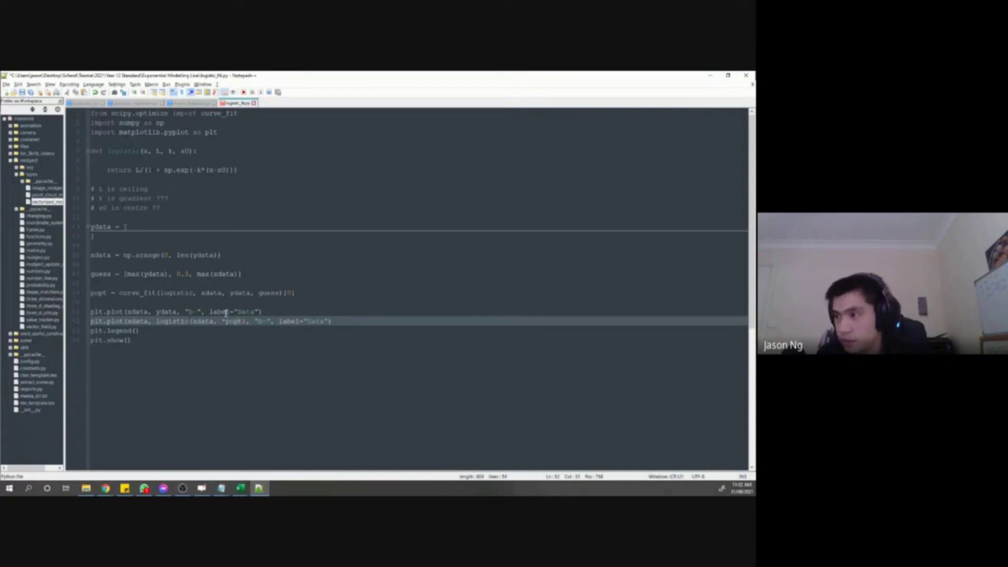
Set the logistic plot line's style to "r--" and label to "Fit", then run the script and maximize the figure.
key("Right")
key("Right")
key("Right")
key("Right")
key("shift+Right")
type("r-")
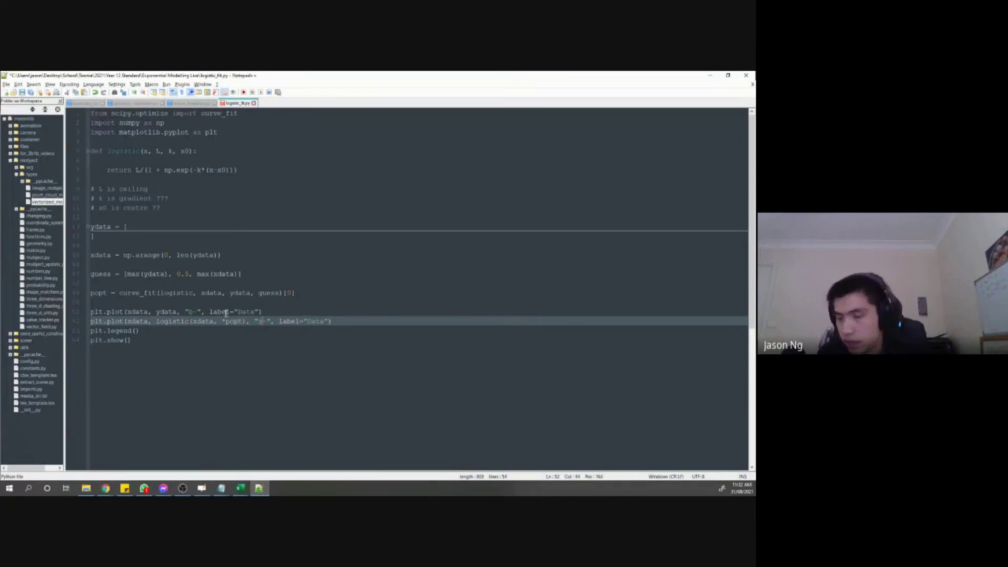
key("ctrl+Right")
key("ctrl+Right")
key("ctrl+Right")
key("ctrl+shift+Right")
type("Fit")
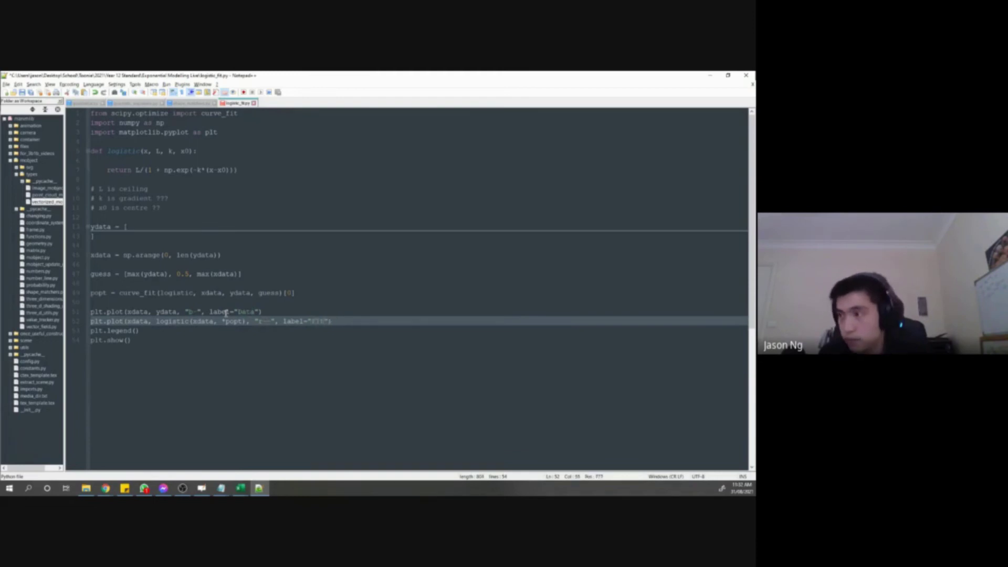
key("F5")
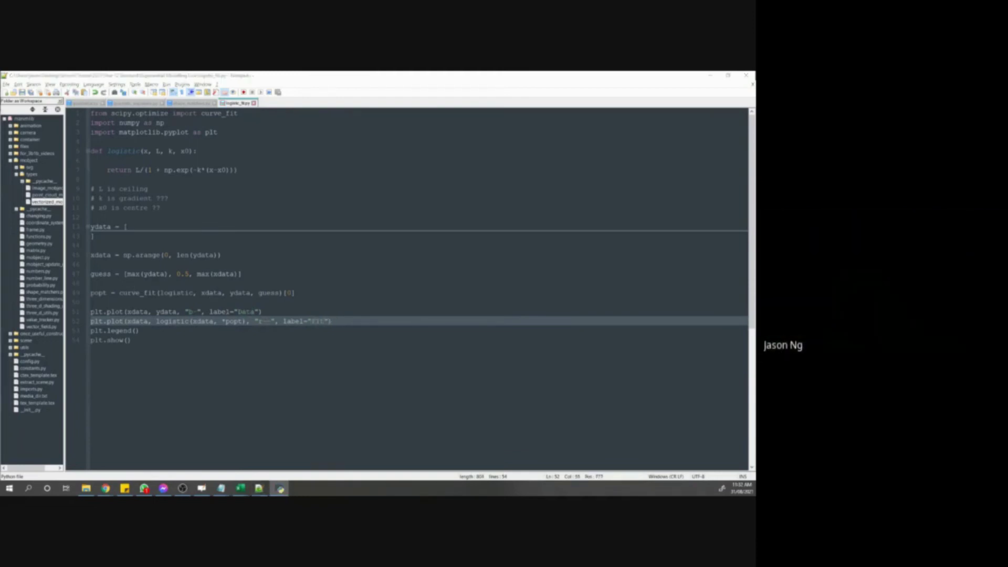
double_click(199, 163)
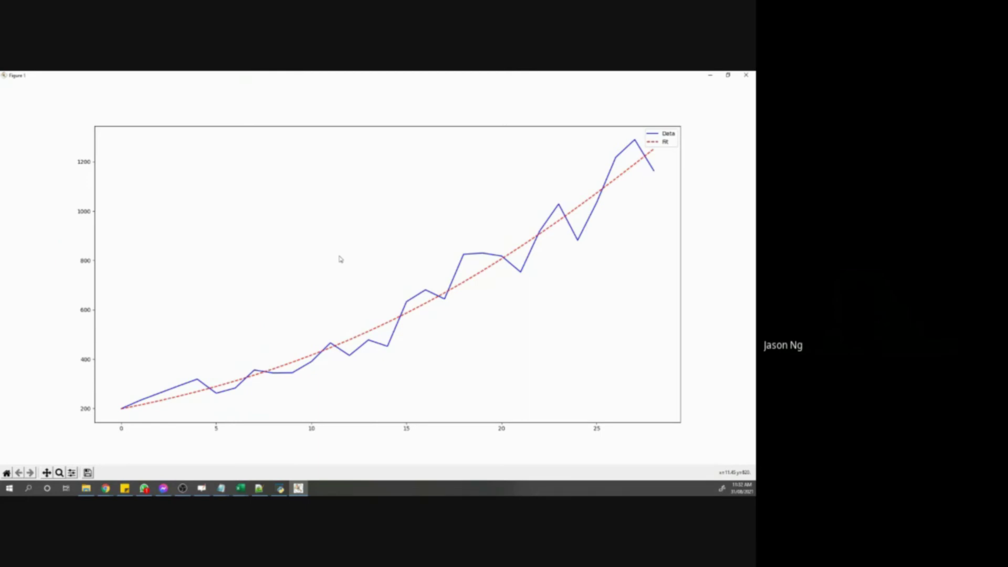
Enlarge the curve image on Wikipedia's Logistic function page and compare it with the fitted plot.
mouse_move(105, 488)
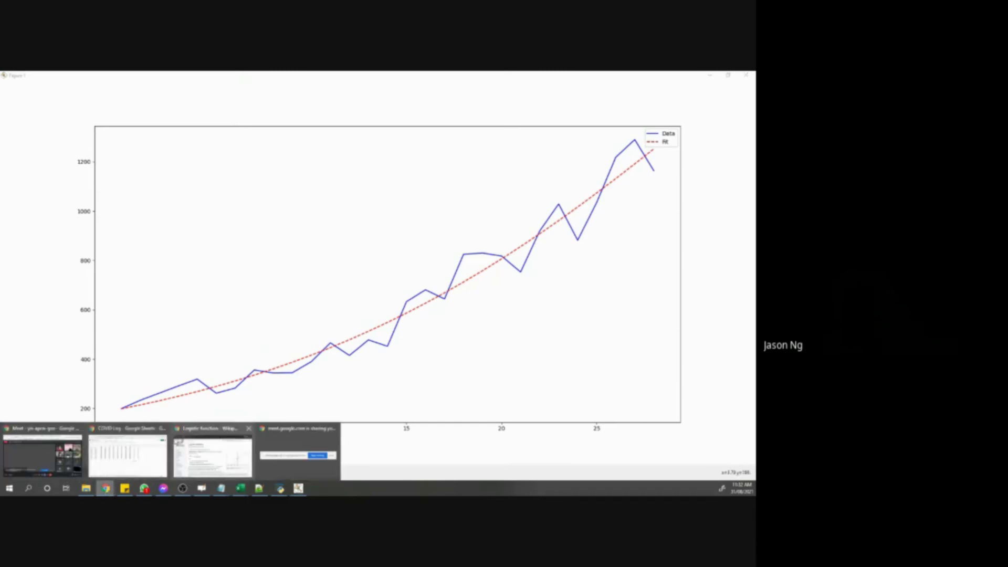
left_click(178, 443)
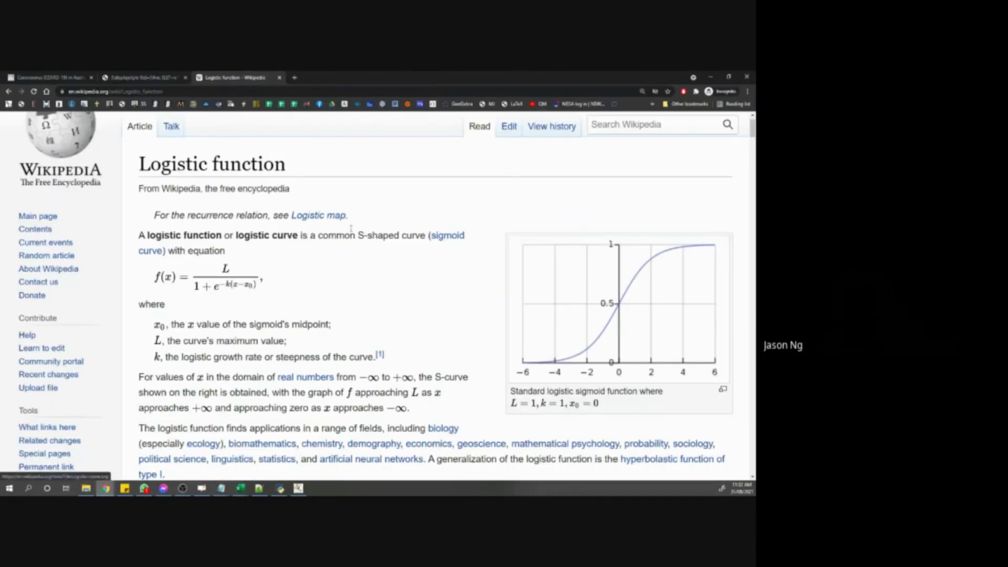
left_click(590, 308)
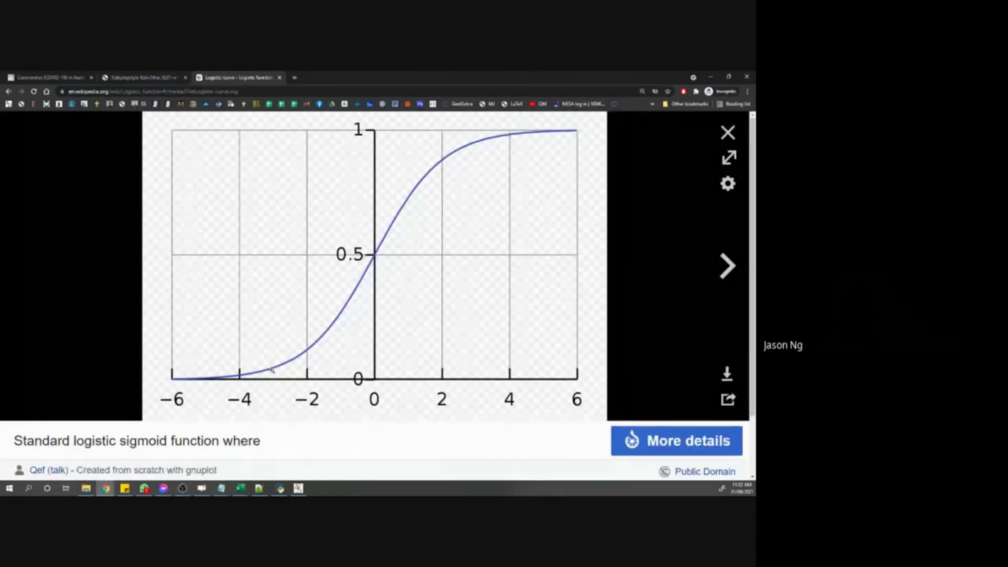
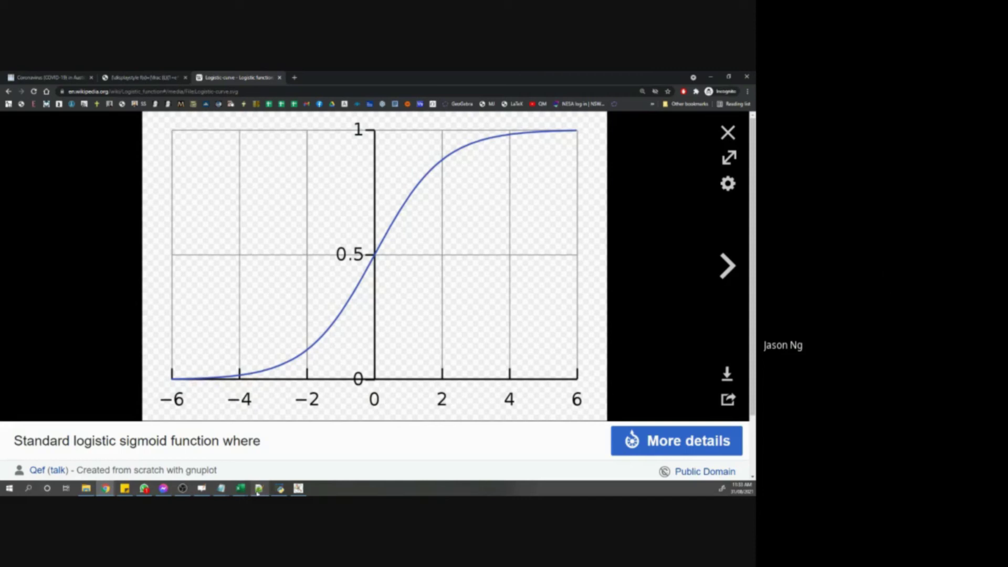
mouse_move(257, 492)
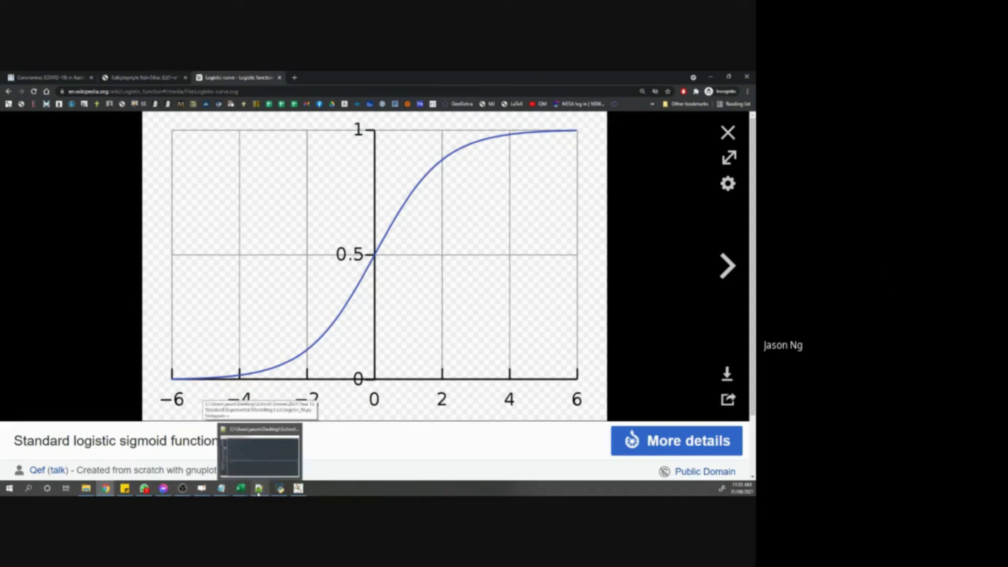
left_click(280, 489)
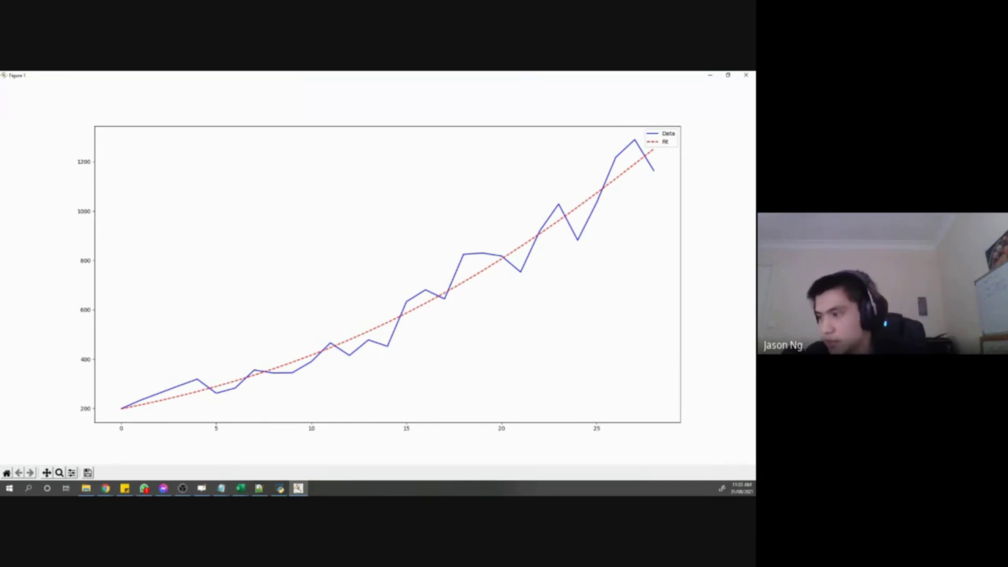
In the script, duplicate the xdata line and extend the copy's range to len(ydata) + 100.
left_click(260, 489)
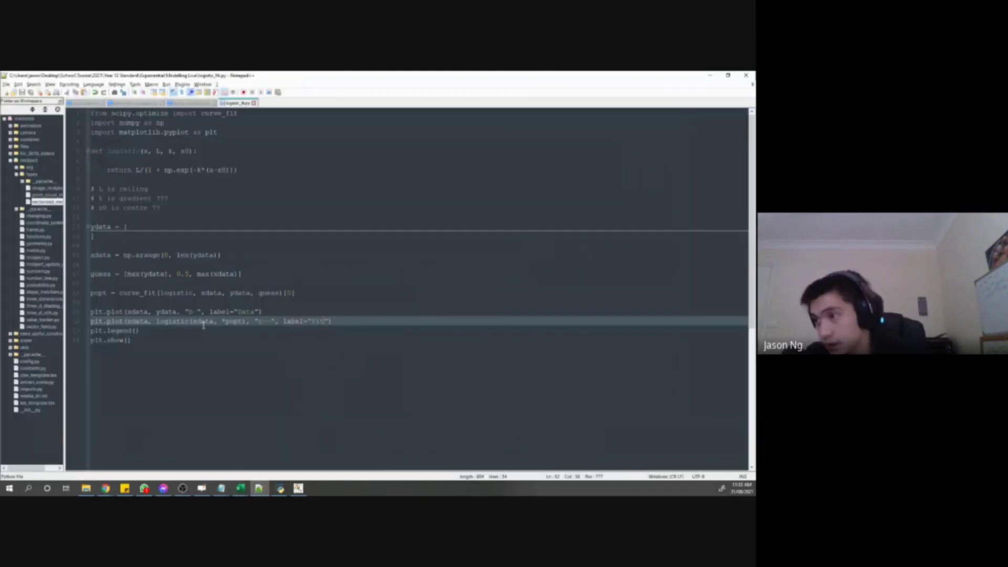
left_click(167, 292)
left_click(152, 264)
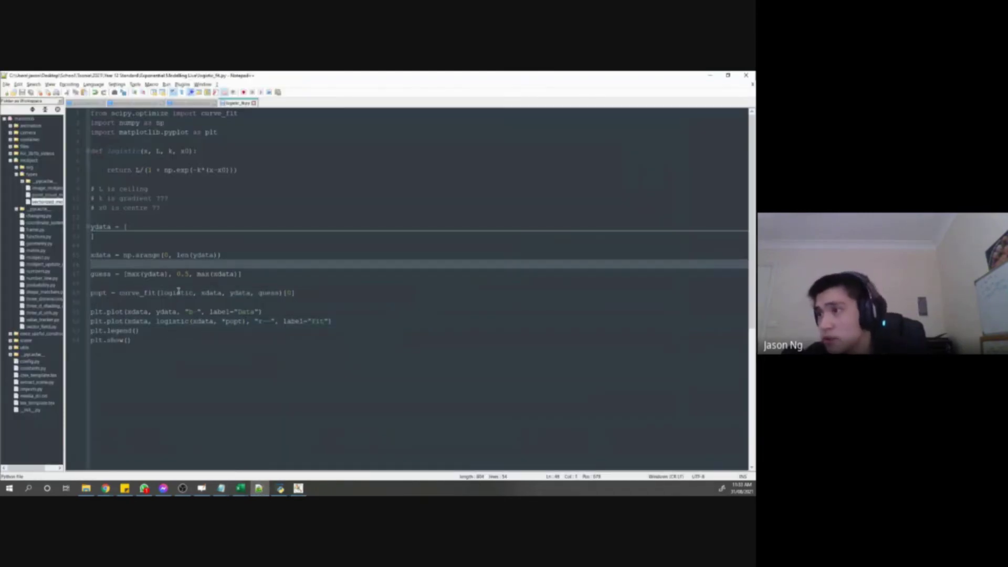
left_click(223, 255)
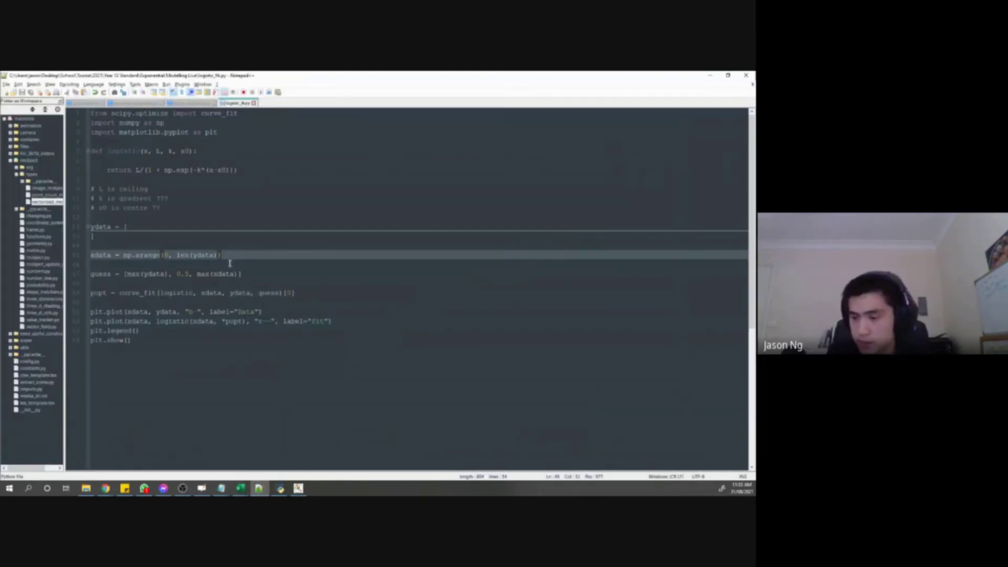
key("ctrl+d")
key("Down")
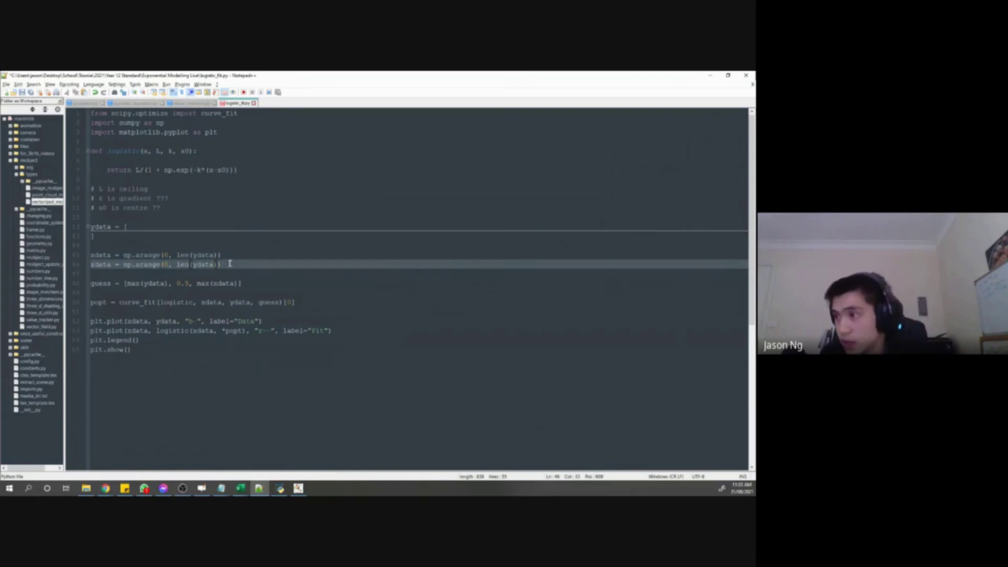
key("Left")
type("+ 100")
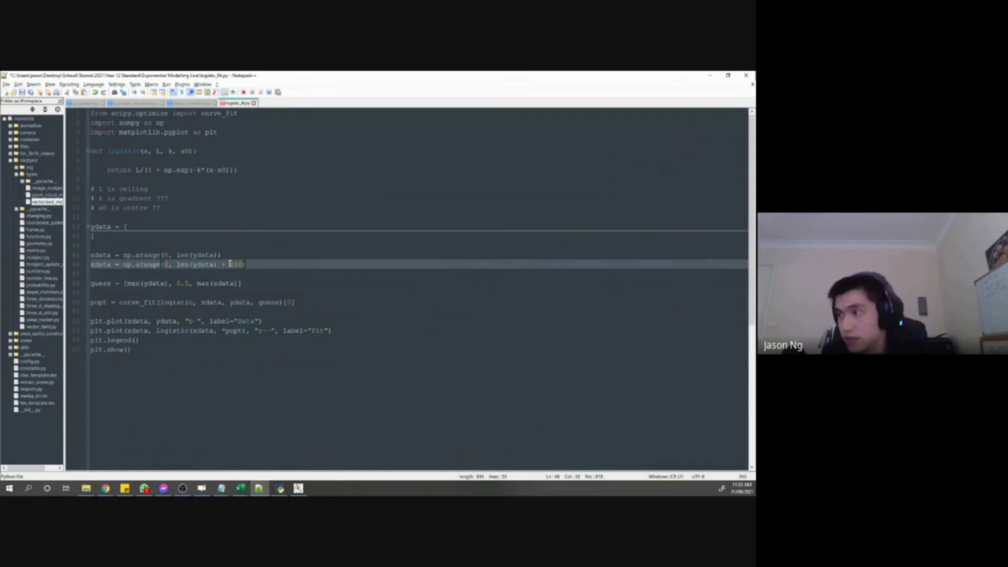
Rename the variable in the duplicated line to xdata_forecast.
left_click(164, 264)
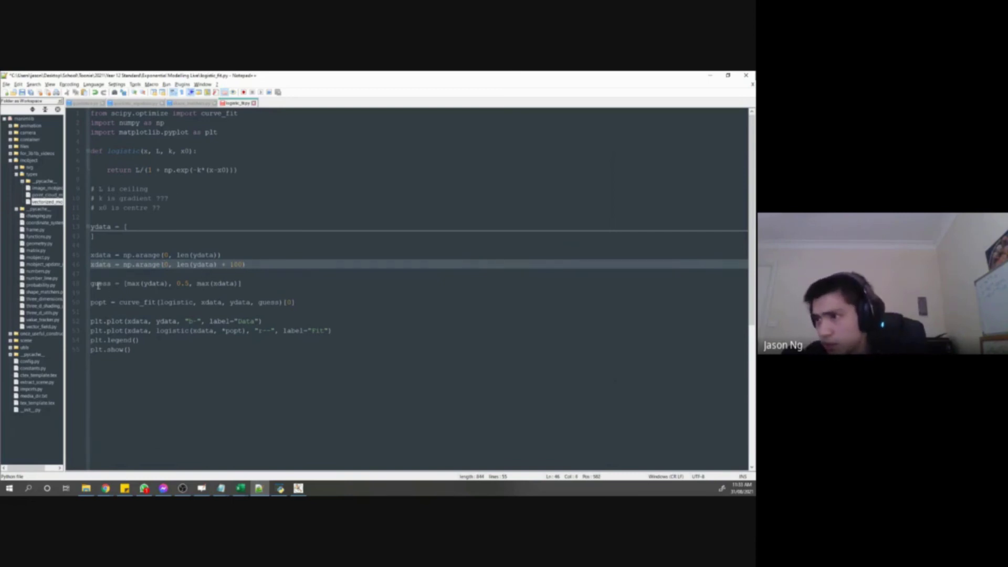
left_click_drag(99, 284, 116, 303)
left_click(118, 310)
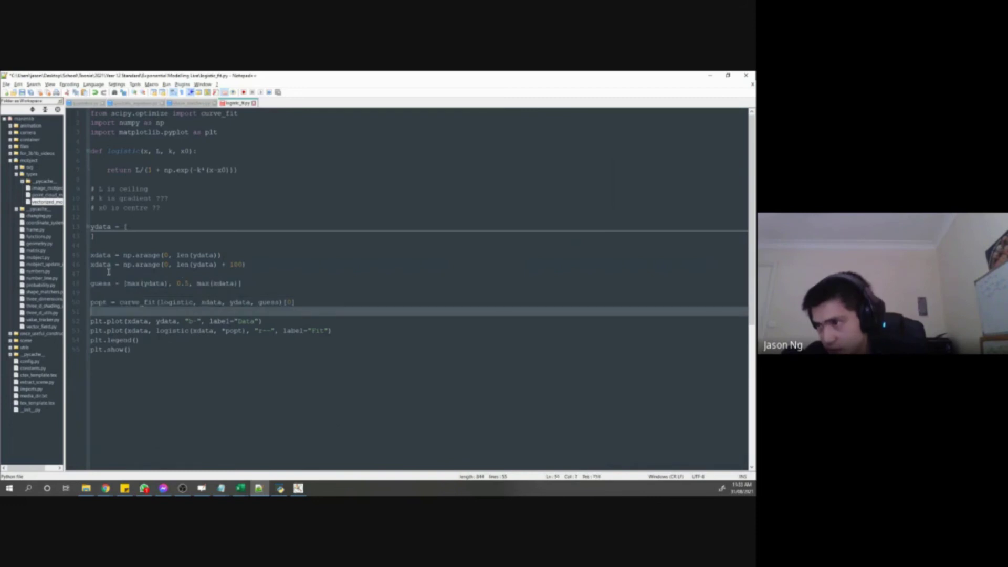
left_click(117, 265)
type("precast")
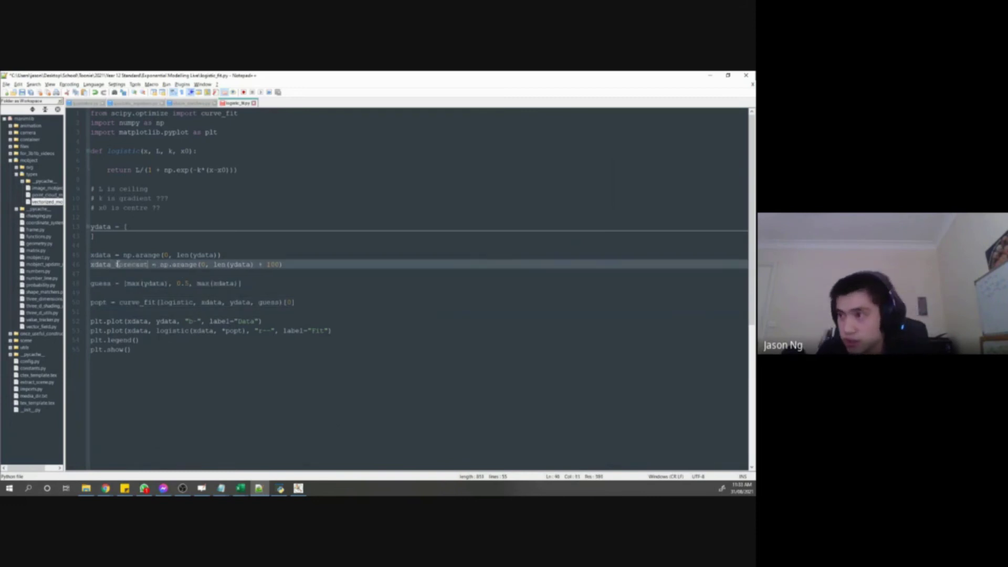
Replace both xdata references in the "Fit" plot line with xdata_forecast.
double_click(120, 264)
key("ctrl+c")
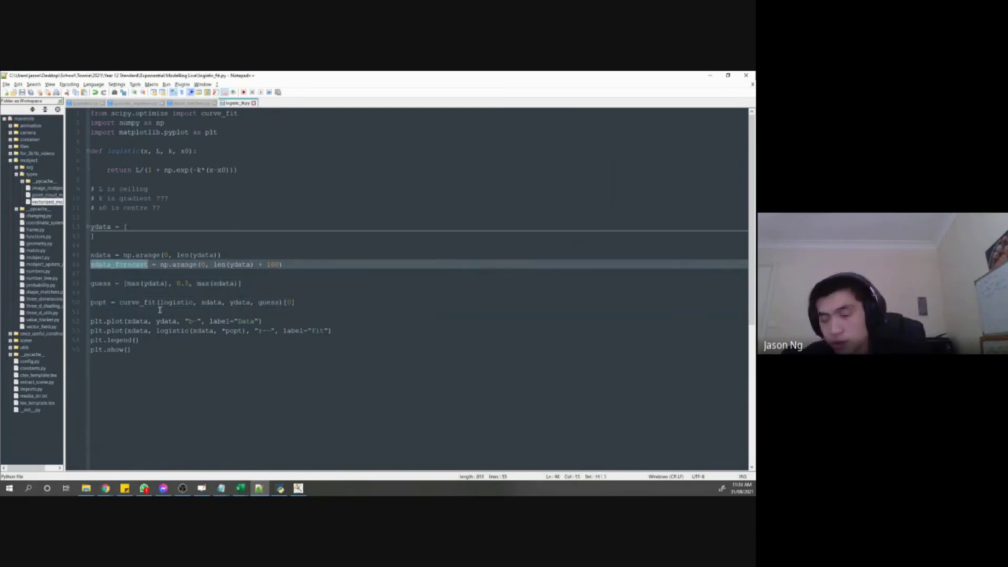
left_click(184, 331)
left_click_drag(342, 330, 110, 331)
double_click(138, 331)
key("ctrl+v")
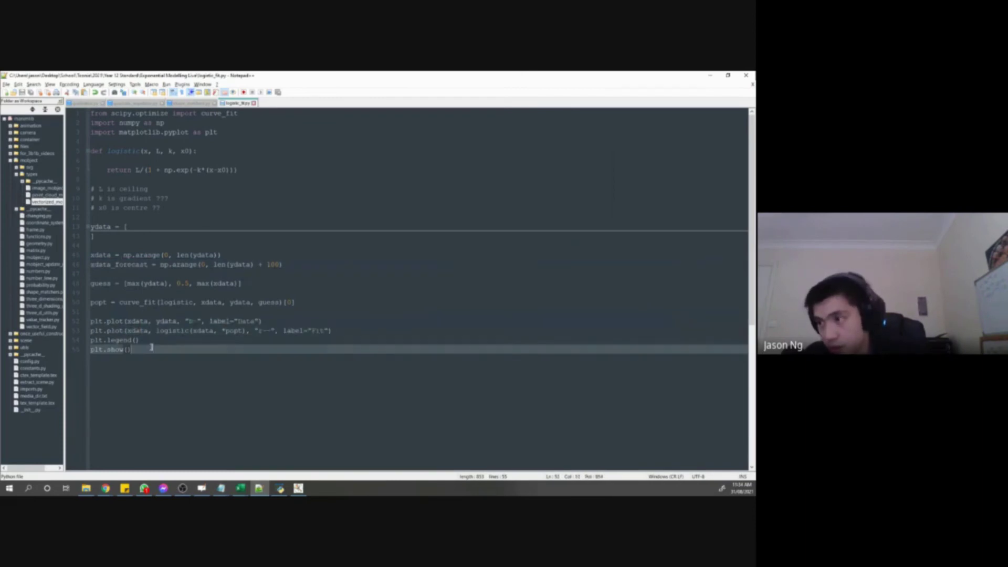
left_click(201, 346)
double_click(237, 330)
key("ctrl+v")
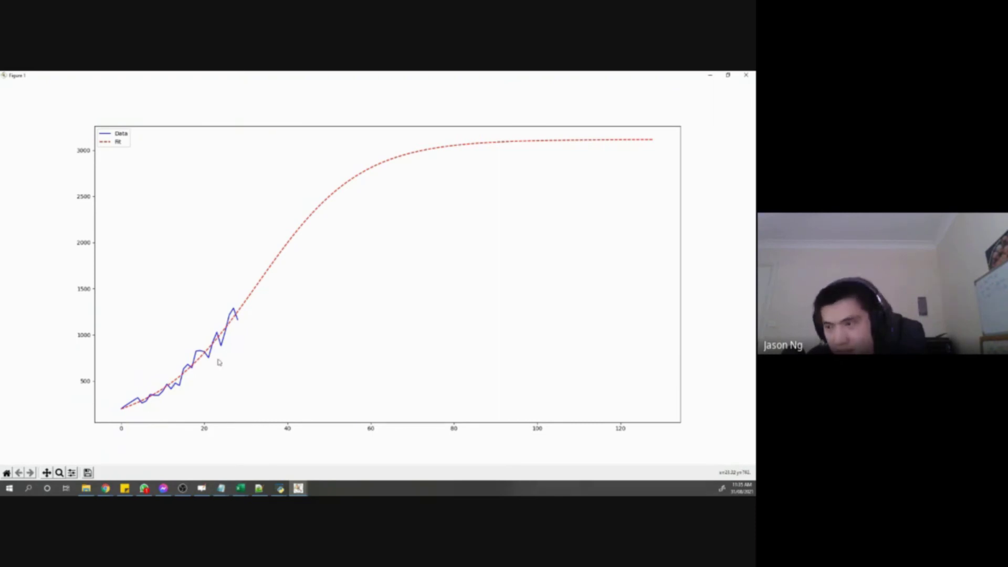
In guess, replace max(xdata) with np.median(xdata), then run the script and maximize the new figure.
left_click(260, 490)
left_click(191, 320)
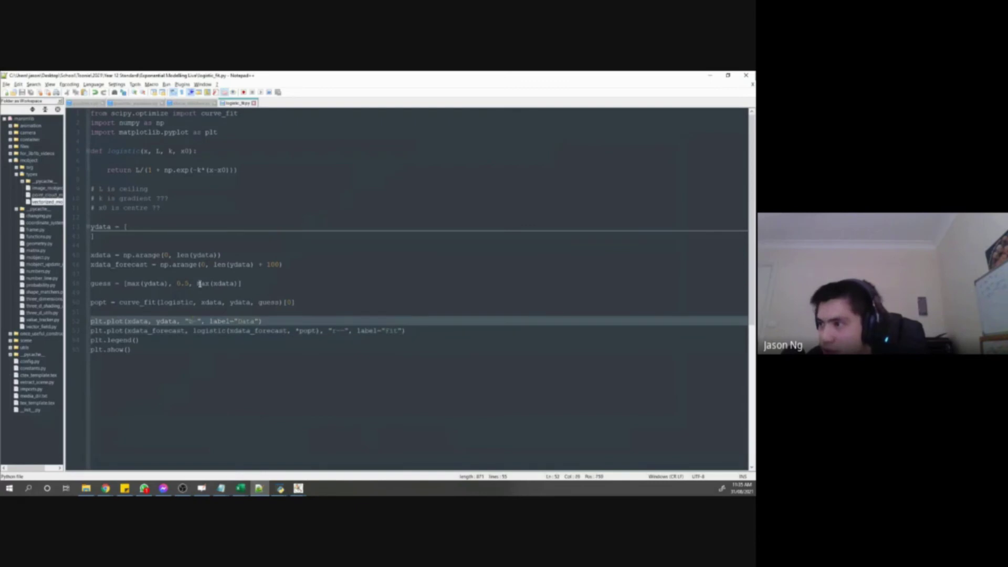
left_click(196, 284)
key("Delete")
key("Delete")
key("Delete")
type("np.median")
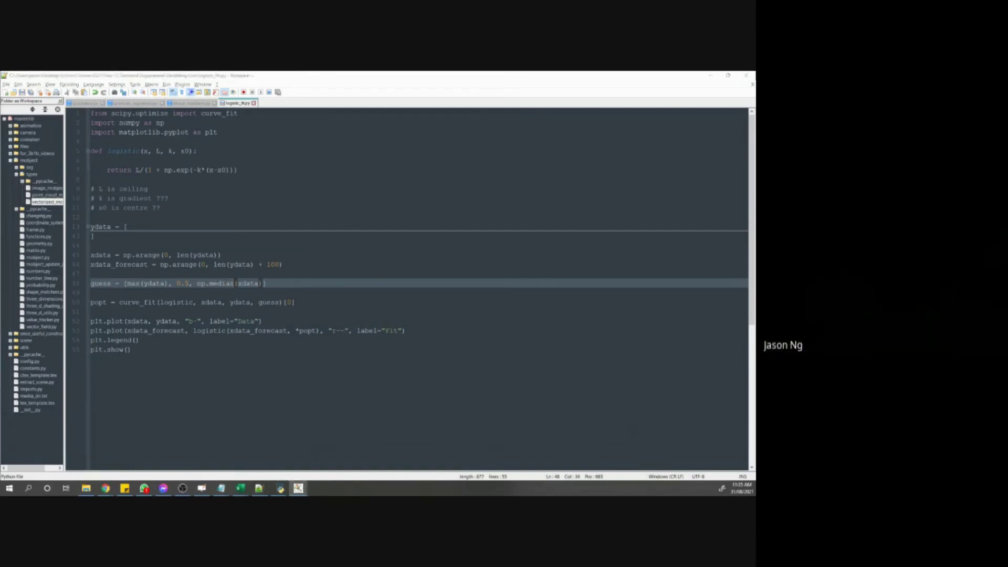
key("super+Up")
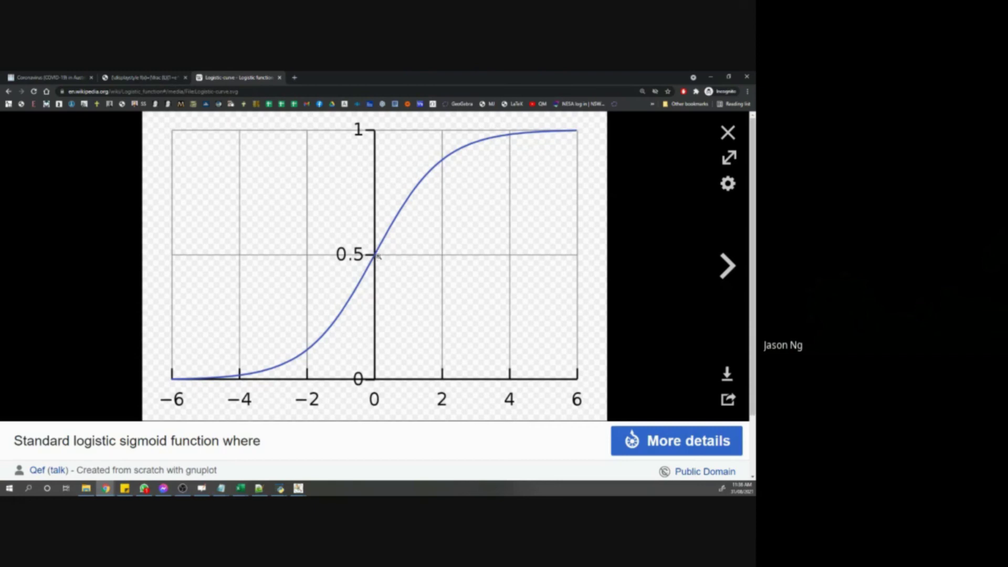
Review the forecast figure alongside the curve-fitting code in the script.
mouse_move(297, 488)
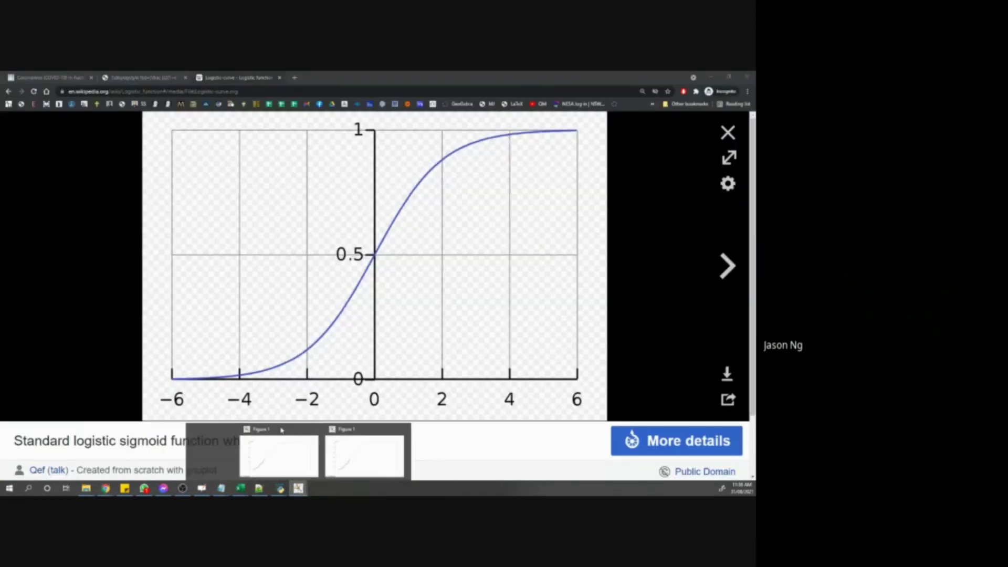
left_click(282, 433)
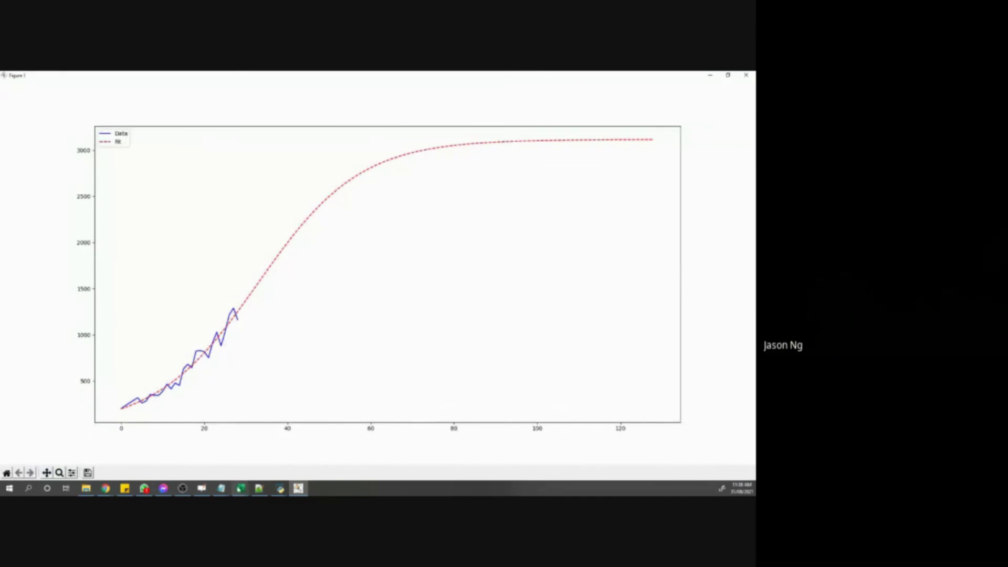
left_click(259, 489)
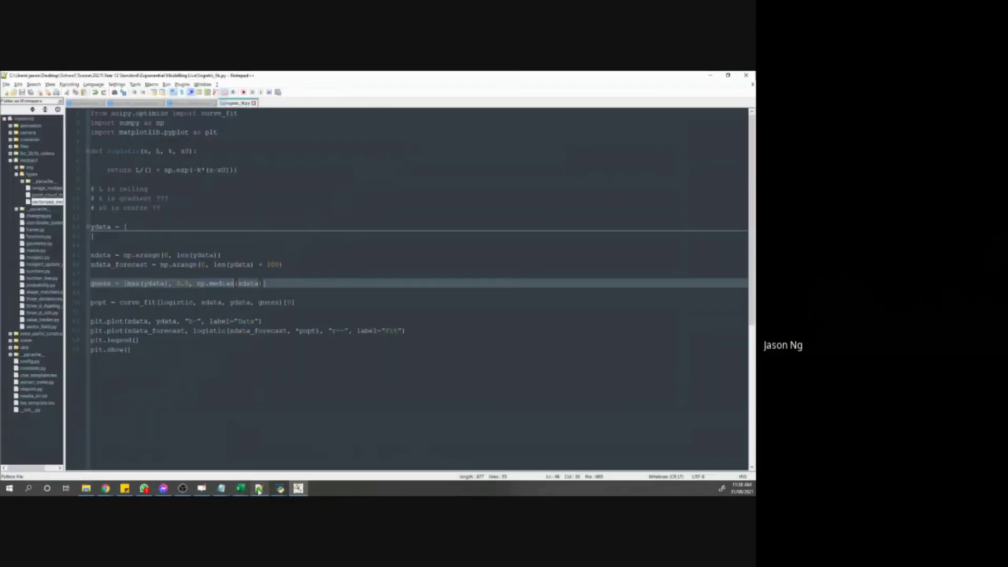
left_click(272, 292)
left_click(299, 489)
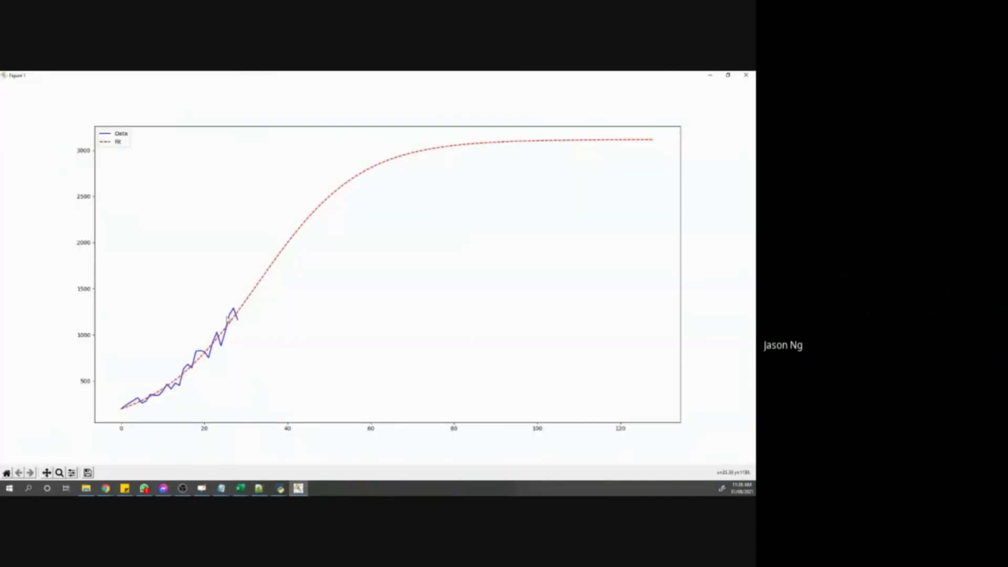
key("alt+Tab")
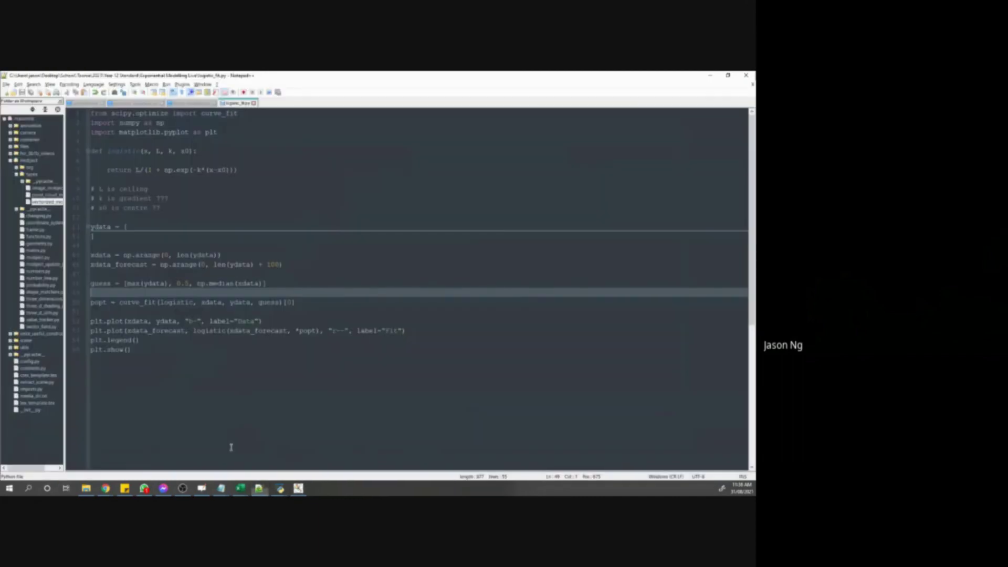
Below popt, define res = ydata - logistic(xdata, *popt) and ss_res = np.sum(res**2).
left_click(198, 313)
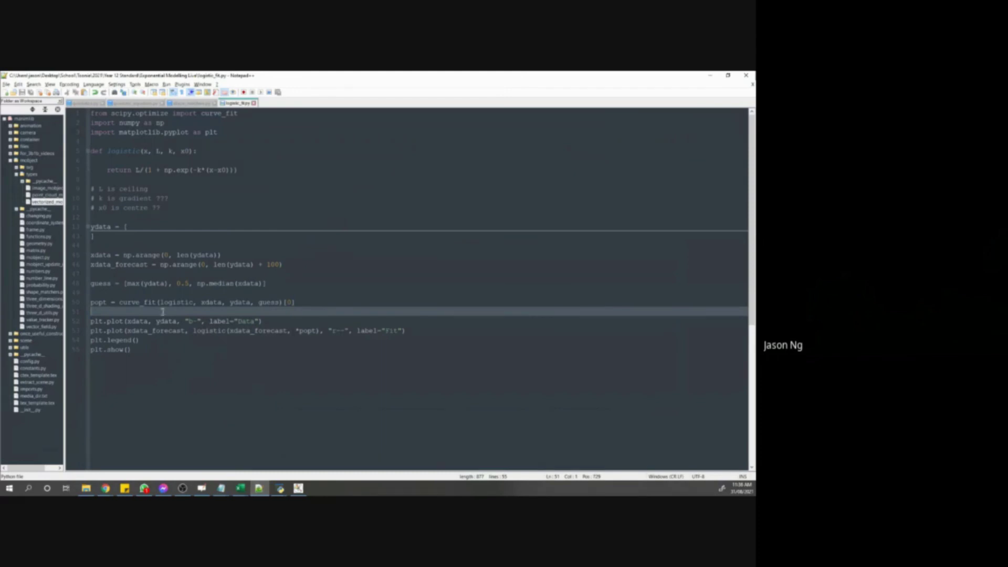
key("Return")
key("Return")
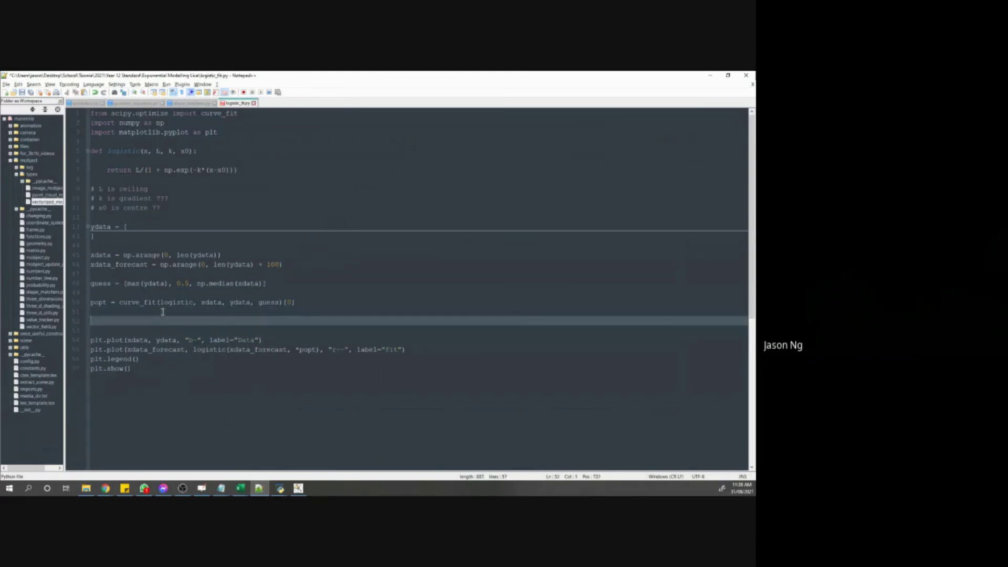
type("res = ydata - logistic(xdata, *popt)")
key("Return")
type("ss_res = ")
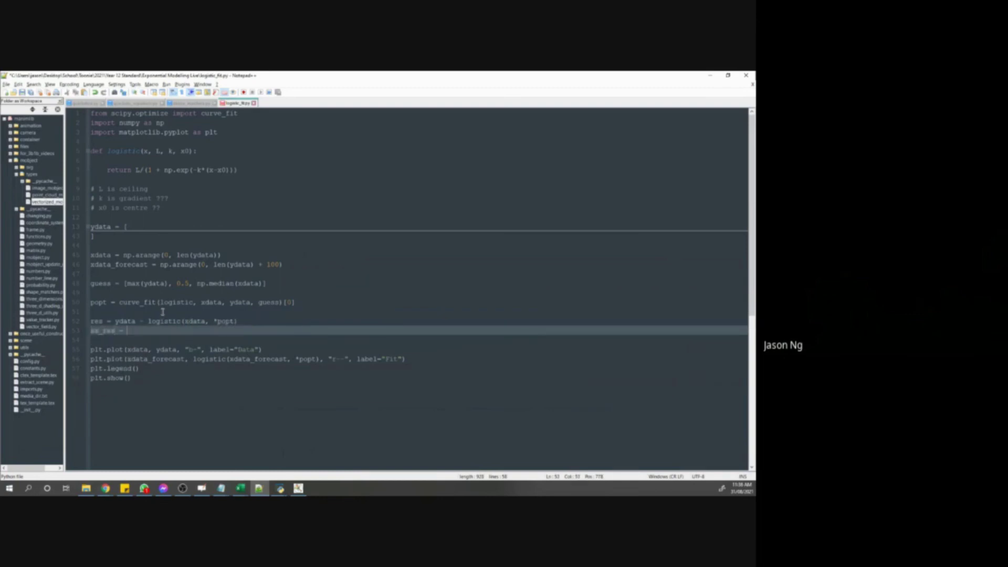
type("np.sum(res**2)")
Below ss_res, define ss_tot = np.sum((ydata - np.mean(ydata))**2) and save the script.
key("Return")
type("ss")
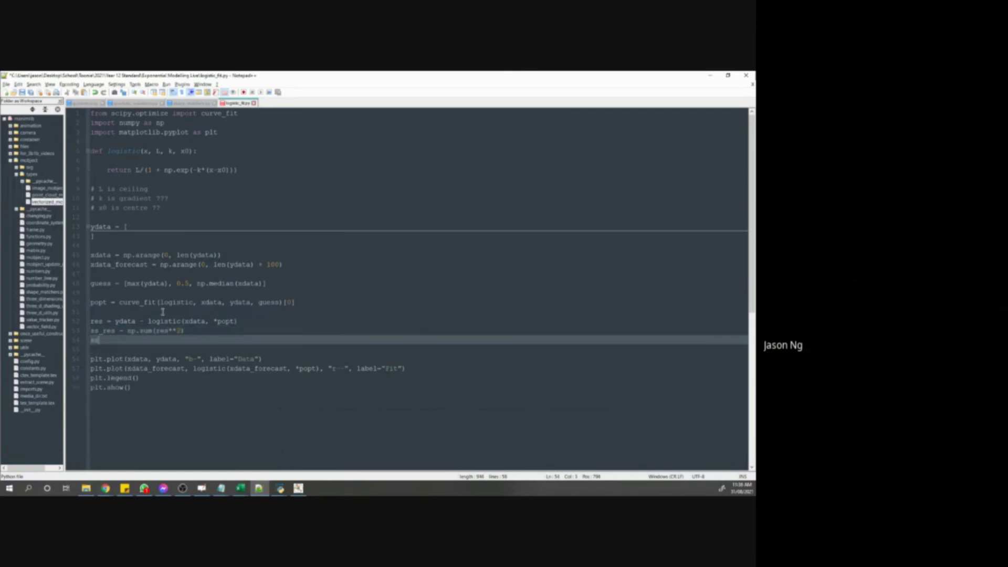
type("_tot = np.sum((ydata - np.mean(day")
key("BackSpace")
type("ydata))**2)")
key("ctrl+s")
key("Up")
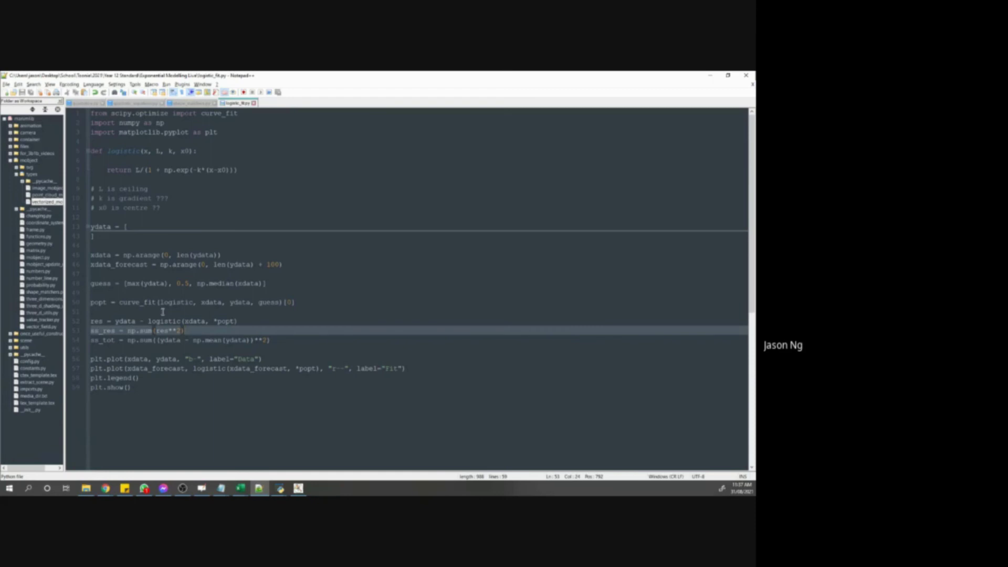
Below ss_tot, define rsq = 1 - ss_res / ss_tot, separated from the sums of squares by a blank line.
key("Down")
key("Return")
key("Return")
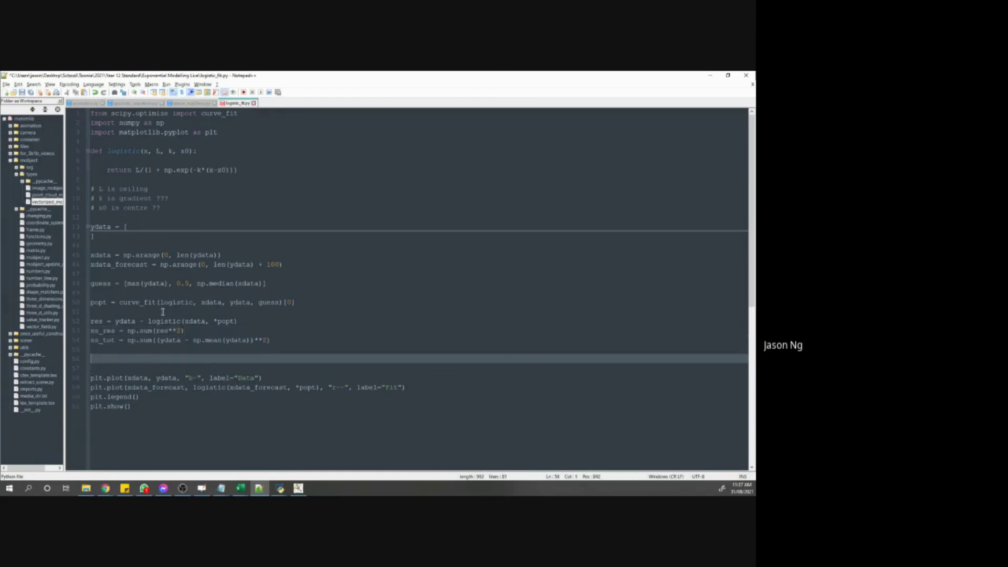
type("rsq = 1 - ss_res / ss_tot")
key("Return")
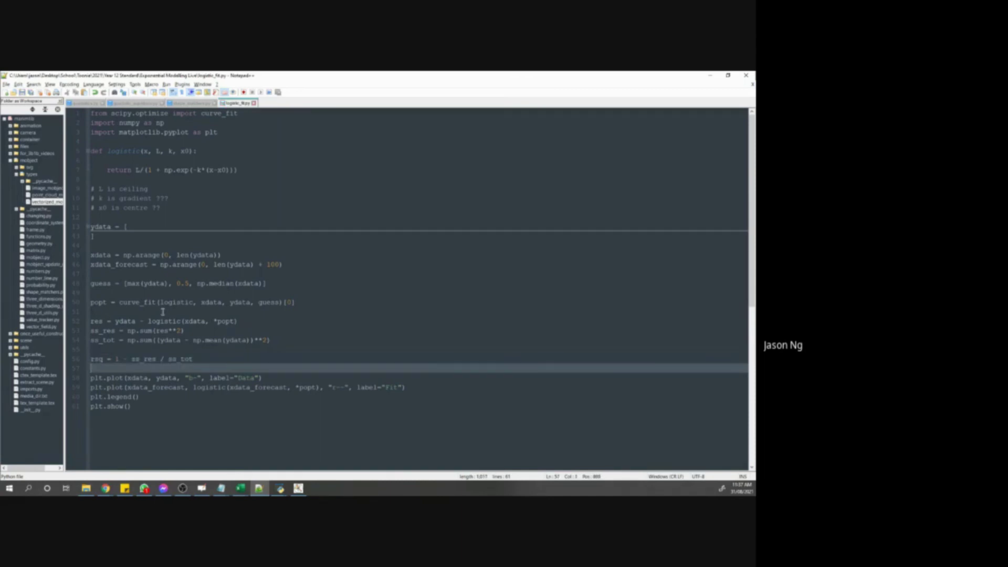
Duplicate the forecast fit's plt.plot line and replace the copy's x and y arguments with empty lists [].
key("Down")
key("Down")
key("ctrl+d")
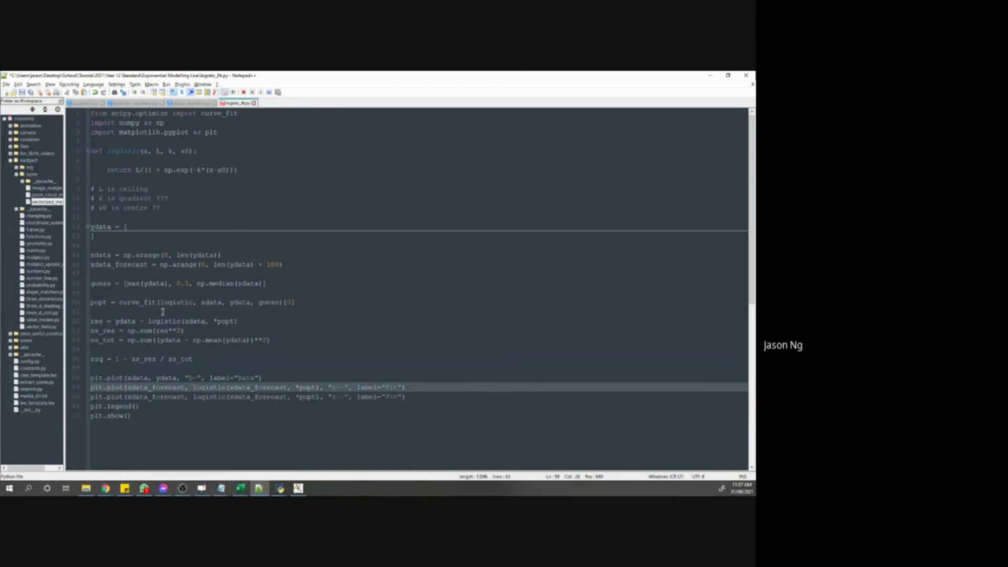
key("Down")
key("ctrl+Right")
key("ctrl+Right")
key("ctrl+Right")
key("ctrl+Right")
key("ctrl+Right")
key("ctrl+shift+Left")
type("[]")
key("ctrl+Right")
key("ctrl+shift+Right")
key("ctrl+shift+Right")
key("ctrl+shift+Right")
key("ctrl+shift+Right")
key("ctrl+shift+Right")
key("ctrl+shift+Right")
type("[]")
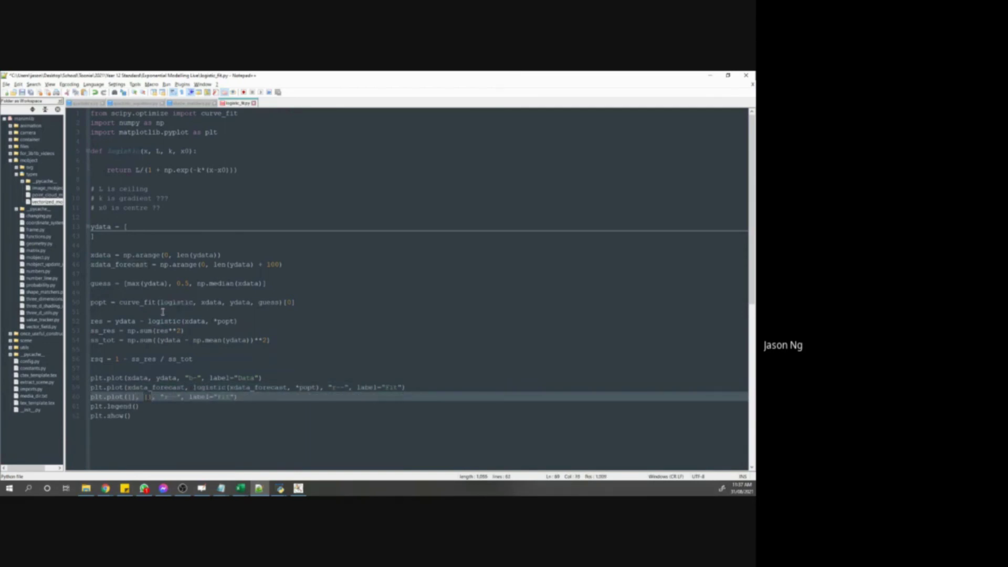
Set the empty plot's style to "w" and its label to "RSq = {}".format(rsq), and save the script.
key("shift+Right")
key("shift+Right")
type("w")
key("ctrl+Right")
key("ctrl+Right")
key("ctrl+shift+Right")
type("Rsq = {}")
type(".format(rsq)")
key("ctrl+s")
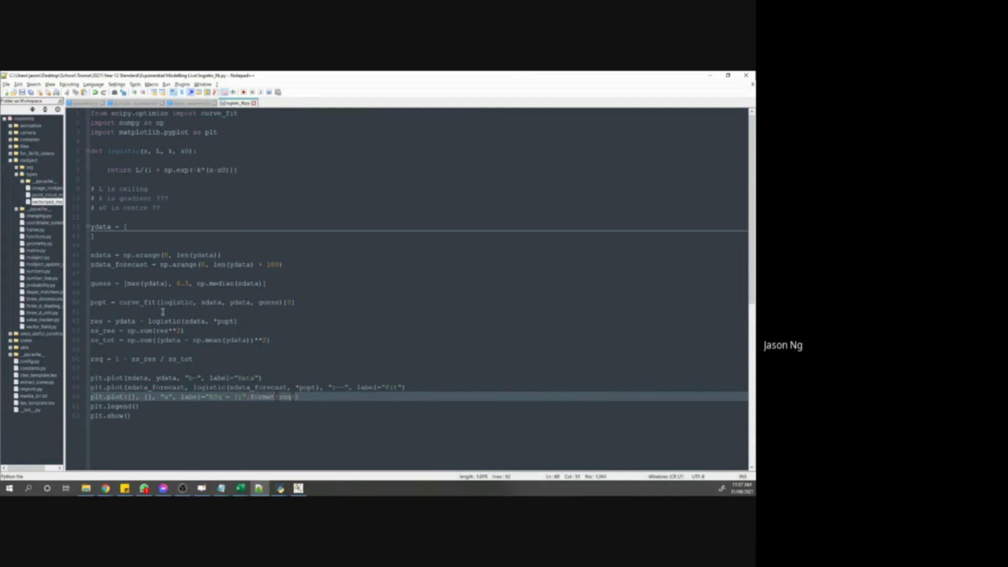
View the figure with the RSq legend entry and review it alongside the plotting code in the script.
key("alt+Tab")
key("alt+Tab")
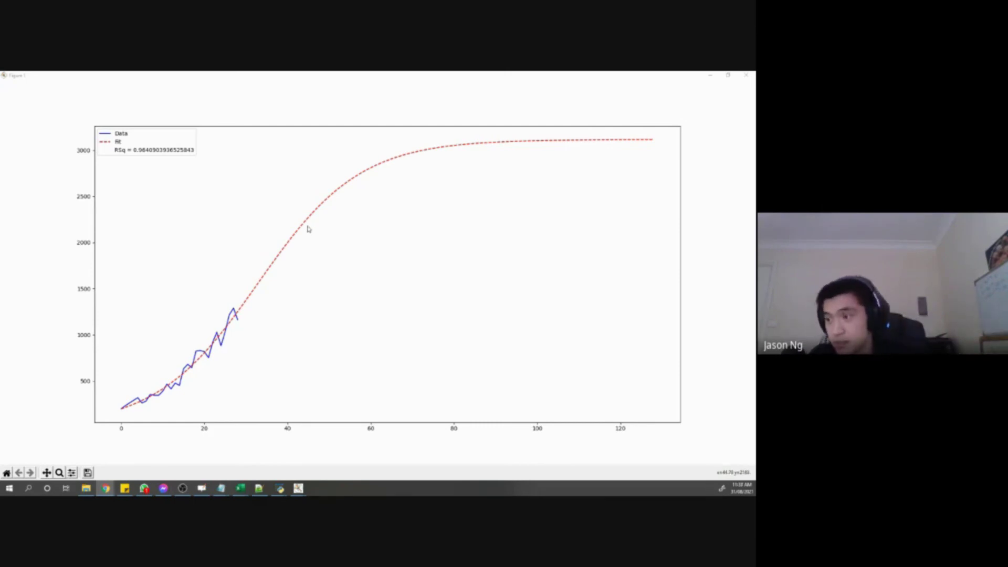
left_click(258, 488)
left_click(251, 419)
left_click_drag(252, 404, 171, 279)
left_click(234, 399)
left_click(235, 414)
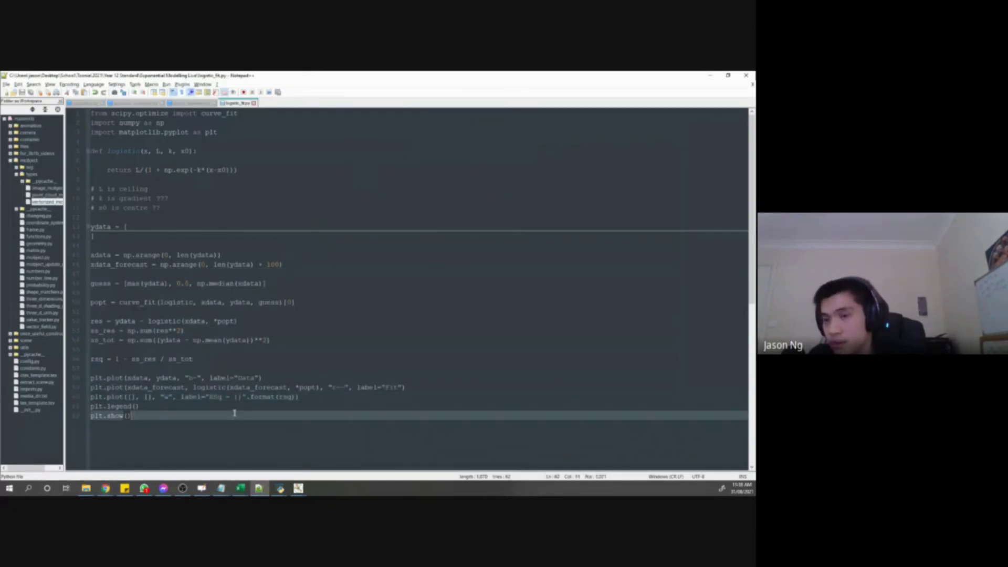
key("alt+Tab")
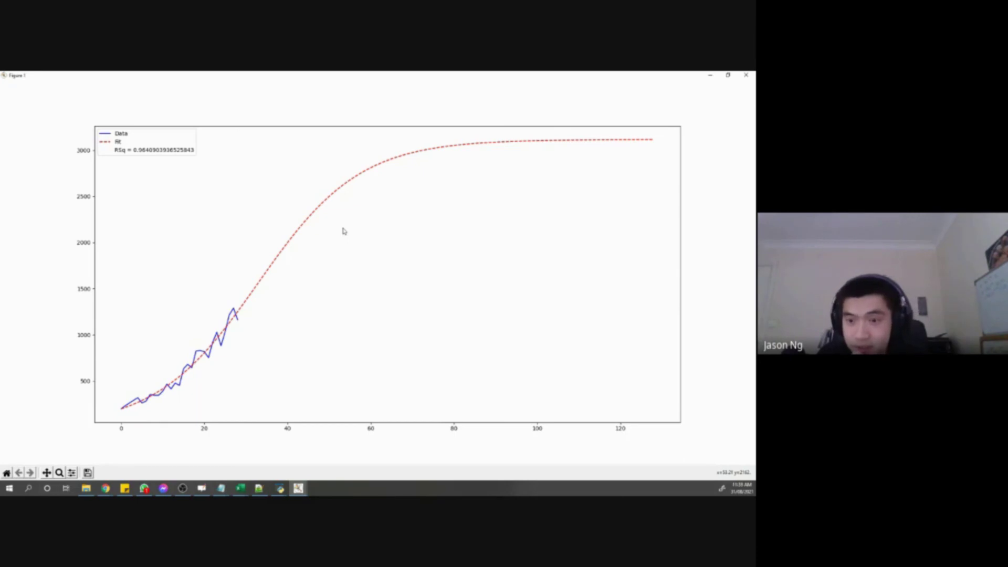
Switch to the NSW workbook in Excel and set the prediction date on the Local New sheet to 2/09/2021.
left_click(241, 488)
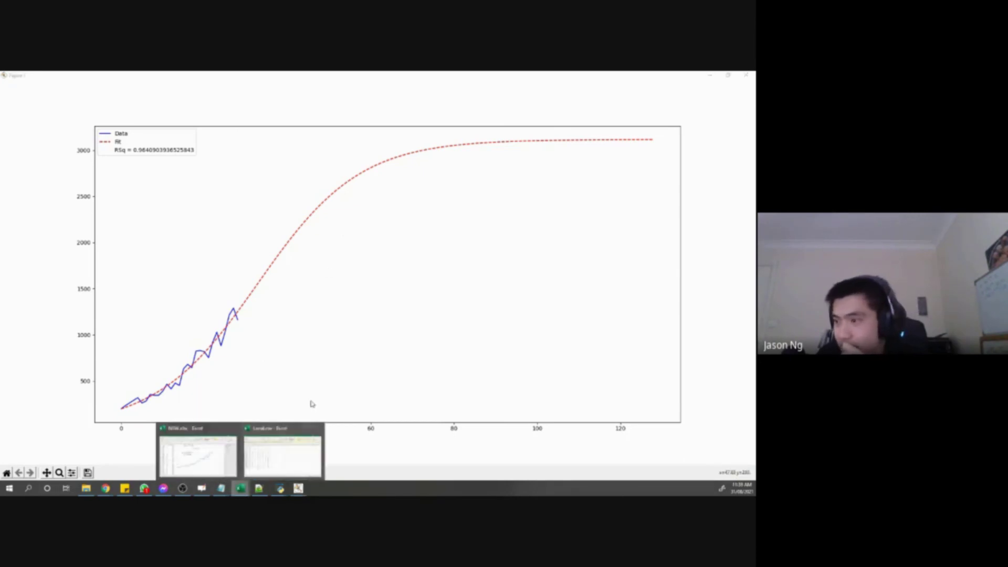
left_click(293, 459)
left_click(241, 488)
left_click(193, 462)
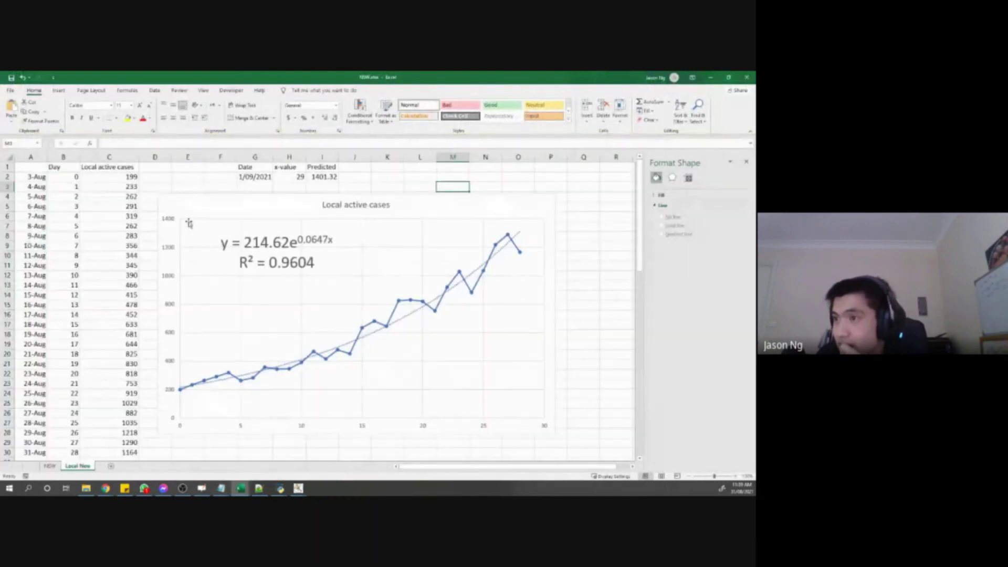
left_click(264, 178)
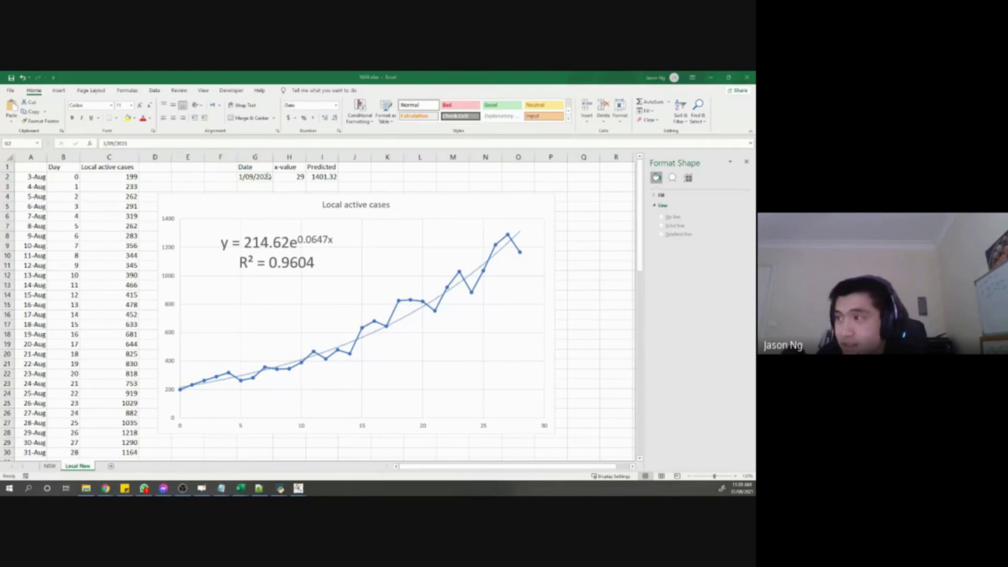
left_click(258, 177)
left_click(103, 143)
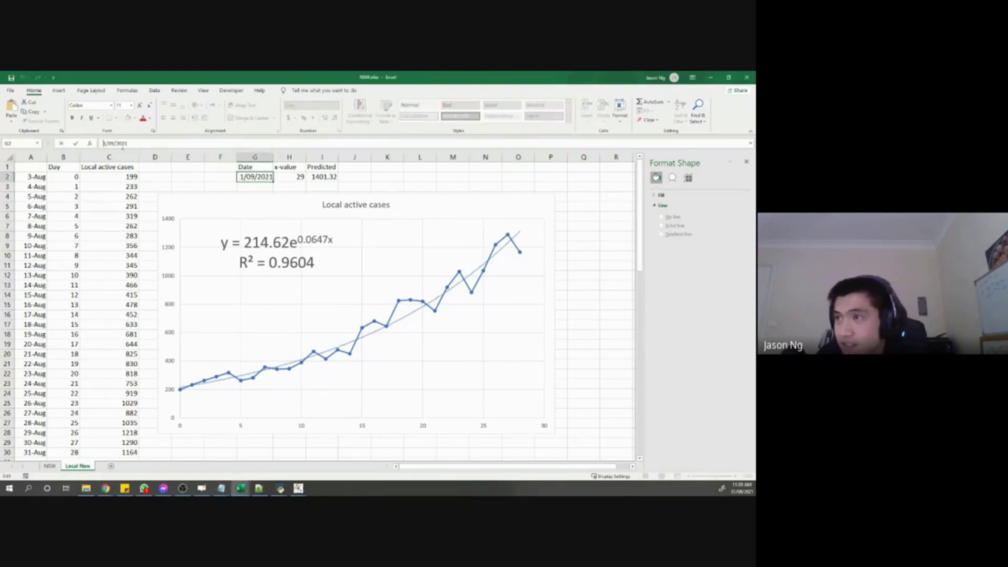
type("2")
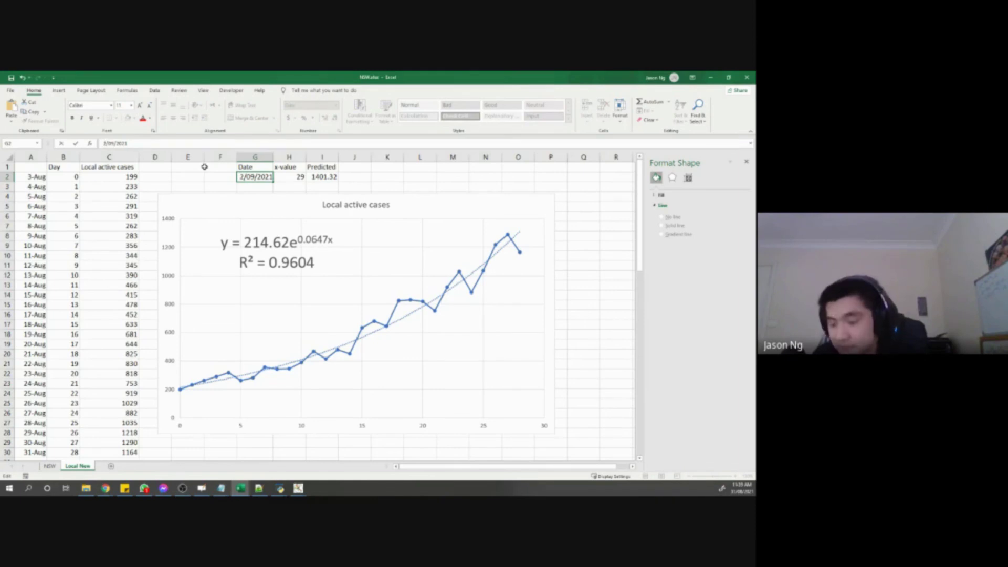
key("Return")
left_click(347, 185)
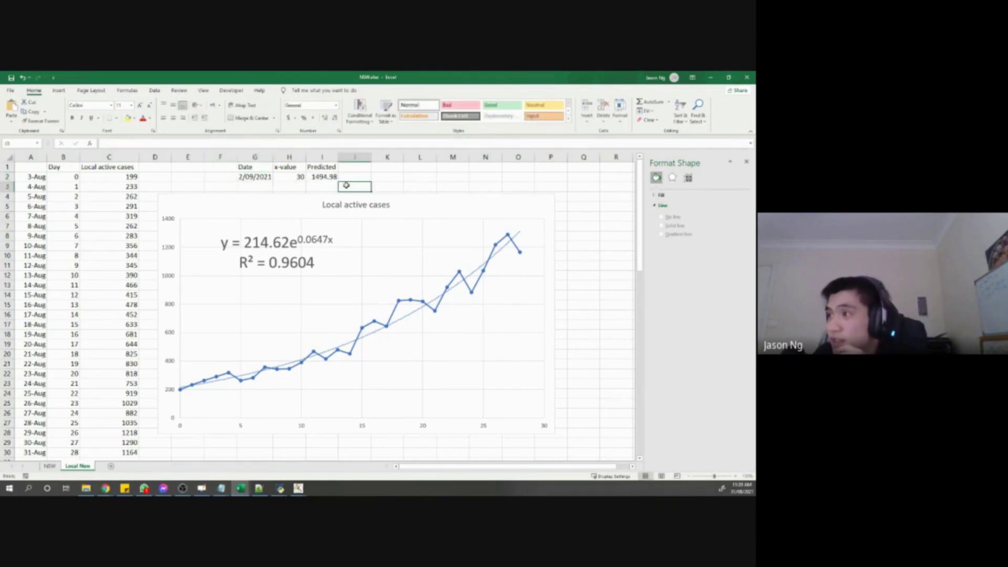
left_click(318, 177)
scroll(318, 178, "down", 4)
scroll(275, 252, "up", 4)
left_click_drag(356, 179, 321, 177)
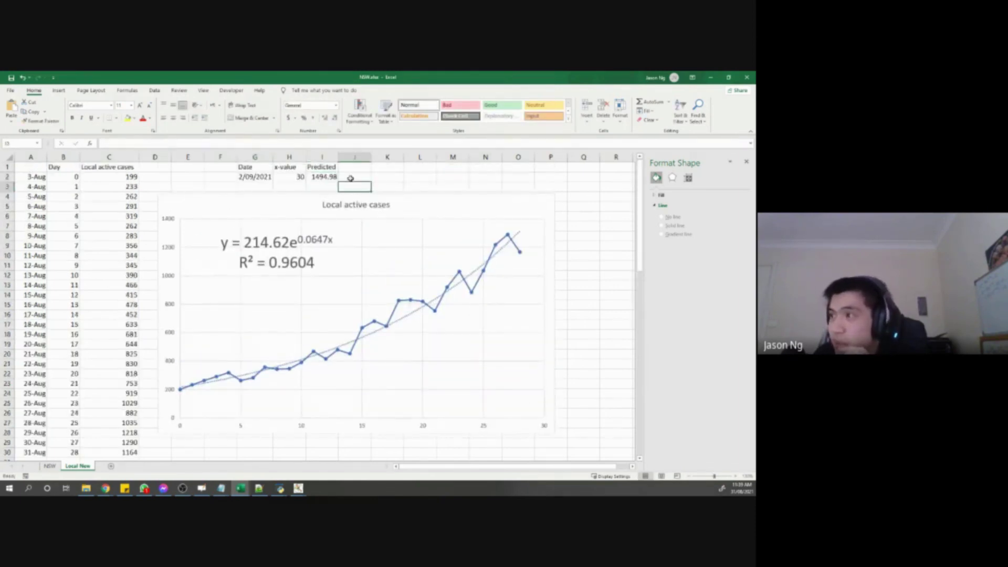
On the NSW sheet, set the prediction date in G2 to 2/09/2021.
left_click(50, 467)
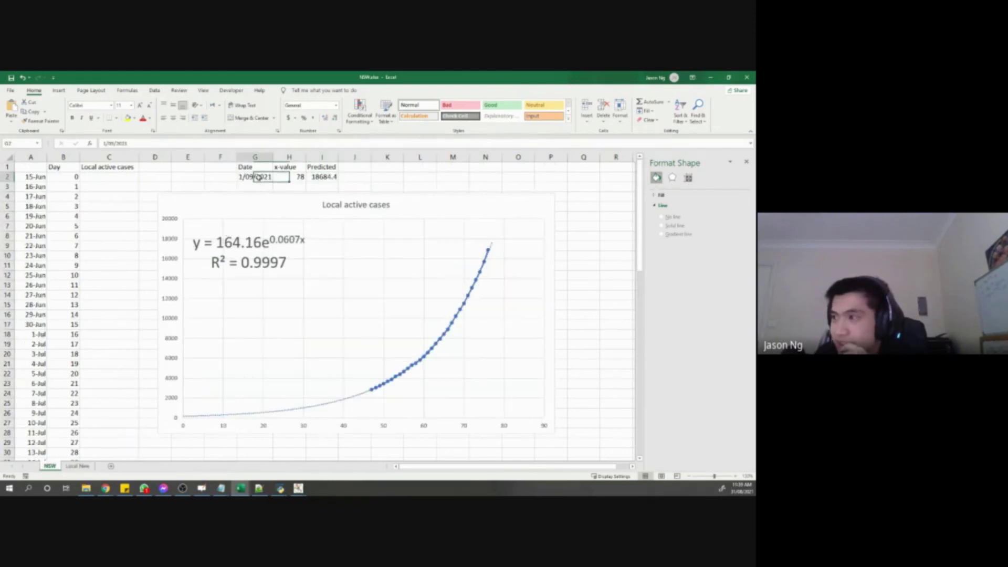
left_click(121, 146)
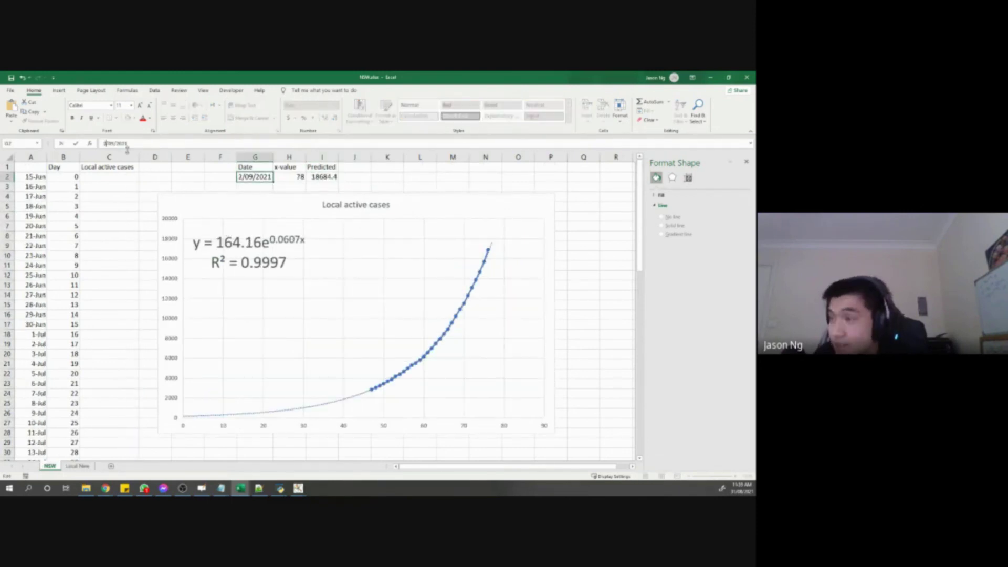
key("Return")
left_click(334, 176)
mouse_move(346, 177)
left_mouse_down()
mouse_move(337, 181)
mouse_move(356, 179)
left_mouse_up()
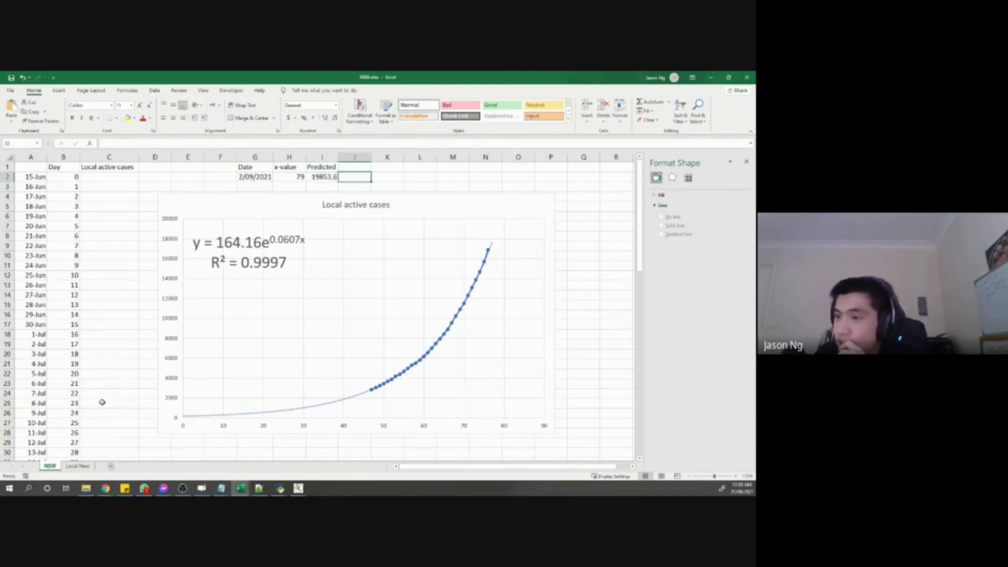
Examine the predicted cases on the Local New sheet alongside the exponential trendline, its equation and R² value.
left_click(77, 467)
left_click(187, 443)
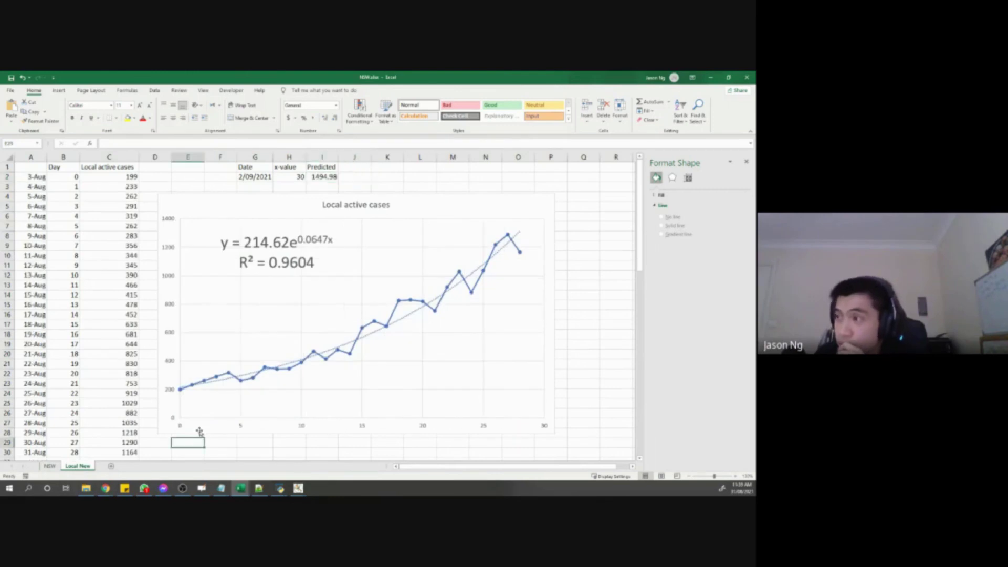
left_click_drag(325, 177, 347, 179)
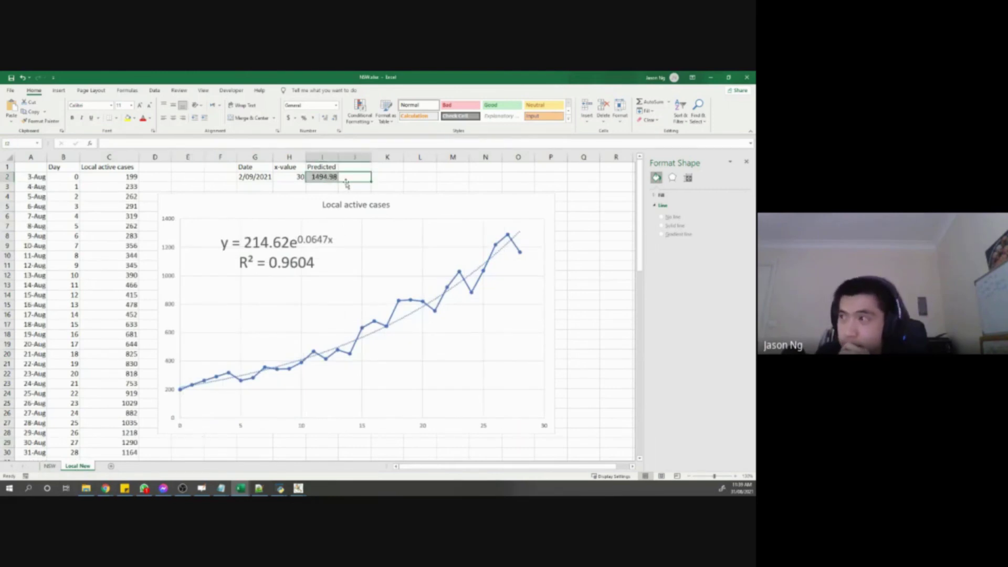
left_click(355, 185)
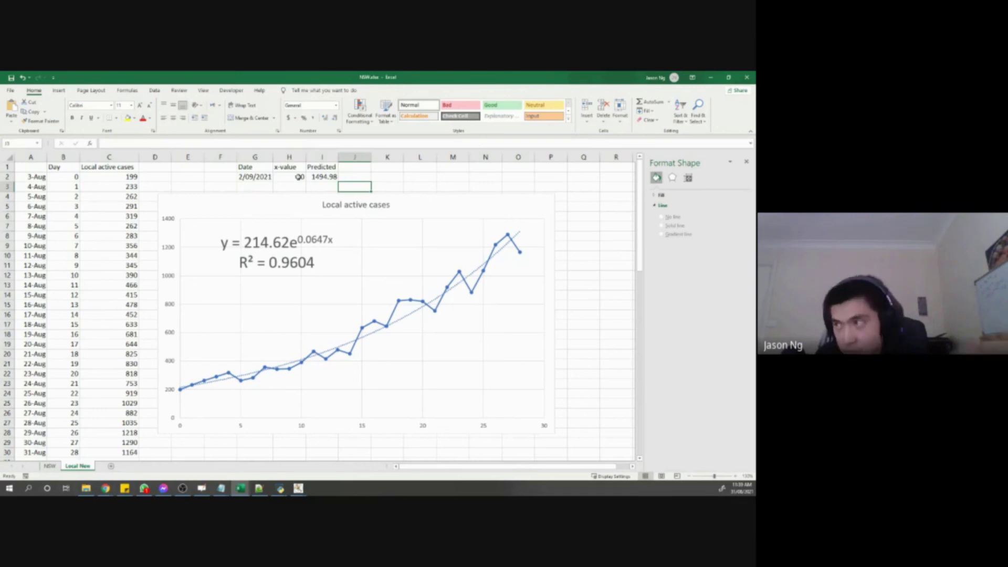
left_click_drag(350, 177, 332, 178)
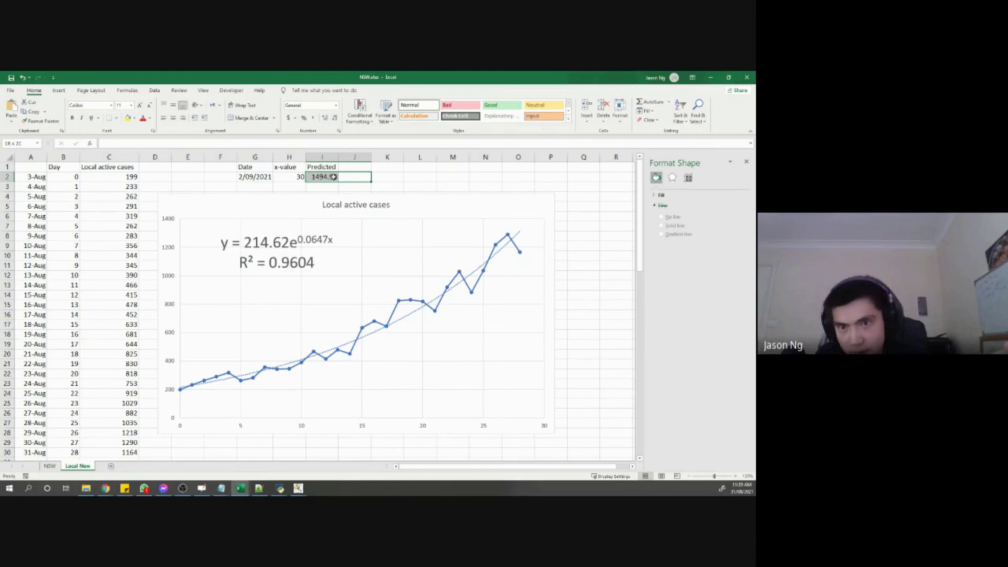
left_click(350, 177)
left_click_drag(350, 178, 288, 167)
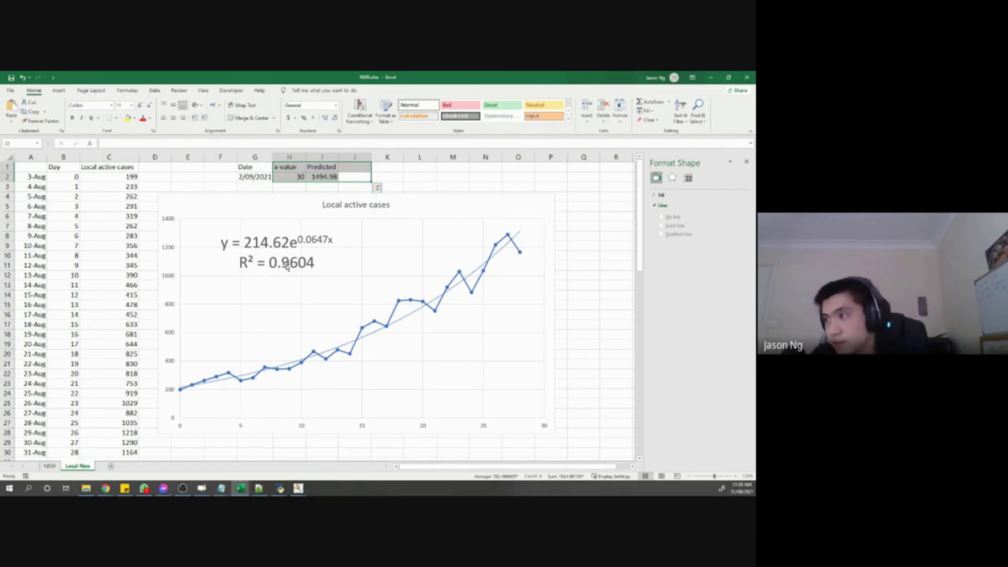
left_click(300, 286)
scroll(315, 315, "down", 3)
left_click(322, 352)
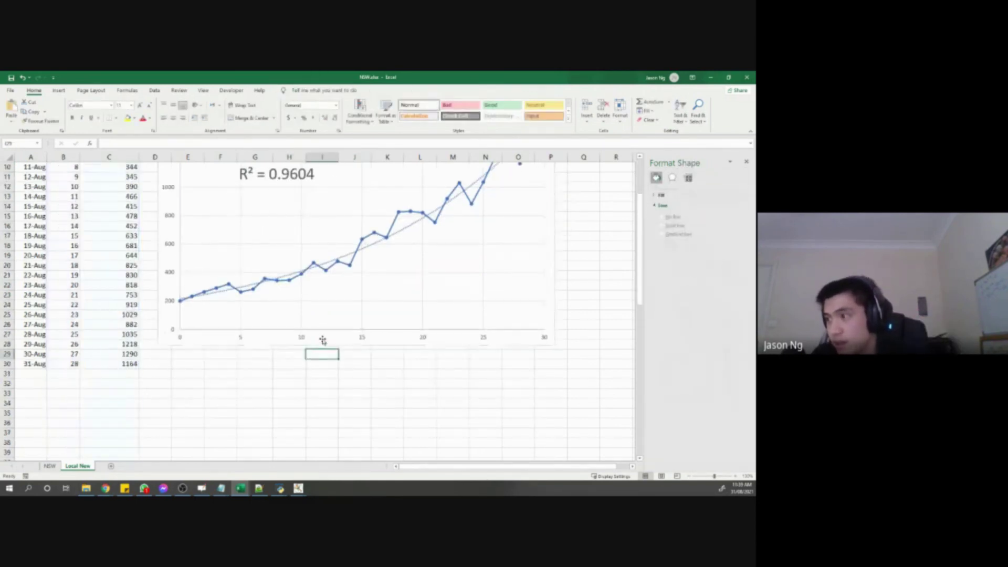
left_click(323, 340)
scroll(336, 357, "up", 3)
scroll(342, 322, "down", 2)
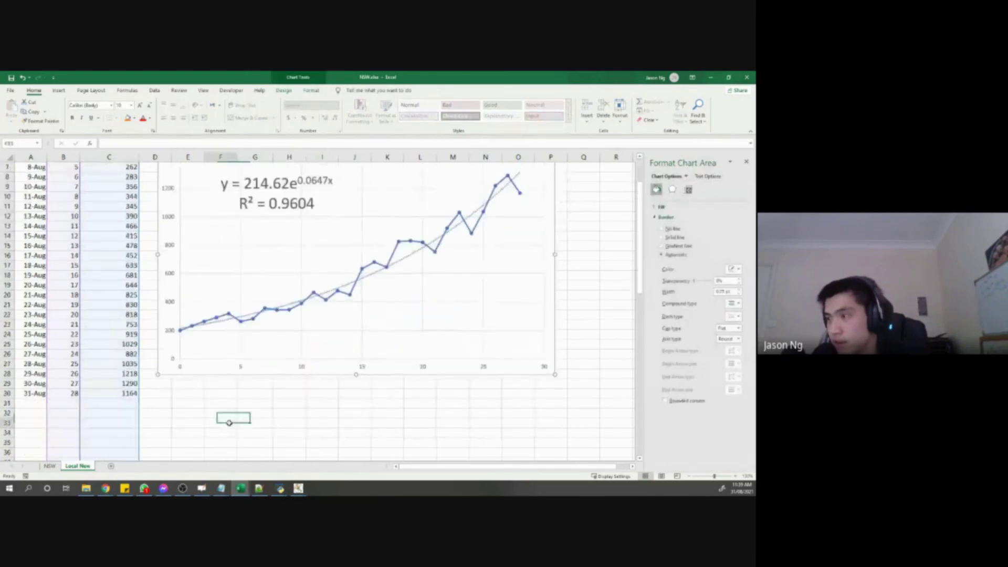
scroll(229, 423, "up", 2)
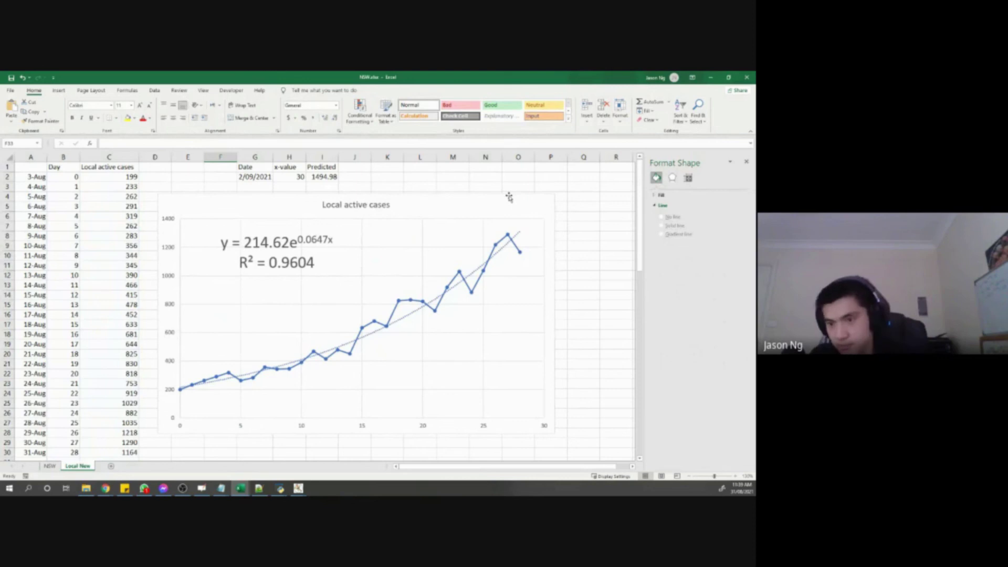
left_click(358, 176)
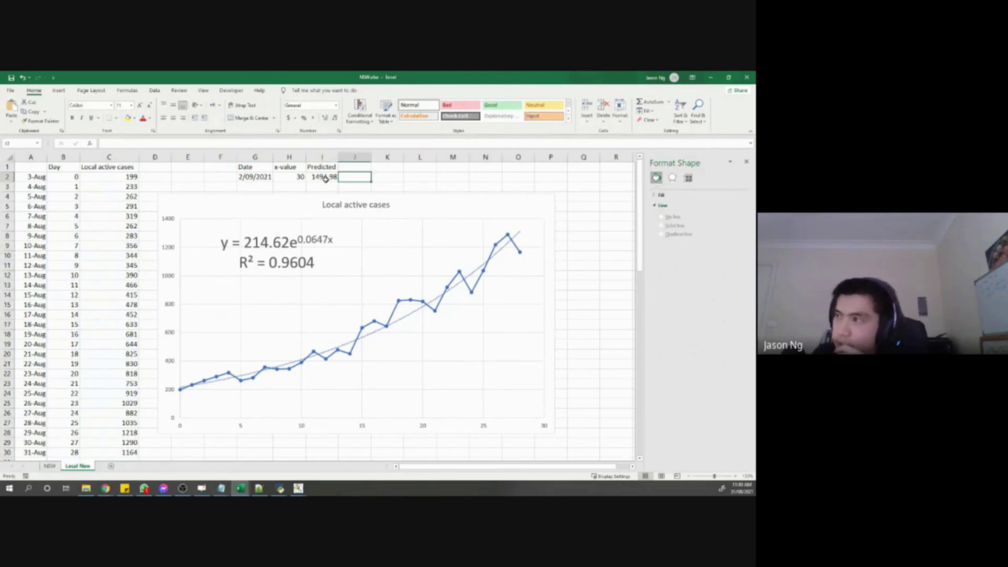
left_click(326, 177)
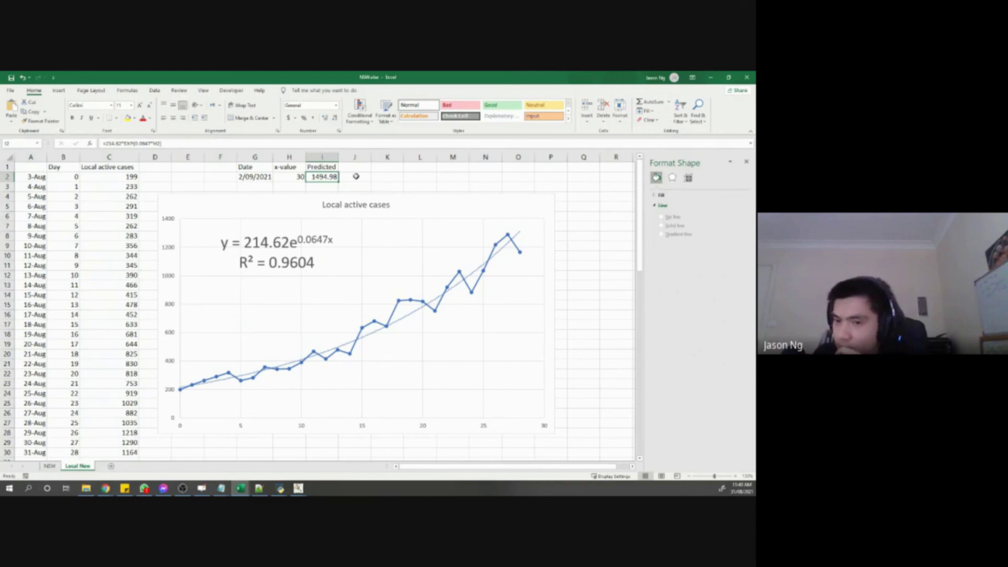
Compare the logistic forecast figure with the exponential prediction and the local active cases data on the Local New sheet.
left_click(297, 488)
left_click(321, 423)
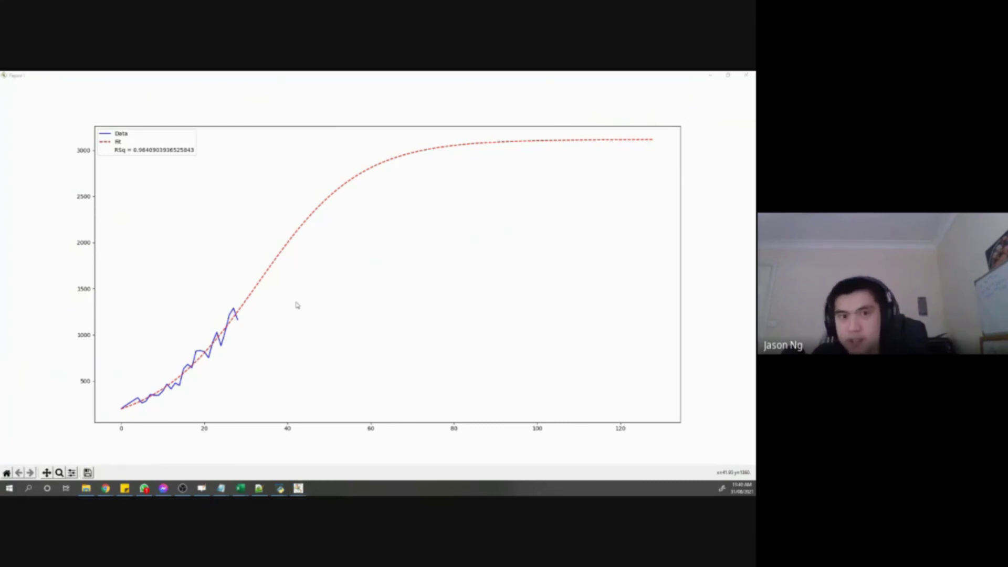
key("alt+Tab")
left_click(342, 179)
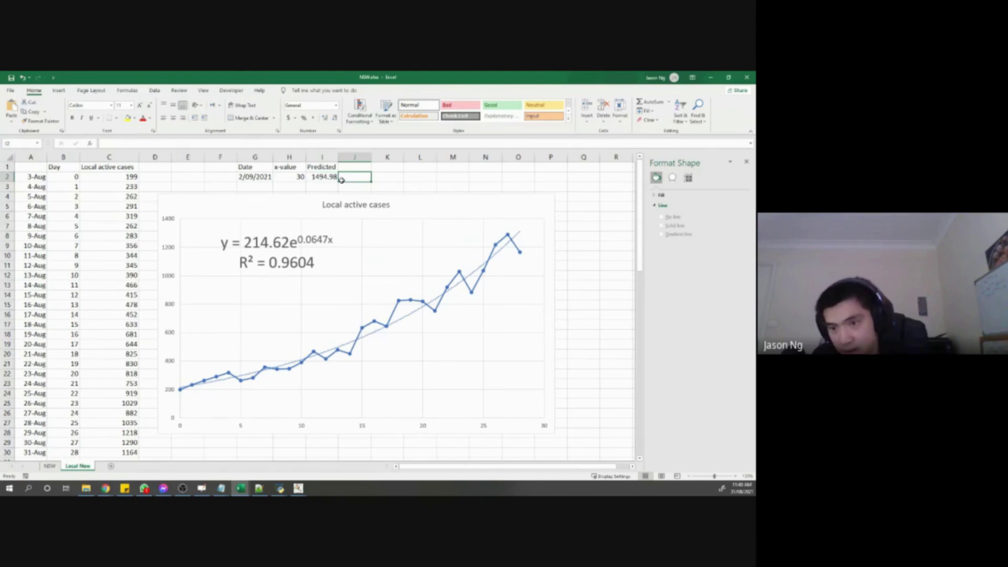
left_click(299, 489)
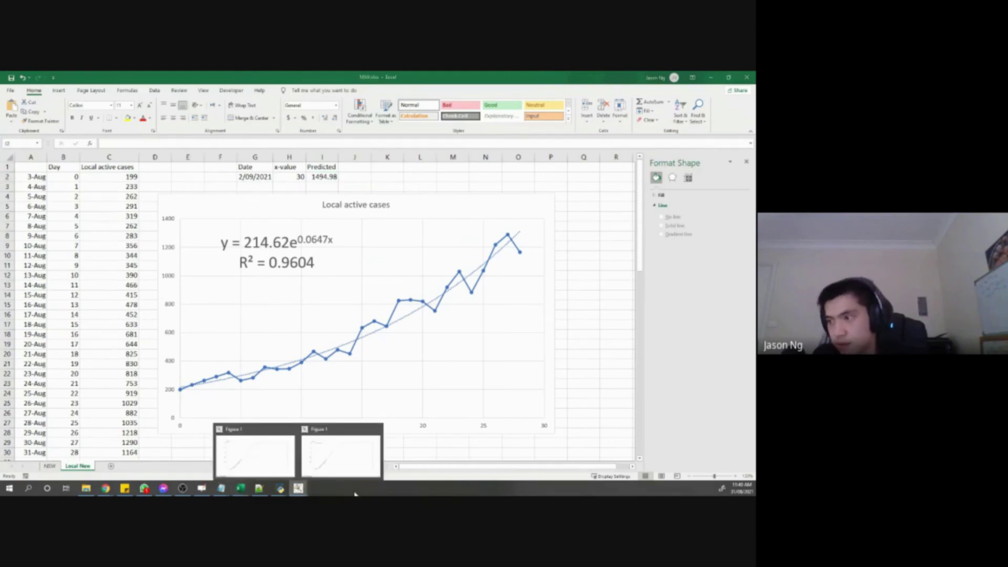
left_click(345, 466)
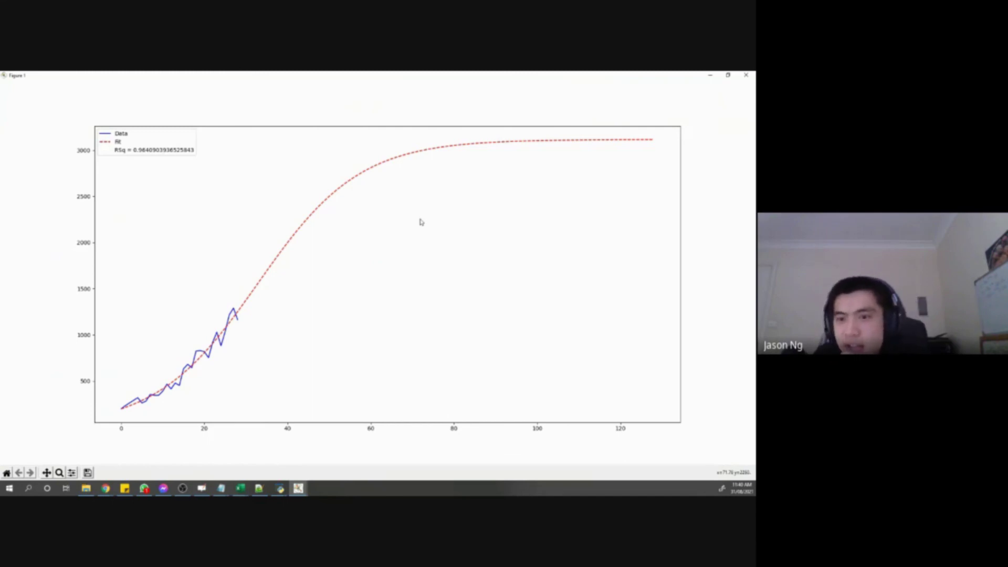
mouse_move(241, 489)
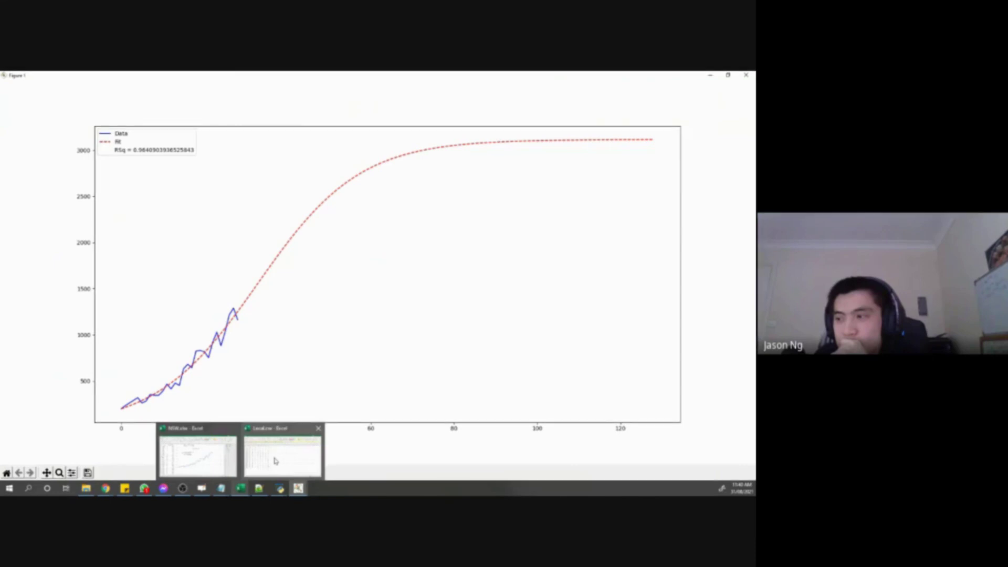
left_click(274, 461)
mouse_move(122, 373)
left_mouse_down()
mouse_move(111, 415)
mouse_move(139, 373)
left_mouse_up()
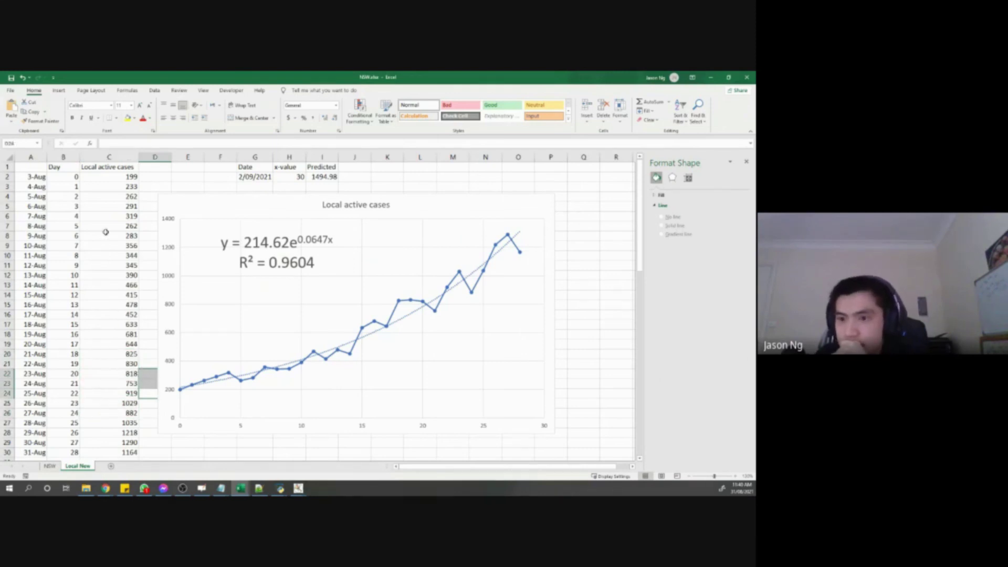
left_click(145, 179)
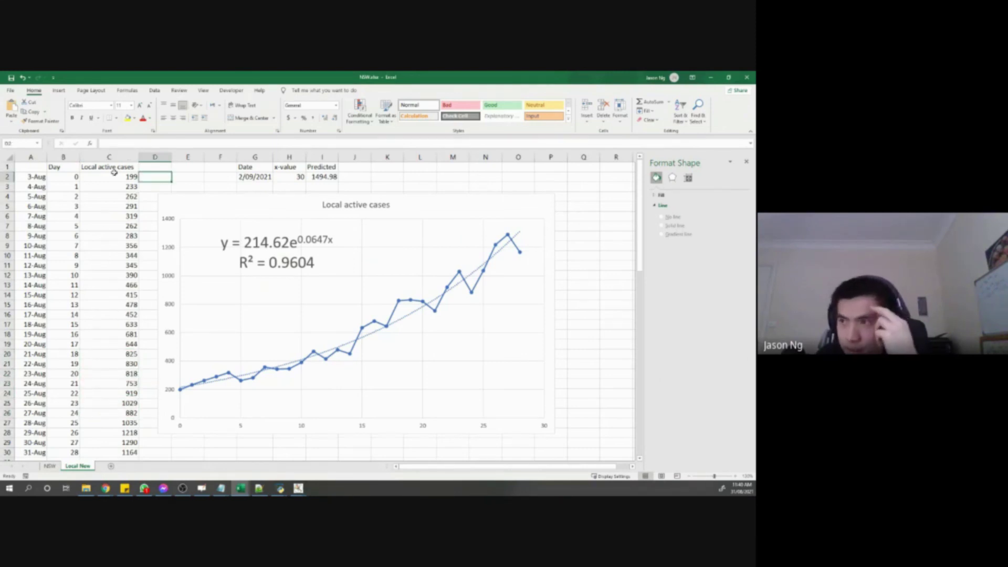
Switch from the workbook to the logistic_fit.py script in Notepad++ and review its curve fitting, R-squared and plotting code.
key("Return")
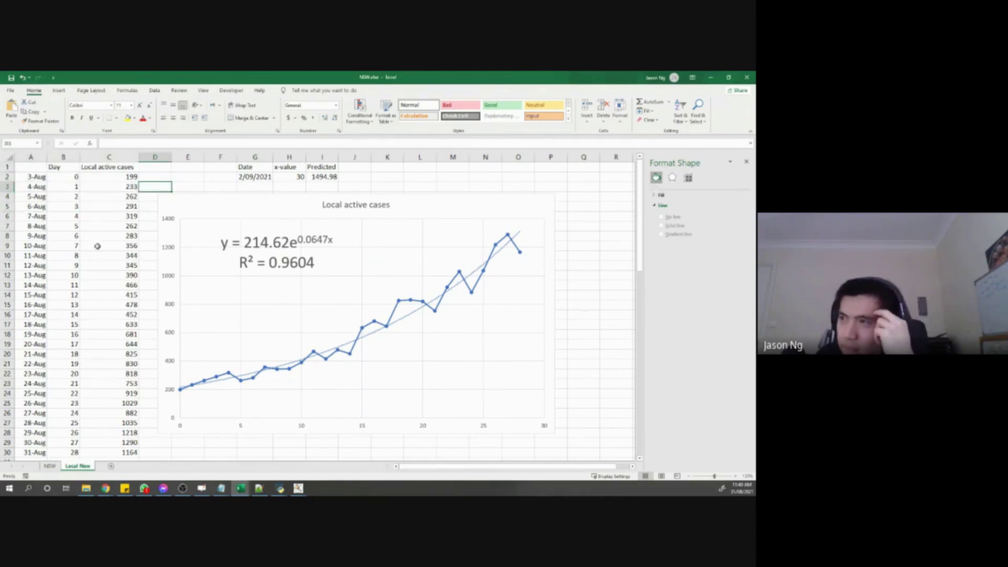
left_click_drag(41, 172, 139, 252)
key("alt+Tab")
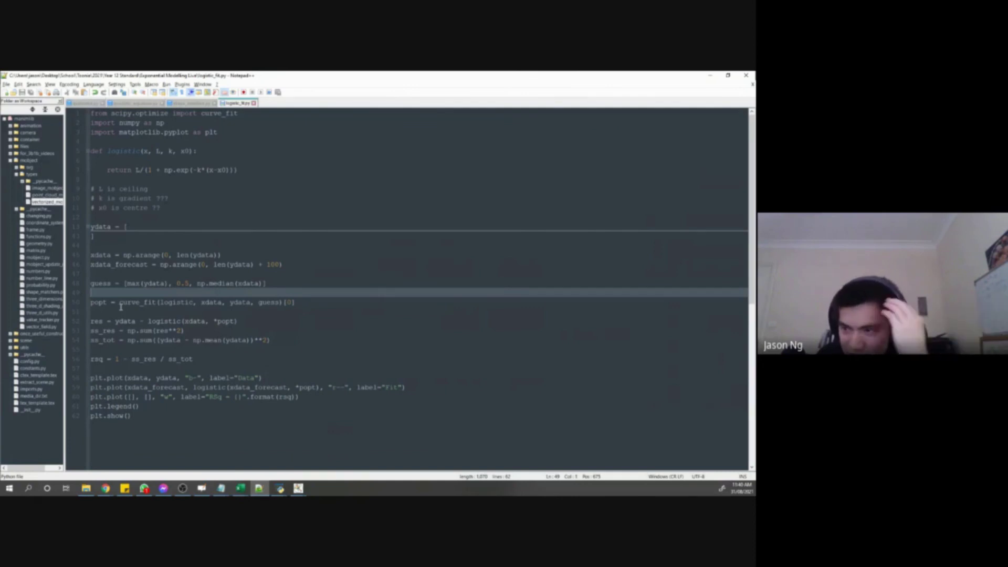
left_click_drag(179, 415, 241, 396)
left_click(241, 397)
left_click(241, 489)
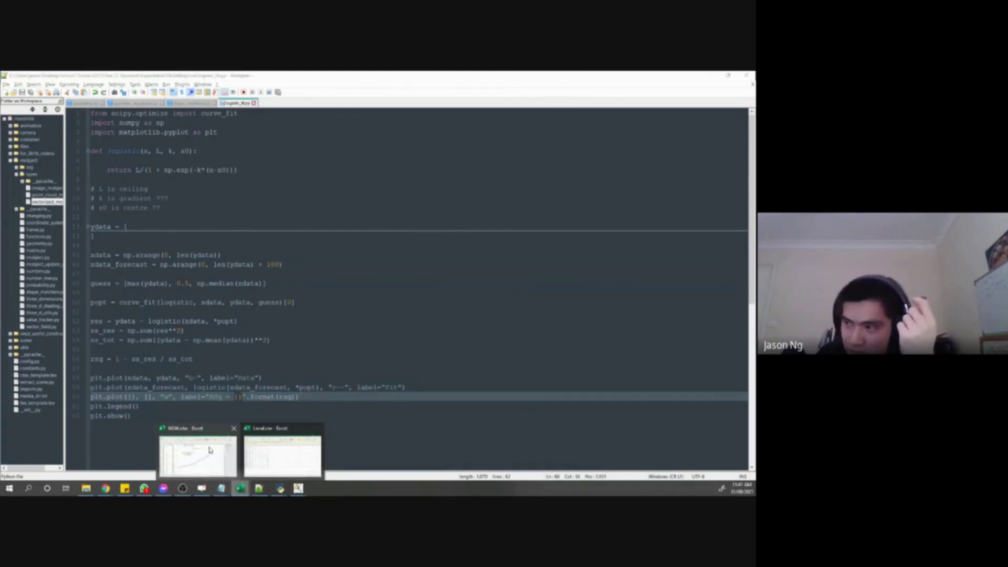
left_click(209, 339)
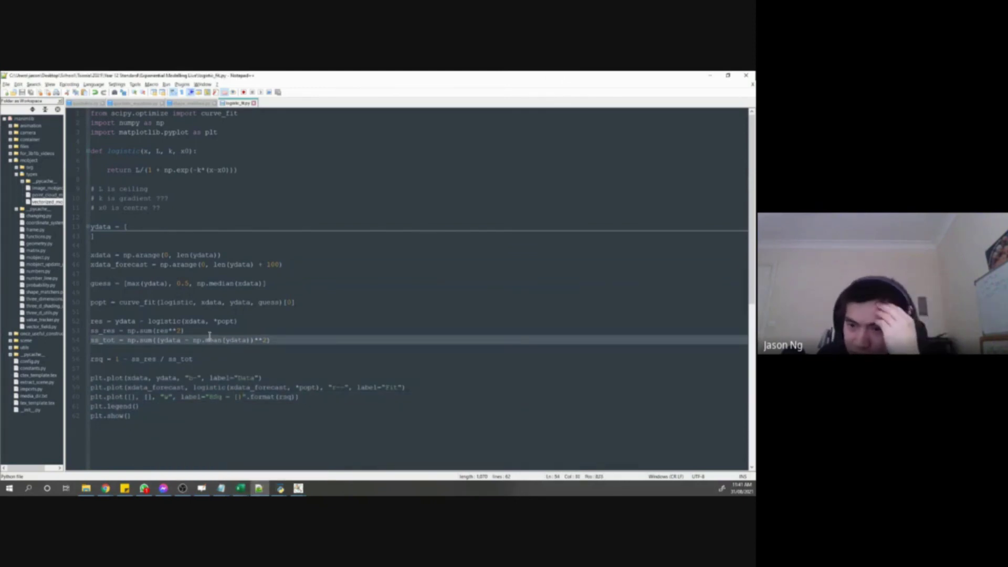
left_click_drag(152, 416, 173, 274)
left_click(276, 352)
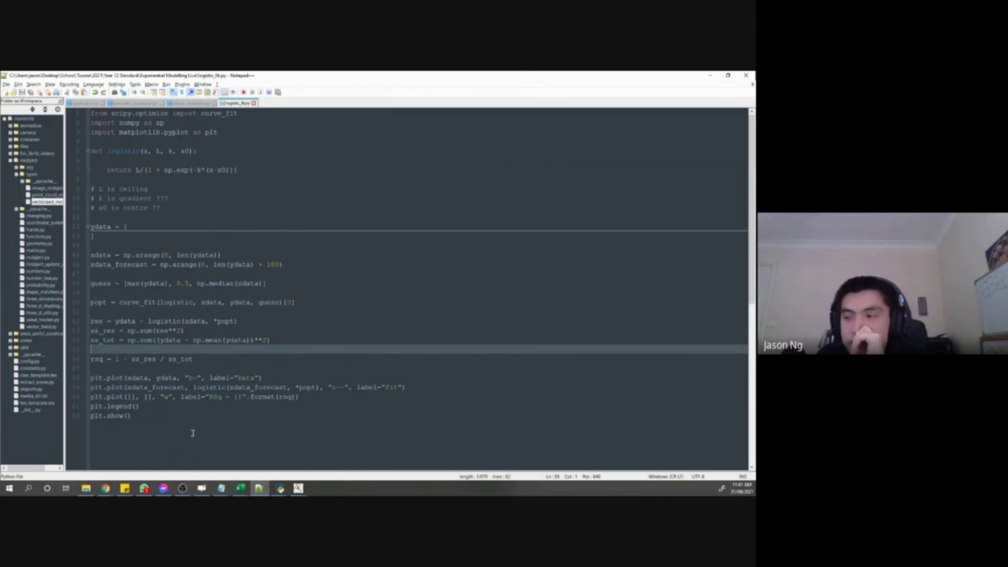
left_click(370, 456)
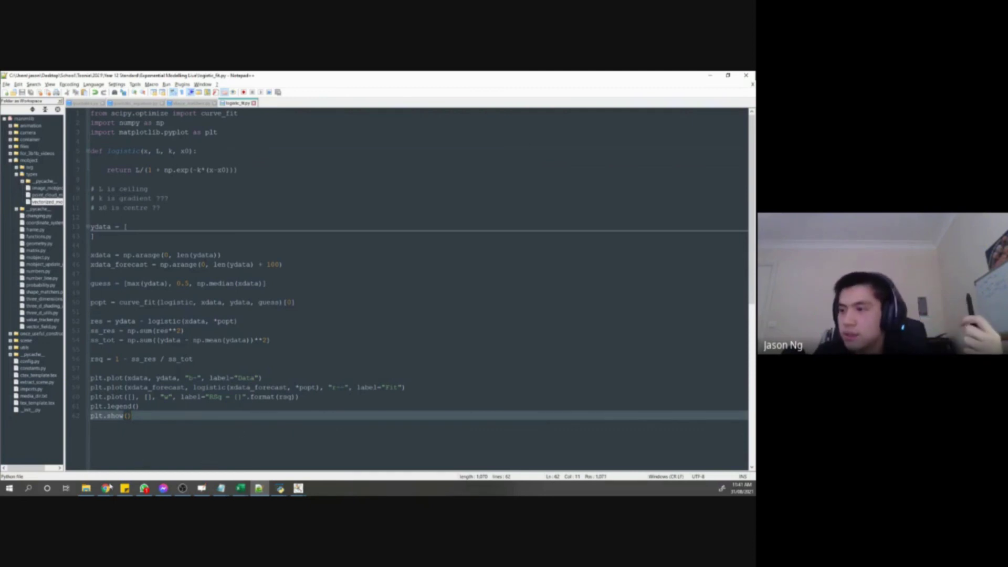
Switch to the second Figure 1 plot window and examine the logistic fit against the case data and its R-squared.
left_click(298, 488)
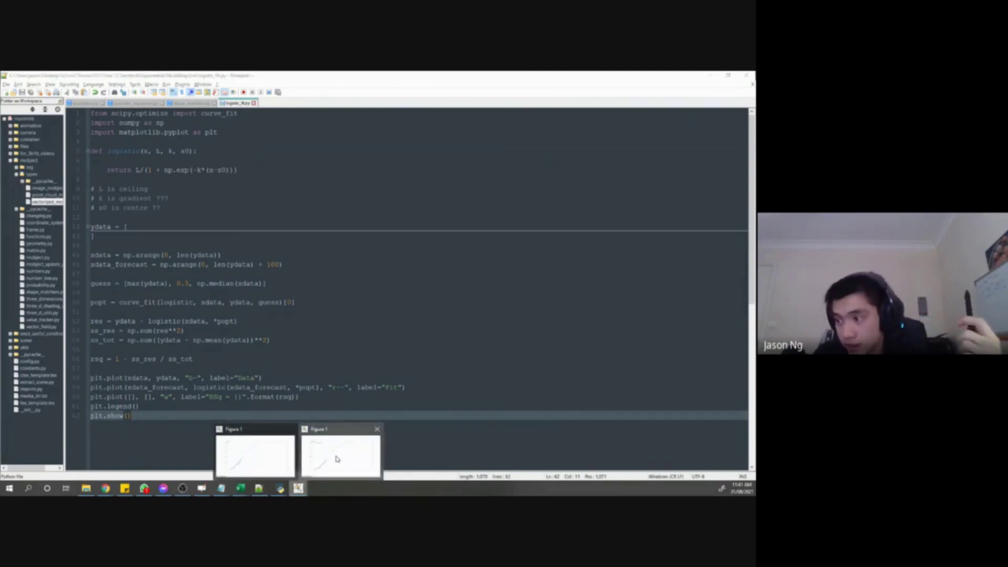
left_click(338, 458)
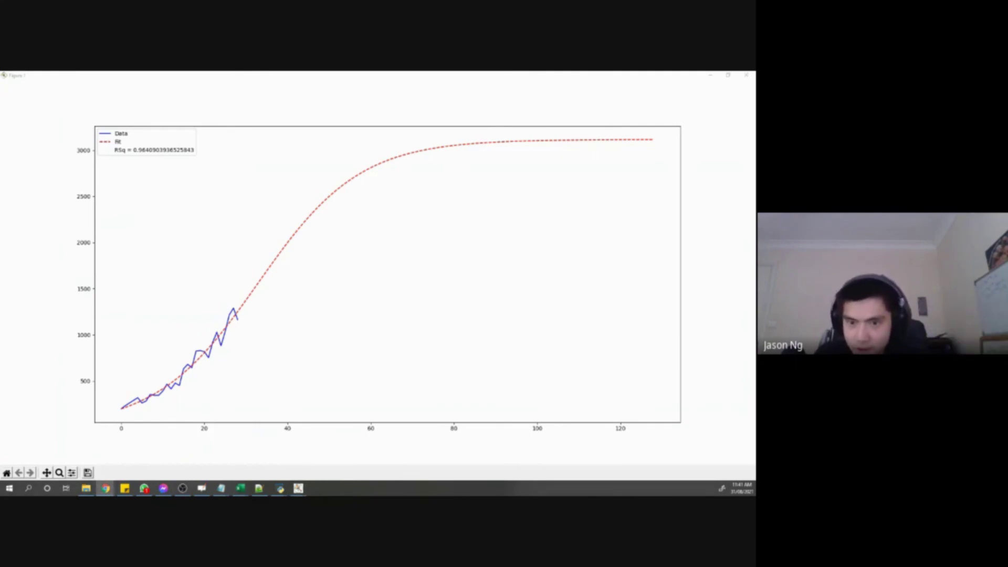
left_click(112, 416)
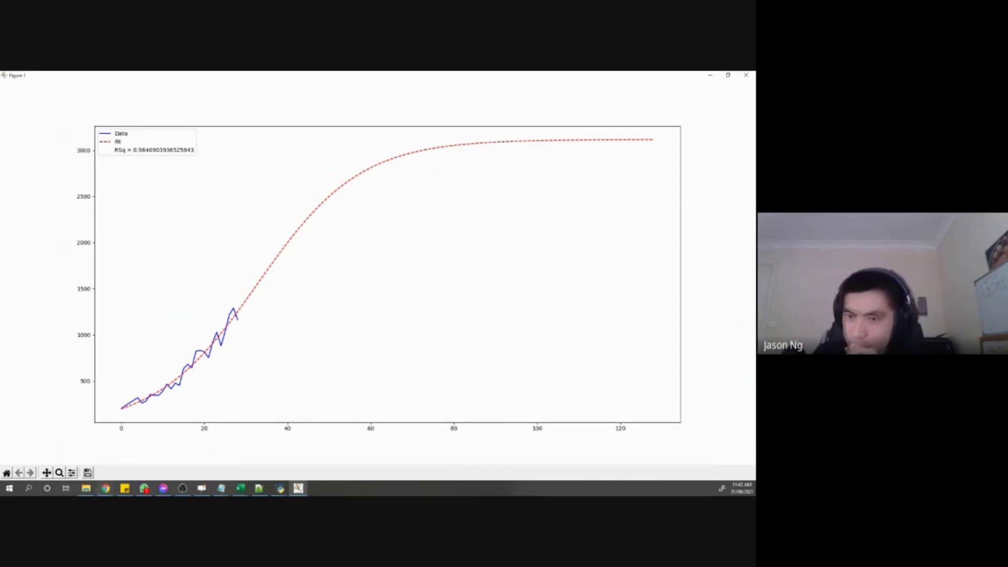
left_click(106, 488)
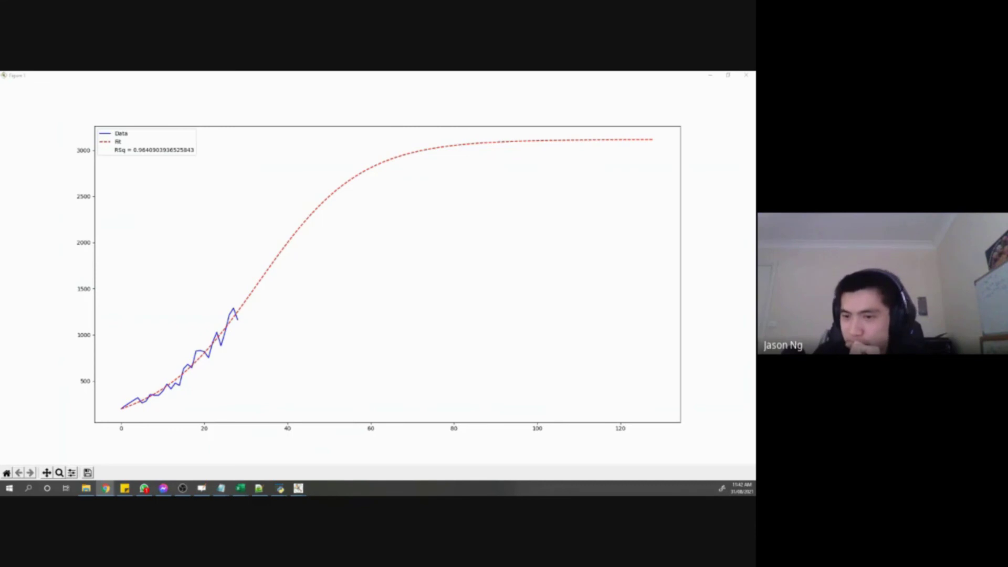
left_click(289, 424)
left_click(285, 336)
Return to logistic_fit.py, expand the ydata list to check its case values against the code below, and collapse it again.
left_click(264, 491)
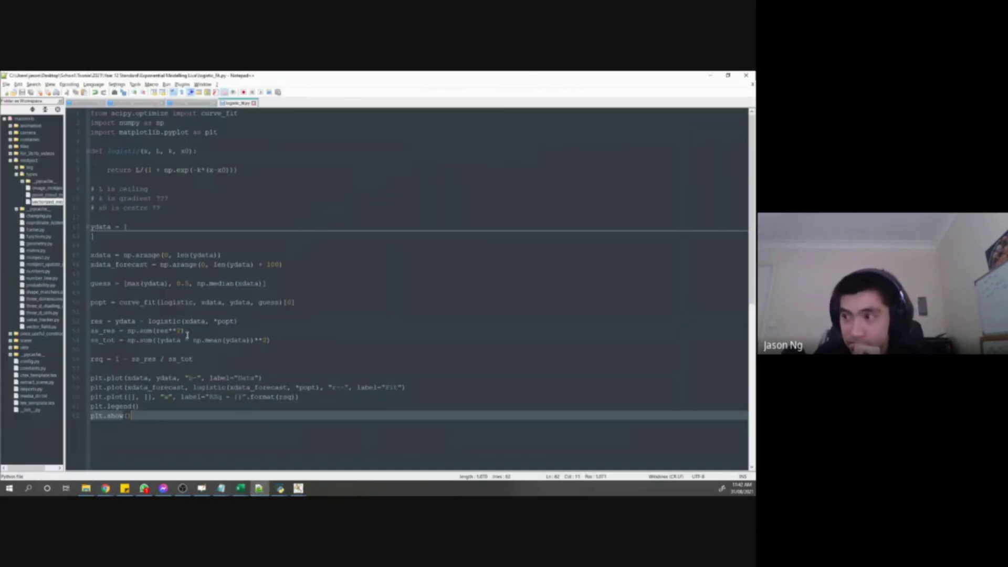
scroll(237, 395, "down", 1)
left_click(210, 340)
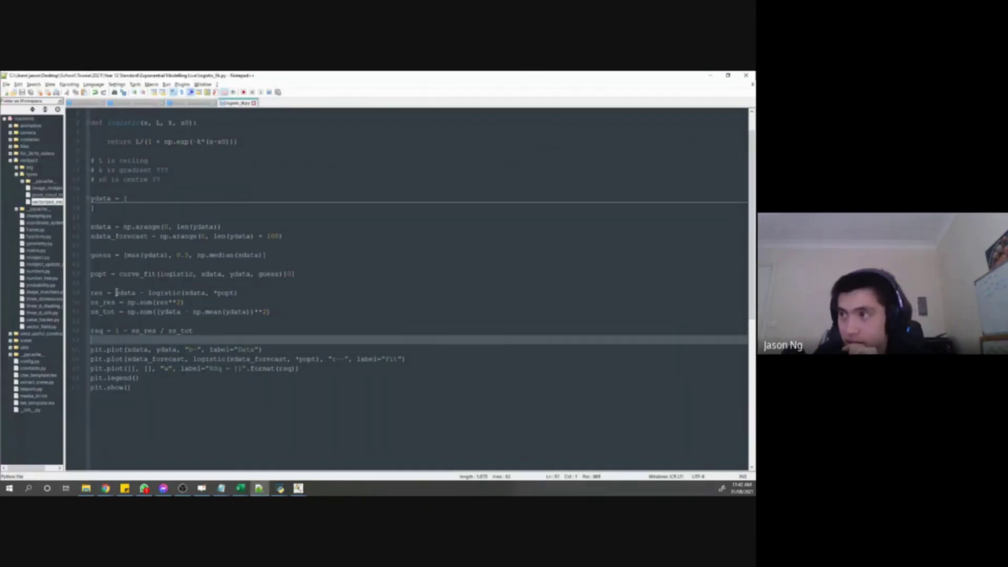
left_click(76, 202)
scroll(130, 257, "down", 3)
scroll(132, 244, "up", 3)
left_click_drag(116, 264, 126, 284)
left_click(142, 312)
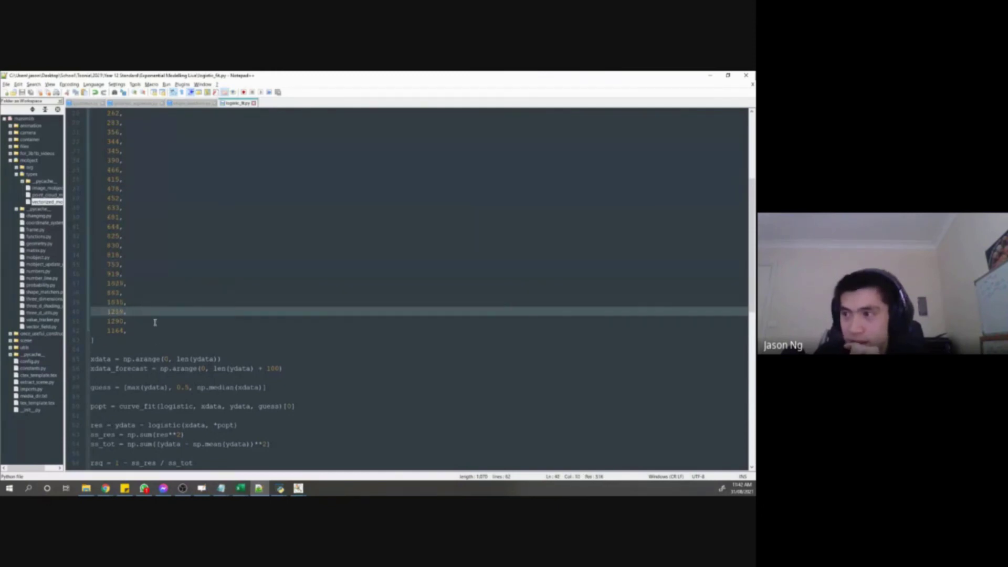
left_click(156, 322)
key("ctrl+z")
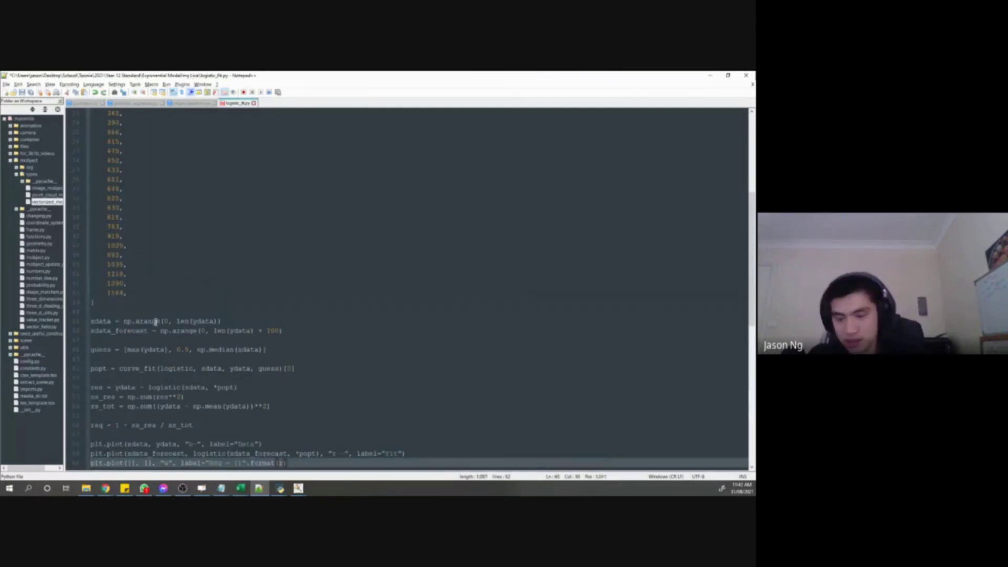
left_click(205, 310)
scroll(200, 310, "up", 2)
left_click(187, 322)
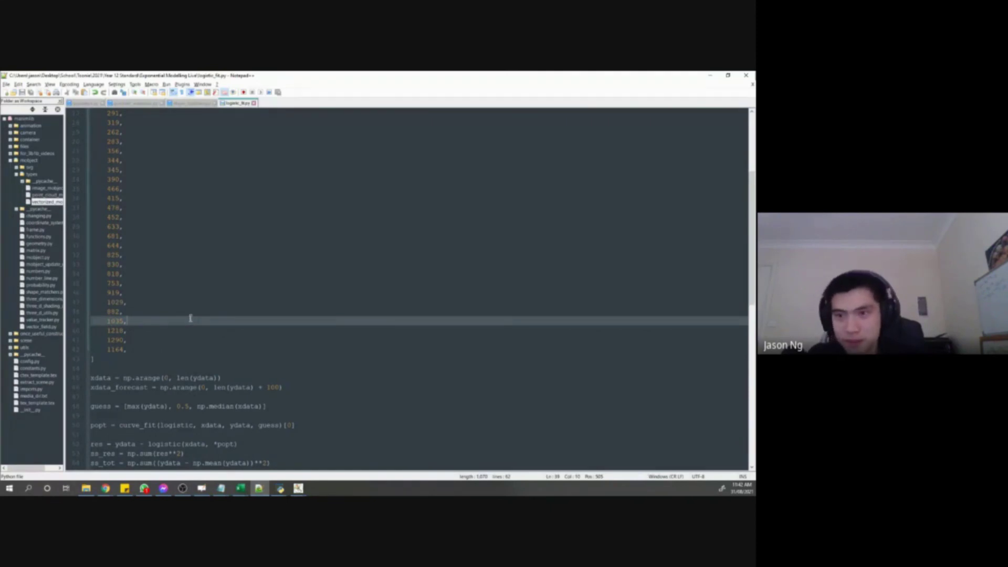
scroll(190, 319, "up", 5)
left_click(89, 227)
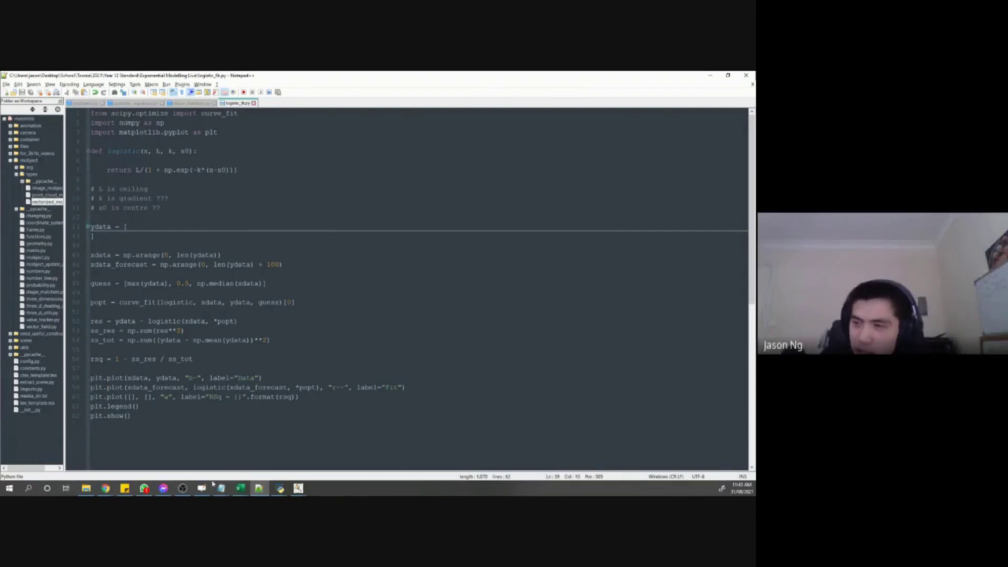
Switch to the NSW workbook in Excel and examine the date, x-value and predicted cases on the Local New sheet.
left_click(240, 489)
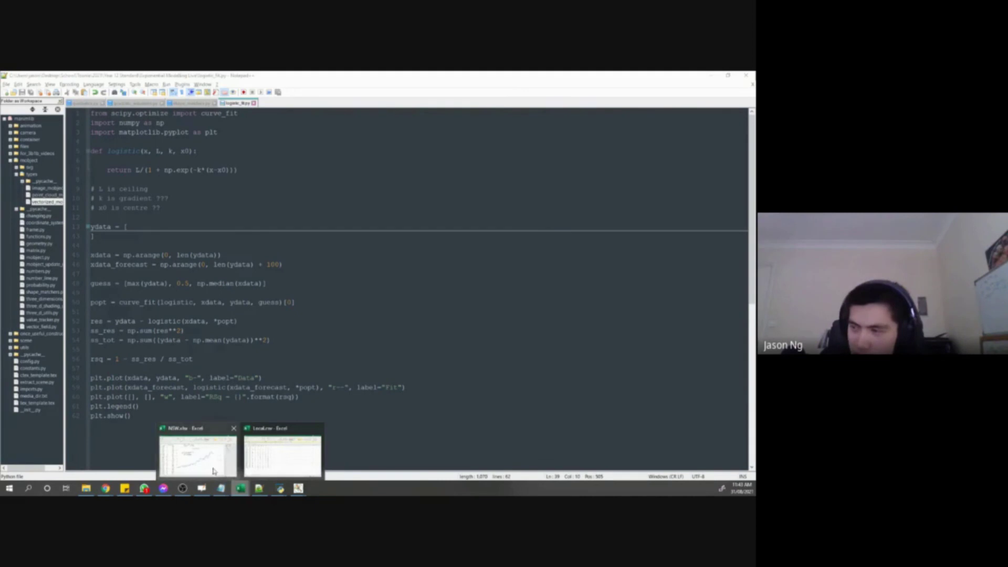
left_click(213, 472)
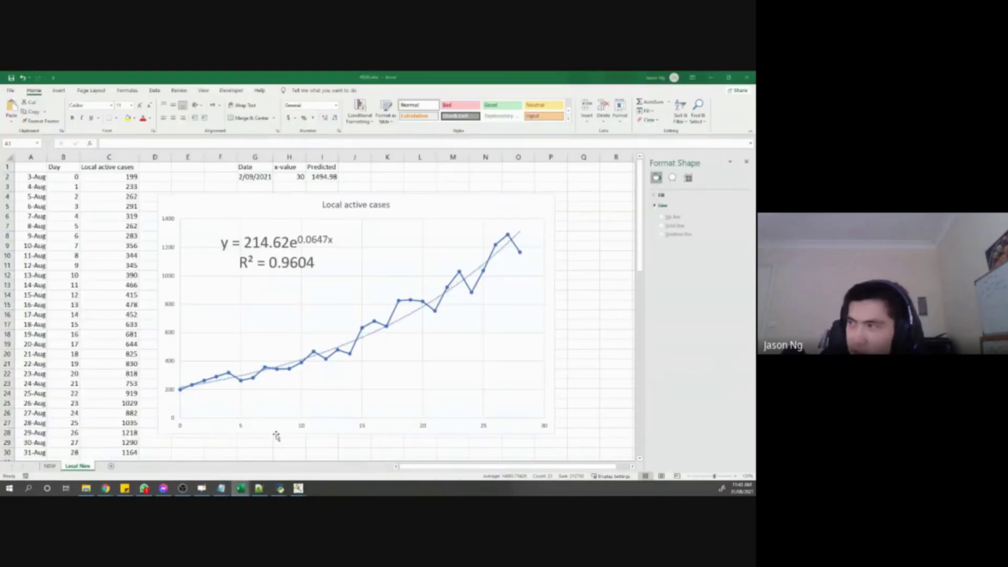
left_click(349, 187)
left_click_drag(268, 178, 314, 178)
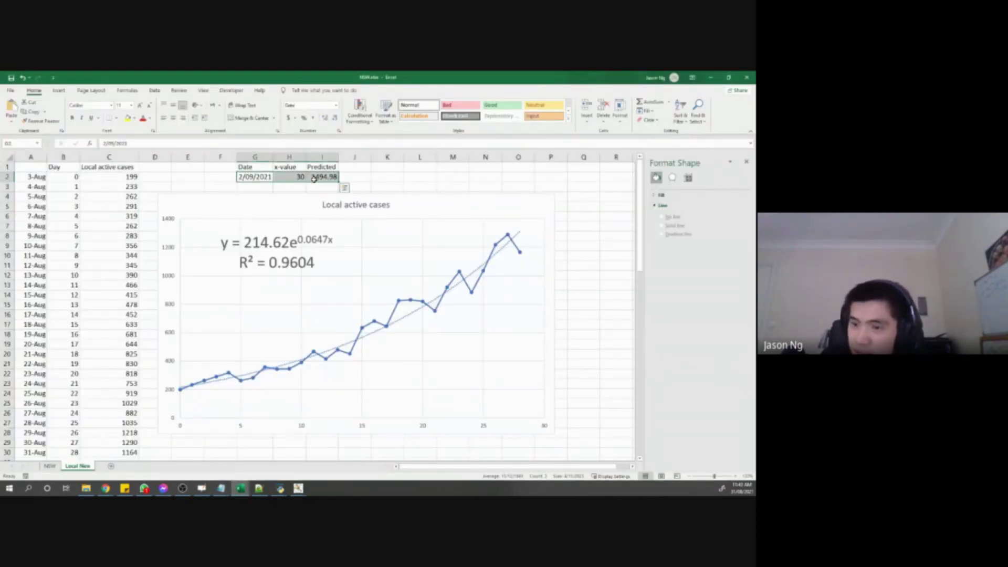
left_click(355, 177)
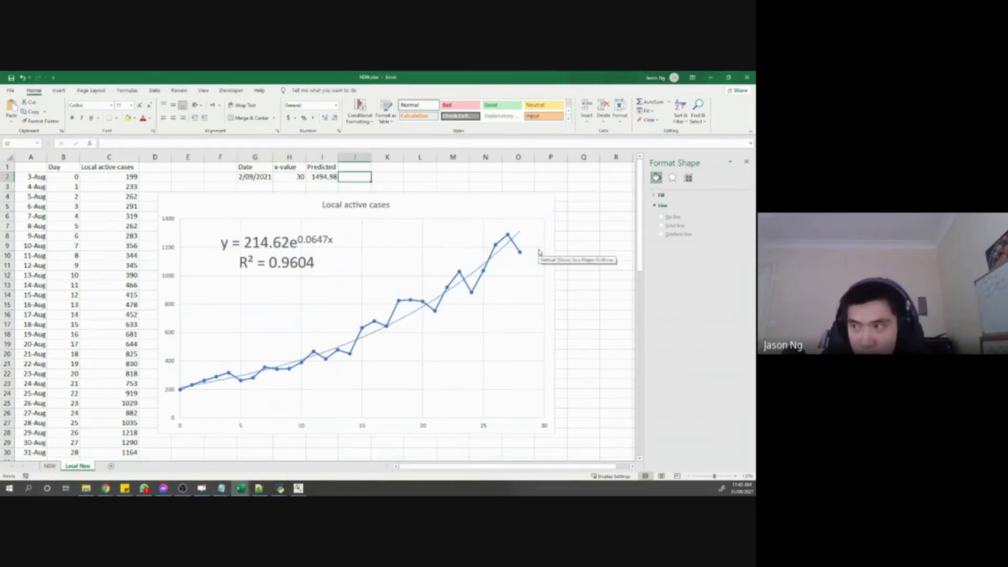
Inspect the exponential trendline on the Local active cases chart and the R² value in its label.
left_click(518, 234)
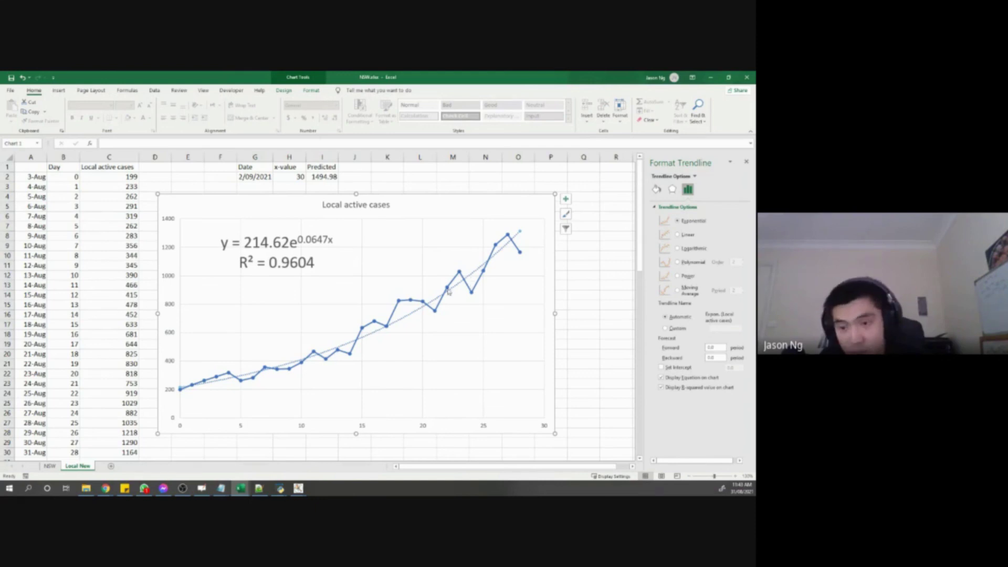
left_click(579, 205)
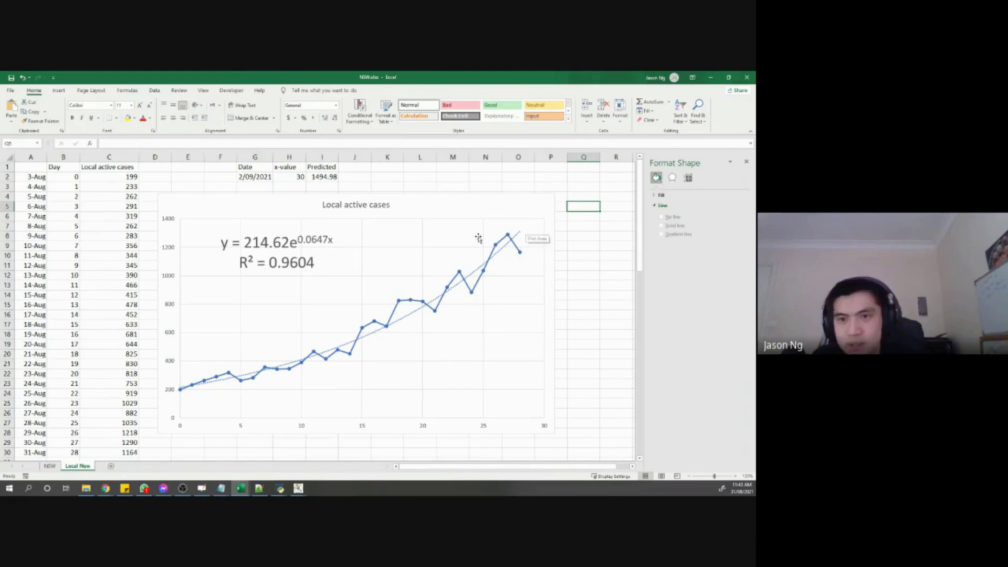
left_click(412, 333)
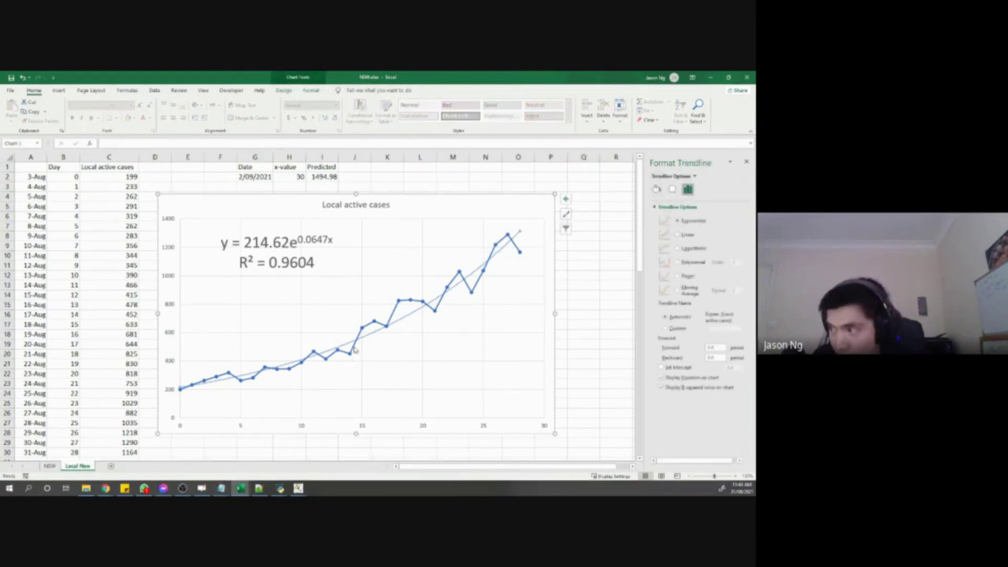
double_click(291, 259)
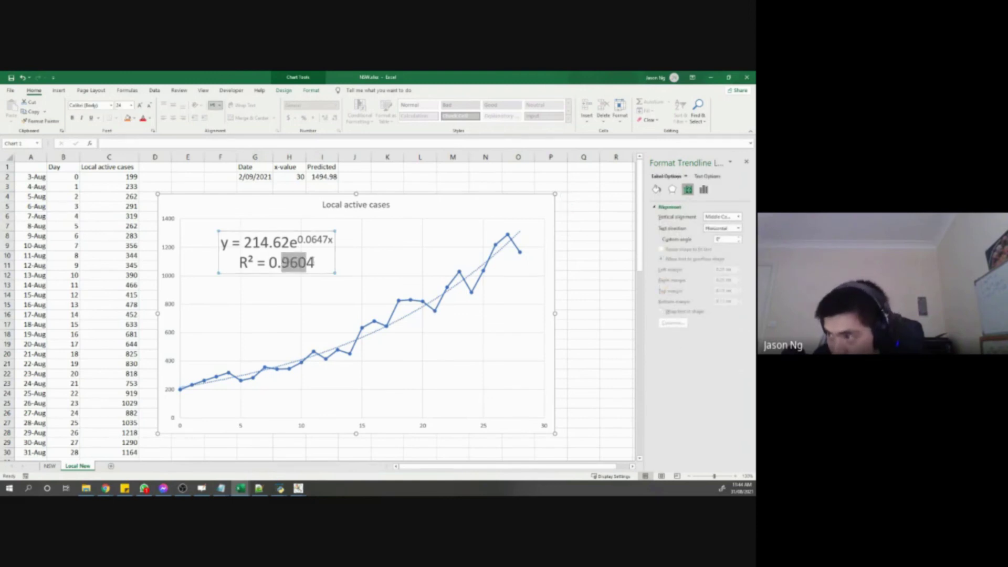
key("Escape")
key("Escape")
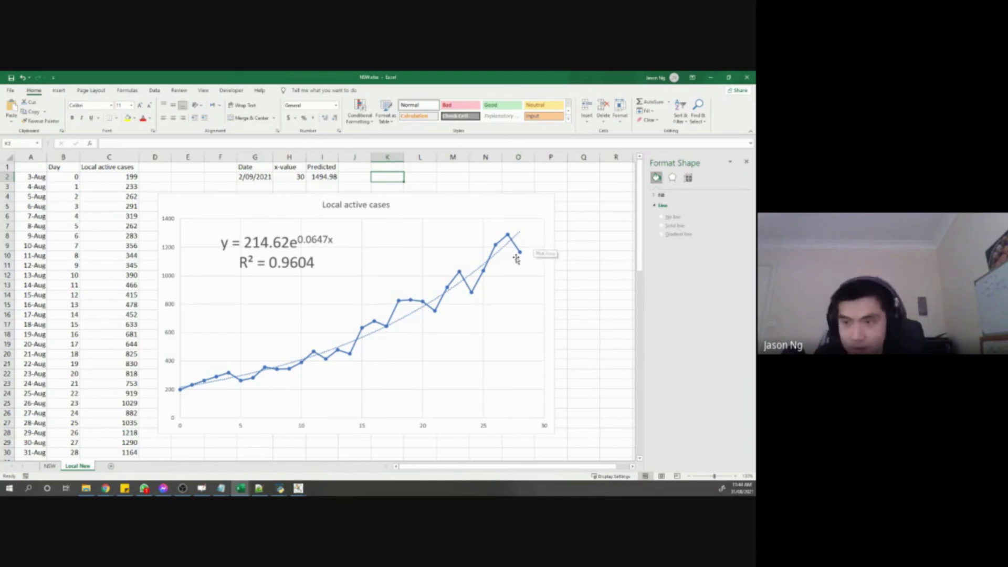
Check the exponential prediction formula in cell I2 against the chart of local active cases.
left_click(440, 177)
left_click(329, 177)
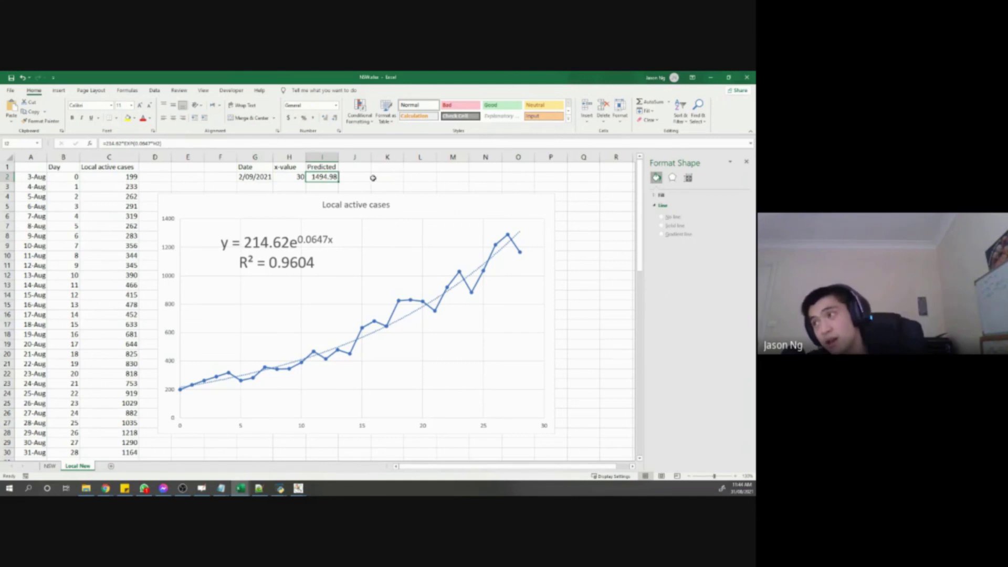
left_click(390, 175)
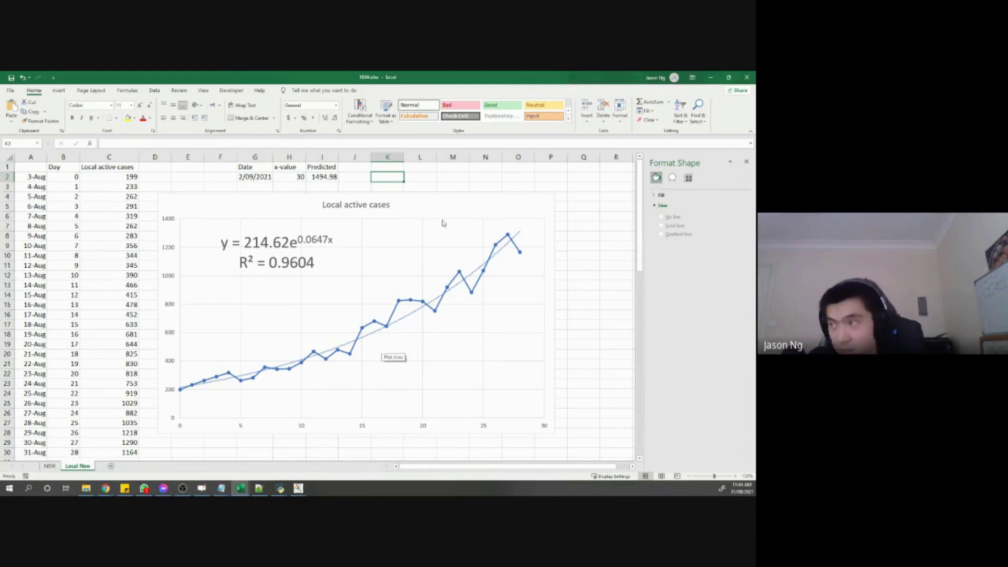
left_click(441, 177)
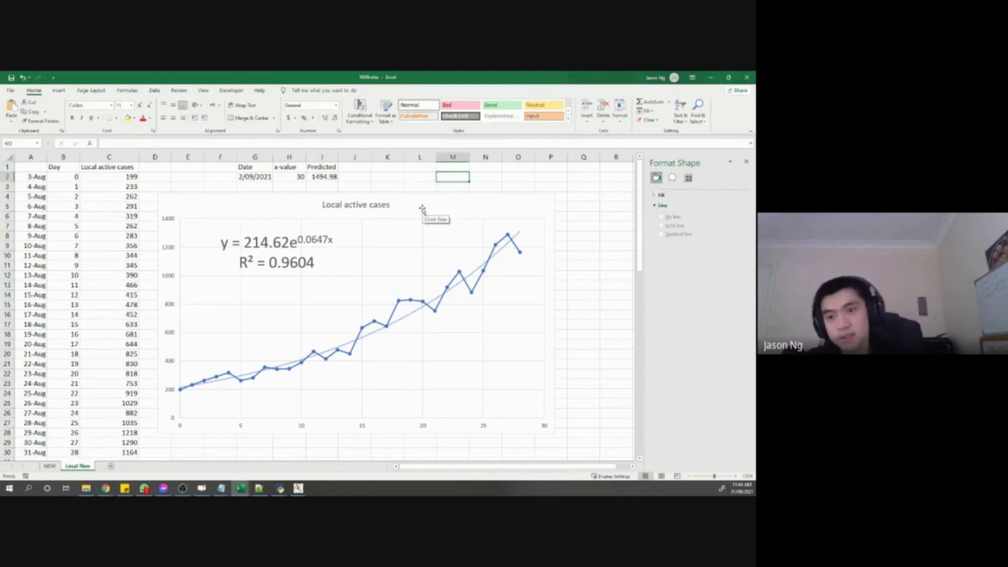